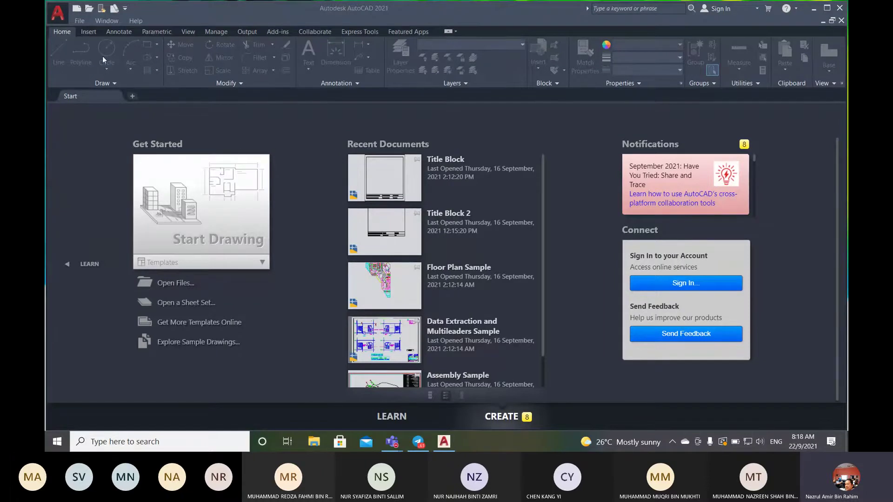
# - Start a new drawing from File > New and choose the acadiso template
pyautogui.click(80, 21)
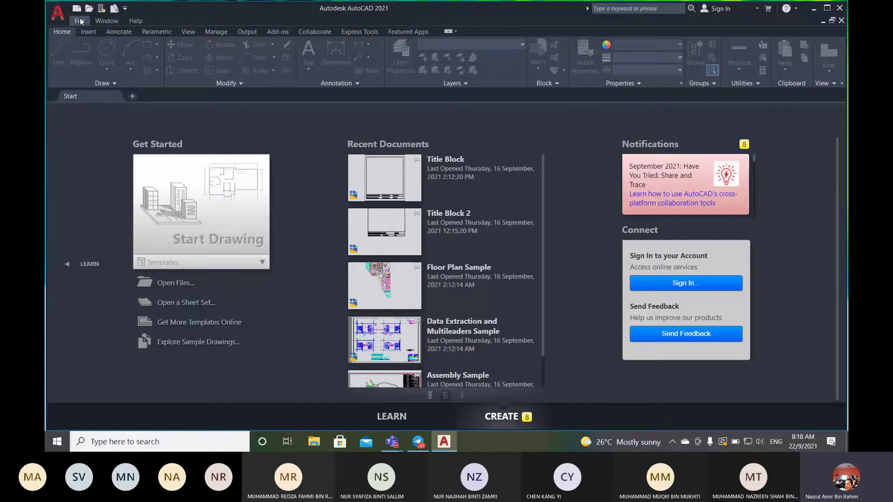
pyautogui.click(80, 20)
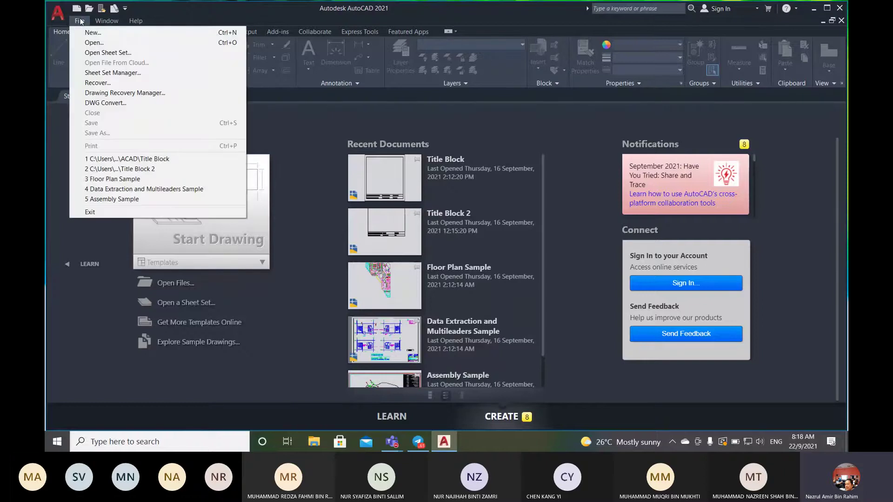
pyautogui.click(88, 34)
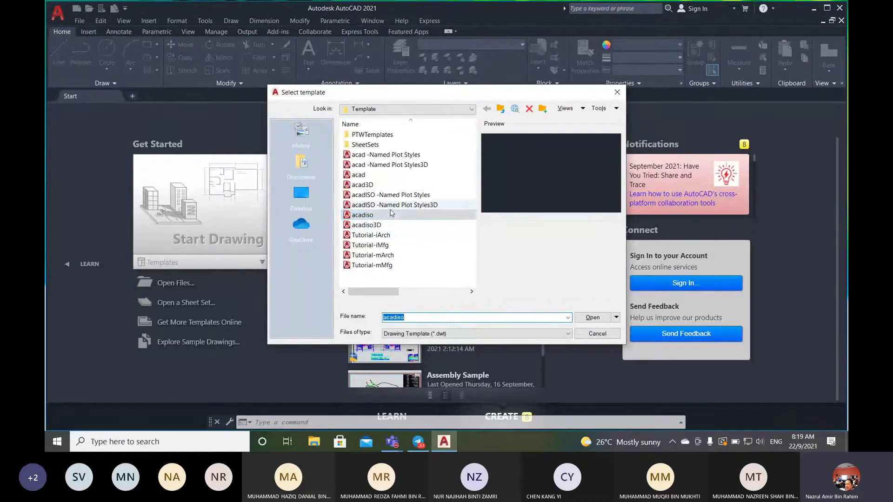
# - Create Drawing1 from the selected acadiso template
pyautogui.click(586, 317)
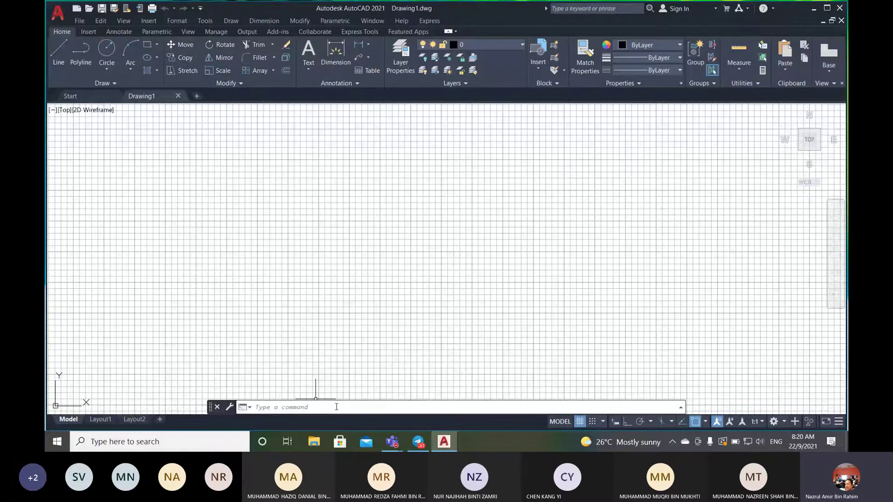
# - Draw a triangle with LINE through three corners, closing back at the left corner
pyautogui.click(325, 407)
pyautogui.click(303, 407)
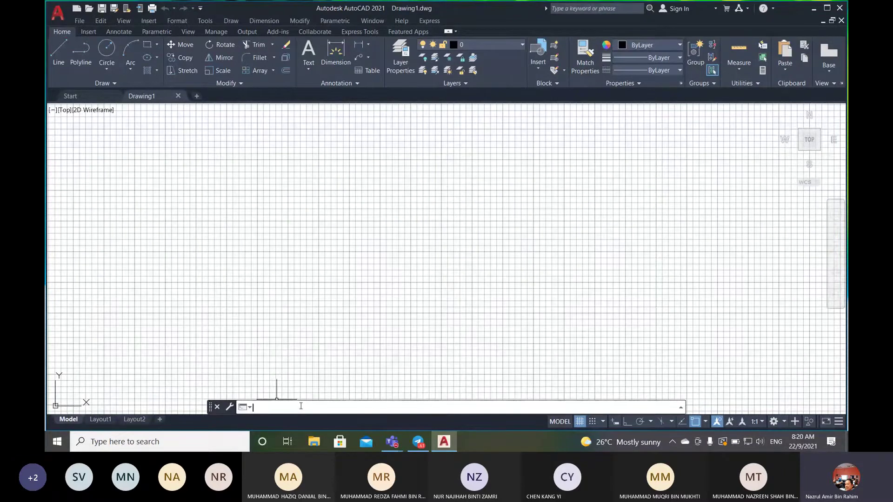
pyautogui.write('line')
pyautogui.press('Return')
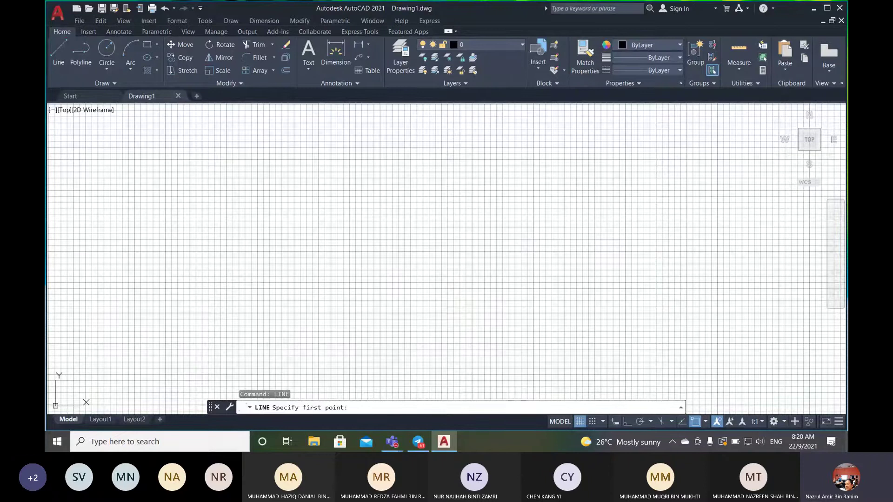
pyautogui.click(275, 277)
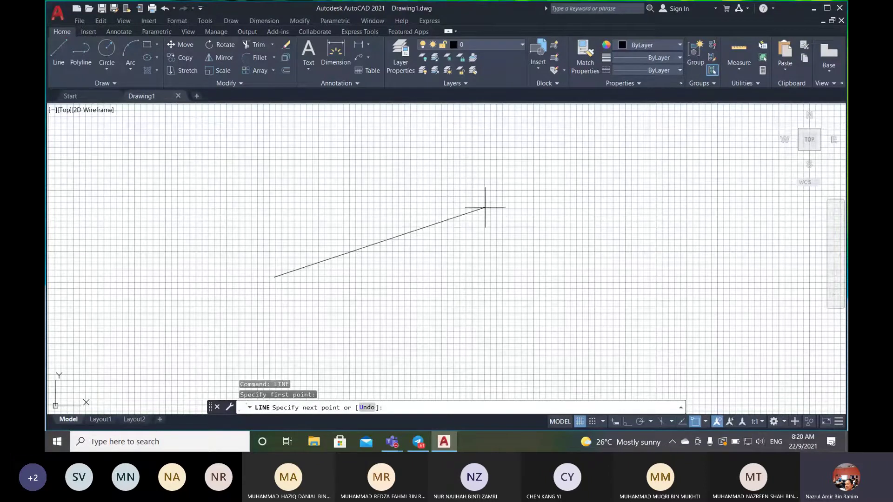
pyautogui.click(485, 207)
pyautogui.click(479, 305)
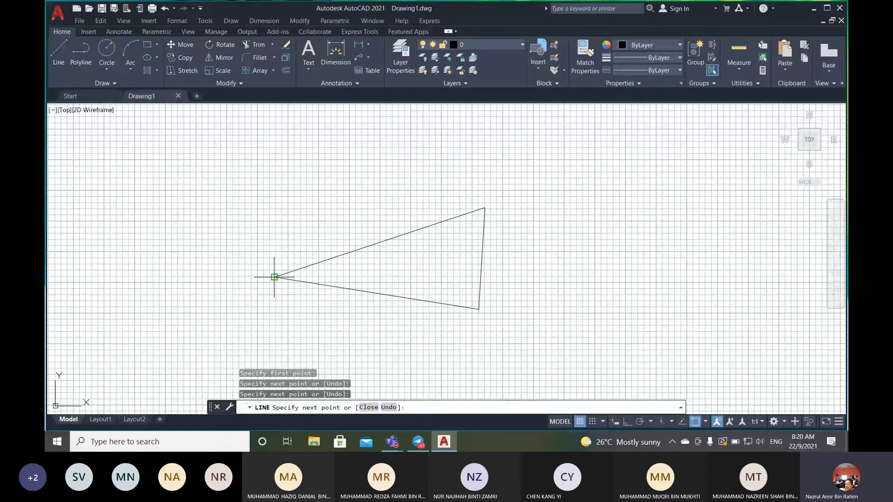
pyautogui.click(274, 276)
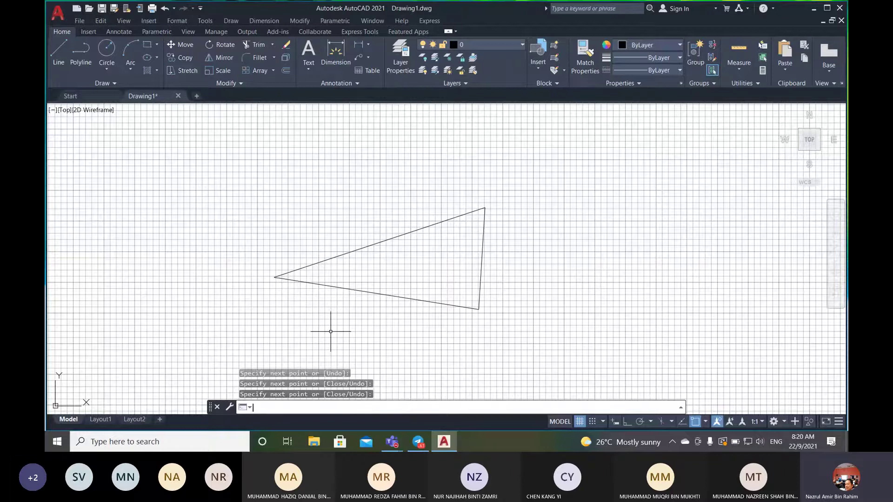
pyautogui.press('Return')
pyautogui.click(336, 406)
# - Erase the triangle's bottom edge with the ERASE command
pyautogui.write('E')
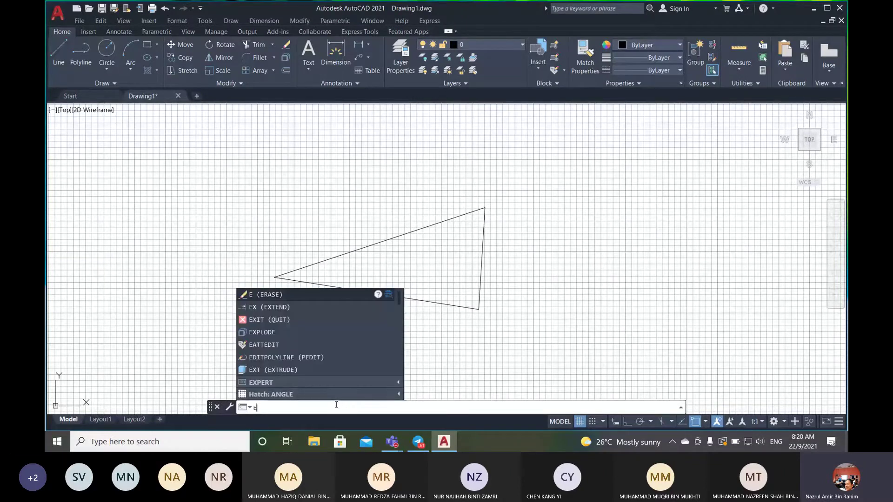
pyautogui.write('RAe')
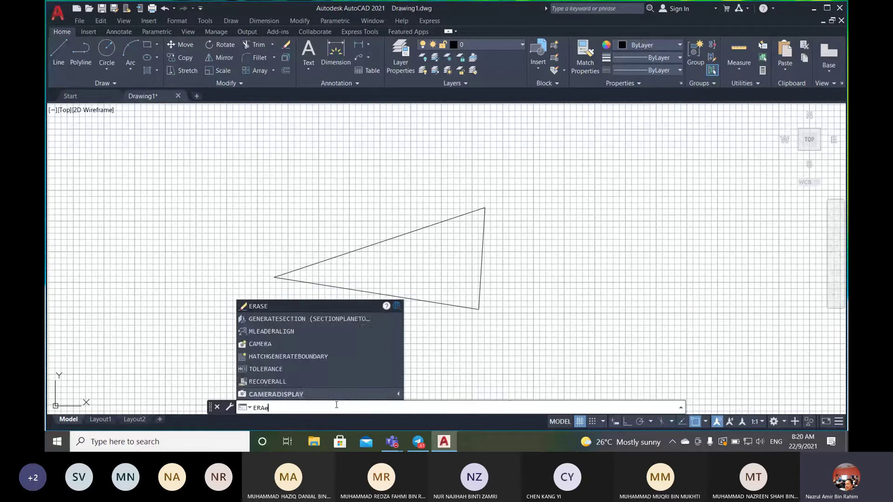
pyautogui.press('BackSpace')
pyautogui.write('s')
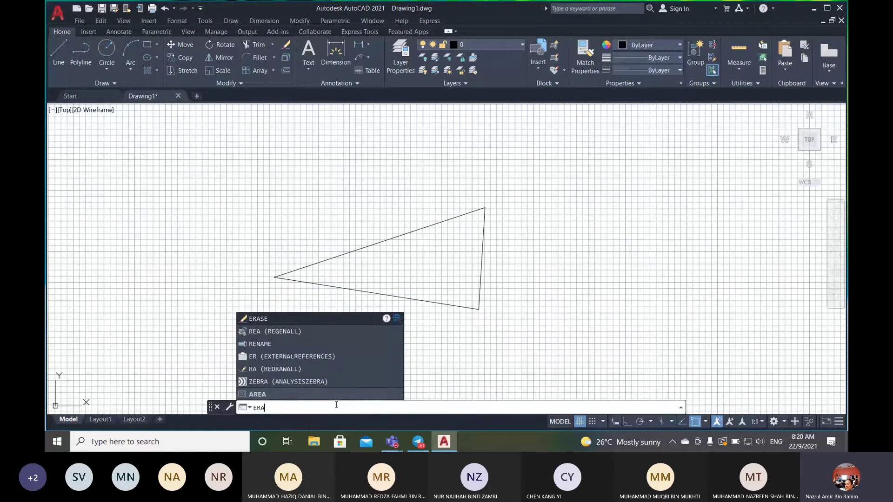
pyautogui.write('e')
pyautogui.press('Return')
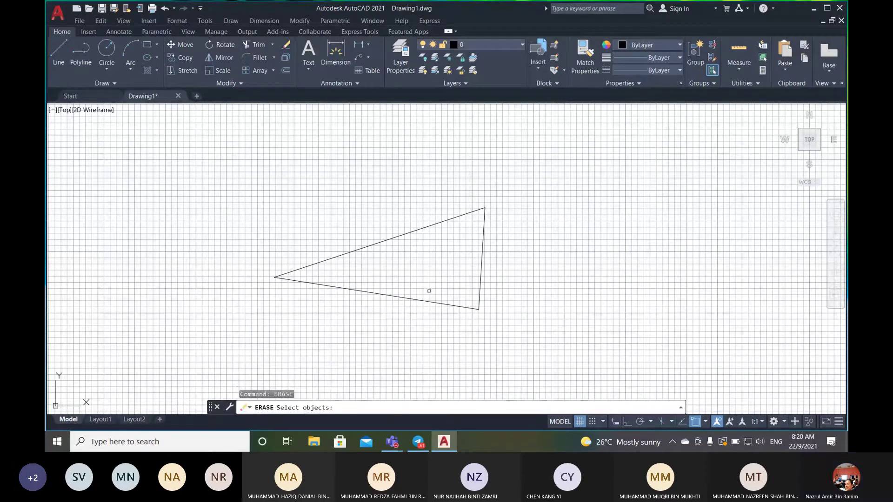
pyautogui.click(418, 300)
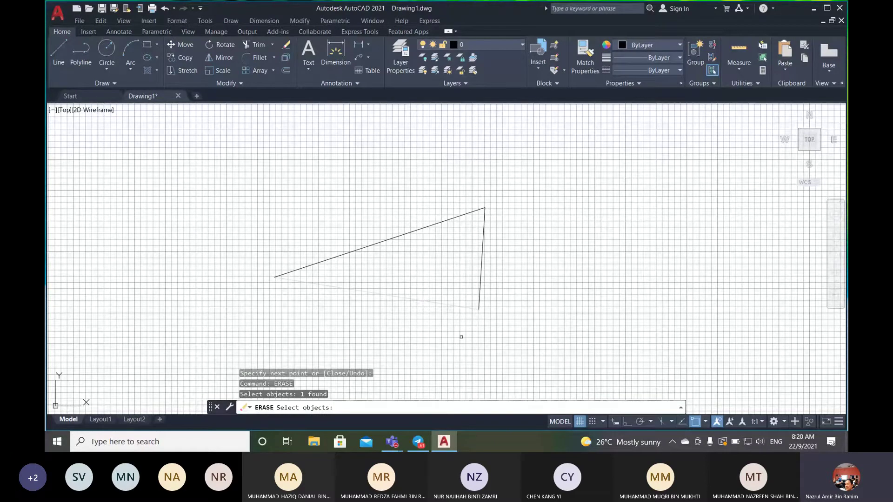
pyautogui.press('Return')
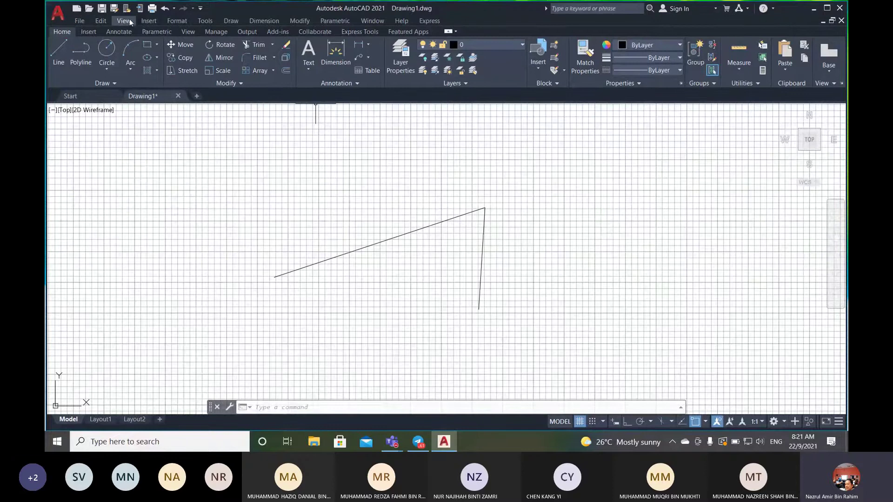
# - Browse the Draw, Modify and Dimension menus
pyautogui.click(235, 20)
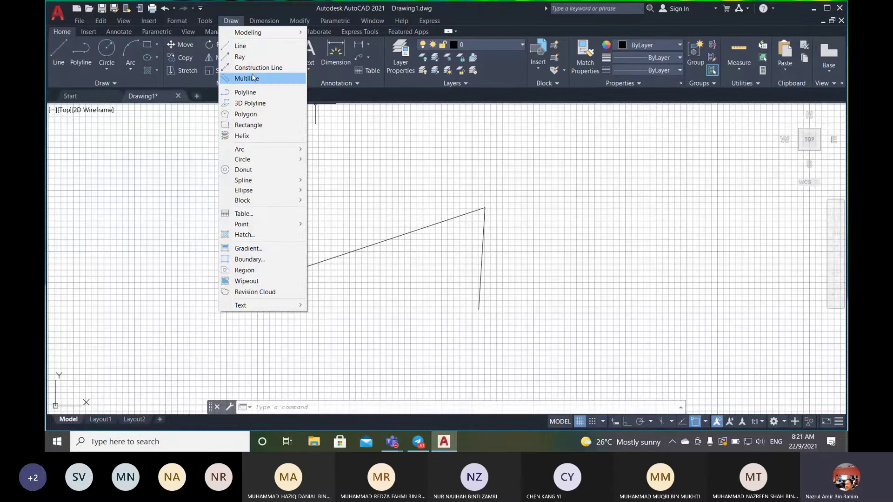
pyautogui.click(235, 23)
pyautogui.click(301, 21)
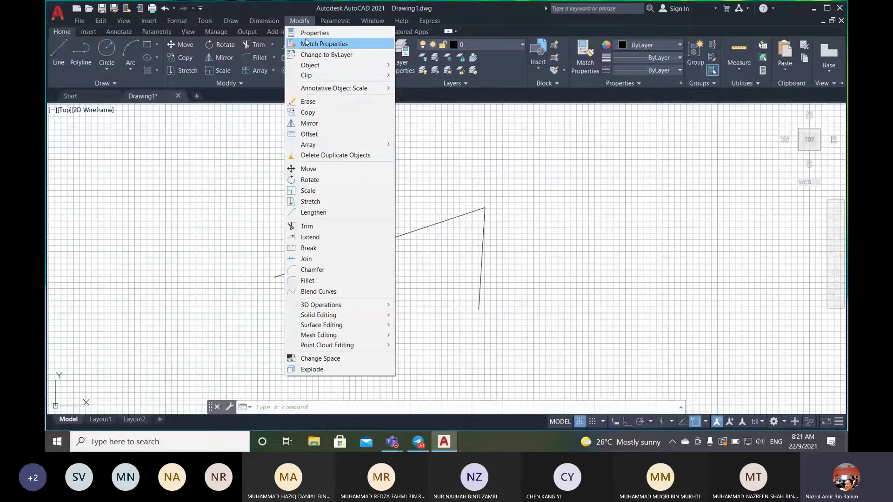
pyautogui.click(263, 21)
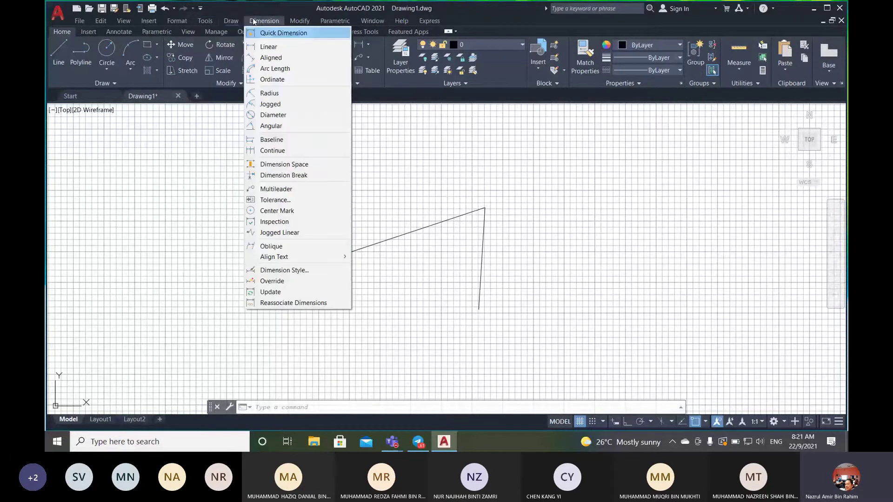
pyautogui.moveTo(231, 21)
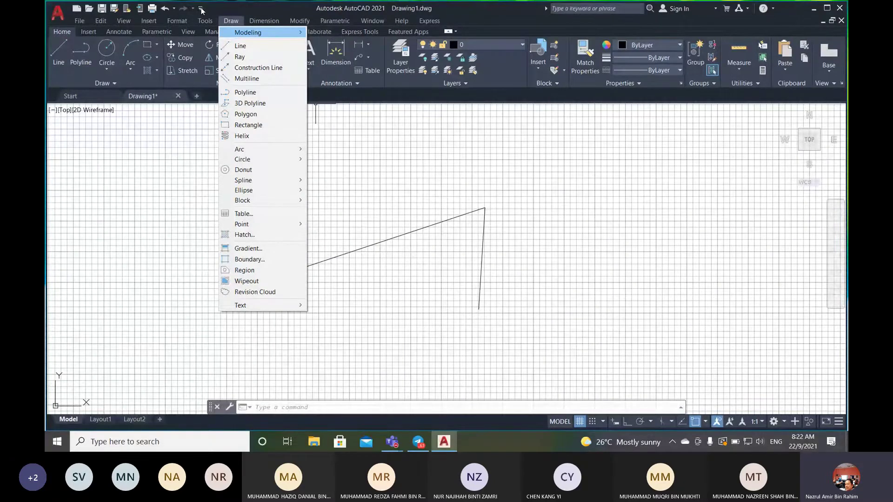
# - Hide the classic menu bar from the Quick Access Toolbar dropdown
pyautogui.click(202, 9)
pyautogui.click(201, 9)
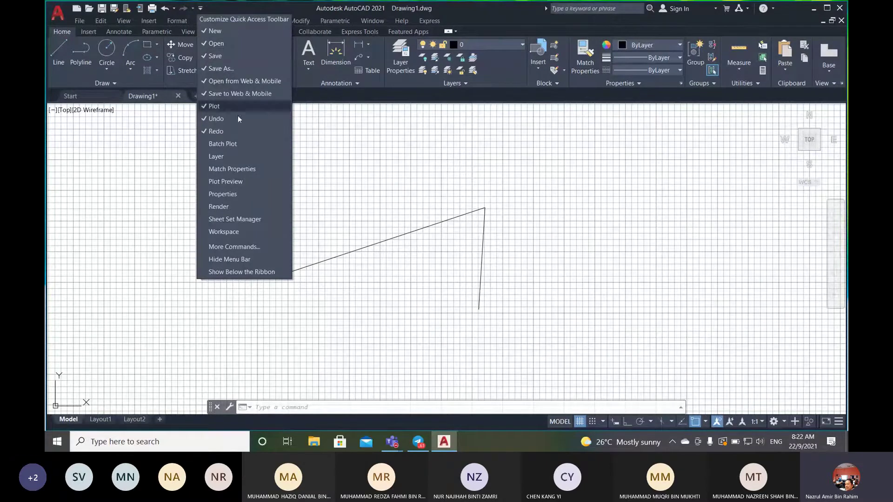
pyautogui.click(237, 261)
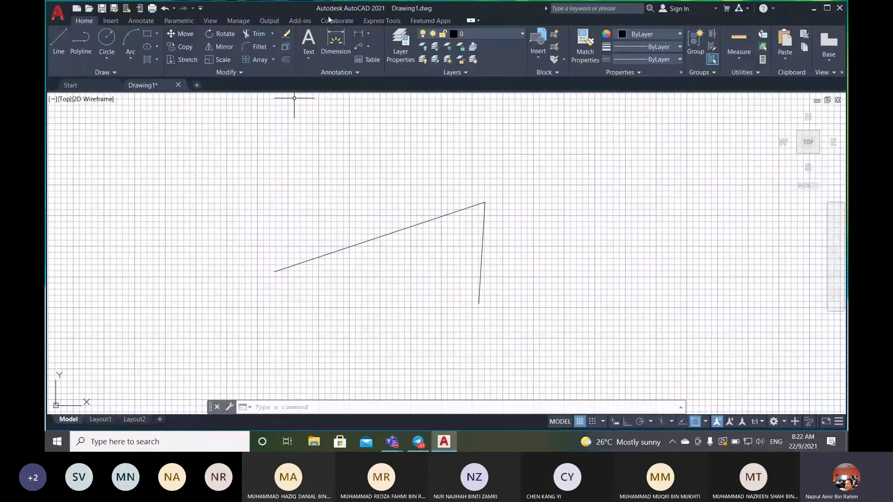
pyautogui.click(201, 8)
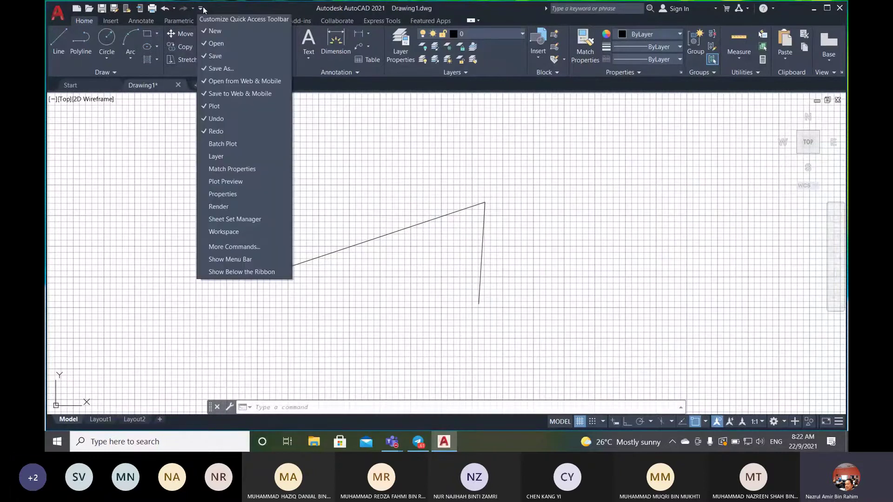
# - Show the classic menu bar again from the Quick Access Toolbar dropdown
pyautogui.click(240, 259)
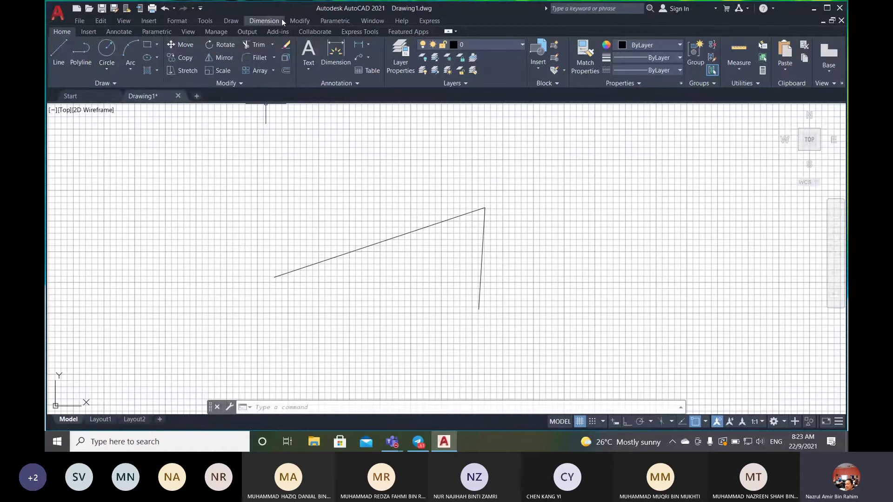
# - Draw a line from the triangle's left corner to its lower corner
pyautogui.click(59, 58)
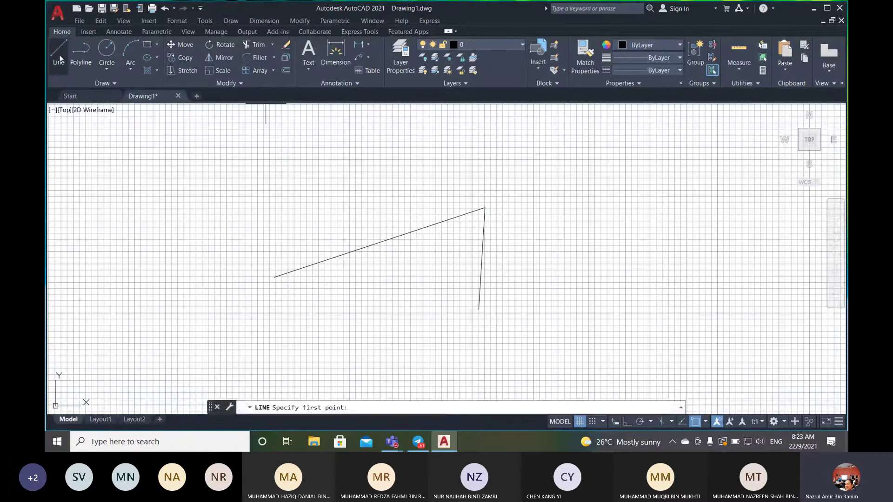
pyautogui.click(274, 277)
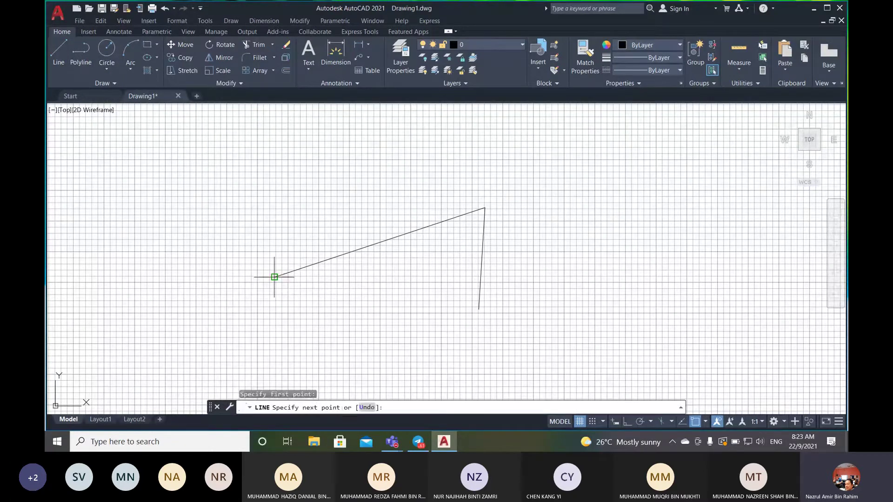
pyautogui.click(479, 310)
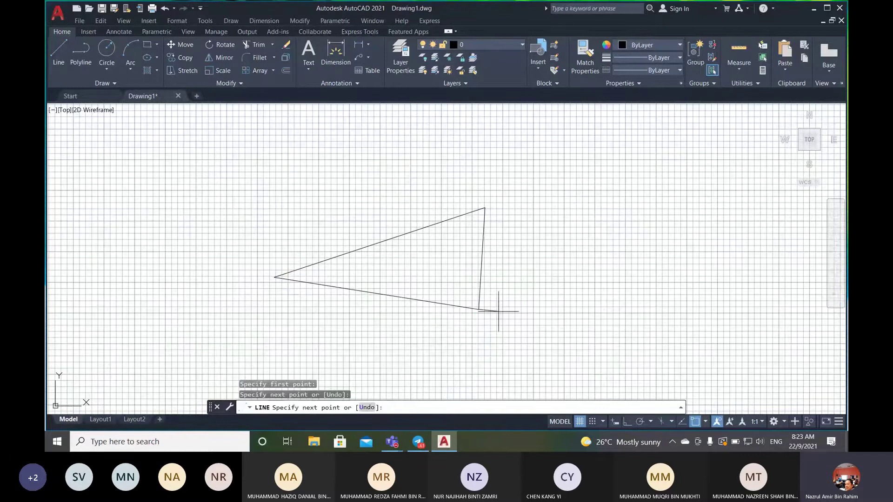
pyautogui.press('Return')
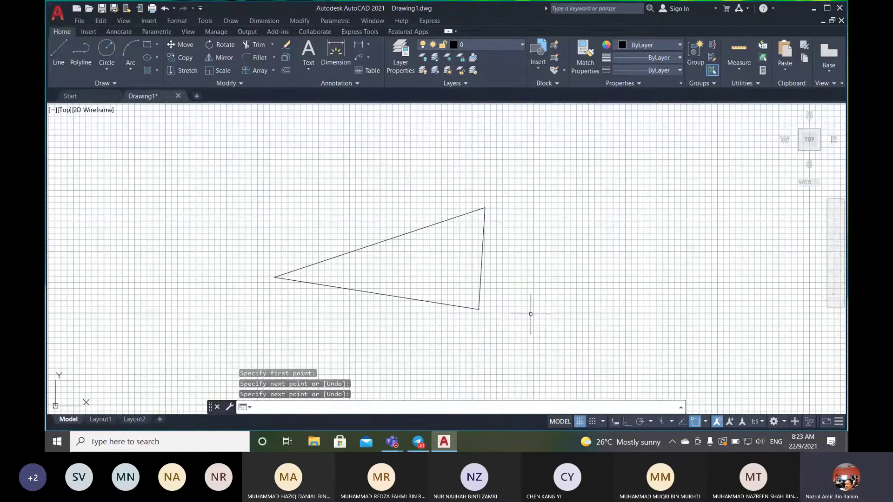
# - Draw a Center, Radius circle centred on the triangle's upper-right vertex
pyautogui.click(100, 66)
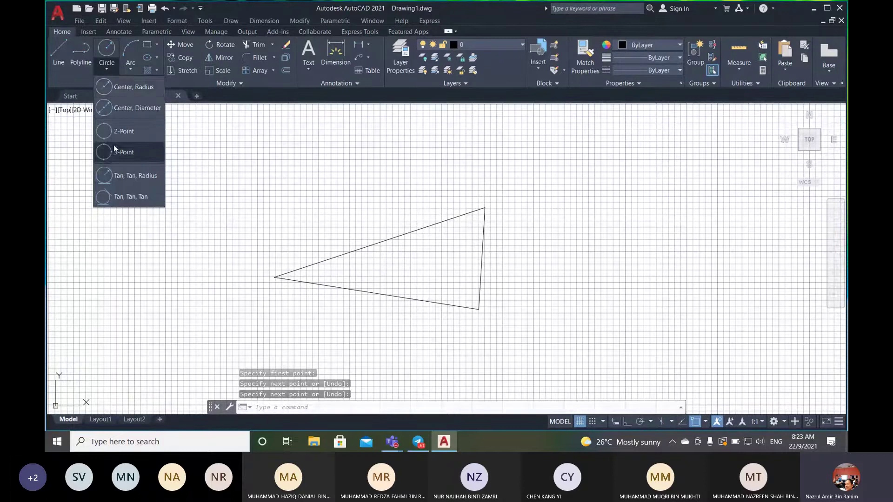
pyautogui.click(127, 88)
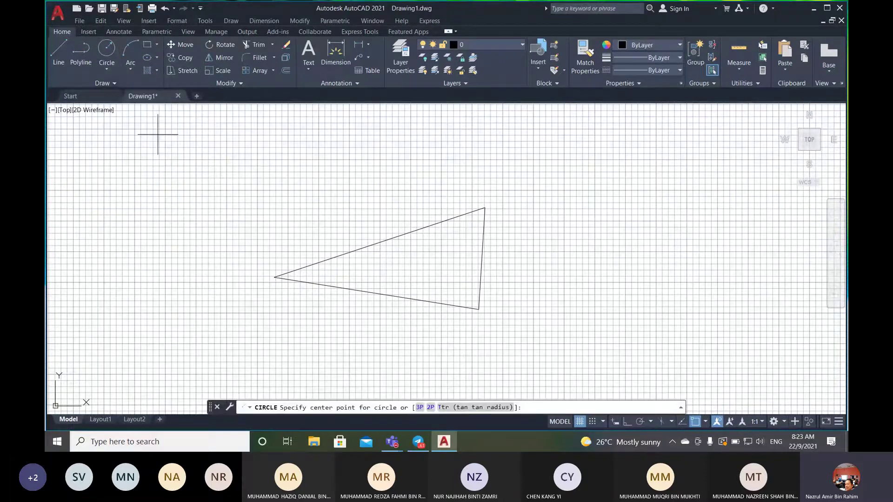
pyautogui.click(484, 208)
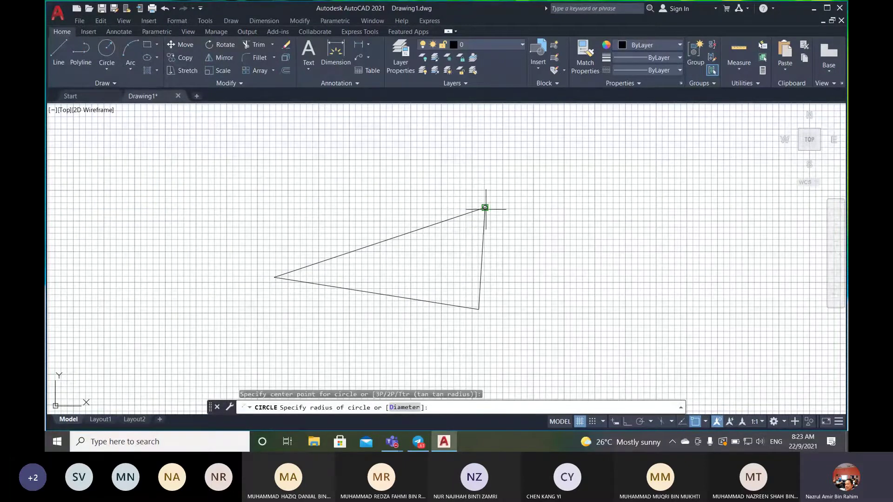
pyautogui.click(502, 242)
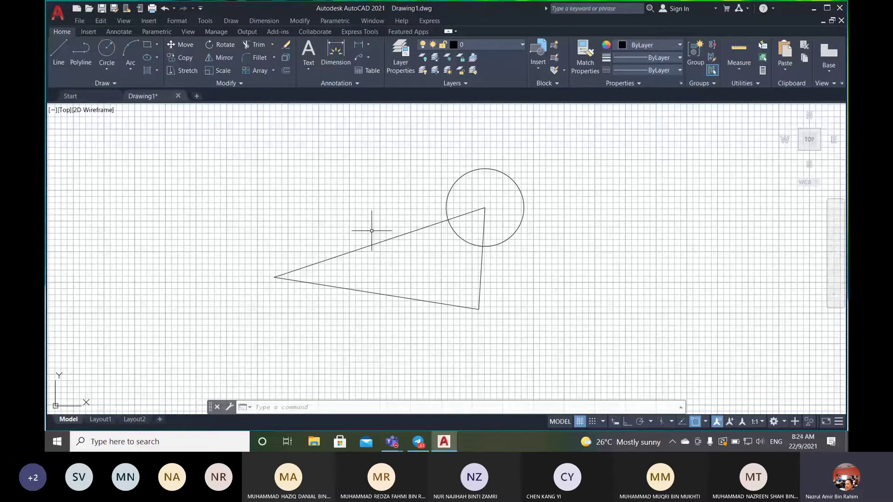
# - Erase the triangle's right-hand edge using ERA
pyautogui.click(395, 407)
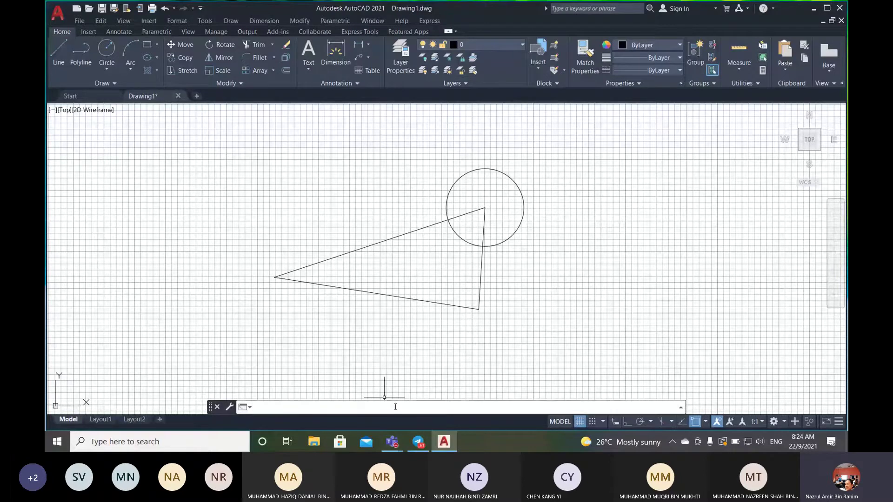
pyautogui.write('ERA')
pyautogui.press('Return')
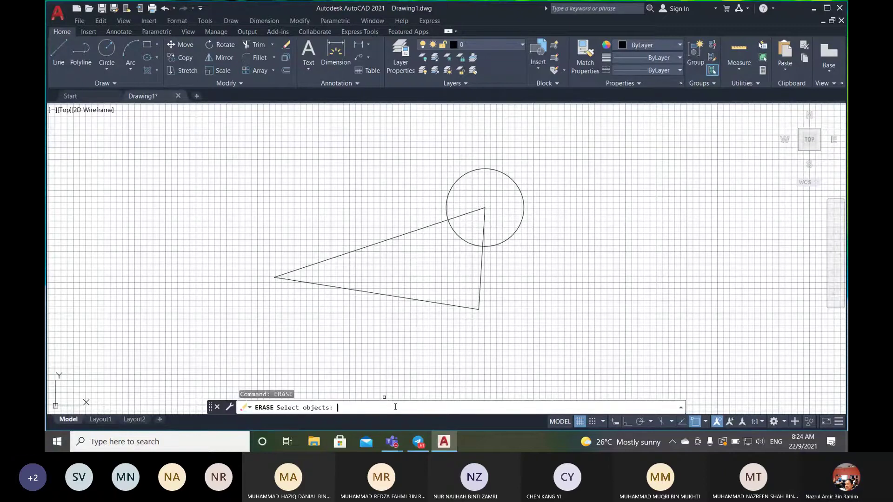
pyautogui.click(481, 271)
pyautogui.press('Return')
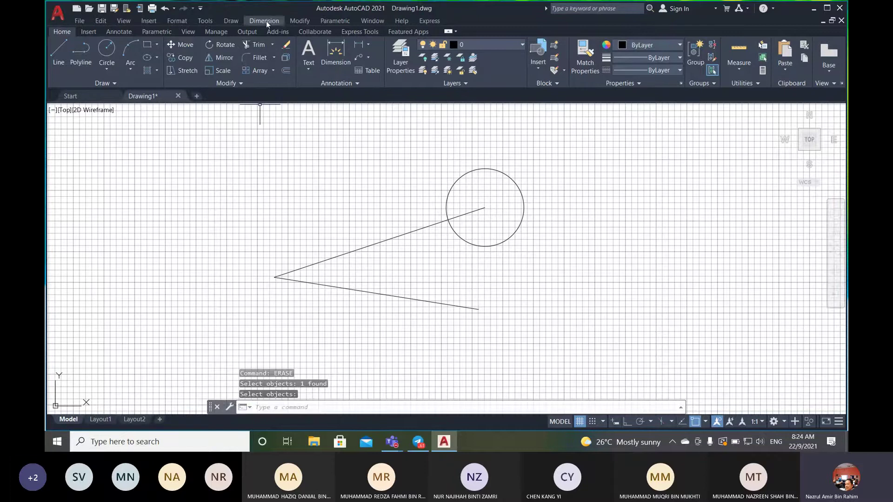
pyautogui.click(233, 21)
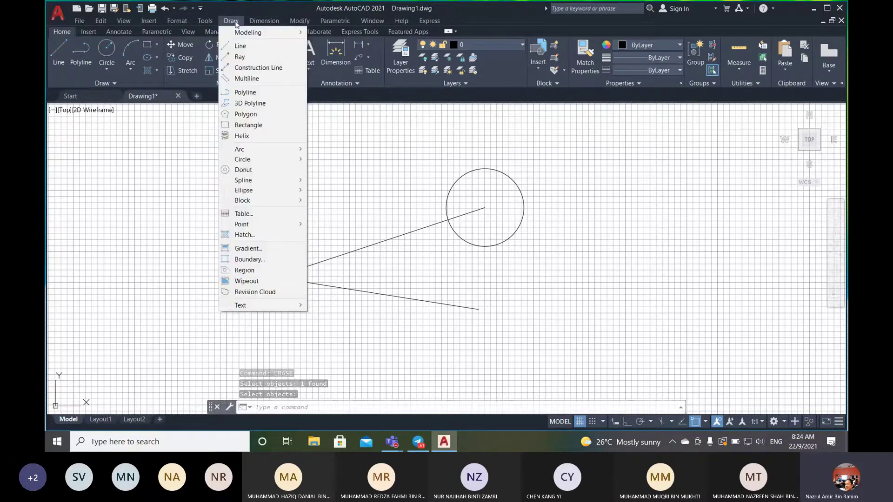
pyautogui.click(293, 20)
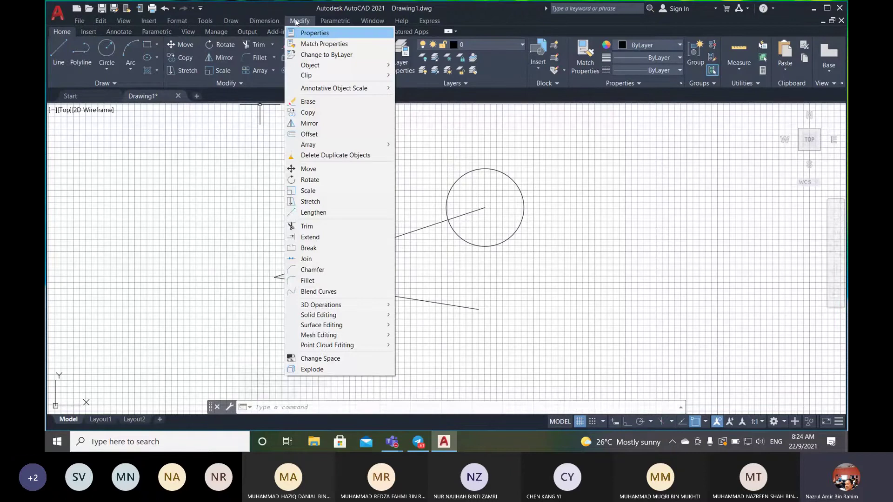
pyautogui.moveTo(205, 21)
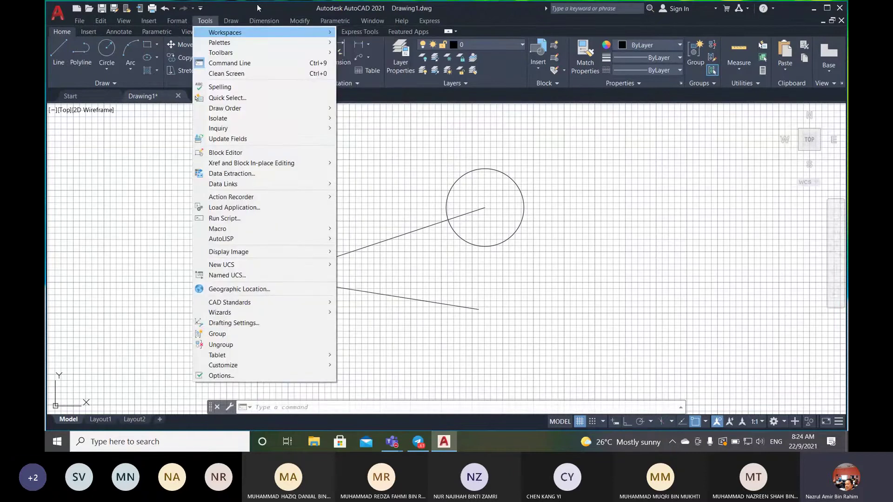
pyautogui.click(259, 8)
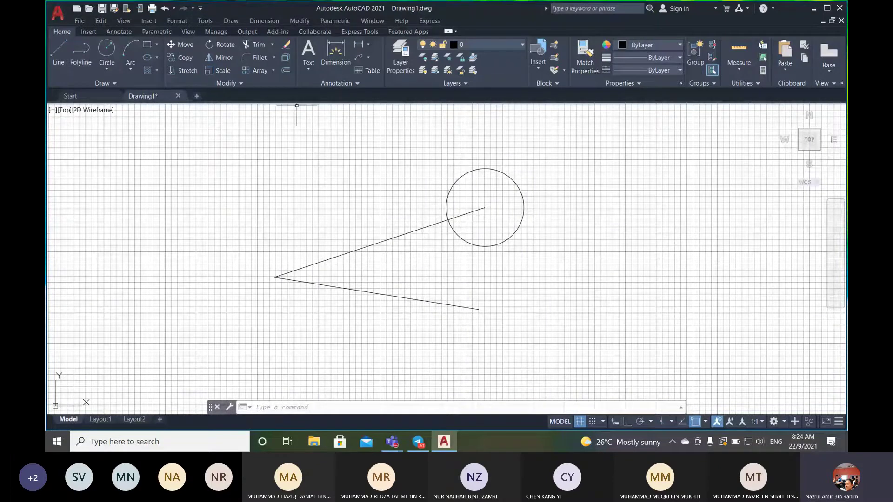
# - Erase both lines and the circle using E with the ALL selection
pyautogui.write('e')
pyautogui.press('Return')
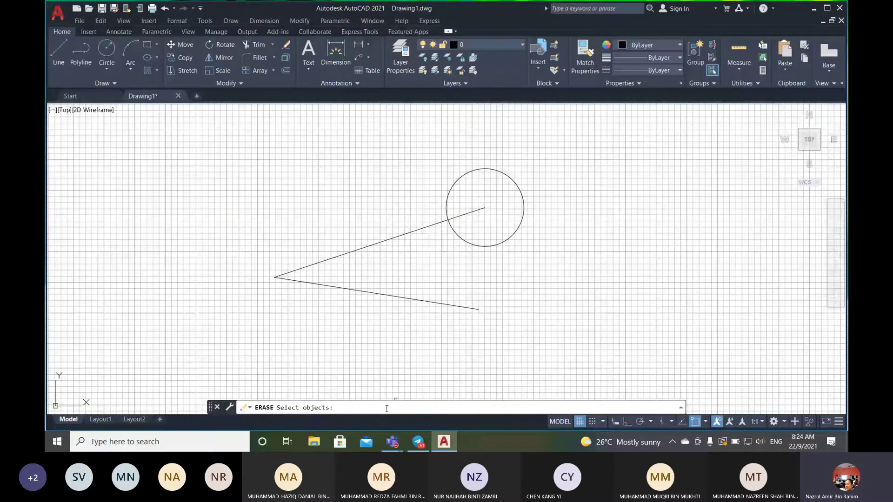
pyautogui.write('all')
pyautogui.press('Return')
pyautogui.press('Return')
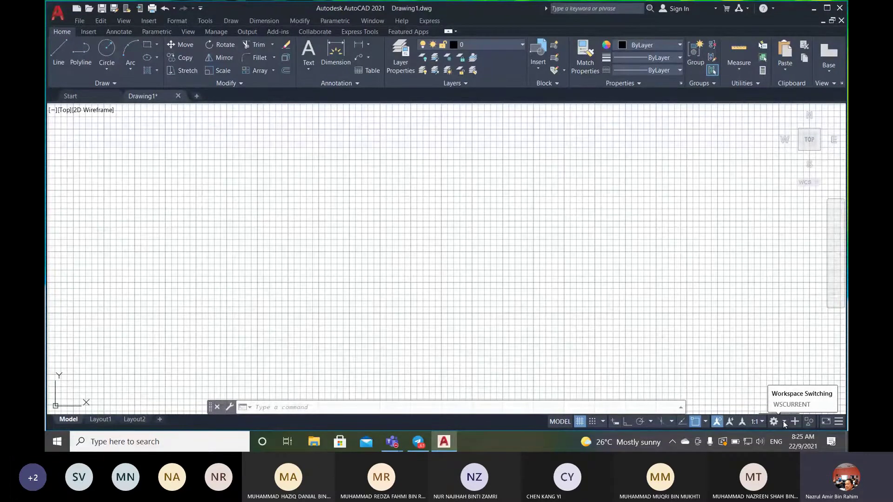
# - Switch the workspace to 3D Basics, then back to Drafting & Annotation
pyautogui.click(784, 423)
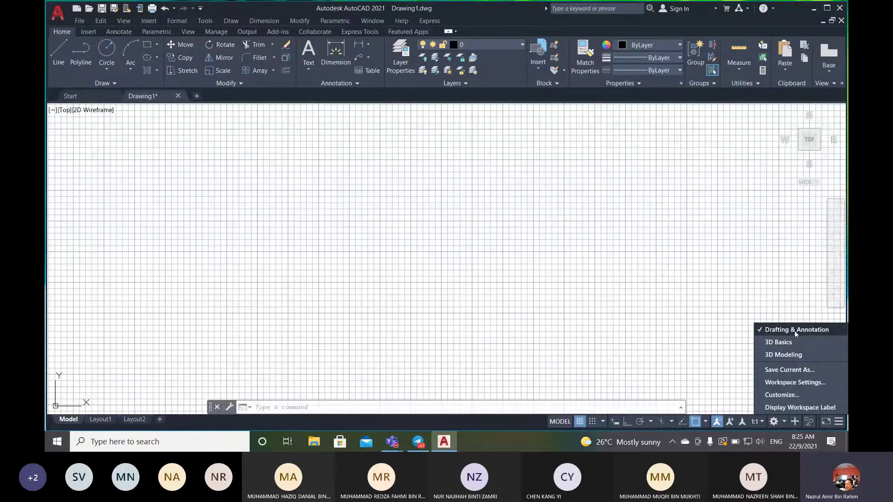
pyautogui.click(781, 341)
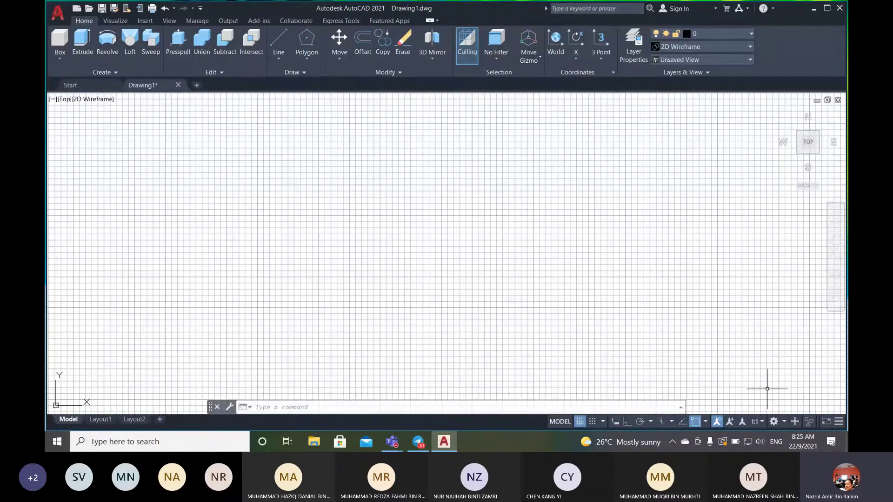
pyautogui.click(784, 420)
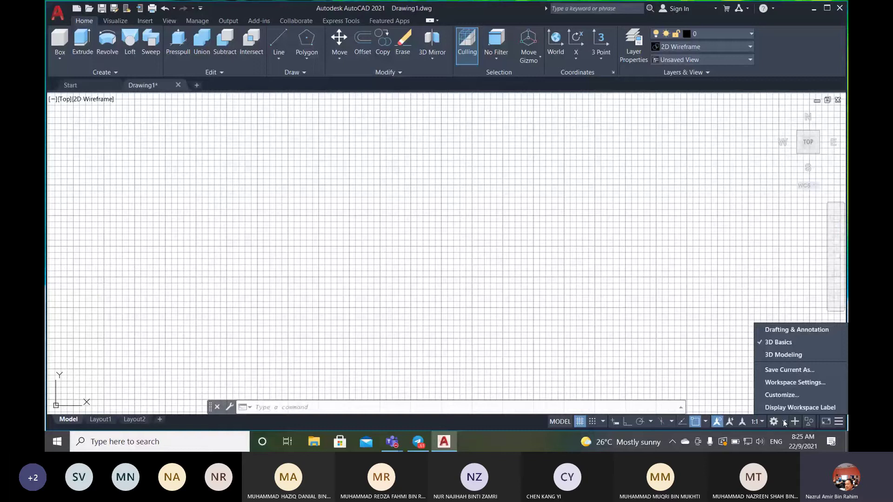
pyautogui.click(774, 330)
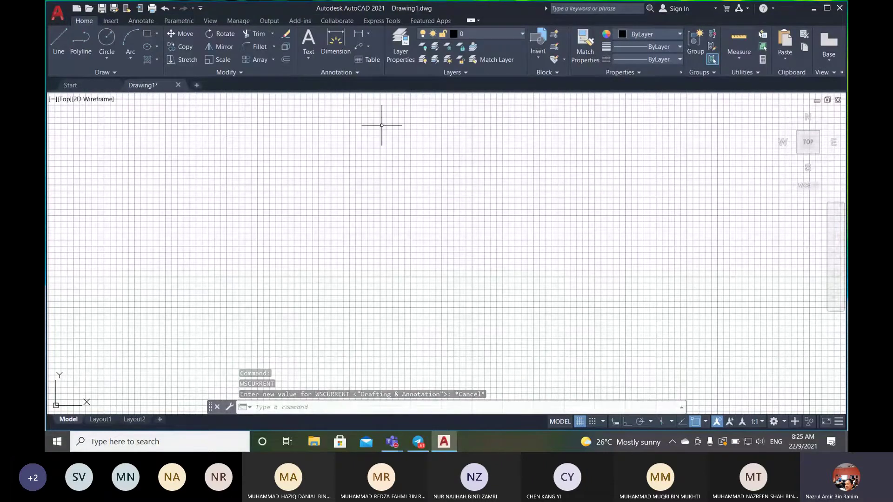
# - Show the classic menu bar and turn the grid off and back on
pyautogui.click(201, 8)
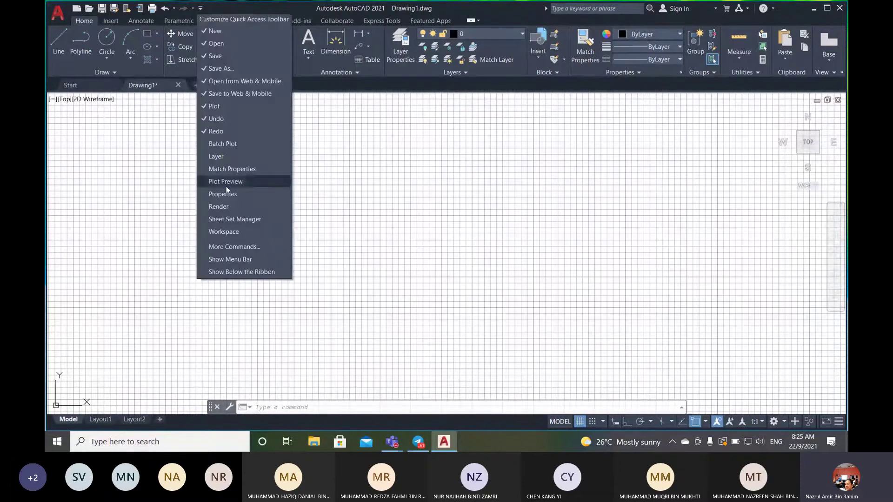
pyautogui.click(252, 259)
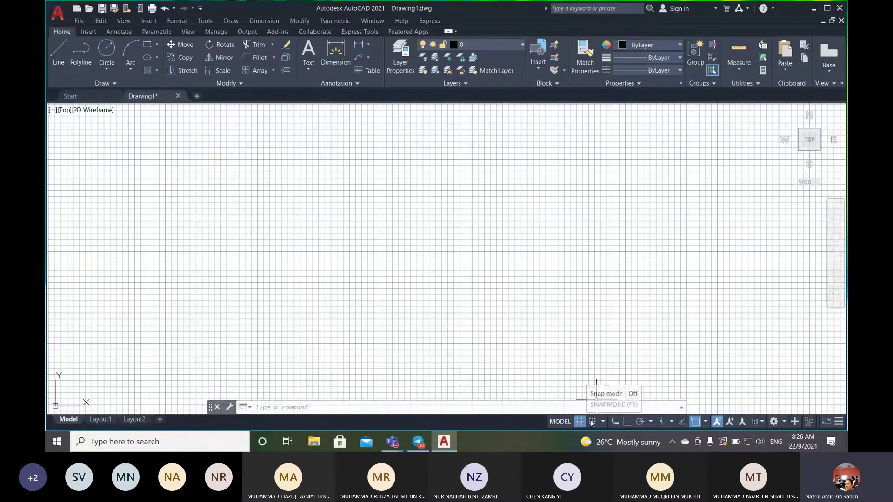
pyautogui.click(580, 422)
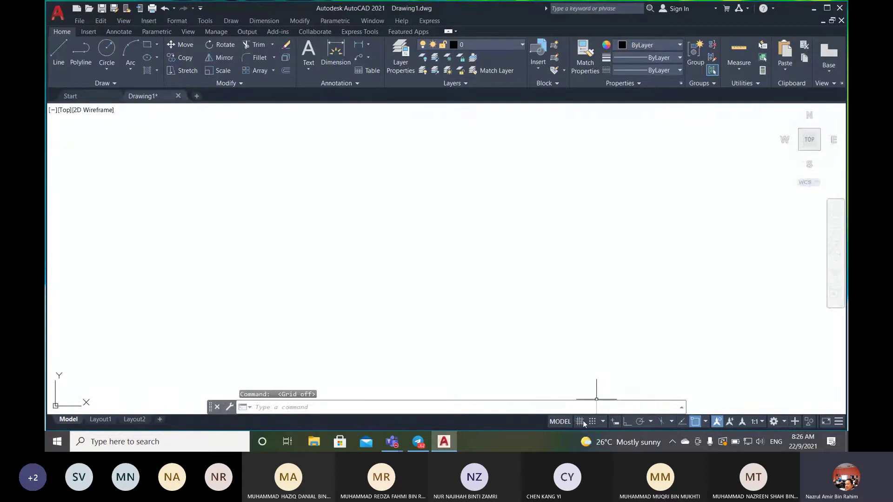
pyautogui.click(582, 422)
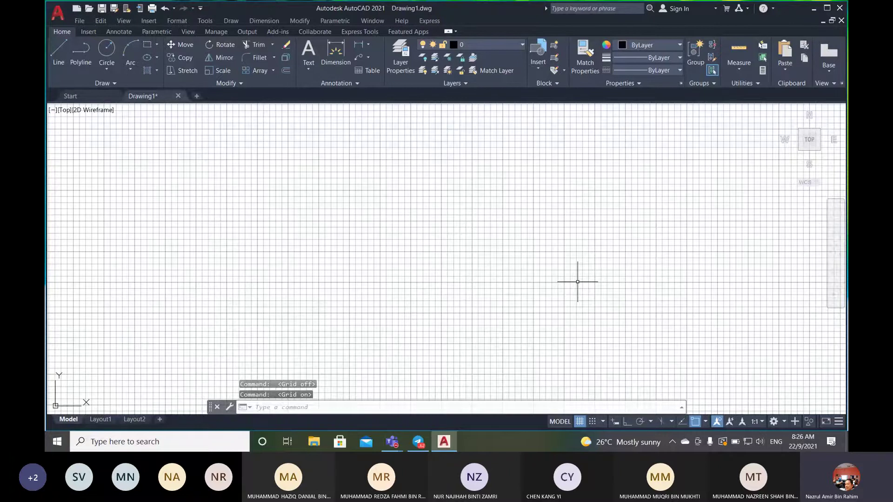
# - Open the Format menu from the menu bar
pyautogui.click(488, 411)
pyautogui.click(493, 408)
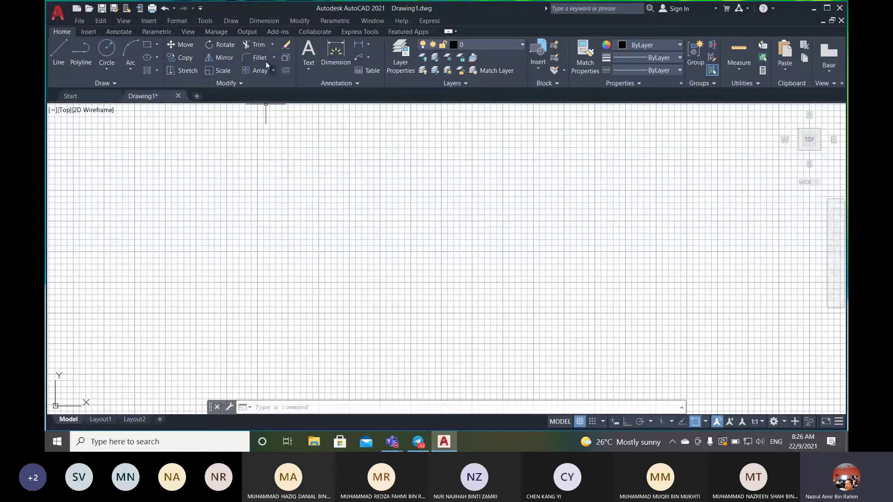
pyautogui.click(177, 21)
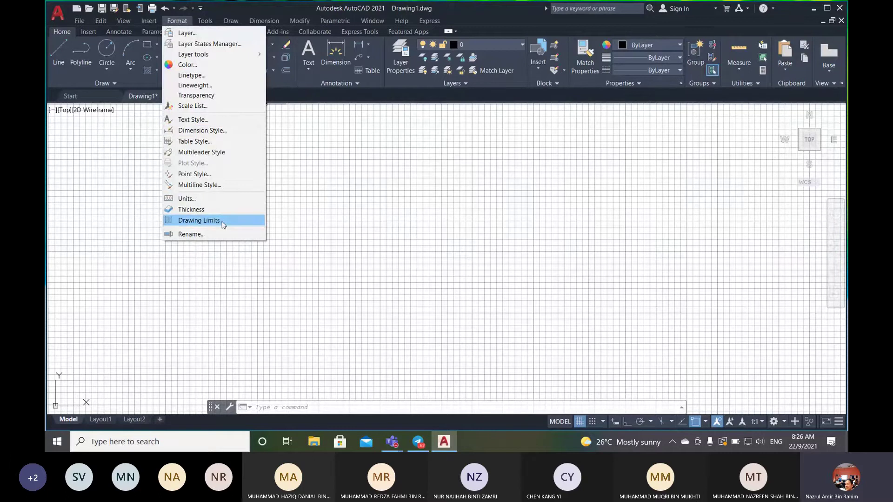
# - Set the drawing LIMITS from 0,0 to 297,210 and start the Z zoom command
pyautogui.click(323, 407)
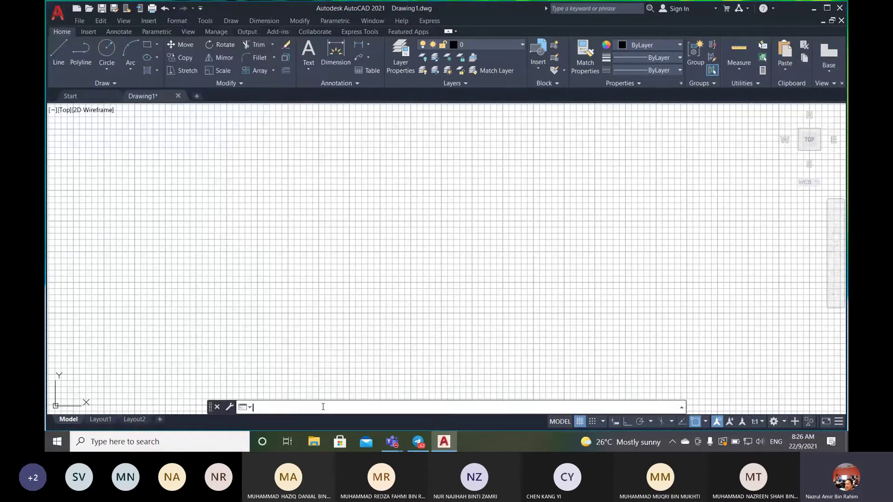
pyautogui.write('LIMITS')
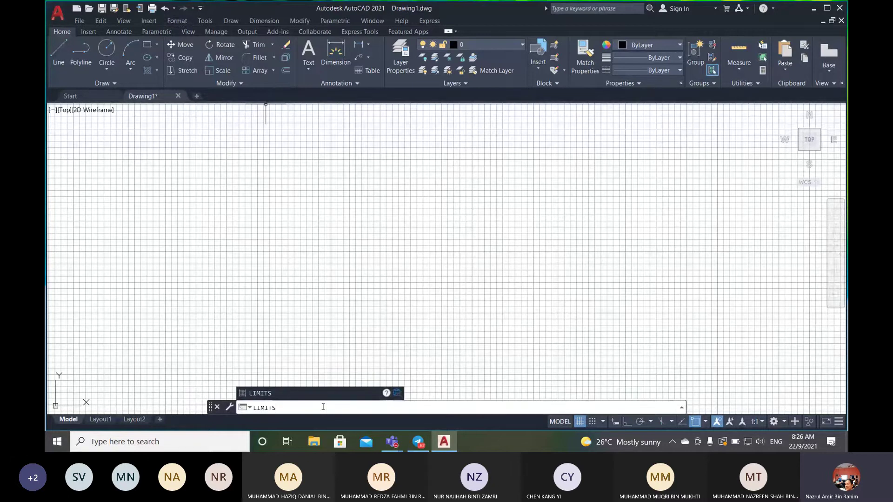
pyautogui.press('Return')
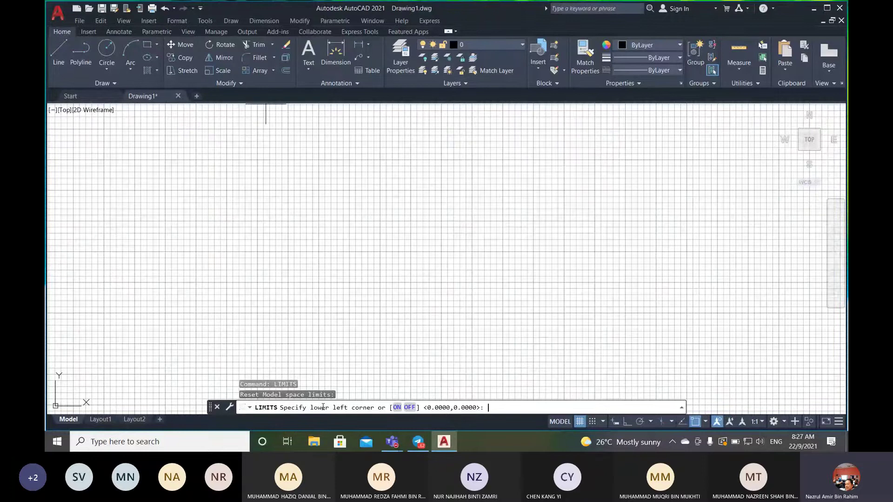
pyautogui.write('0,0')
pyautogui.press('Return')
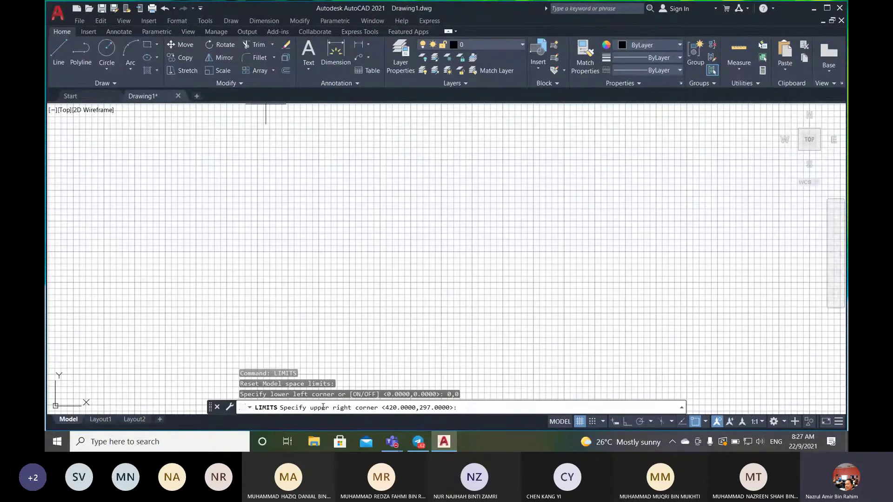
pyautogui.write('297,210')
pyautogui.press('Return')
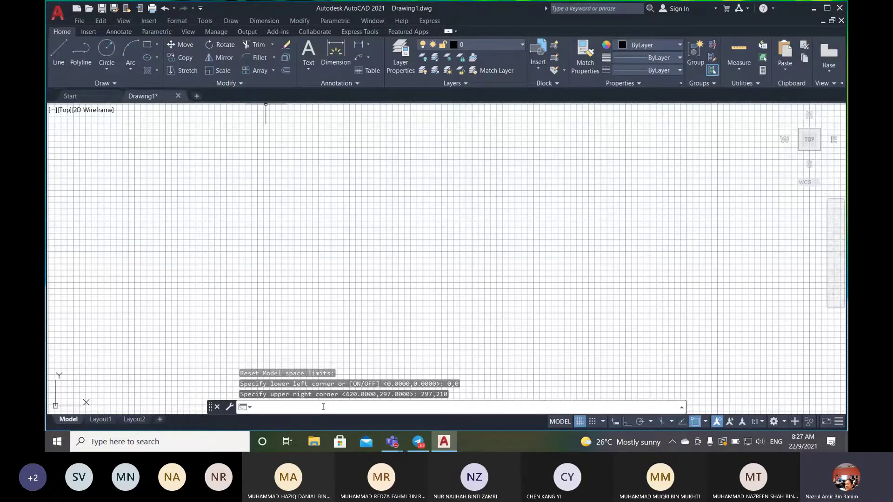
pyautogui.write('z')
pyautogui.press('Return')
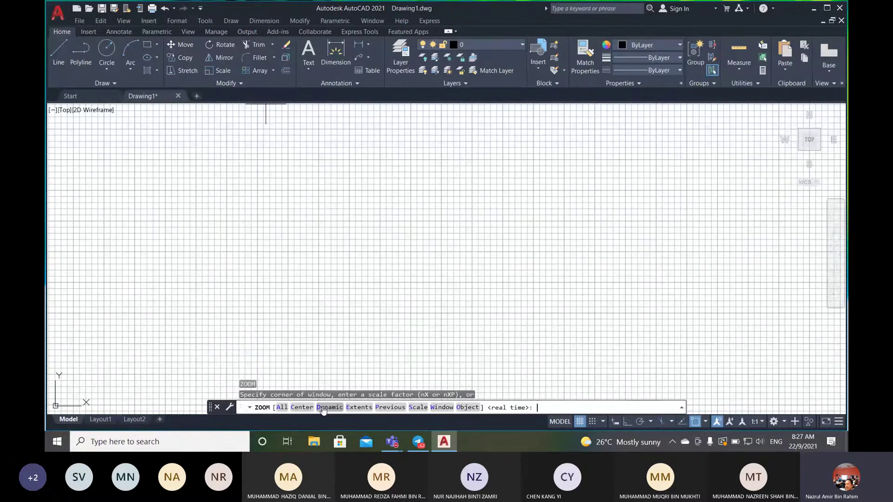
# - Zoom to All so the whole A4 limits area fits in view
pyautogui.click(282, 408)
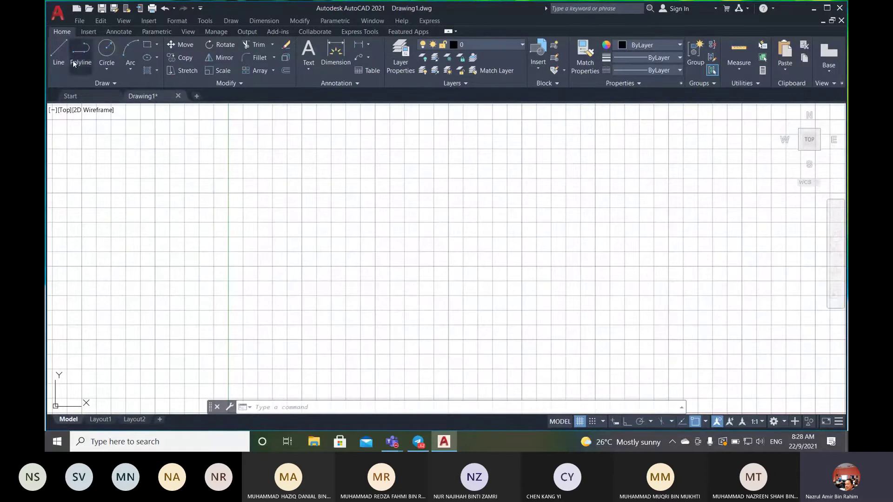
# - Start the Line command from the Home ribbon
pyautogui.click(62, 52)
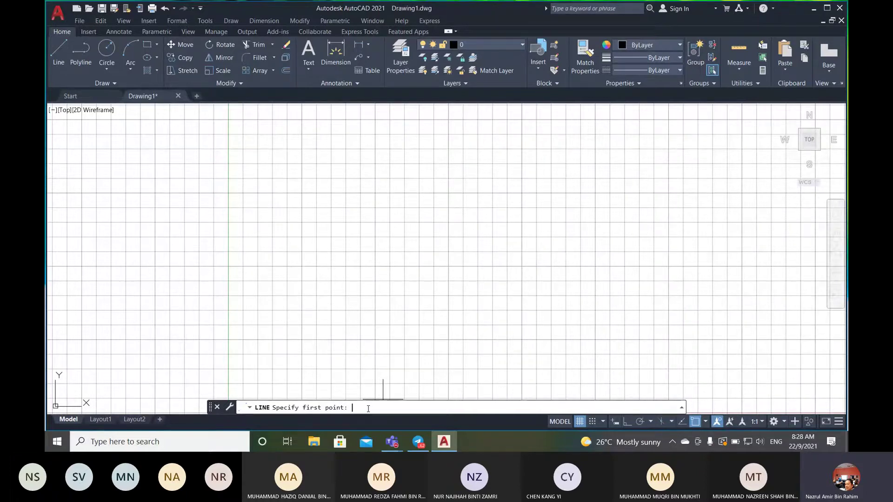
# - Start the line at 0,0 and turn on Ortho mode
pyautogui.write('0,0')
pyautogui.press('Return')
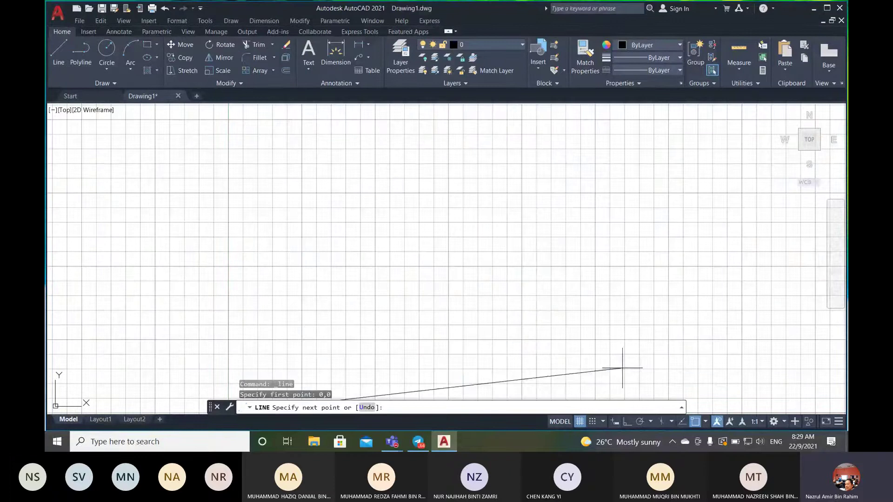
pyautogui.click(626, 424)
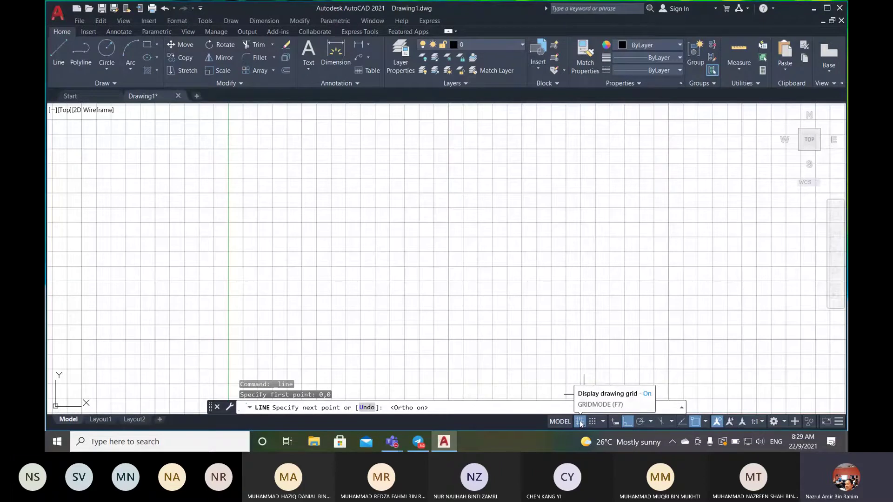
# - Hide the grid and draw the 297 × 210 border lines, closing back at the origin
pyautogui.click(580, 421)
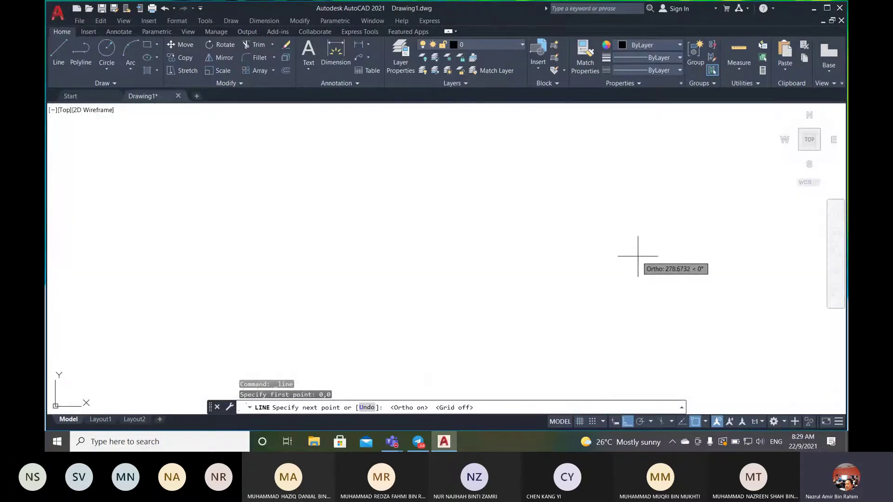
pyautogui.scroll(-3, 654, 255)
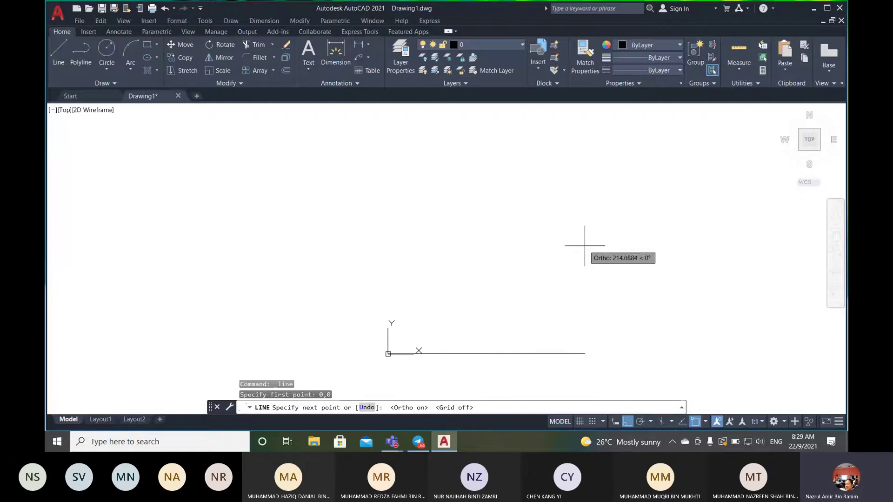
pyautogui.scroll(-2, 619, 249)
pyautogui.scroll(5, 642, 254)
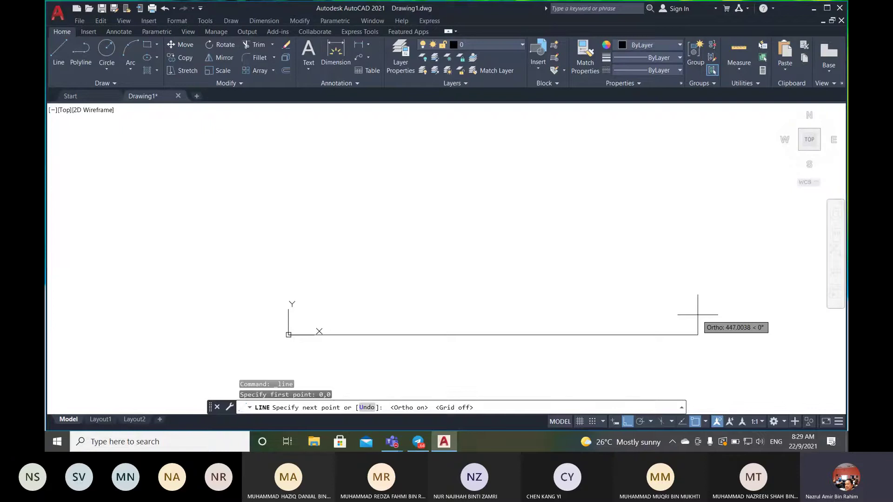
pyautogui.write('297')
pyautogui.press('Return')
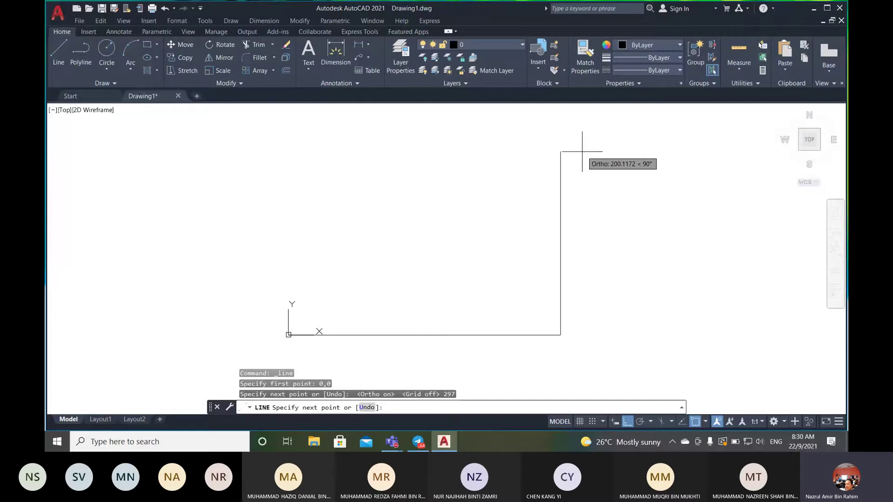
pyautogui.write('210')
pyautogui.press('Return')
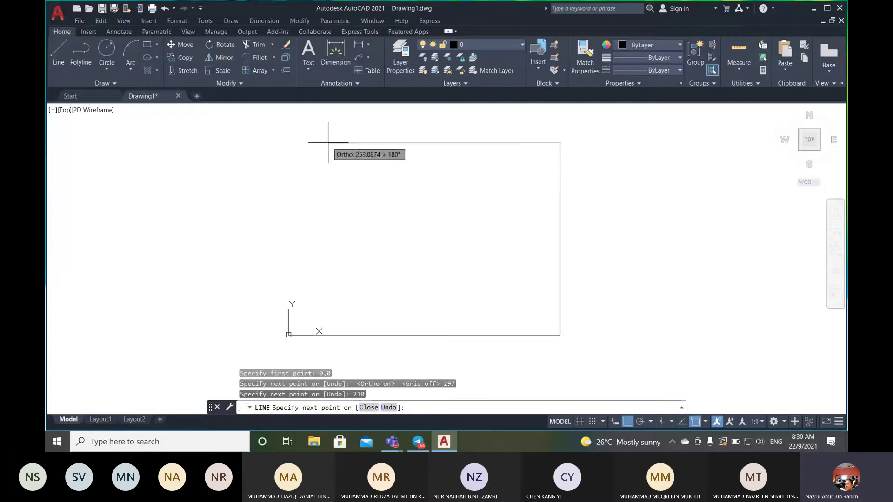
pyautogui.write('297')
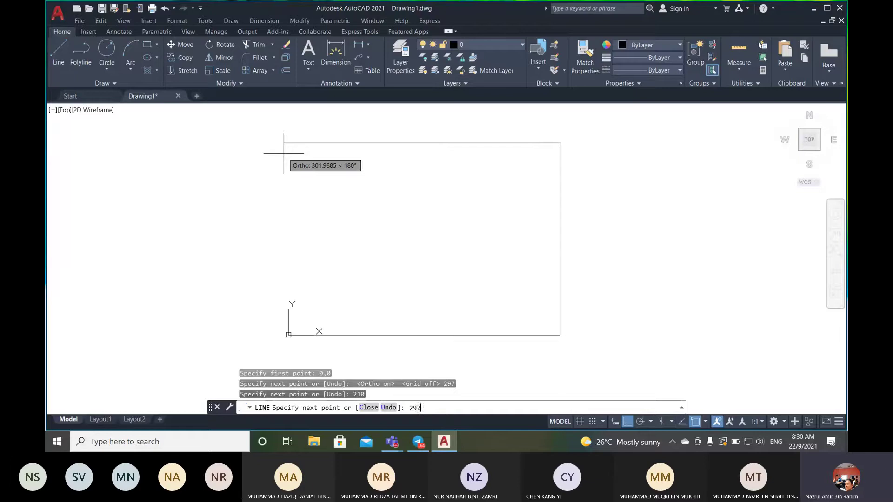
pyautogui.press('Return')
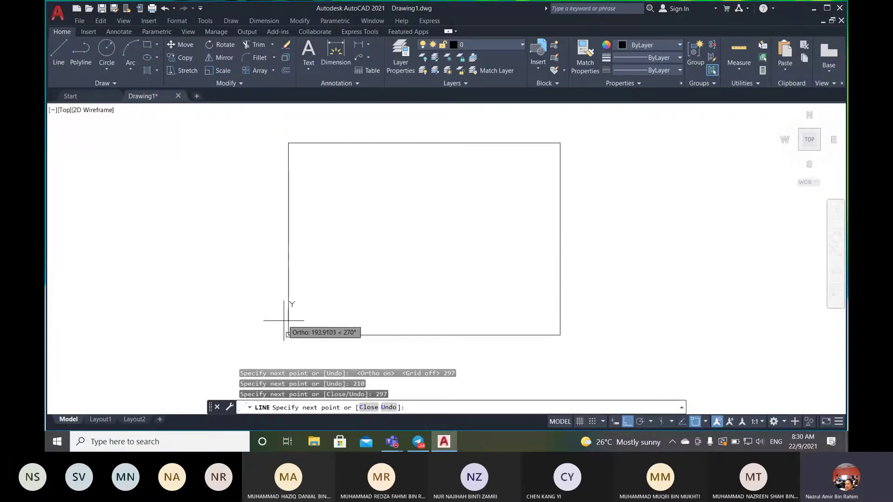
pyautogui.scroll(5, 286, 339)
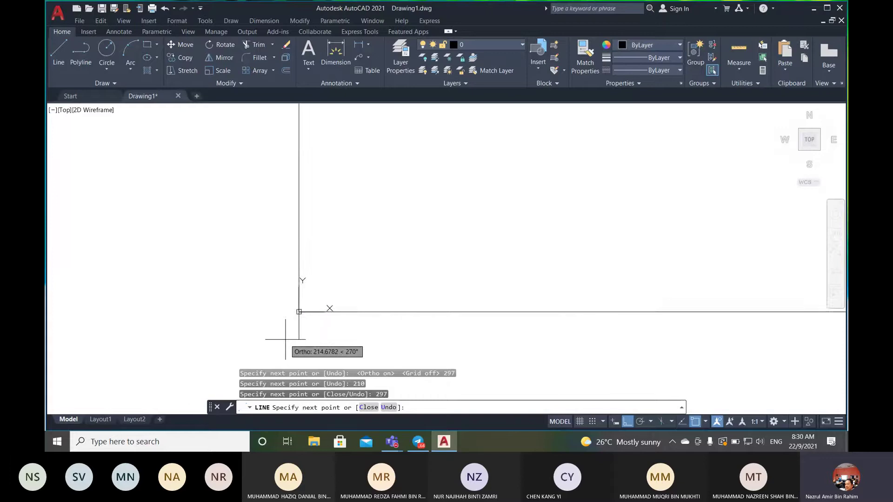
pyautogui.scroll(3, 320, 249)
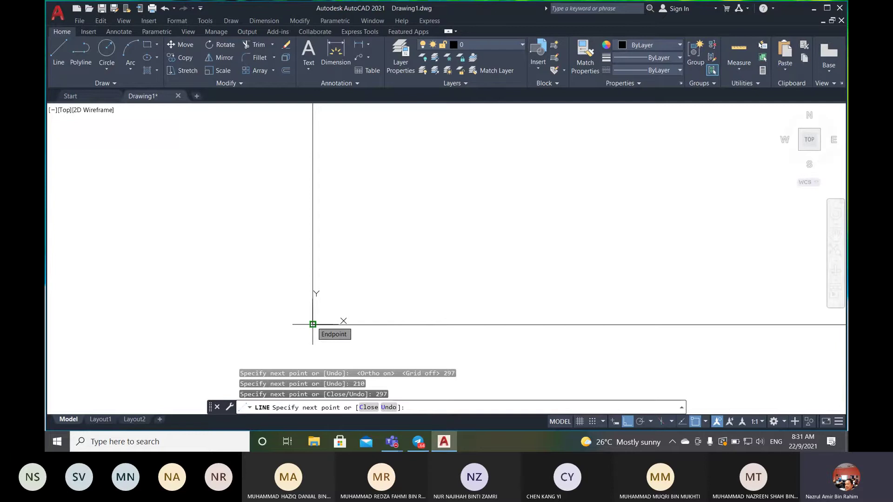
pyautogui.click(313, 324)
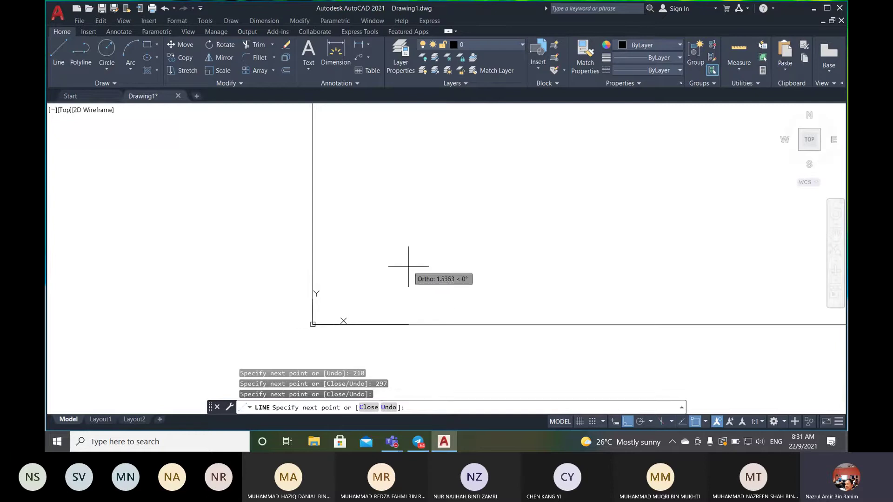
# - End the line command and switch Object Snap off and back on
pyautogui.press('Return')
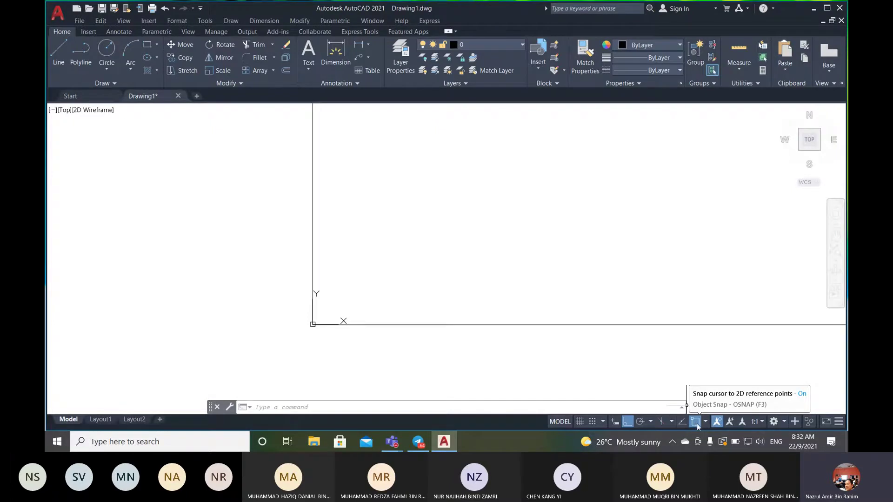
pyautogui.click(695, 423)
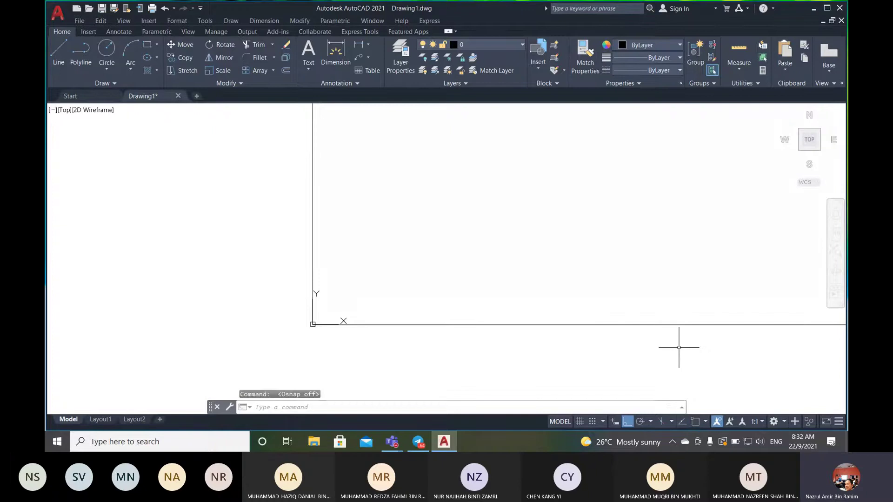
pyautogui.click(697, 422)
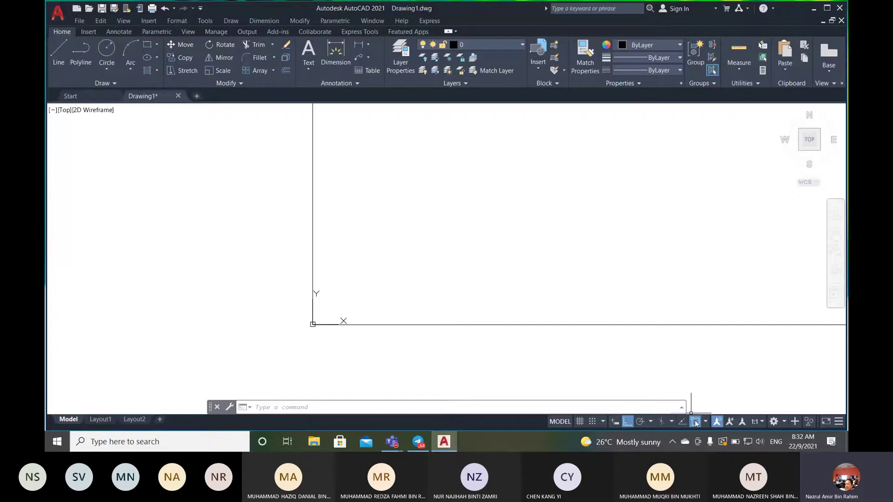
# - Open Object Snap Settings from the Object Snap status-bar button's menu
pyautogui.rightClick(697, 423)
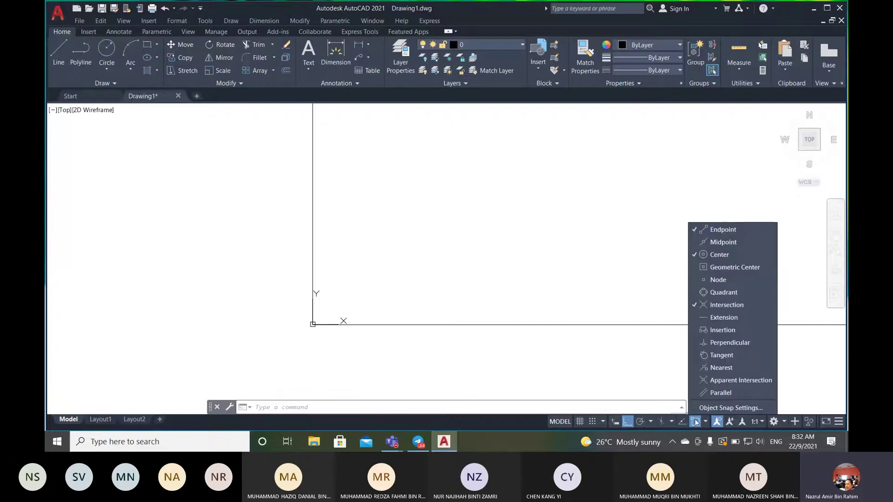
pyautogui.click(715, 406)
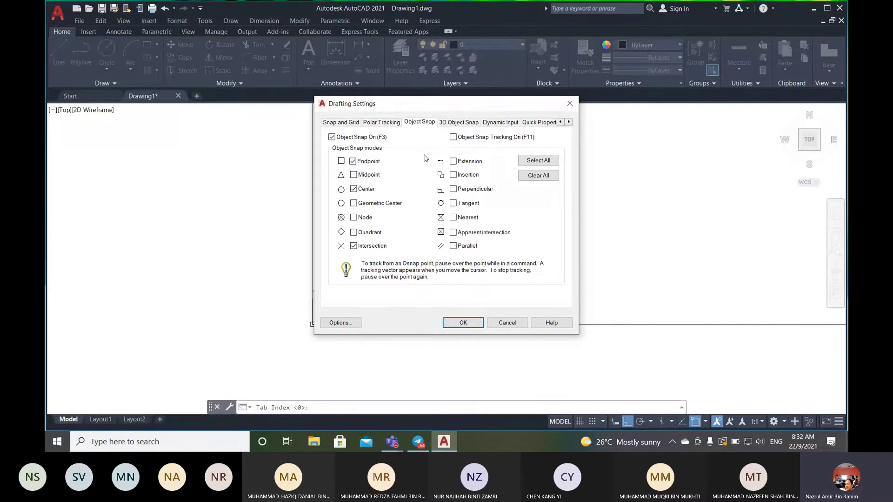
# - Browse the other Drafting Settings tabs, then return to the Object Snap tab
pyautogui.click(348, 123)
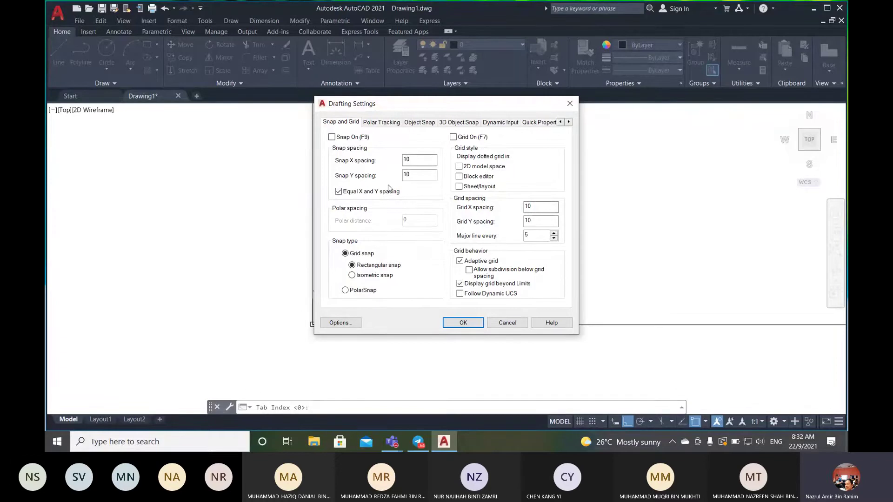
pyautogui.click(381, 123)
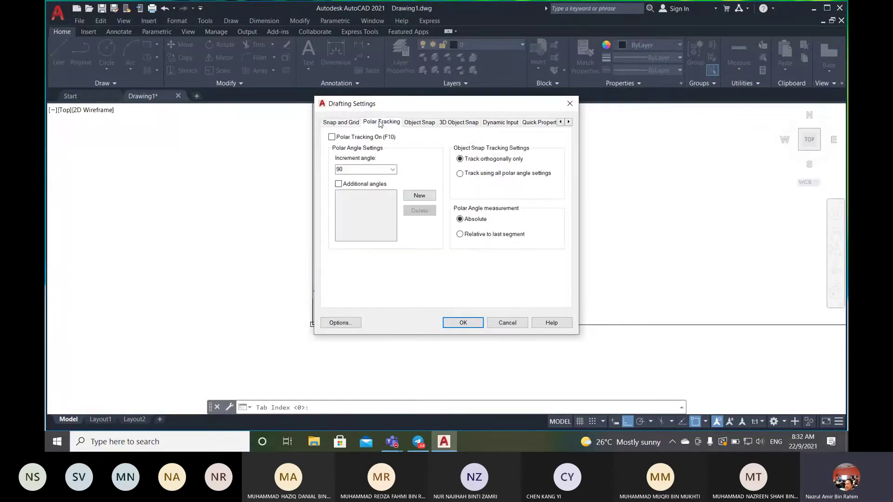
pyautogui.click(461, 124)
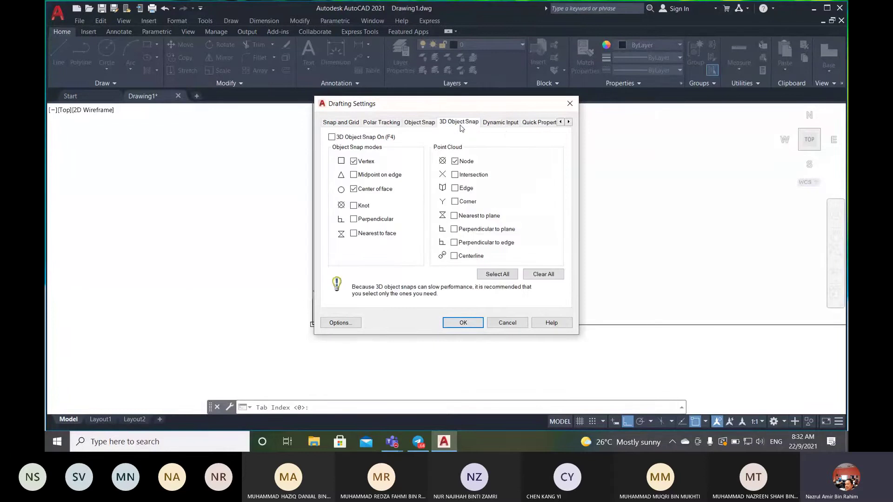
pyautogui.click(500, 125)
pyautogui.click(534, 123)
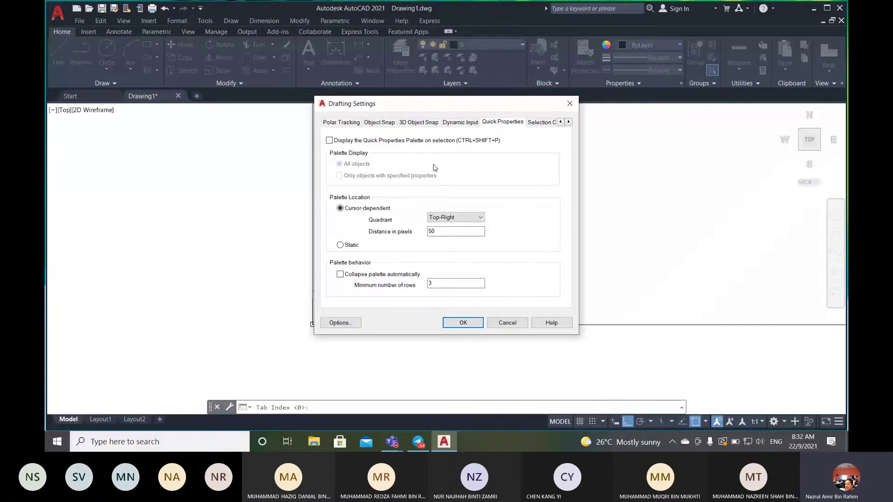
pyautogui.click(380, 122)
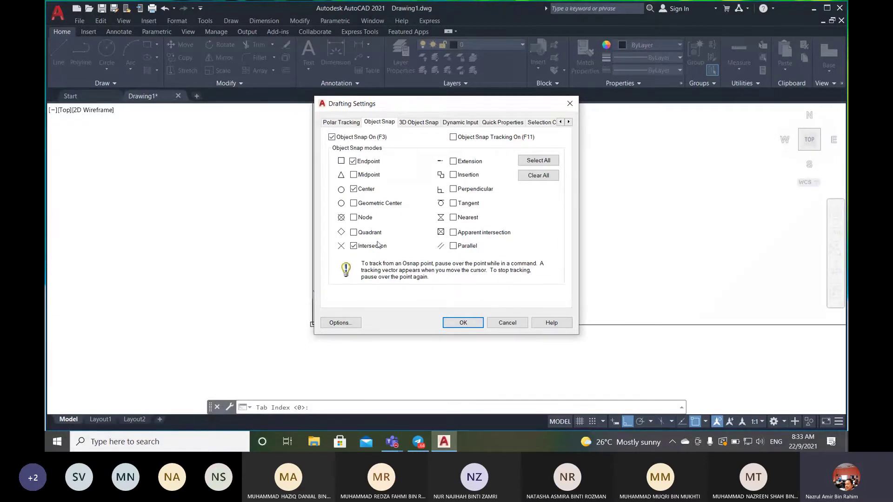
# - Leave only Endpoint, Midpoint, Center and Intersection snaps enabled and confirm with OK
pyautogui.click(354, 175)
pyautogui.click(354, 232)
pyautogui.click(549, 178)
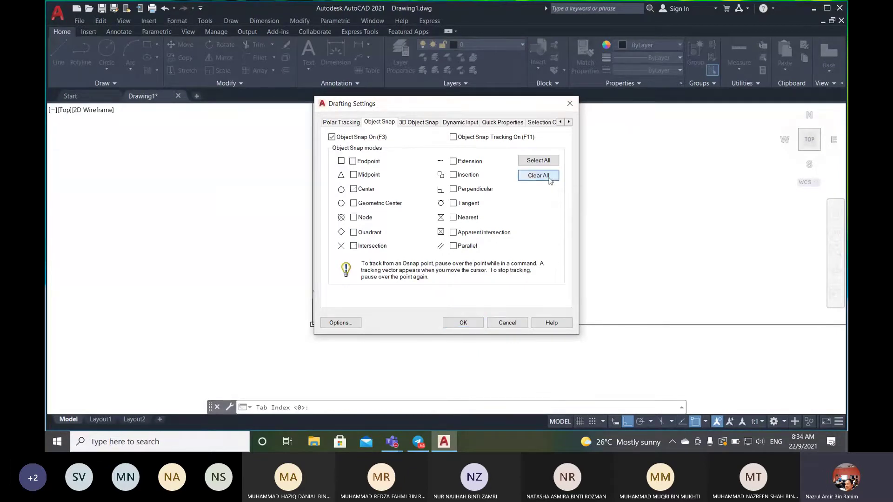
pyautogui.click(353, 162)
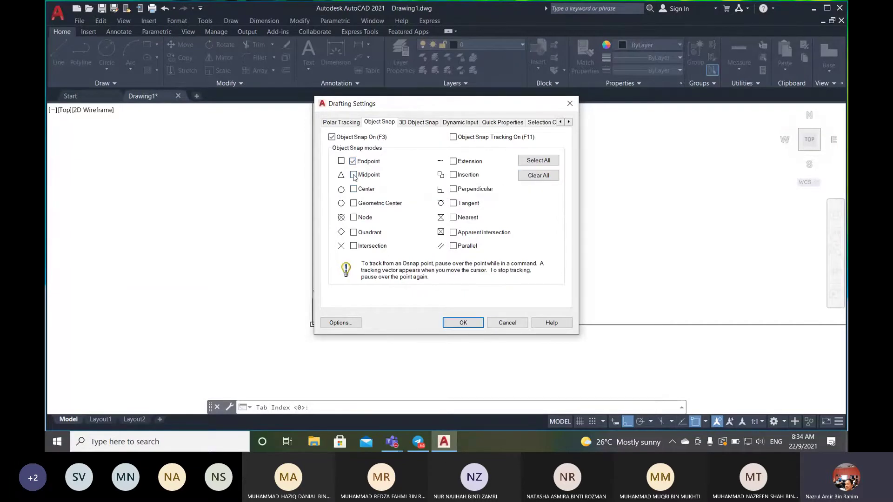
pyautogui.click(354, 176)
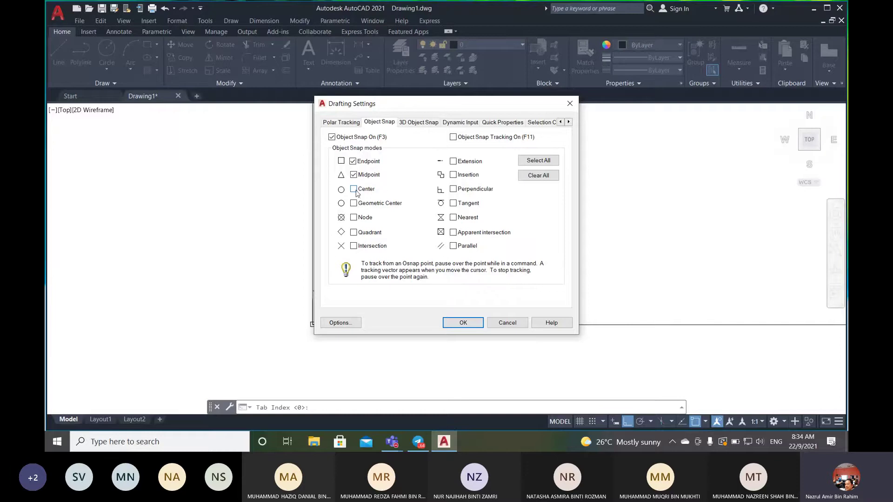
pyautogui.click(354, 189)
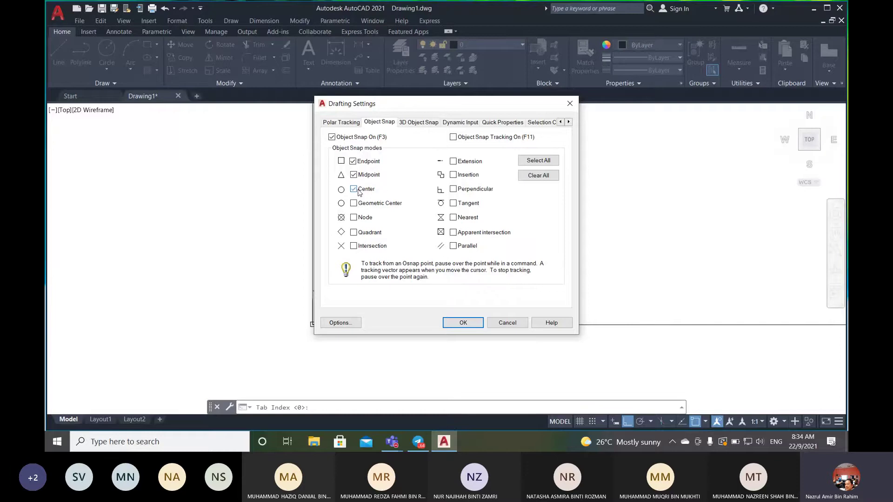
pyautogui.click(353, 247)
pyautogui.click(464, 323)
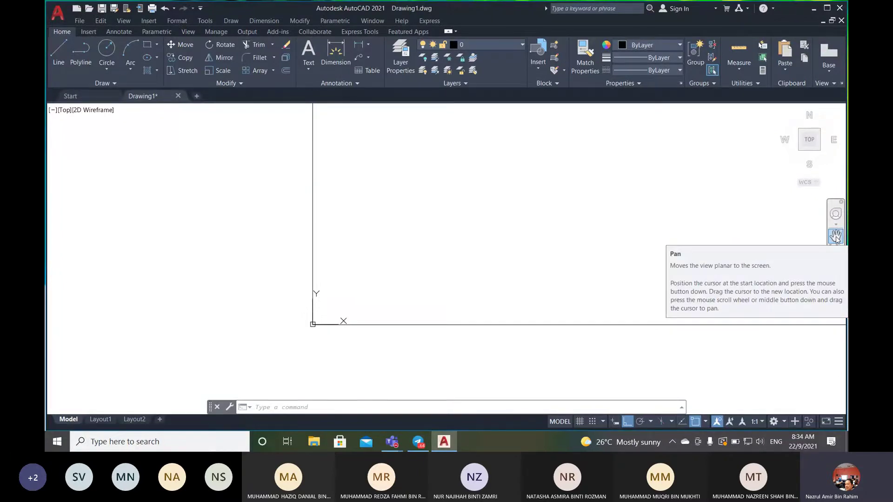
# - Pan the view, then Zoom All (Z, A) to show the full 297 × 210 A4 border
pyautogui.click(836, 237)
pyautogui.moveTo(704, 232)
pyautogui.mouseDown()
pyautogui.moveTo(522, 245)
pyautogui.moveTo(673, 252)
pyautogui.moveTo(643, 235)
pyautogui.mouseUp()
pyautogui.moveTo(399, 299)
pyautogui.mouseDown()
pyautogui.moveTo(644, 229)
pyautogui.moveTo(455, 259)
pyautogui.mouseUp()
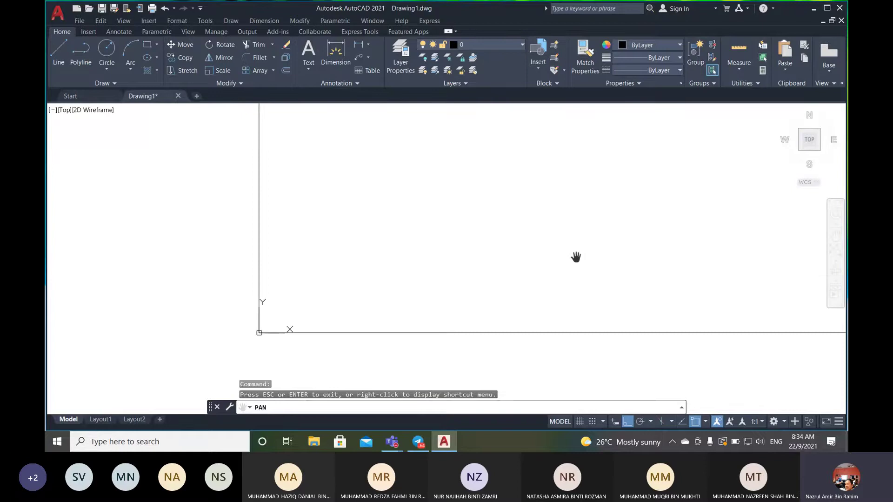
pyautogui.press('Escape')
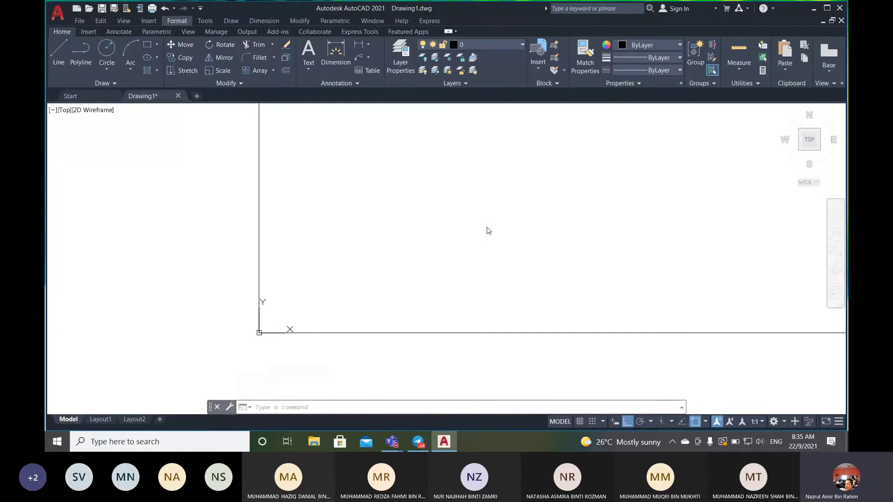
pyautogui.moveTo(499, 225); pyautogui.dragTo(498, 226, button='middle')
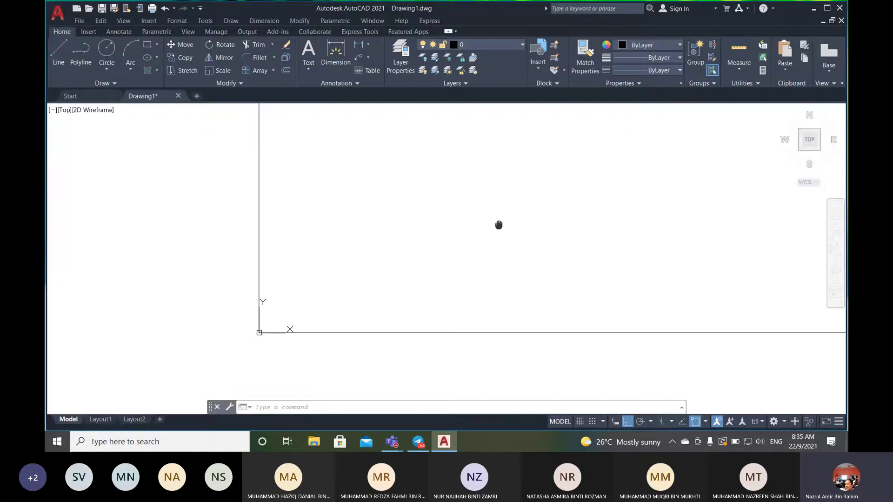
pyautogui.moveTo(499, 225)
pyautogui.mouseDown(button='middle')
pyautogui.moveTo(417, 273)
pyautogui.moveTo(433, 245)
pyautogui.moveTo(510, 229)
pyautogui.moveTo(487, 229)
pyautogui.moveTo(506, 267)
pyautogui.moveTo(460, 265)
pyautogui.moveTo(499, 238)
pyautogui.moveTo(473, 253)
pyautogui.mouseUp(button='middle')
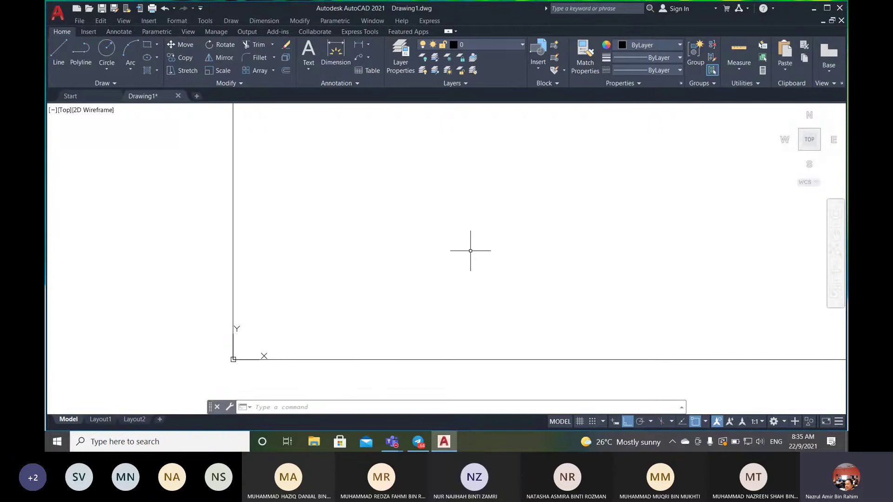
pyautogui.click(411, 407)
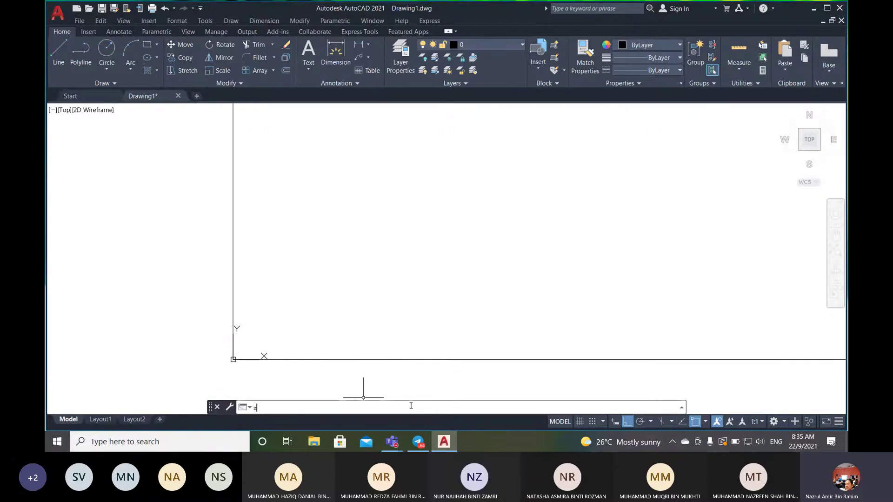
pyautogui.write('z')
pyautogui.press('Return')
pyautogui.write('a')
pyautogui.press('Return')
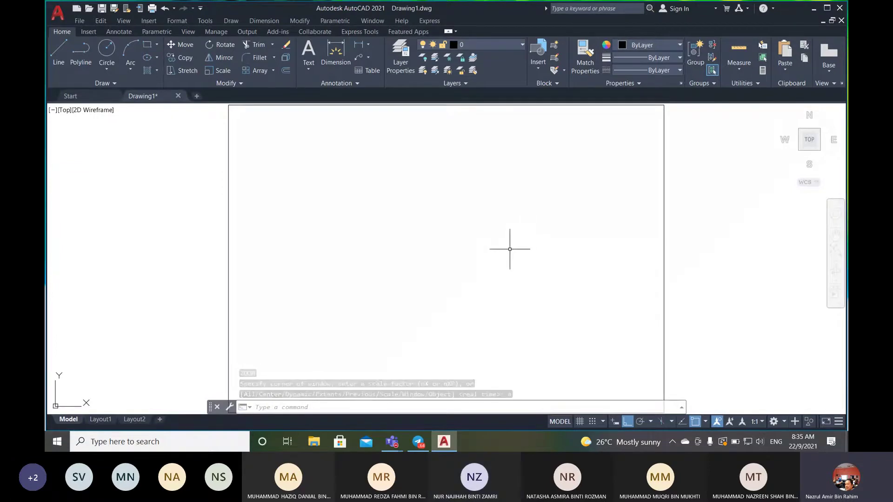
pyautogui.moveTo(392, 447)
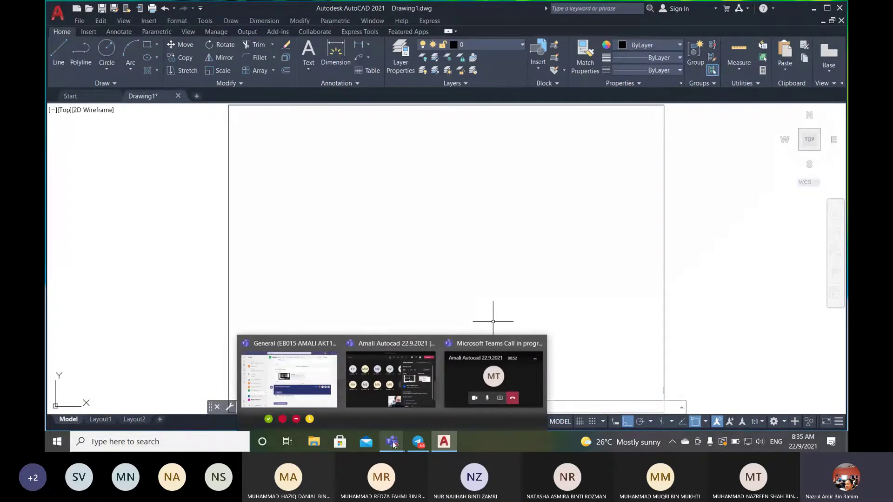
pyautogui.click(813, 10)
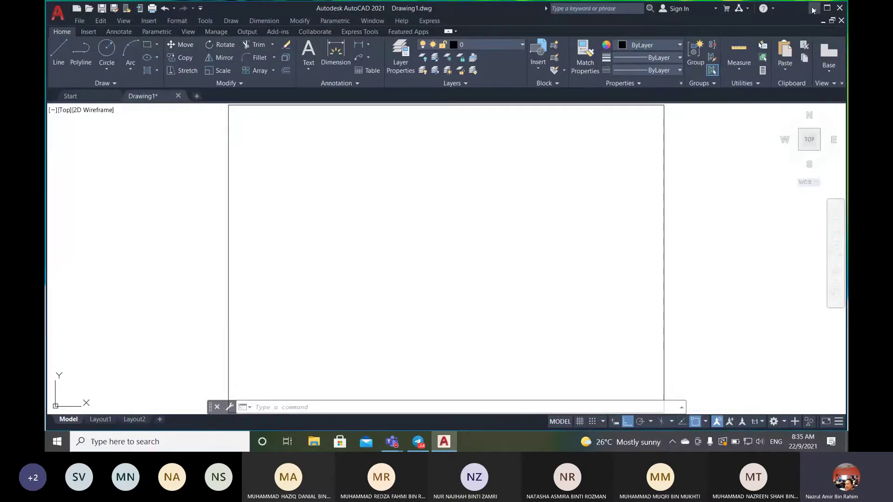
pyautogui.click(813, 9)
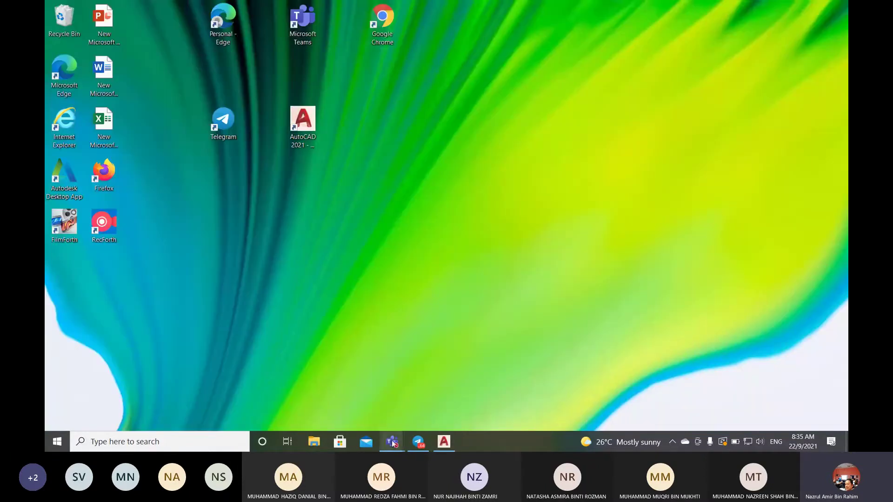
pyautogui.click(393, 387)
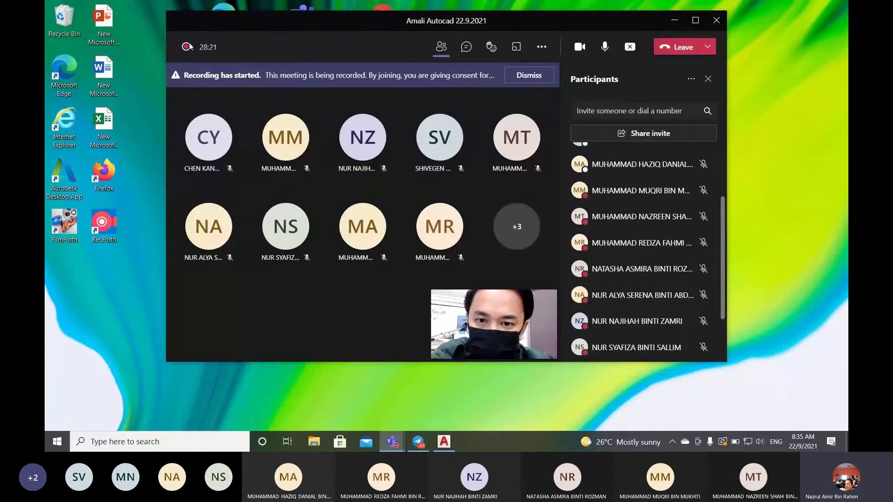
pyautogui.click(676, 20)
pyautogui.click(444, 442)
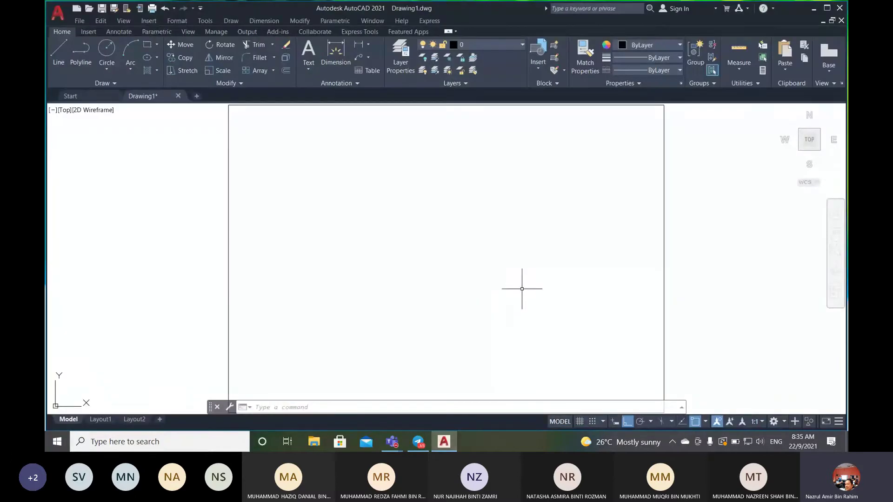
pyautogui.scroll(-2, 723, 251)
pyautogui.moveTo(726, 263); pyautogui.dragTo(587, 245, button='middle')
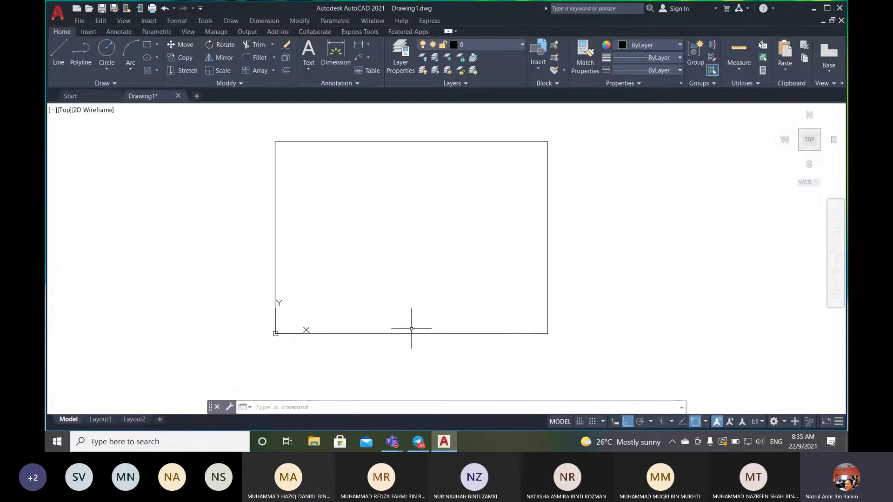
pyautogui.scroll(2, 412, 328)
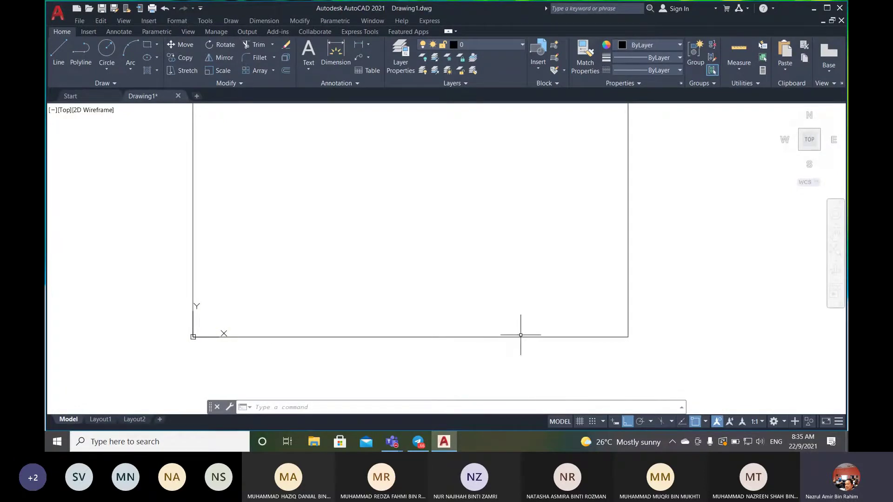
# - Start a line at 10,10 and draw the inner border's 277-long bottom edge
pyautogui.click(62, 61)
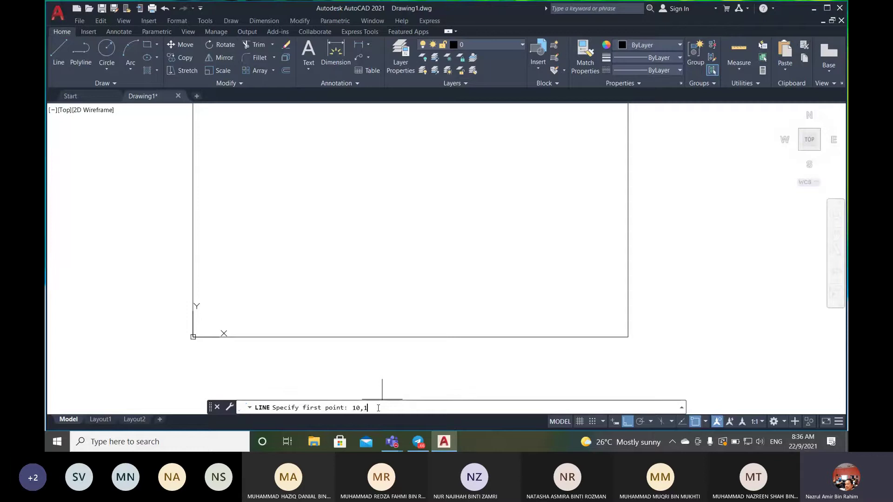
pyautogui.press('Return')
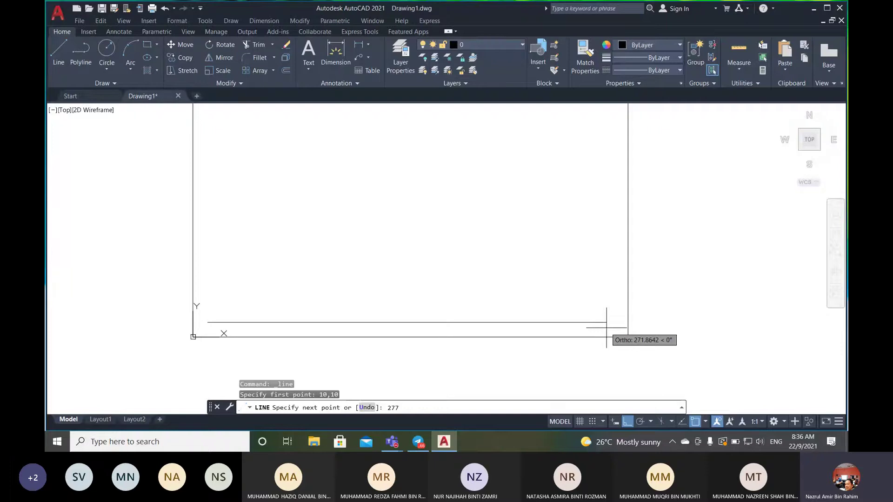
pyautogui.press('Return')
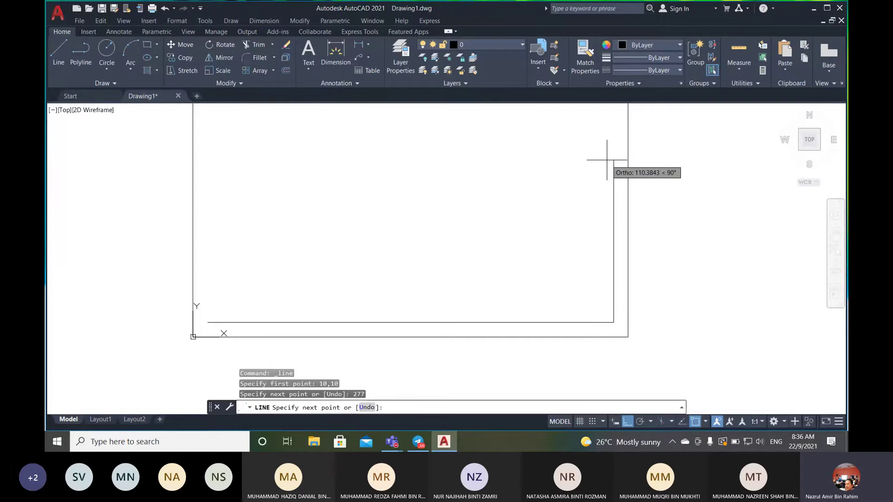
pyautogui.scroll(-2, 607, 160)
pyautogui.moveTo(608, 149); pyautogui.dragTo(584, 243, button='middle')
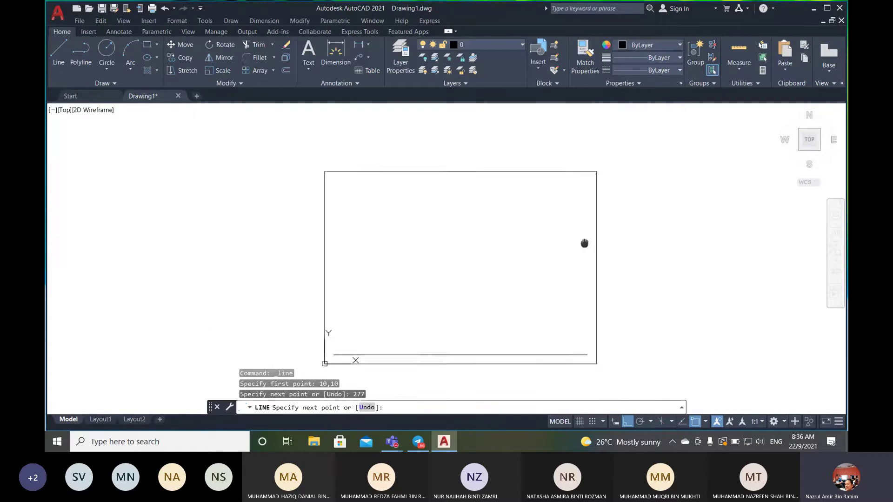
pyautogui.scroll(2, 581, 218)
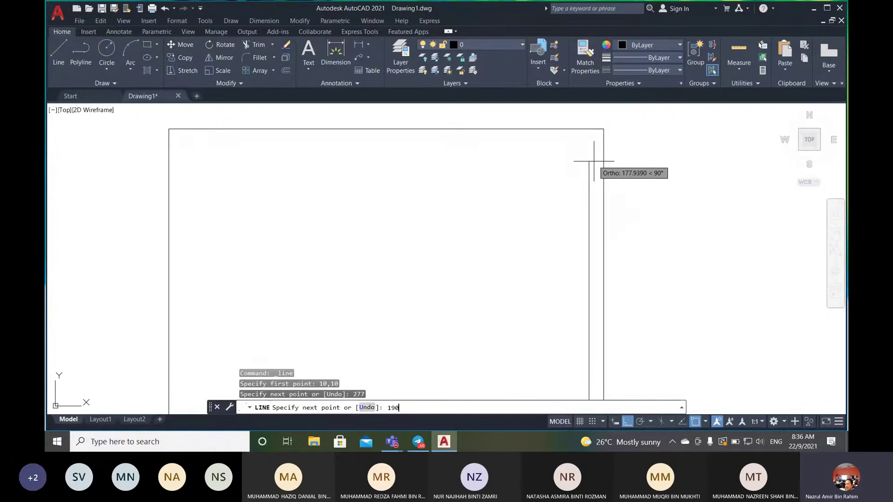
# - Draw the 190 right edge and 277 top edge, then close the inner border at its start corner
pyautogui.press('Return')
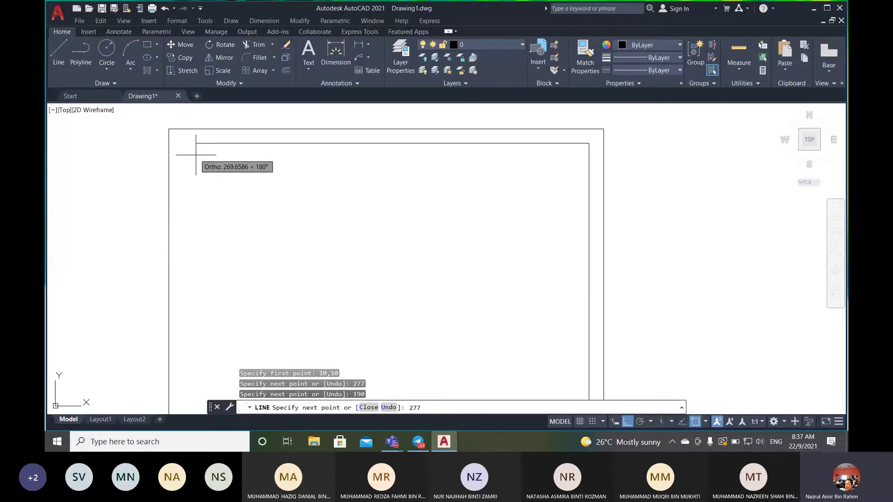
pyautogui.press('Return')
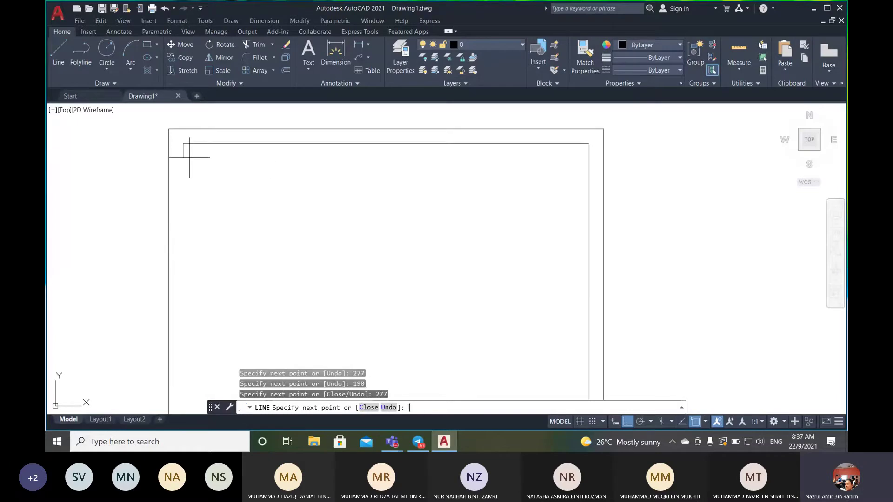
pyautogui.scroll(-2, 213, 286)
pyautogui.moveTo(212, 286); pyautogui.dragTo(249, 183, button='middle')
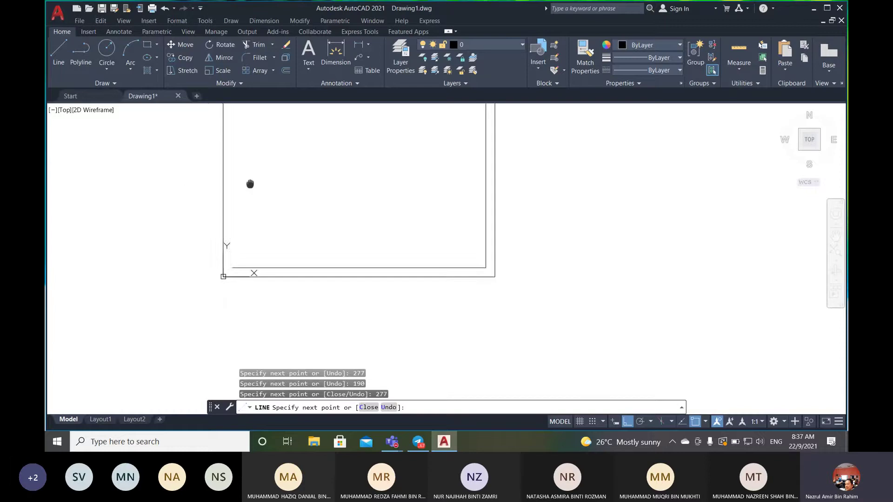
pyautogui.scroll(2, 251, 184)
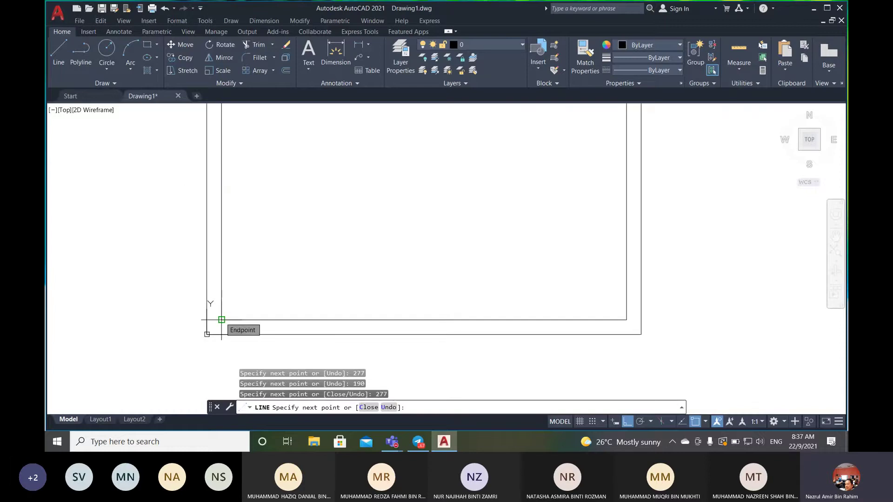
pyautogui.click(222, 319)
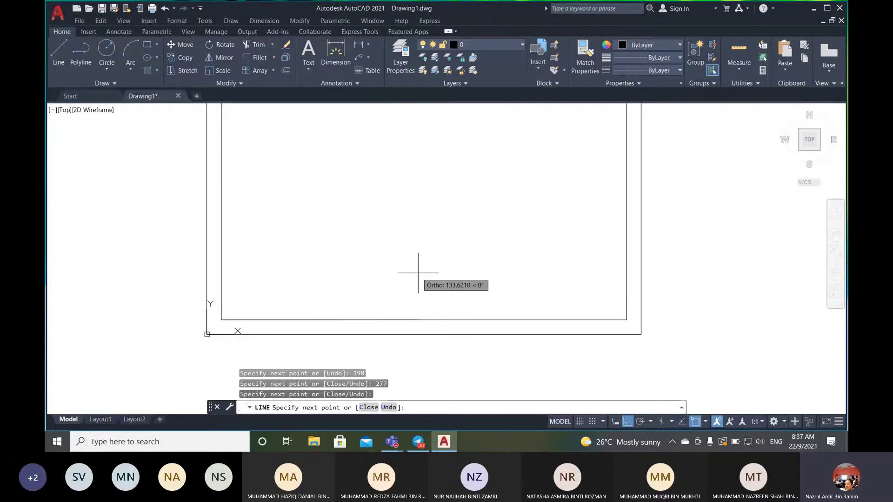
pyautogui.press('Return')
# - Pan and zoom so both the outer and inner borders are fully visible
pyautogui.moveTo(418, 273)
pyautogui.mouseDown(button='middle')
pyautogui.moveTo(572, 215)
pyautogui.moveTo(498, 242)
pyautogui.mouseUp(button='middle')
pyautogui.scroll(2, 479, 241)
pyautogui.scroll(-2, 477, 240)
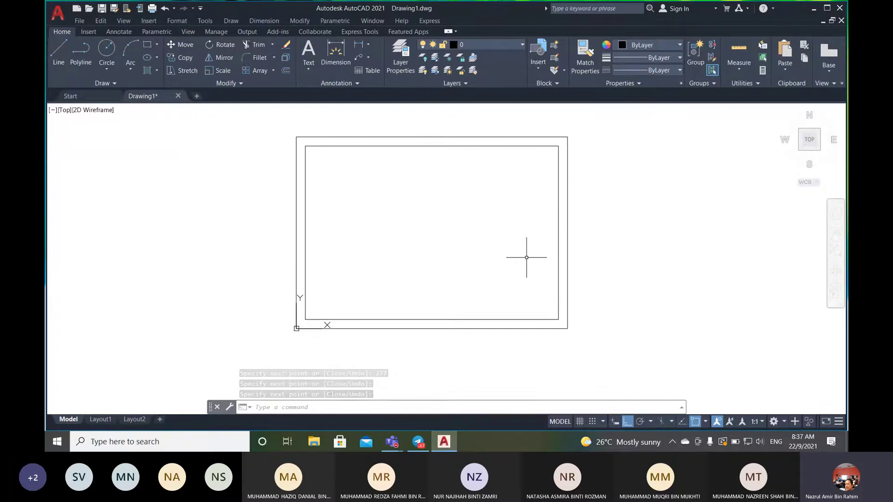
pyautogui.scroll(2, 466, 265)
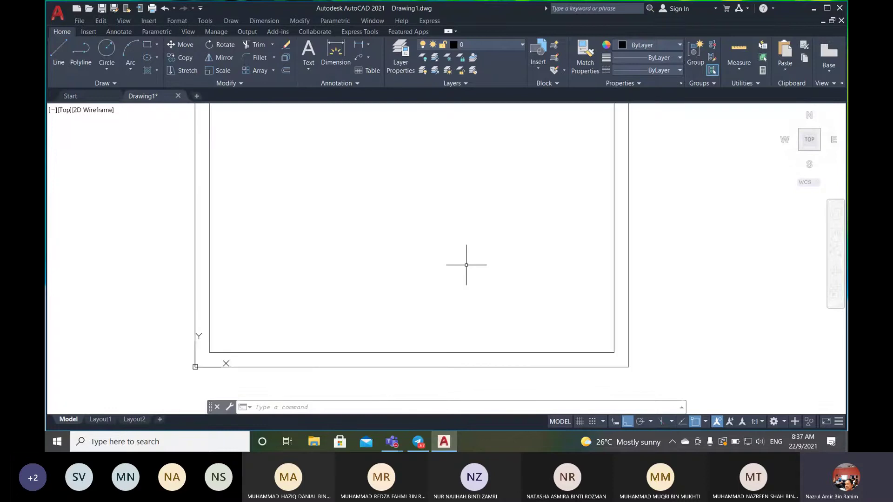
pyautogui.moveTo(476, 229); pyautogui.dragTo(480, 252, button='middle')
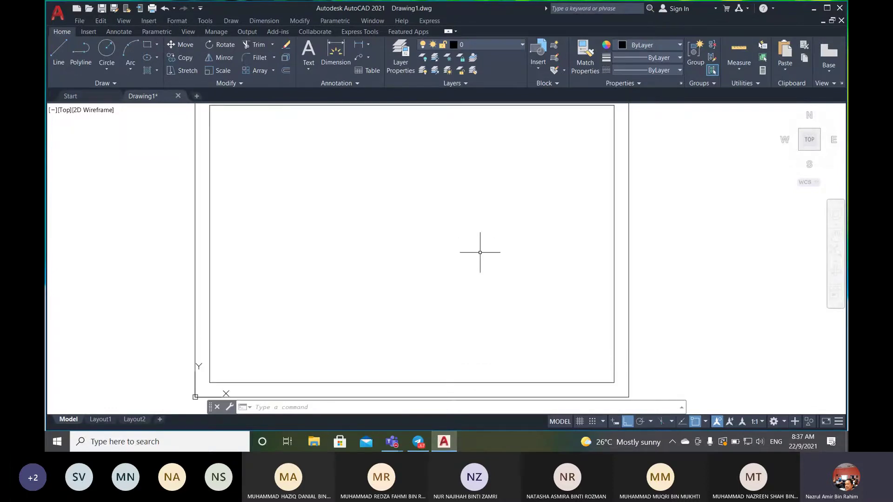
pyautogui.scroll(-2, 480, 253)
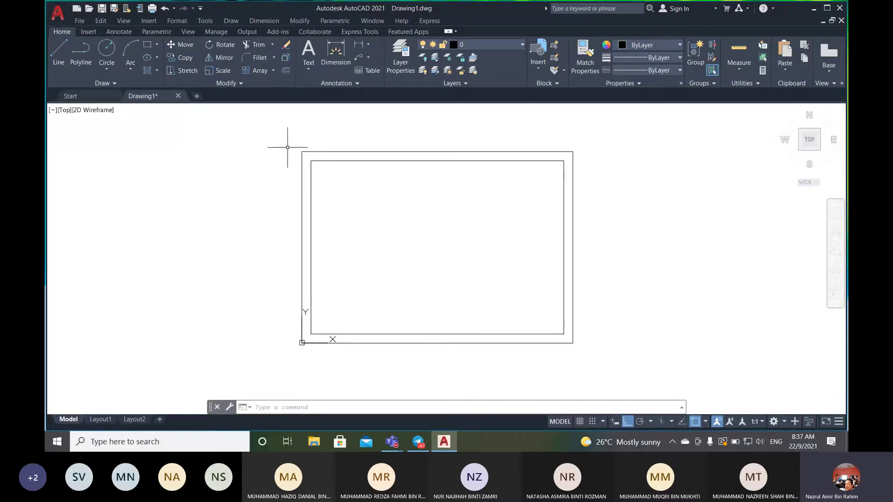
# - Zoom in and choose Offset from the Modify menu to get the distance prompt
pyautogui.scroll(2, 469, 258)
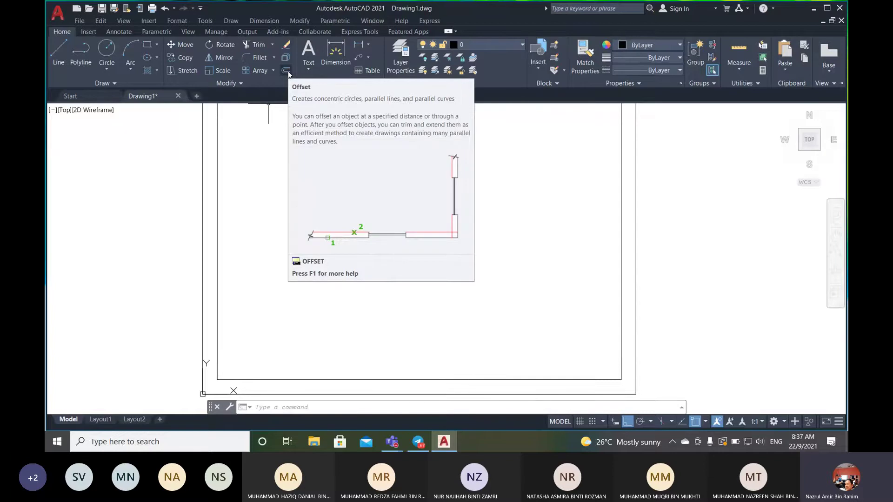
pyautogui.click(306, 20)
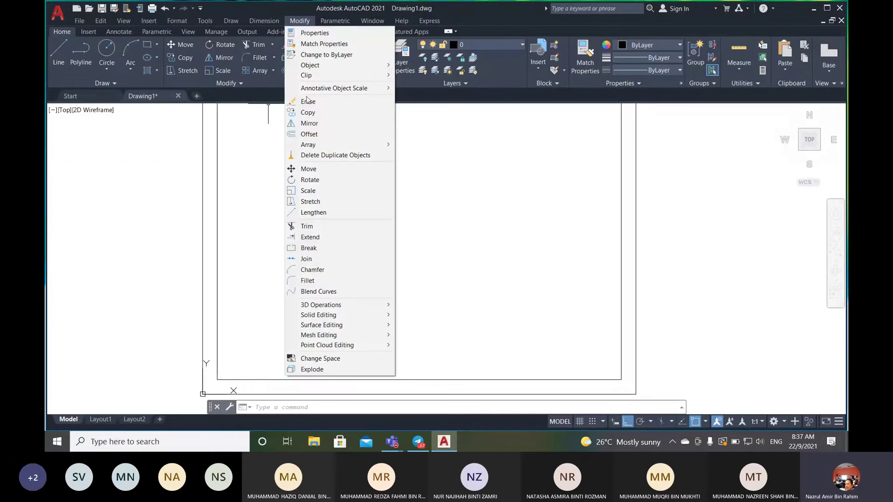
pyautogui.moveTo(321, 146)
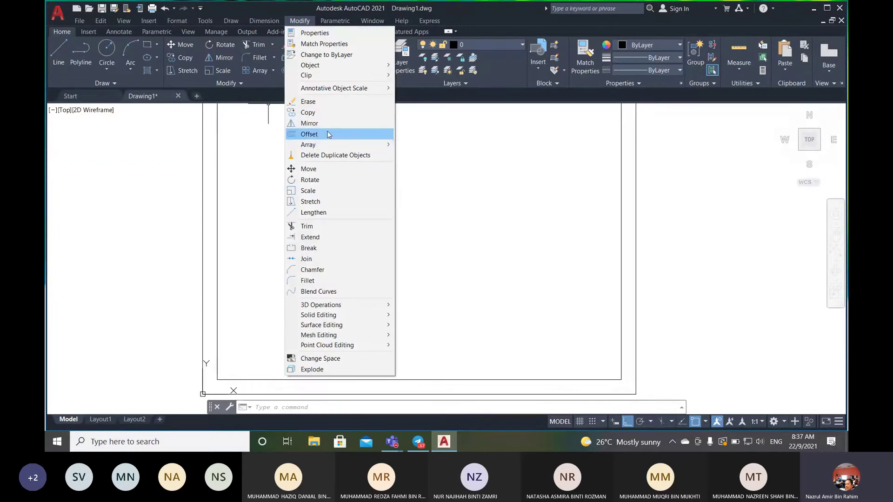
pyautogui.click(328, 134)
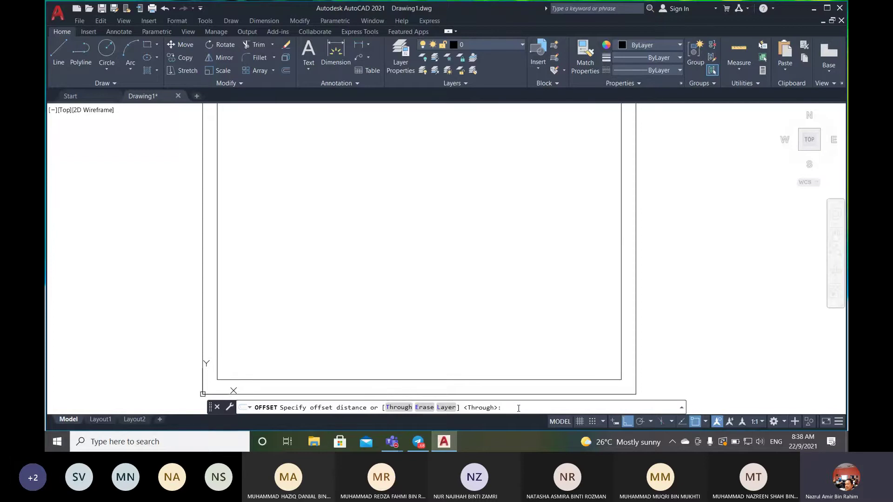
# - Offset the inner bottom edge upward by 10 twice, creating two stacked title block strip lines
pyautogui.write('10')
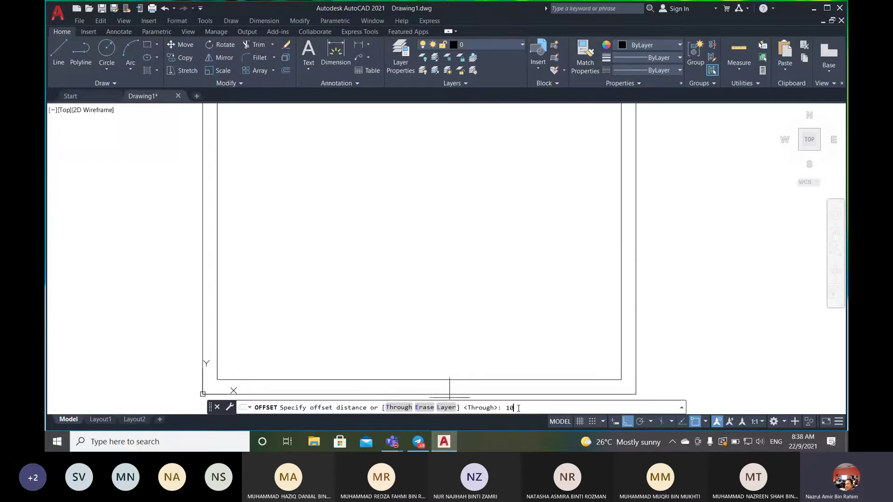
pyautogui.press('Return')
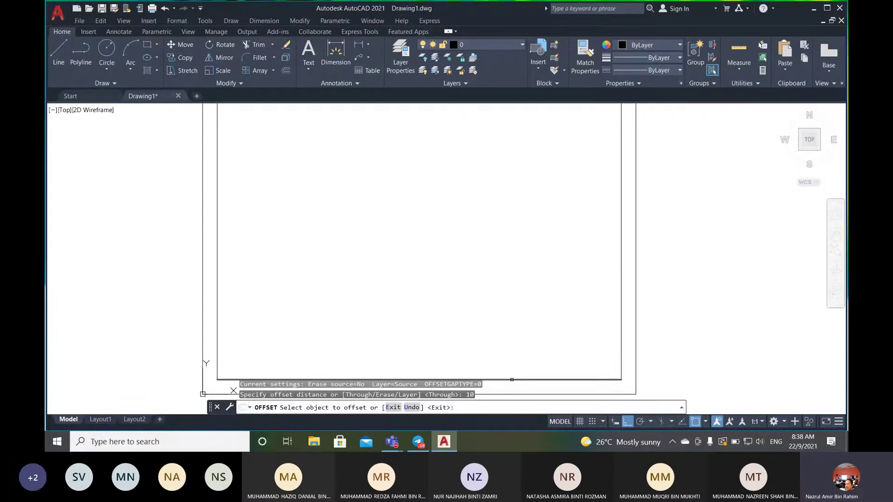
pyautogui.click(512, 380)
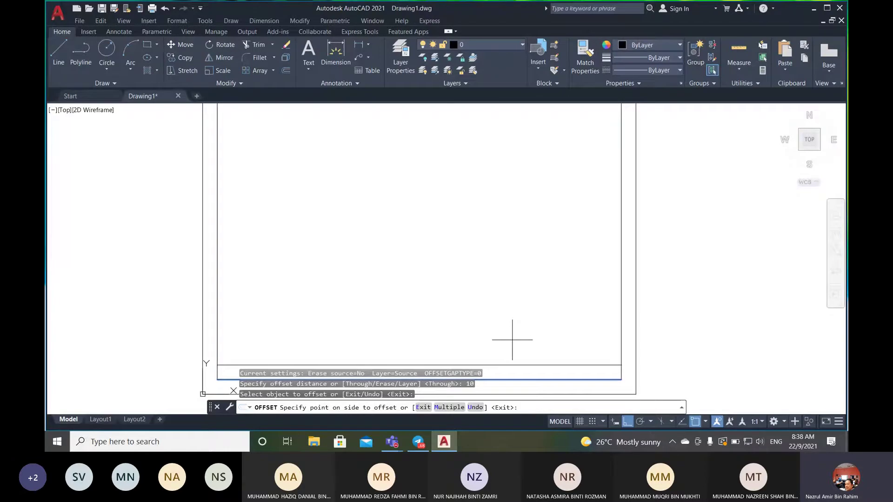
pyautogui.click(461, 233)
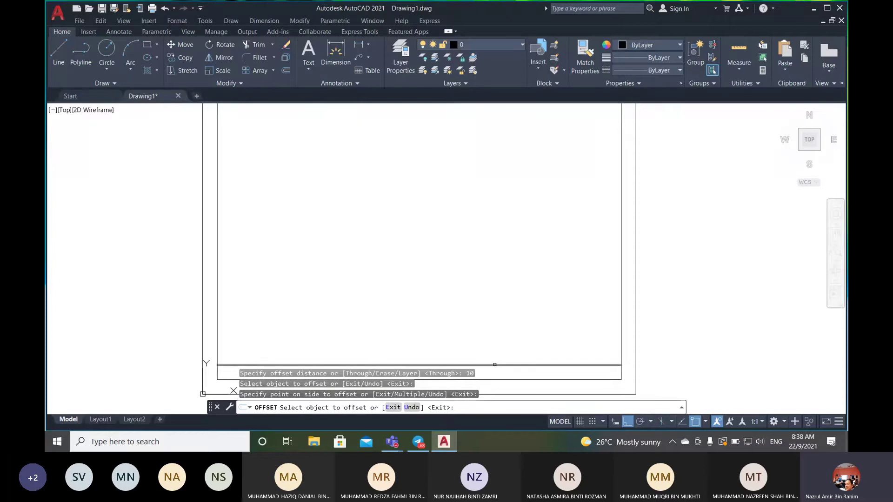
pyautogui.click(495, 365)
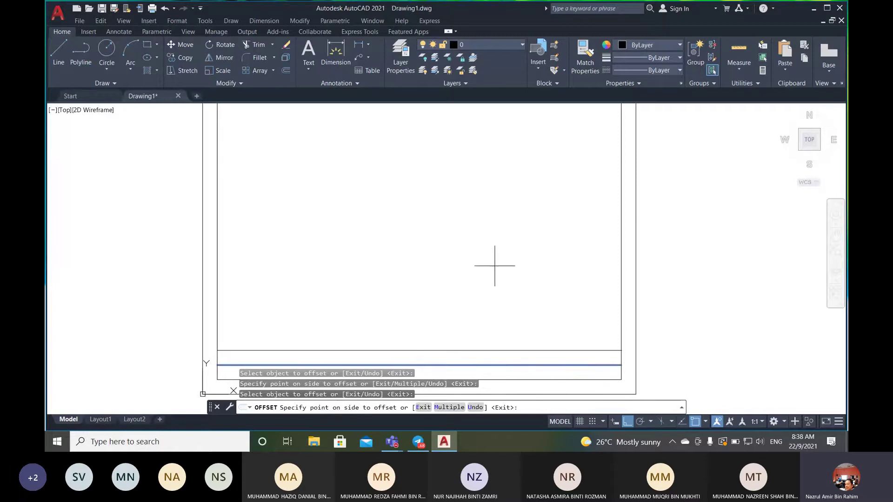
pyautogui.click(495, 265)
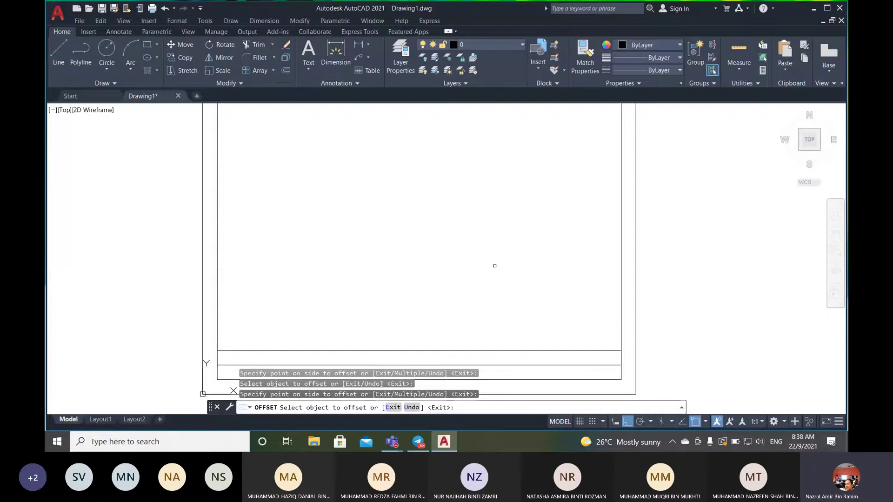
pyautogui.press('Return')
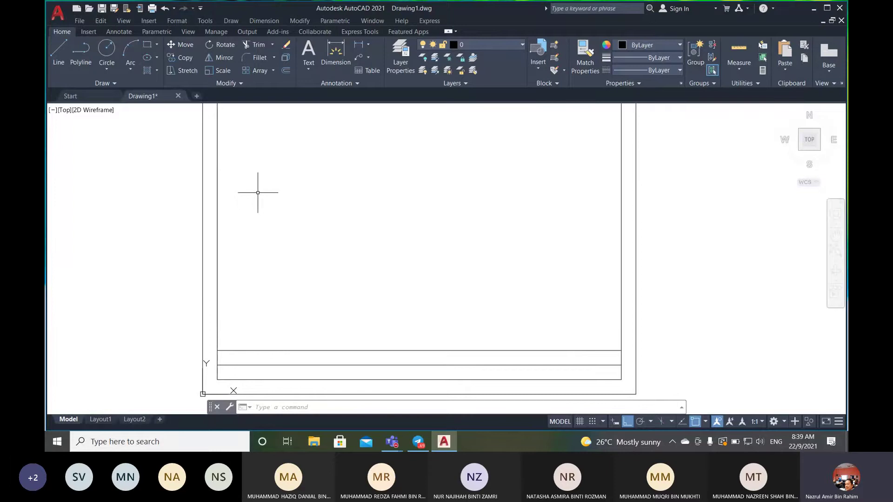
# - Offset the inner border's left edge 120 to the right as a column divider, then restart Offset
pyautogui.click(284, 72)
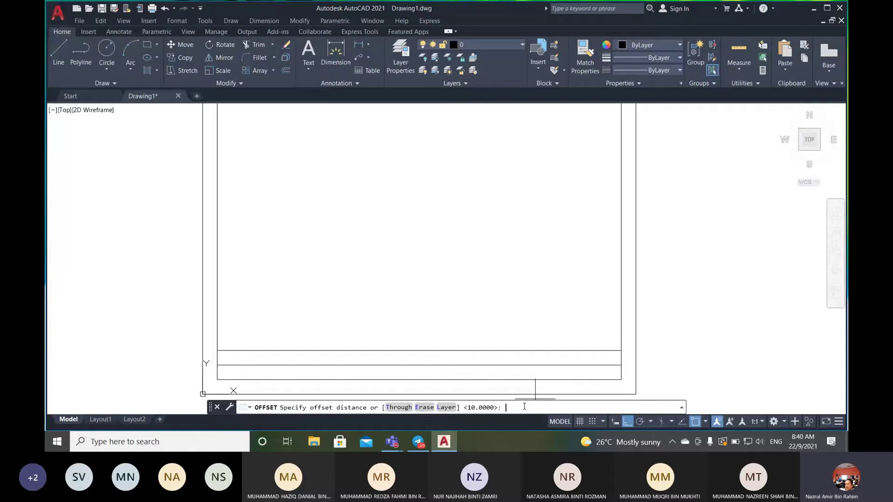
pyautogui.write('120')
pyautogui.press('Return')
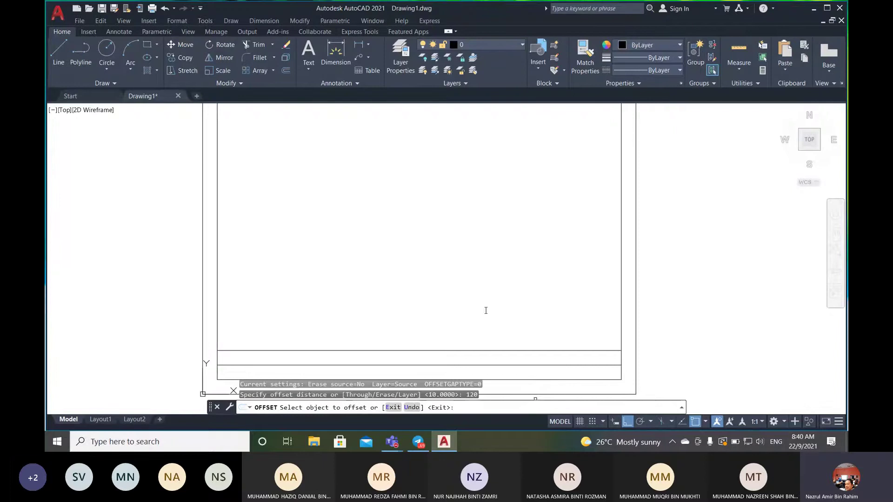
pyautogui.click(217, 223)
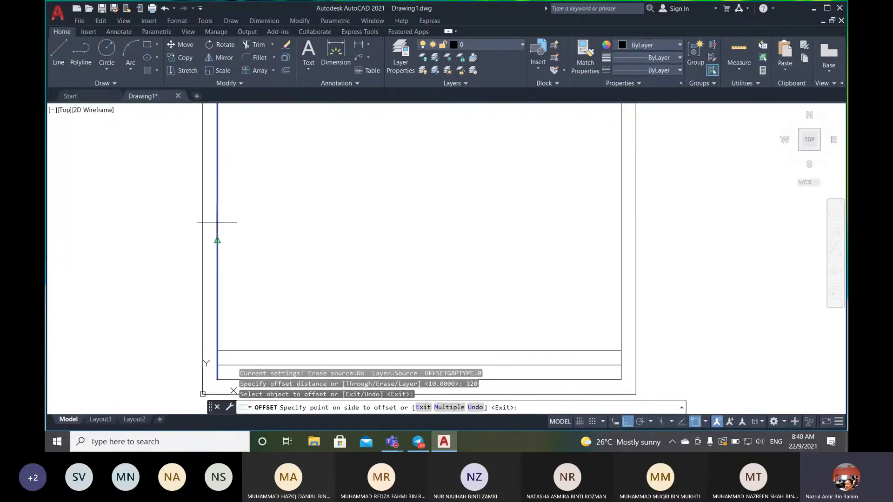
pyautogui.click(427, 233)
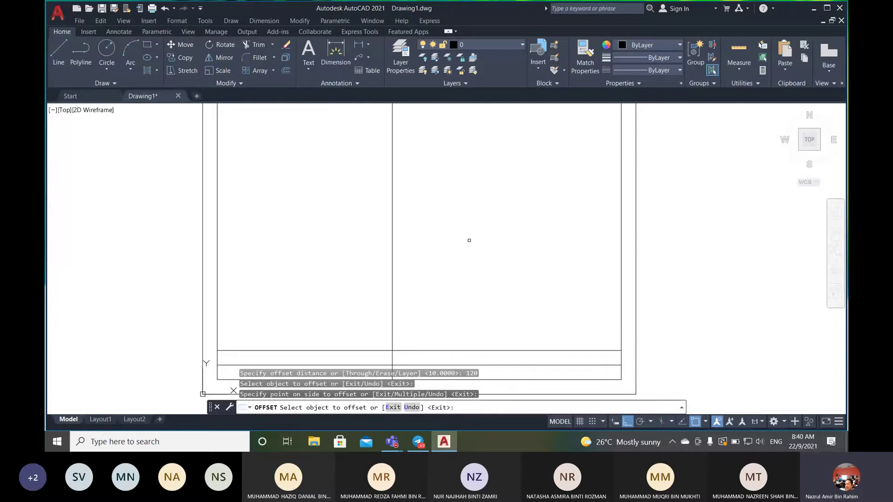
pyautogui.press('Return')
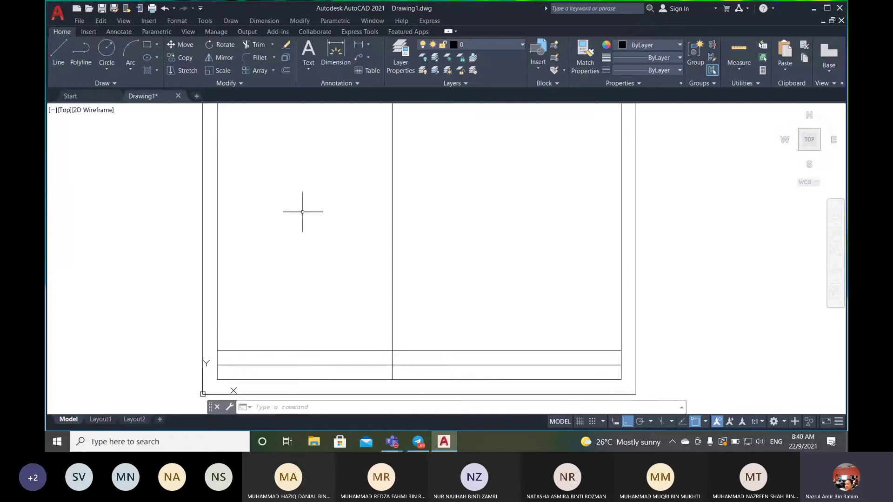
pyautogui.click(287, 70)
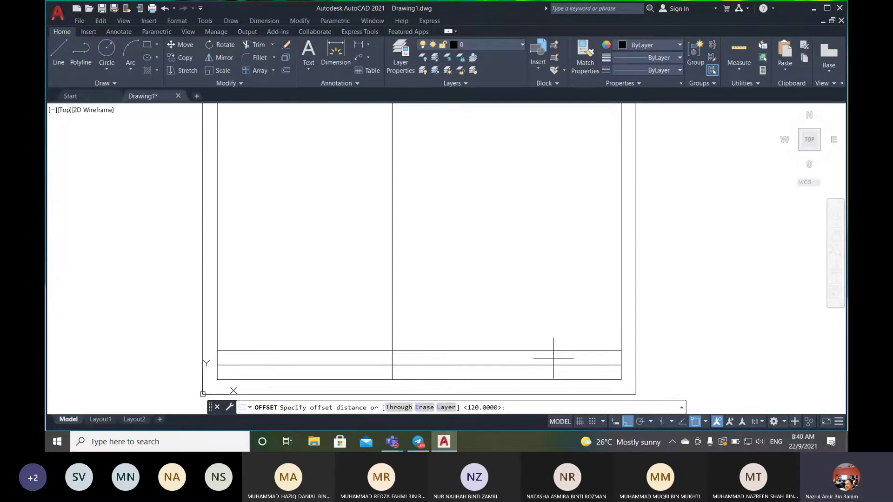
# - Offset the first column line 80 to the right to create the second column divider
pyautogui.write('80')
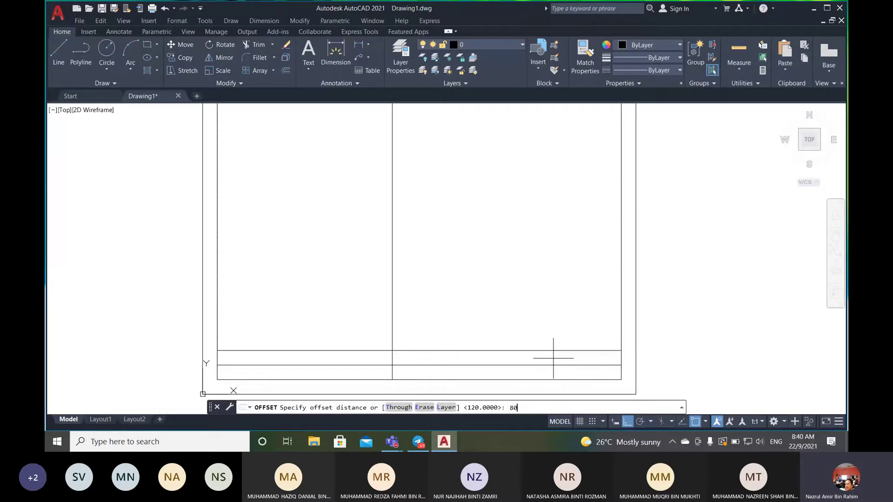
pyautogui.press('Return')
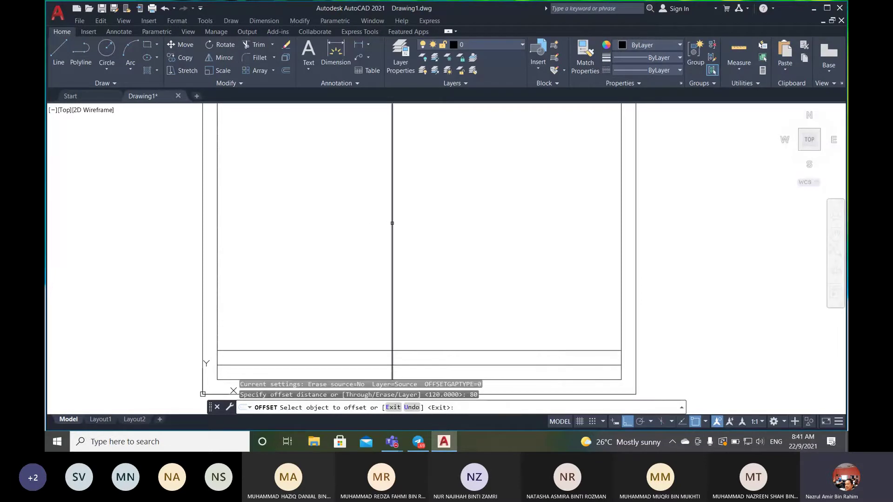
pyautogui.click(392, 224)
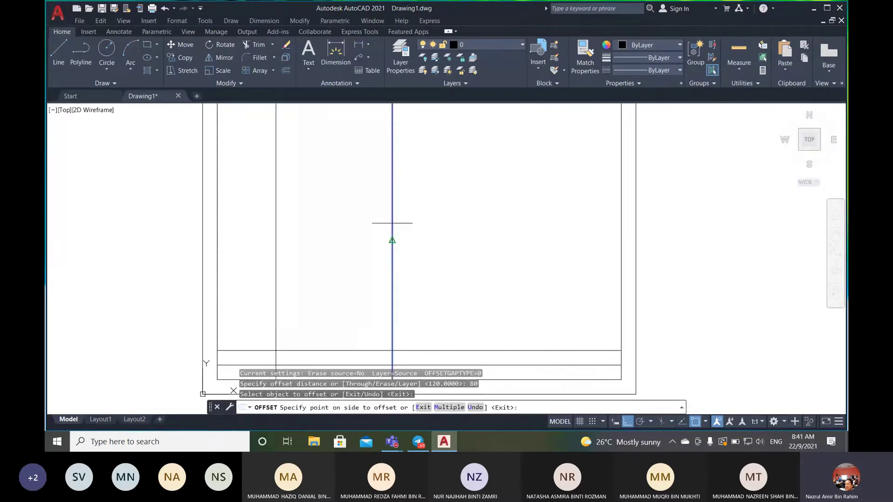
pyautogui.click(553, 229)
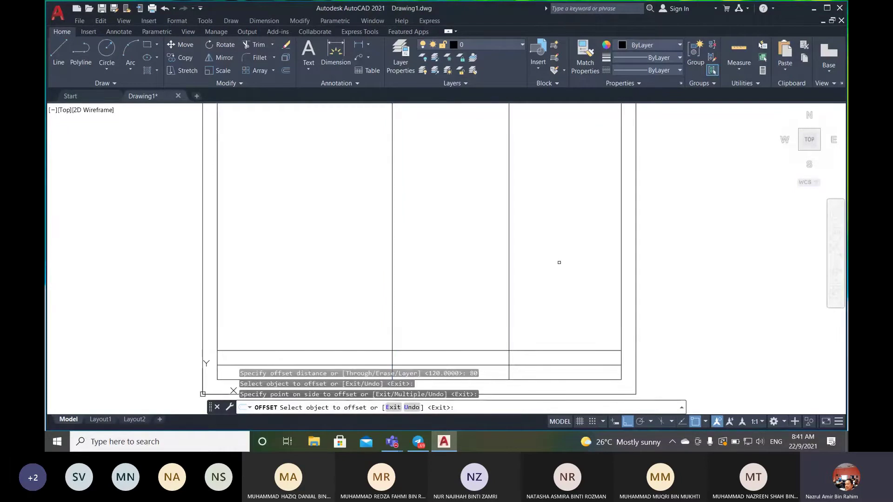
pyautogui.press('Return')
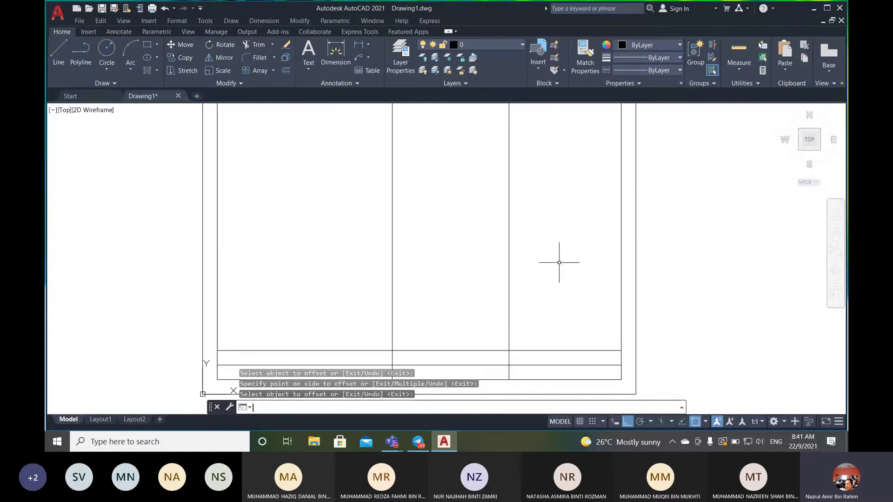
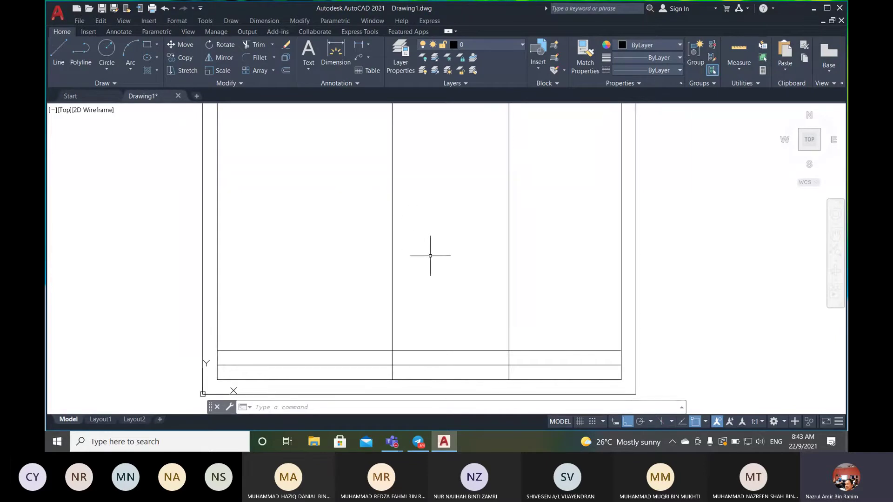
# - Trim the upper parts of the middle and right vertical dividers back to the title block
pyautogui.scroll(-2, 430, 256)
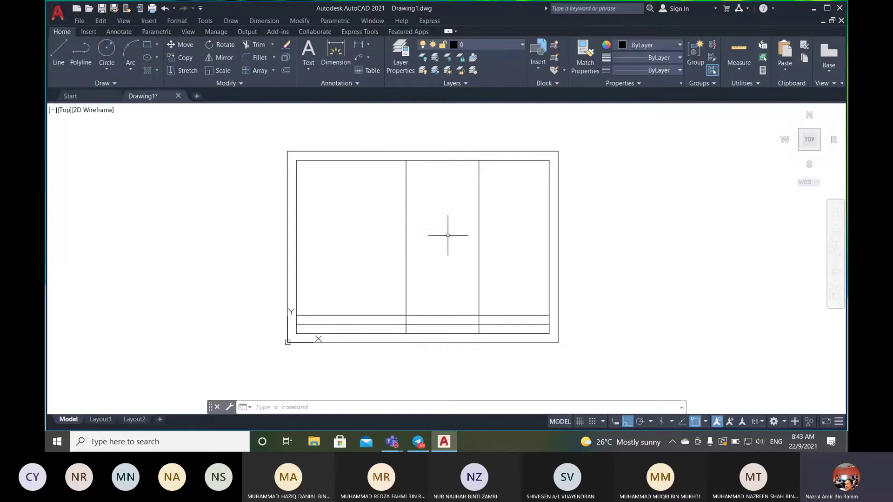
pyautogui.scroll(2, 442, 239)
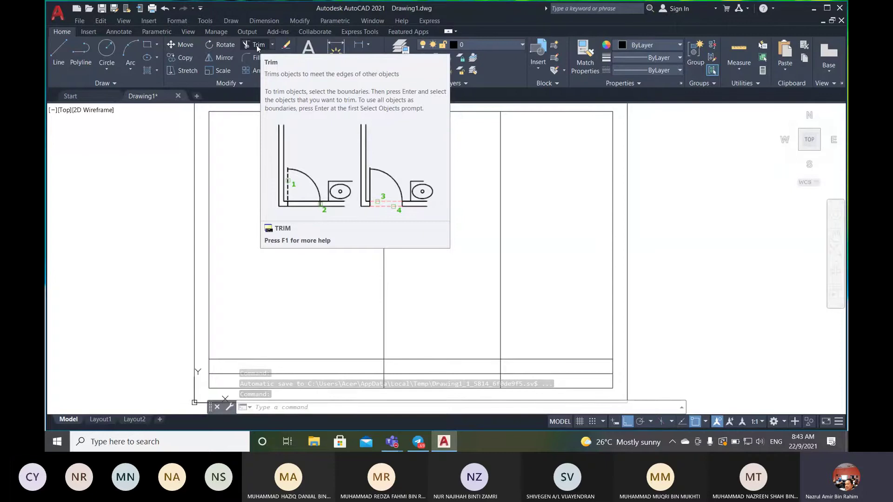
pyautogui.click(257, 45)
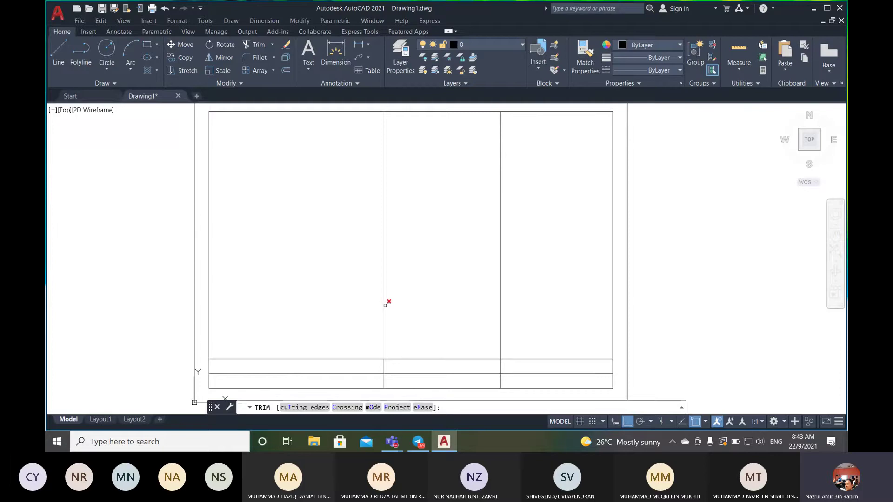
pyautogui.click(385, 305)
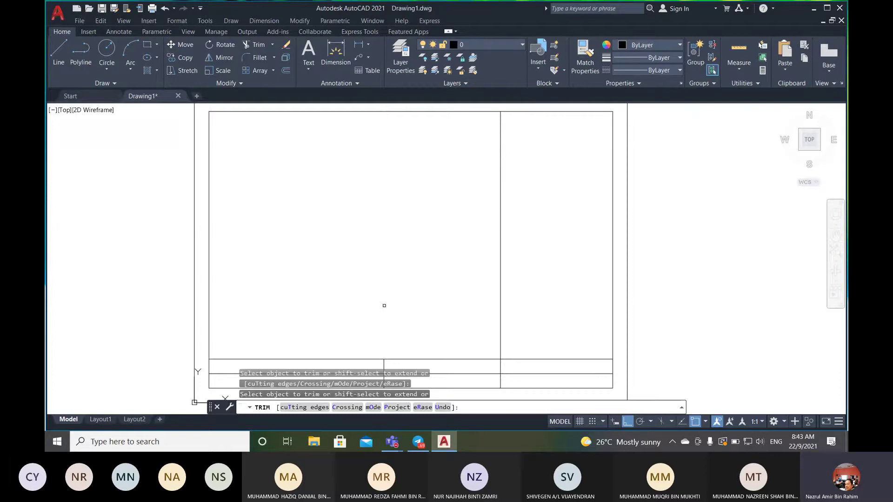
pyautogui.click(501, 305)
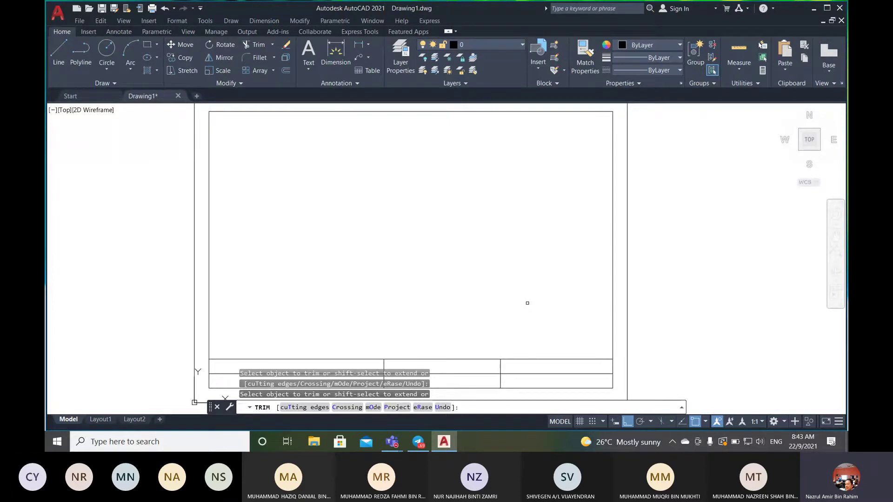
pyautogui.press('Return')
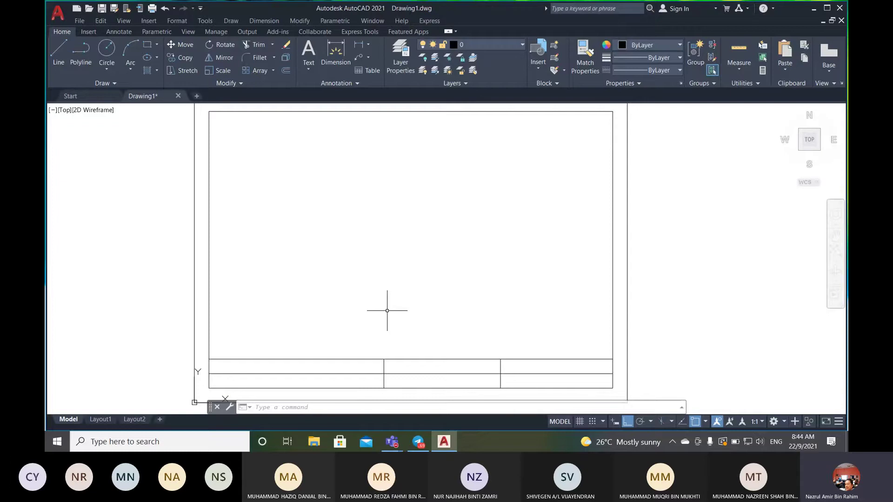
pyautogui.scroll(-1, 389, 301)
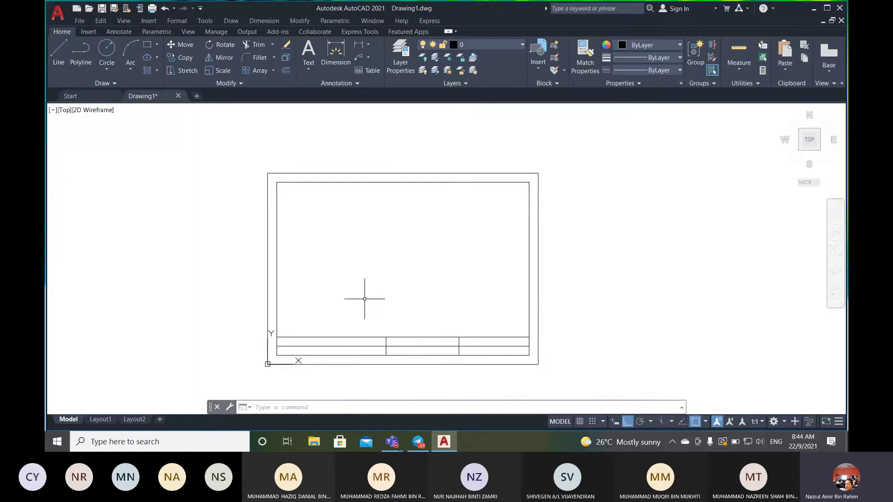
pyautogui.scroll(2, 364, 298)
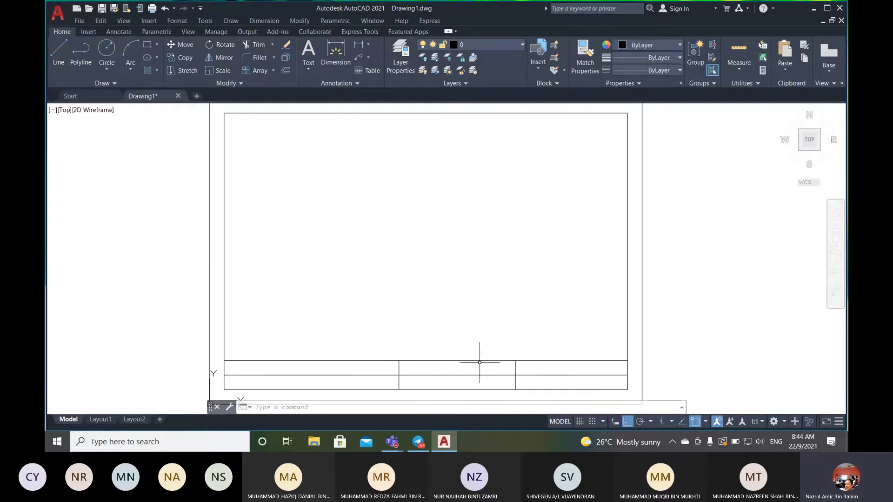
pyautogui.scroll(-2, 390, 286)
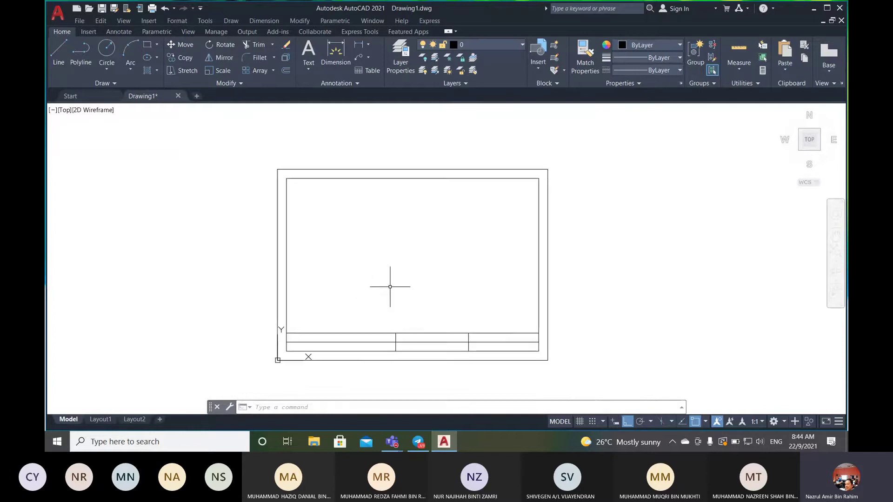
pyautogui.moveTo(369, 289); pyautogui.dragTo(423, 260, button='middle')
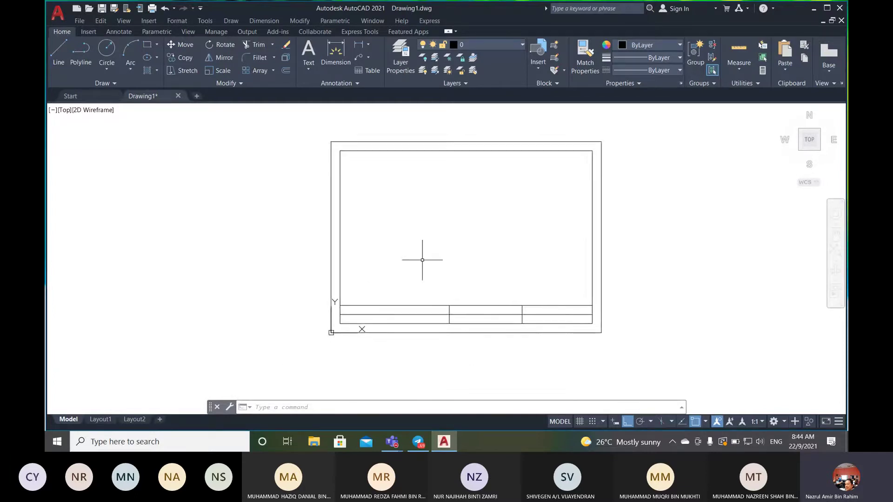
pyautogui.scroll(2, 422, 260)
pyautogui.moveTo(478, 273); pyautogui.dragTo(394, 270, button='middle')
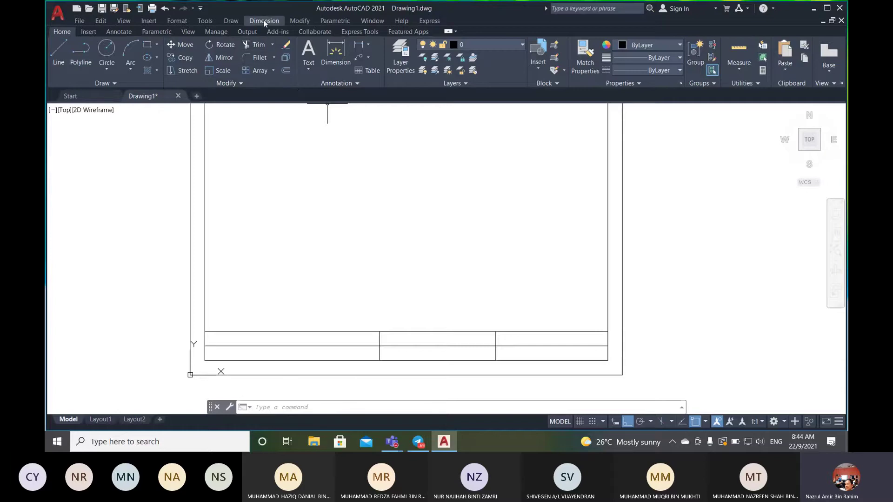
pyautogui.click(264, 22)
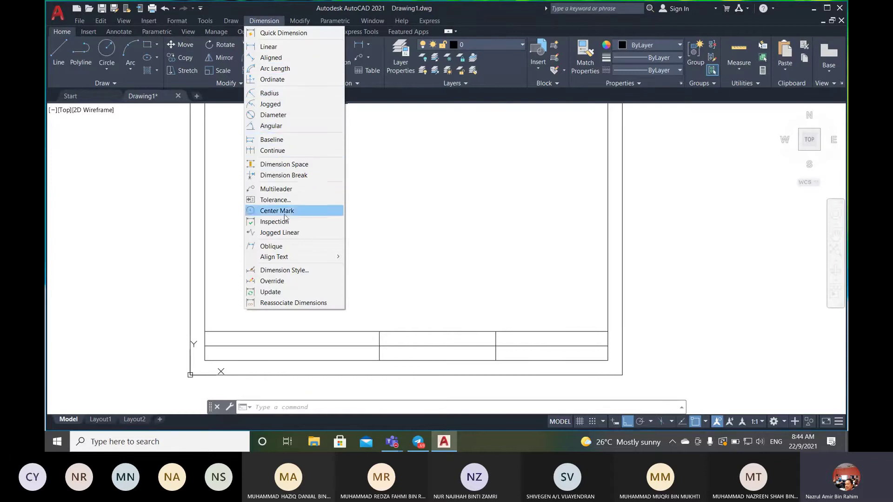
pyautogui.moveTo(286, 257)
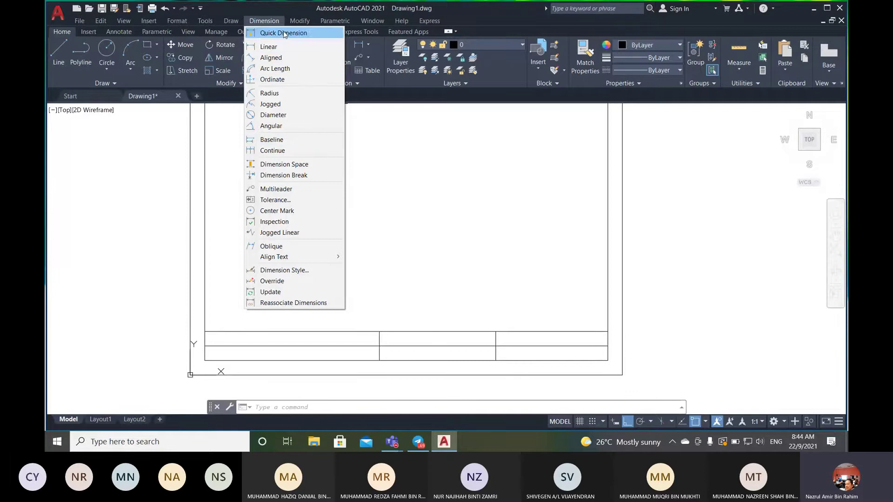
pyautogui.moveTo(298, 22)
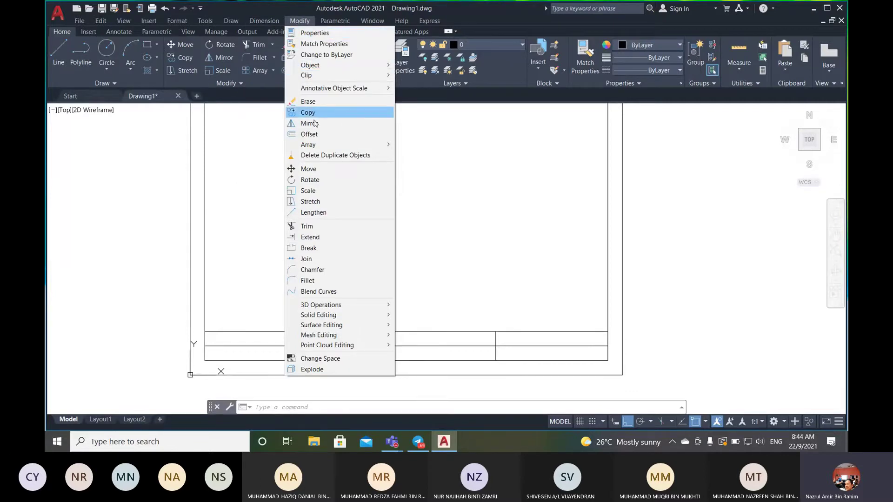
pyautogui.moveTo(233, 21)
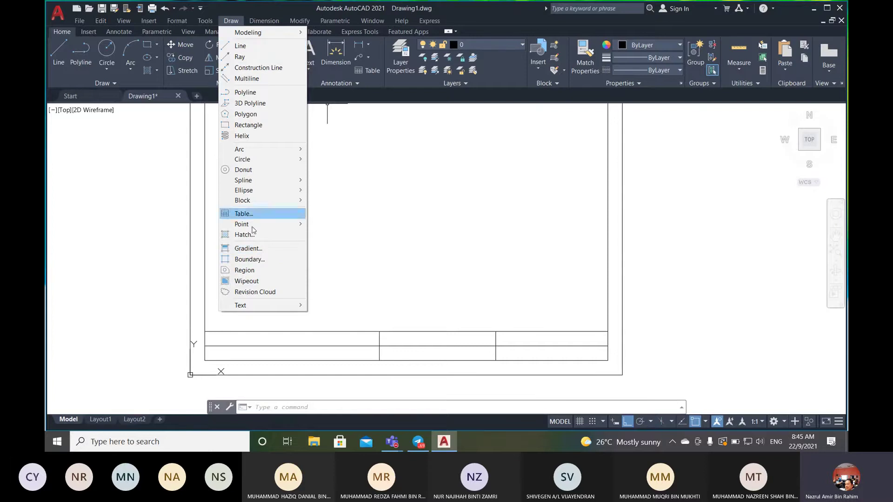
pyautogui.moveTo(282, 307)
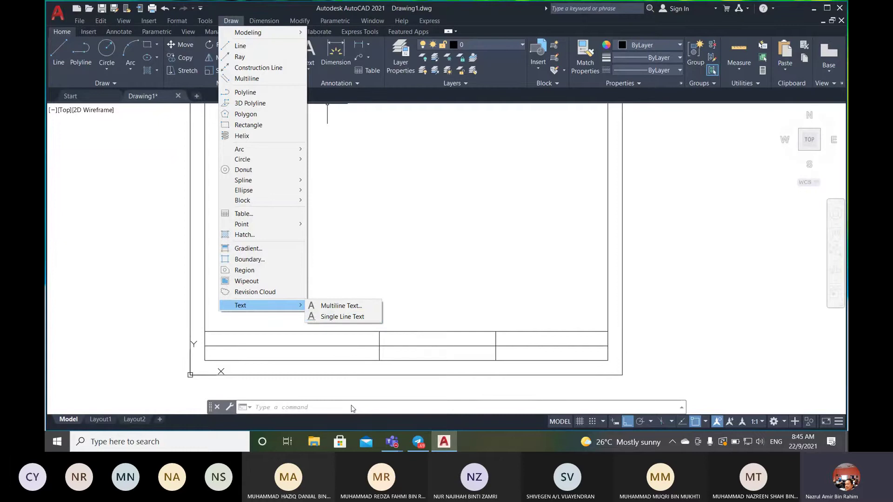
pyautogui.click(352, 407)
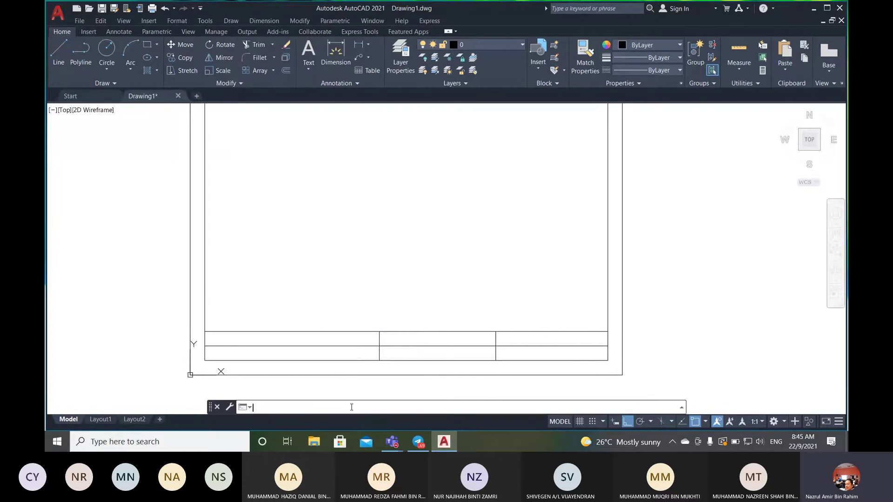
# - Start the Multiline Text command from the ribbon's Text menu after cancelling a typed MTEXT
pyautogui.write('mtext')
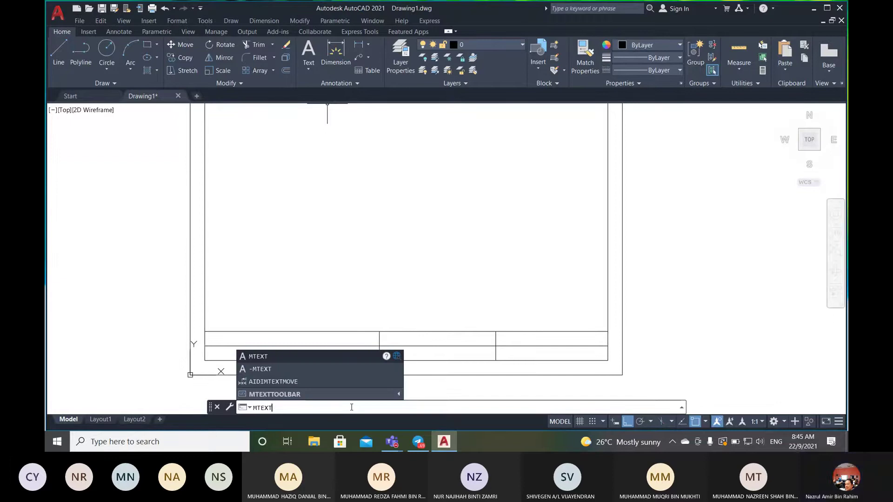
pyautogui.press('Return')
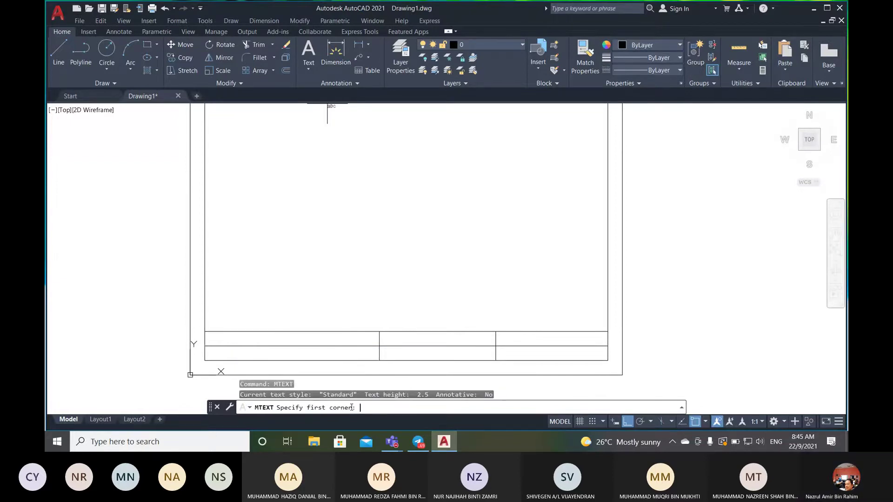
pyautogui.press('Escape')
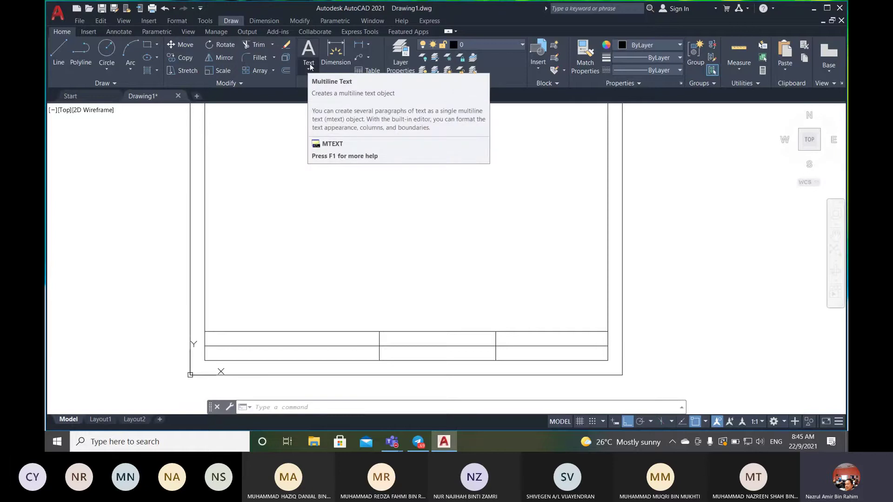
pyautogui.click(310, 71)
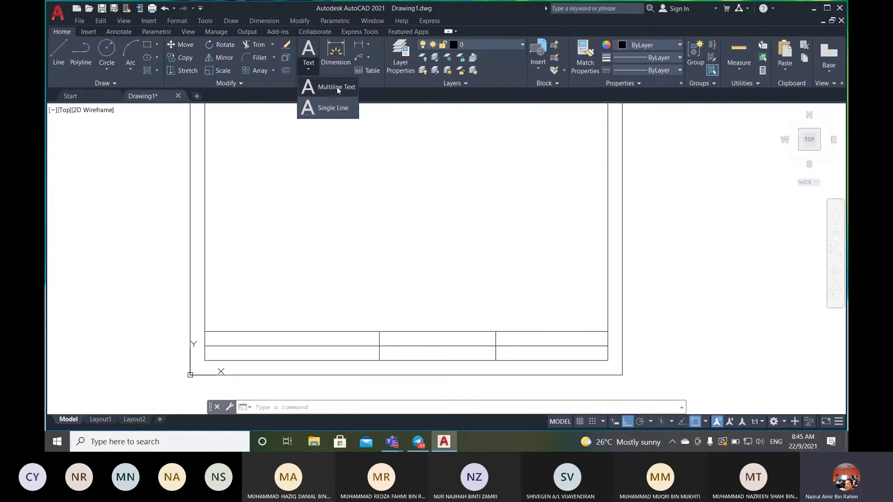
pyautogui.click(337, 88)
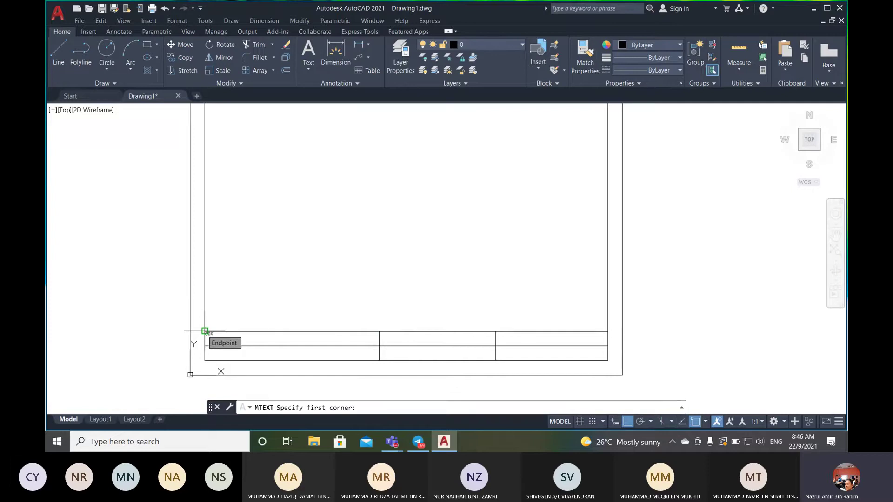
# - Draw the text box from the title block's top-left endpoint across the first cell
pyautogui.click(204, 331)
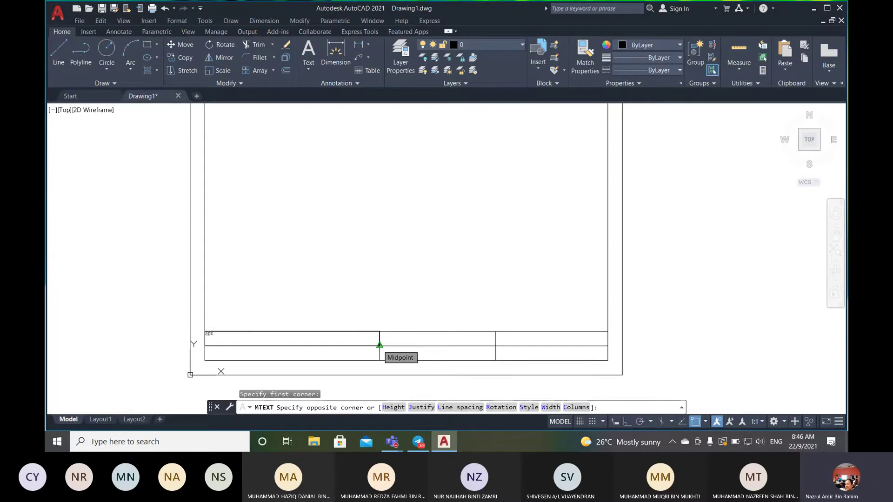
pyautogui.click(380, 345)
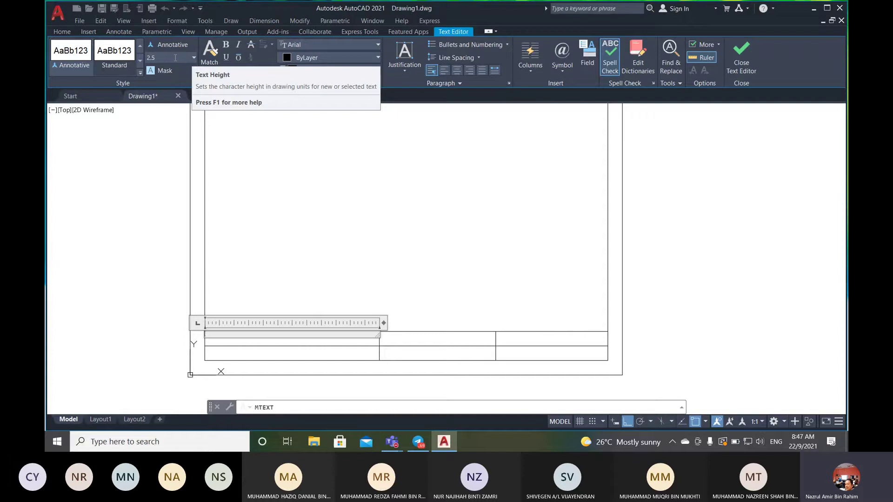
# - Change the text height from 2.5 to 3
pyautogui.click(160, 58)
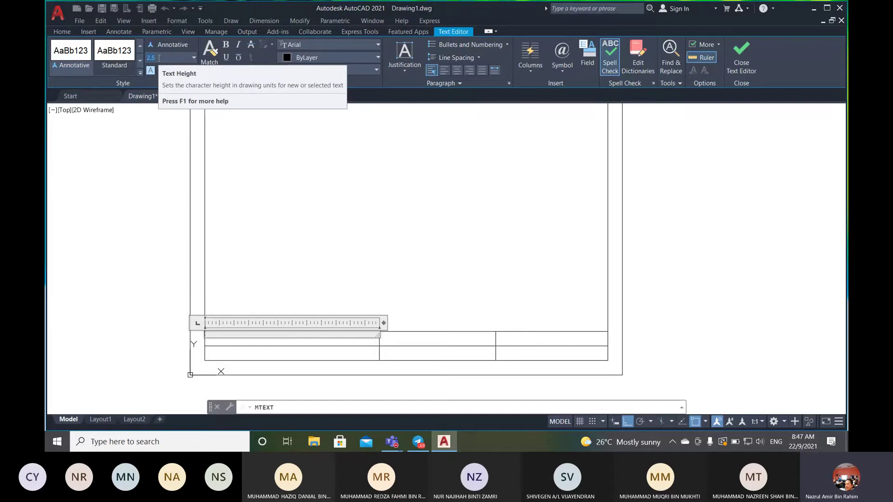
pyautogui.write('3')
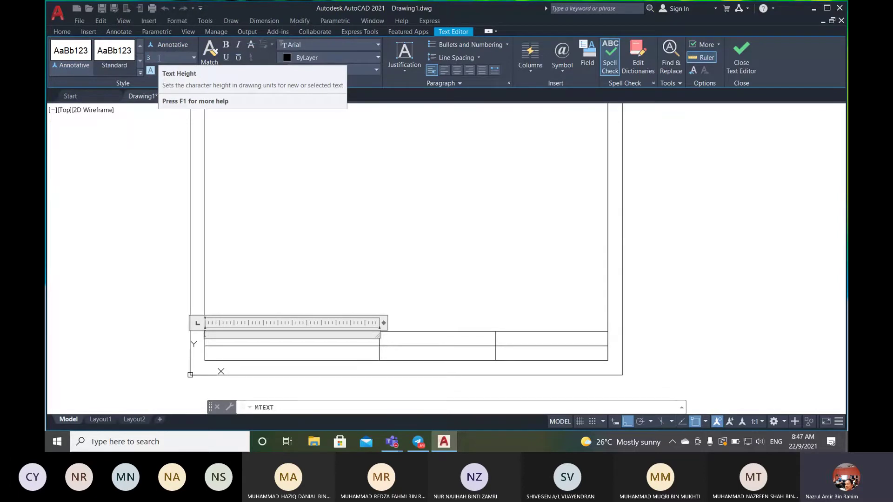
pyautogui.click(159, 58)
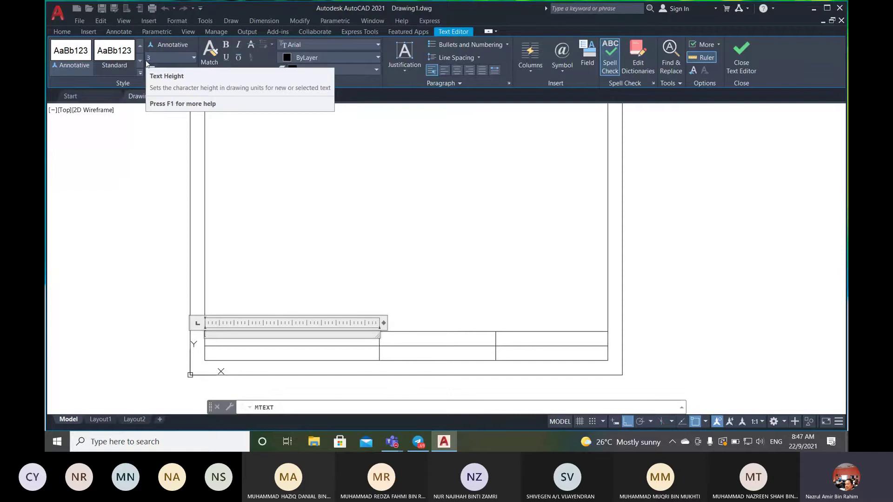
pyautogui.press('Return')
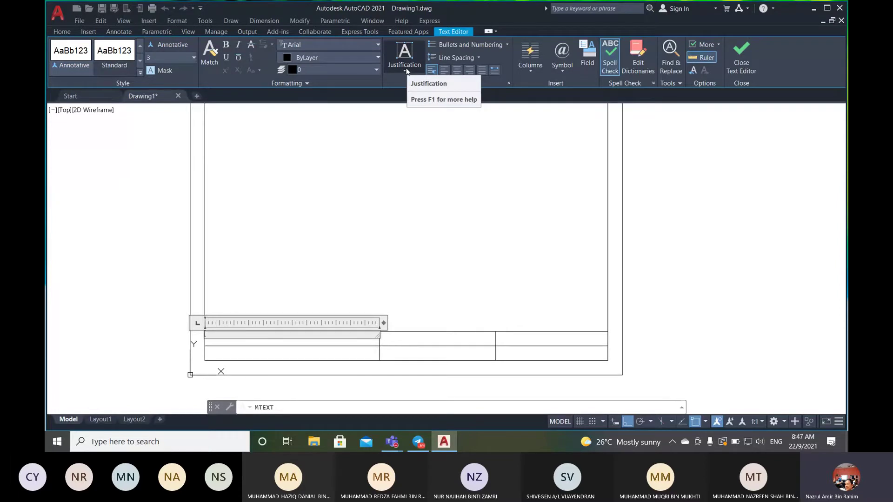
# - Set the text justification to Middle Left (ML)
pyautogui.click(406, 69)
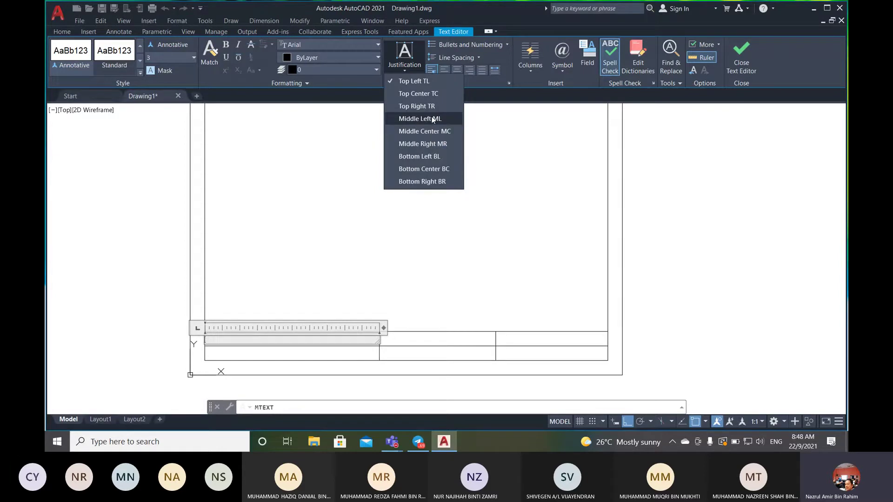
pyautogui.click(433, 119)
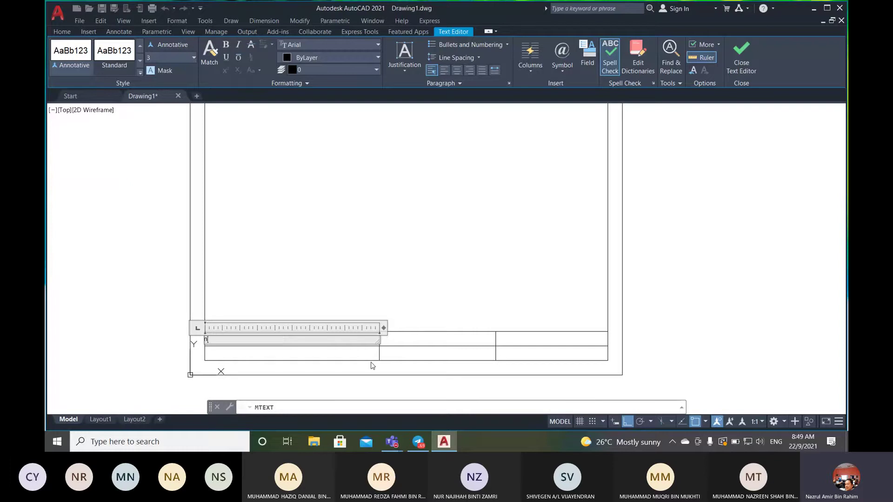
# - Turn on Caps Lock and start typing the NAME label
pyautogui.press('capslock')
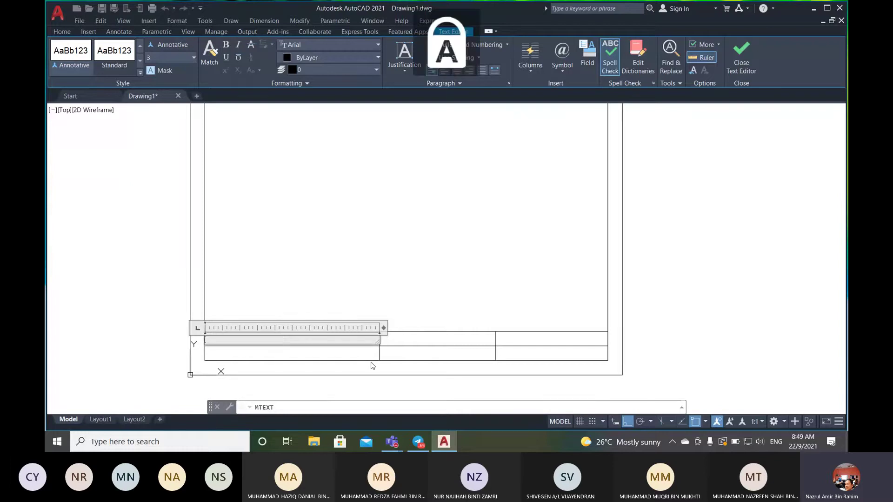
pyautogui.write('N')
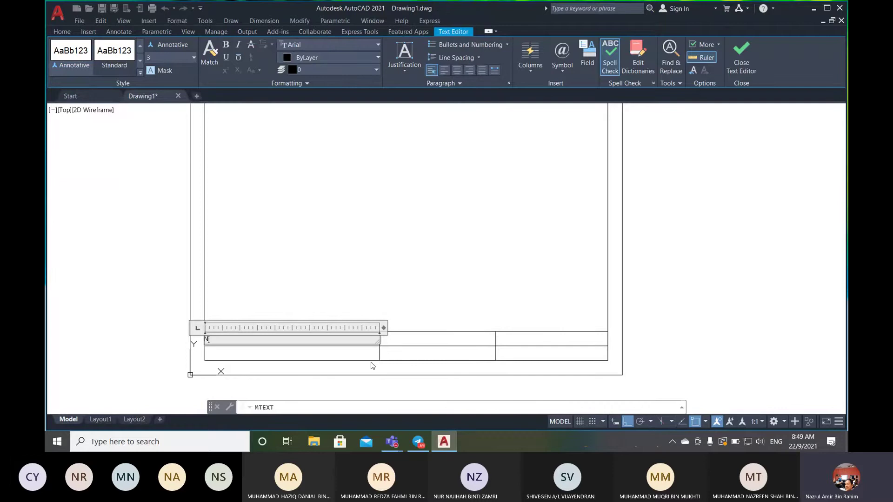
pyautogui.write('AME:')
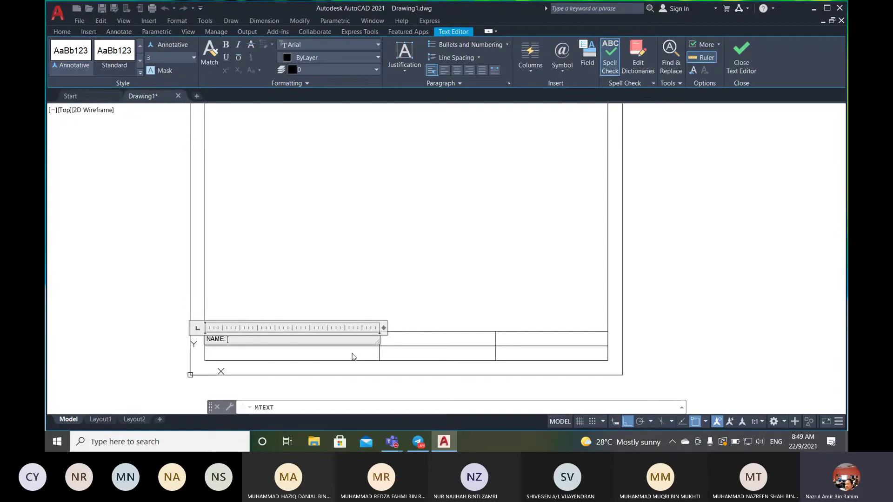
# - Type the student's full name after 'NAME: ' and commit the text
pyautogui.write('N')
pyautogui.press('BackSpace')
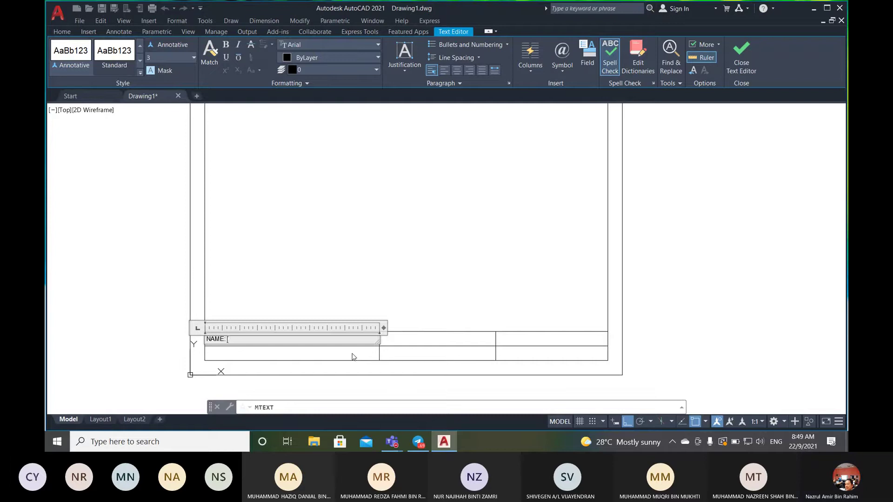
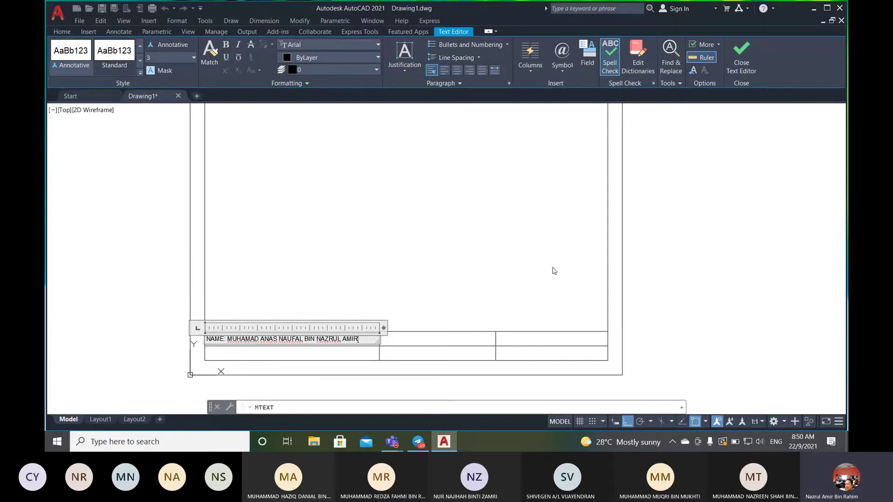
pyautogui.click(533, 245)
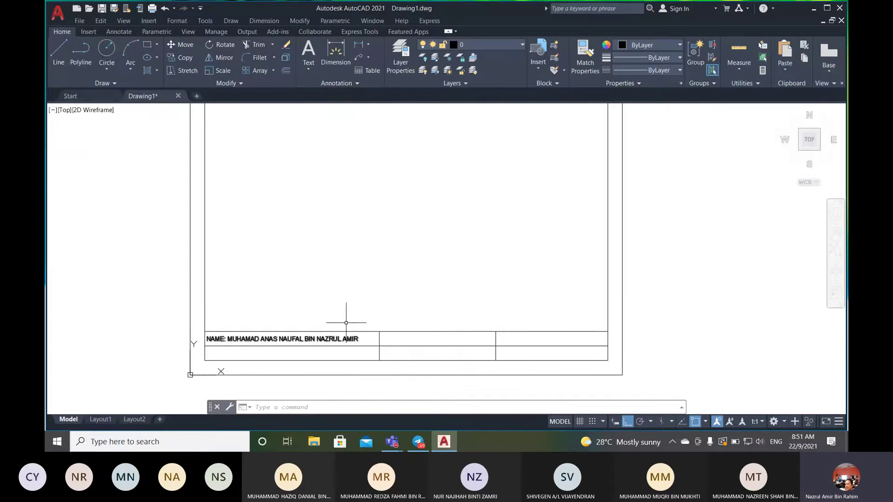
# - Create a multiline text box across the middle title-block cell via Draw > Text
pyautogui.click(232, 20)
pyautogui.moveTo(290, 309)
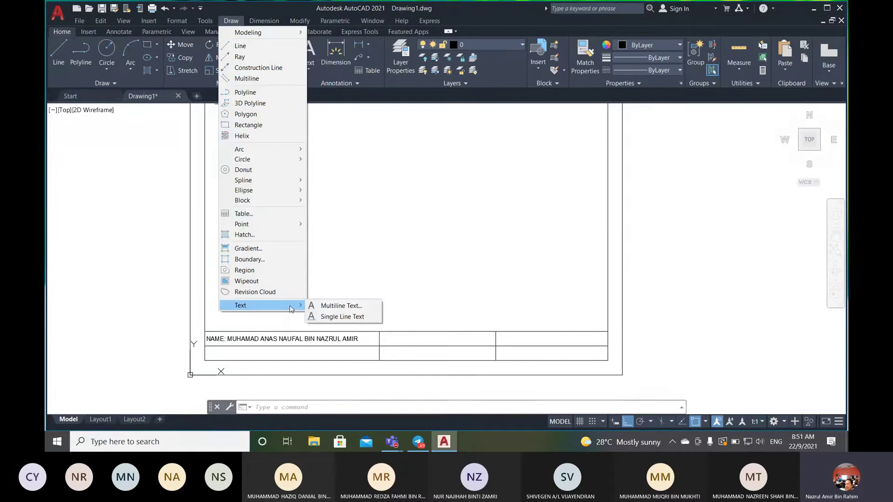
pyautogui.click(361, 307)
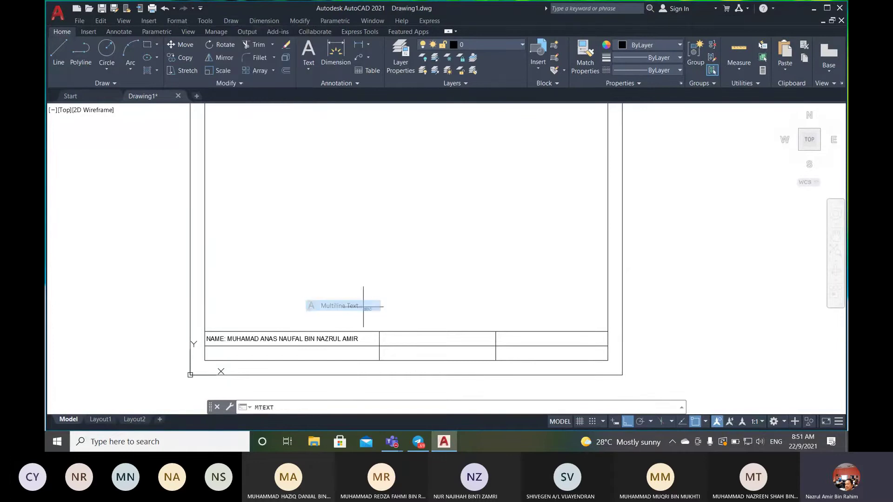
pyautogui.click(379, 332)
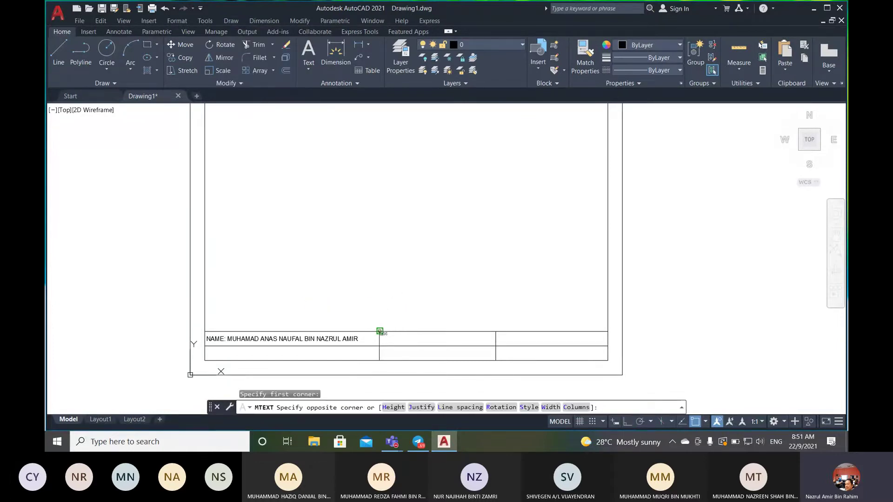
pyautogui.click(496, 344)
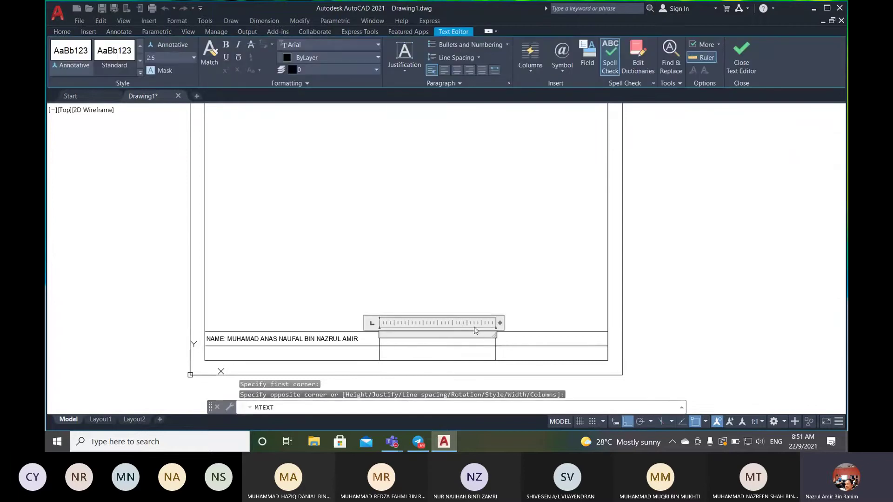
# - Set Middle Left justification and height 3, then enter 'MATRIC NO:' with the student's matric number
pyautogui.click(405, 70)
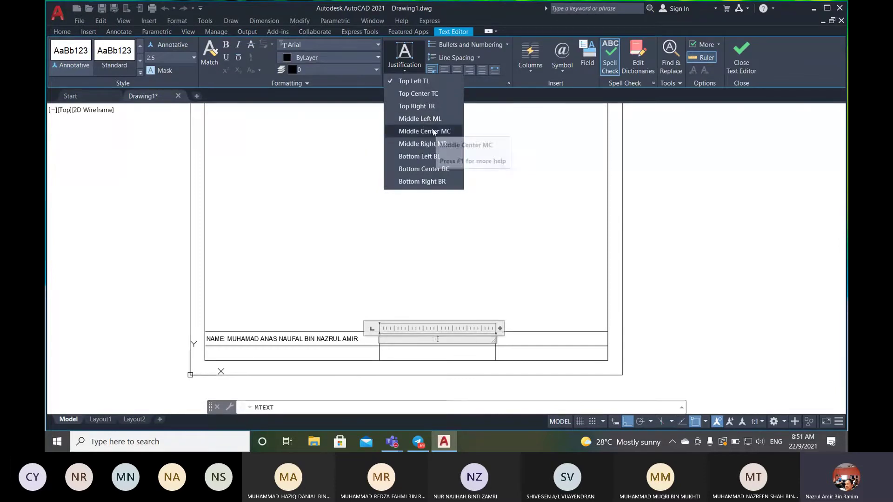
pyautogui.click(430, 119)
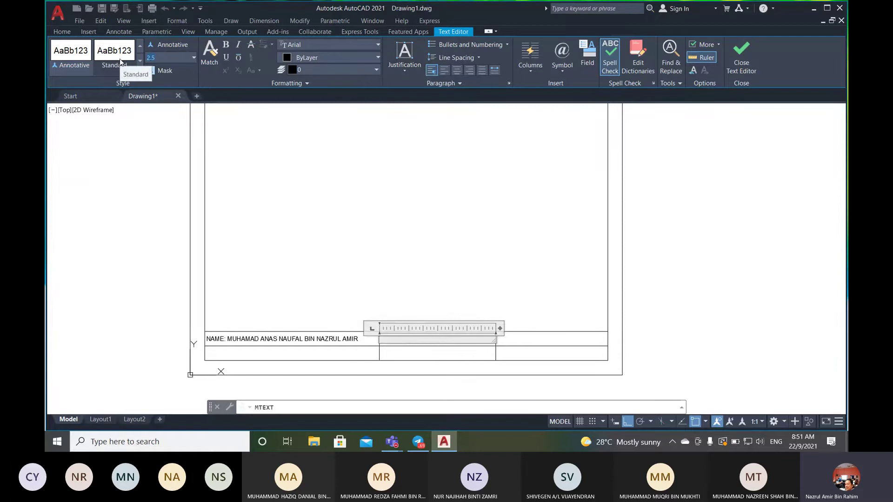
pyautogui.write('3')
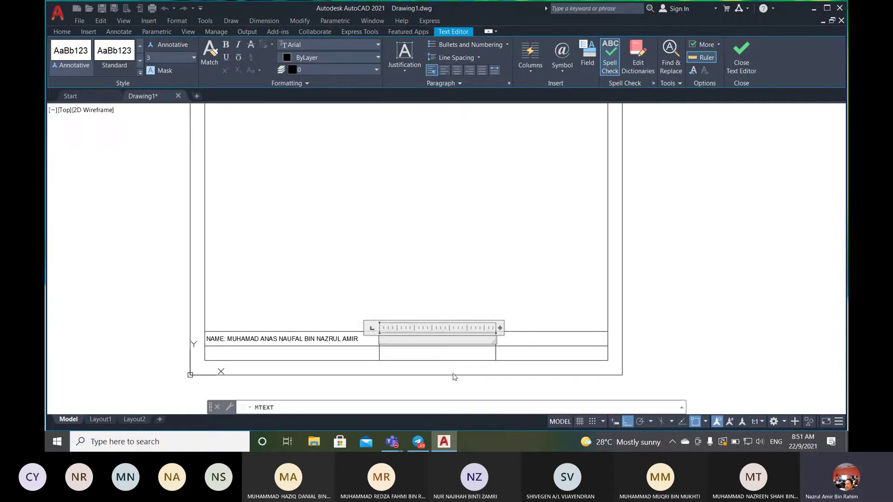
pyautogui.write('MATRIC NO: MJ')
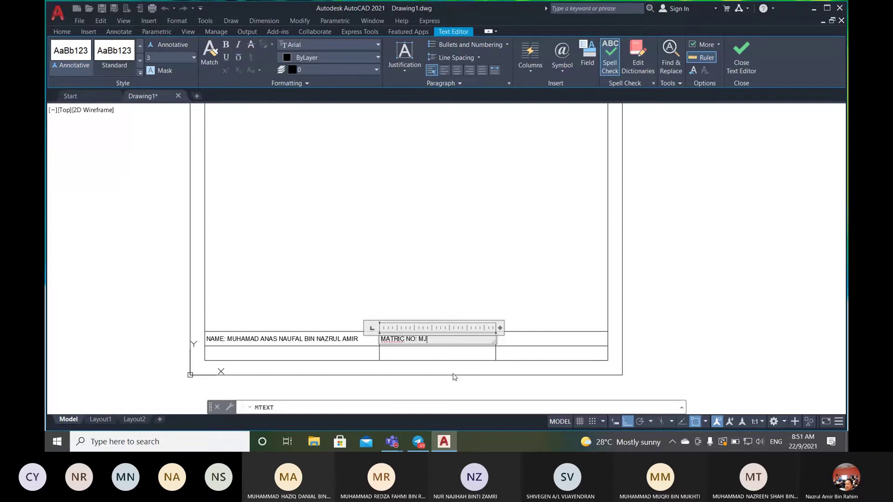
pyautogui.write('1234567')
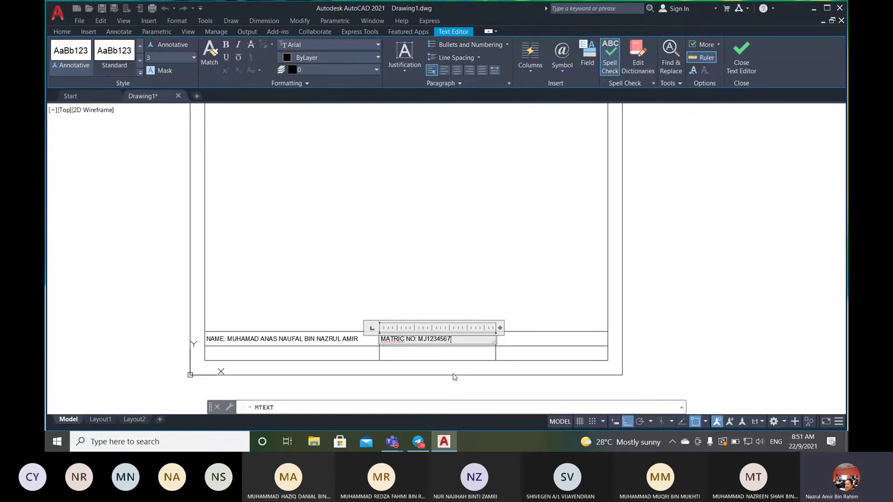
pyautogui.write('890')
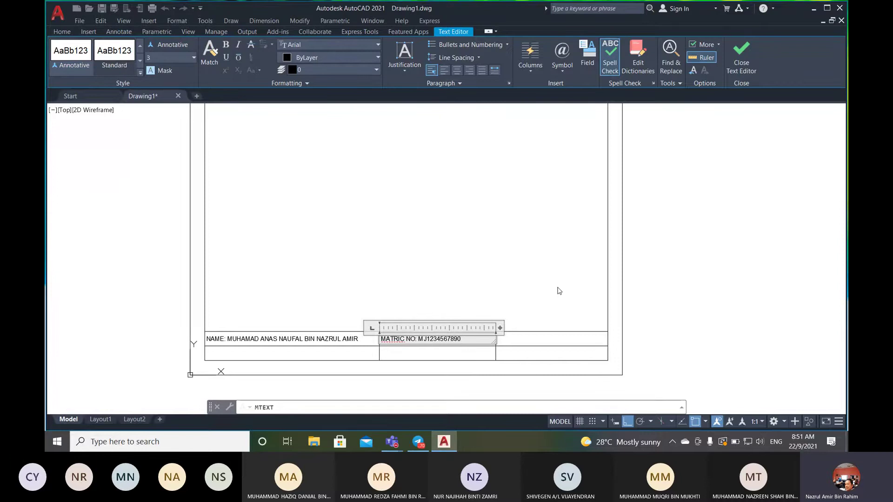
pyautogui.click(559, 291)
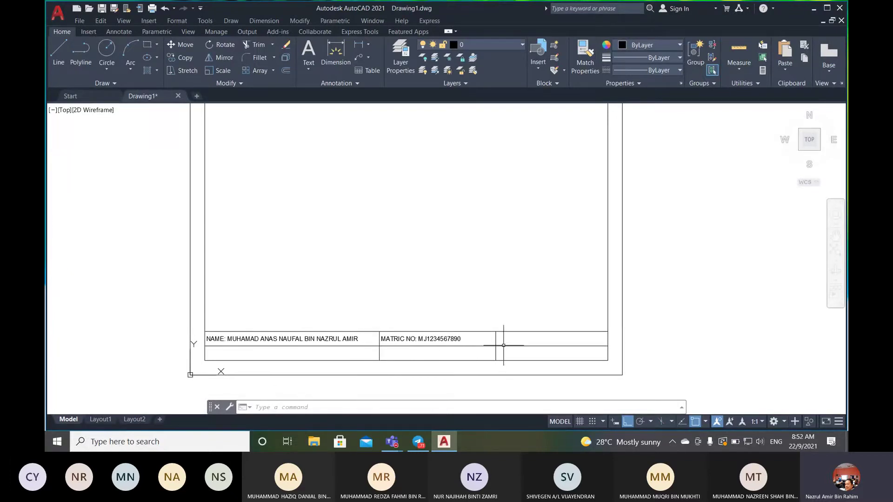
# - Run MTEXT and draw a text box across the third title-block cell
pyautogui.click(345, 406)
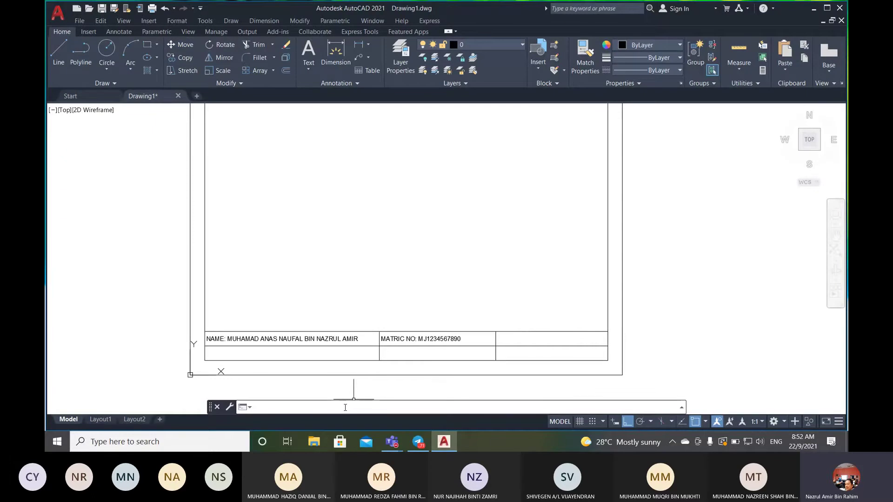
pyautogui.write('MTEXT')
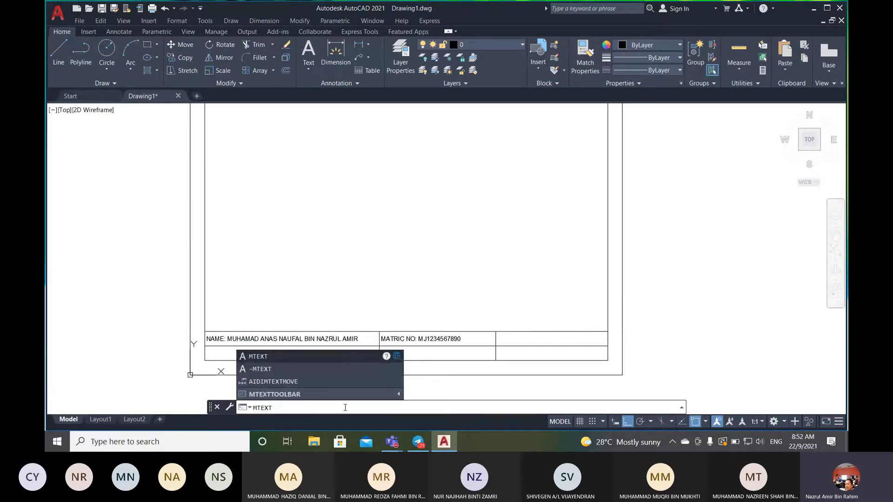
pyautogui.press('Return')
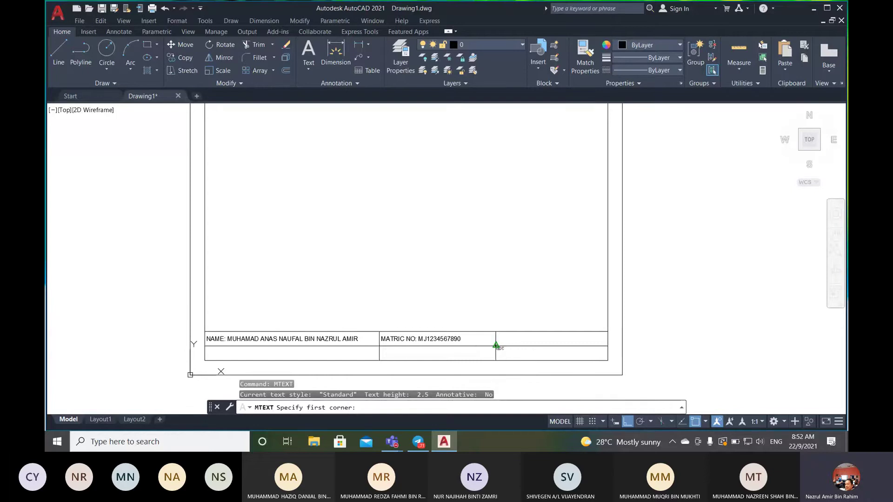
pyautogui.click(496, 346)
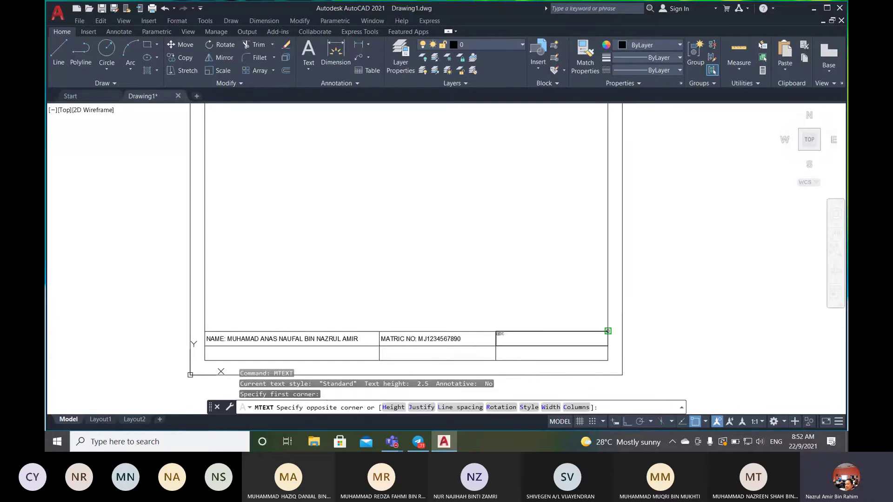
pyautogui.click(607, 332)
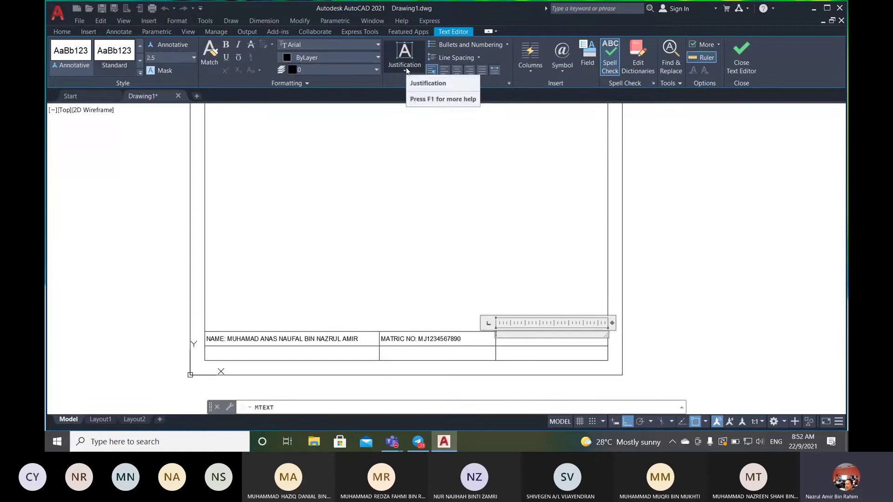
# - Set Middle Left justification and height 3, then type 'TITLE: TASK 1'
pyautogui.click(405, 70)
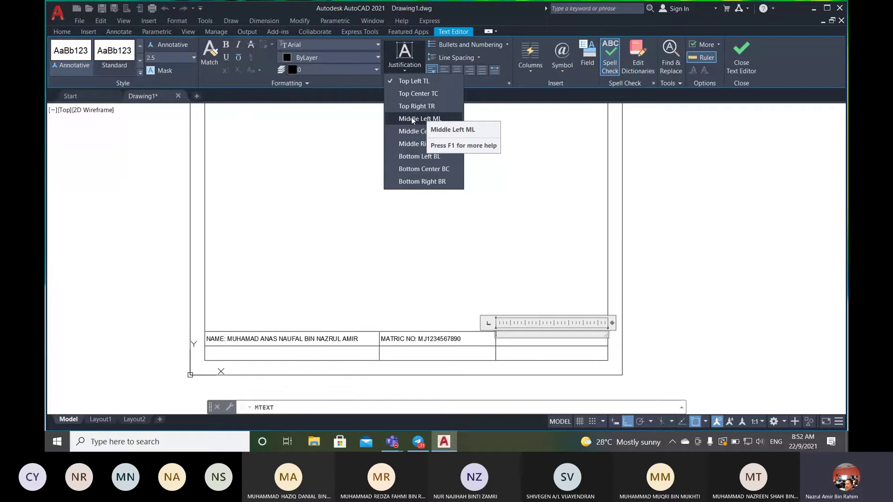
pyautogui.click(413, 120)
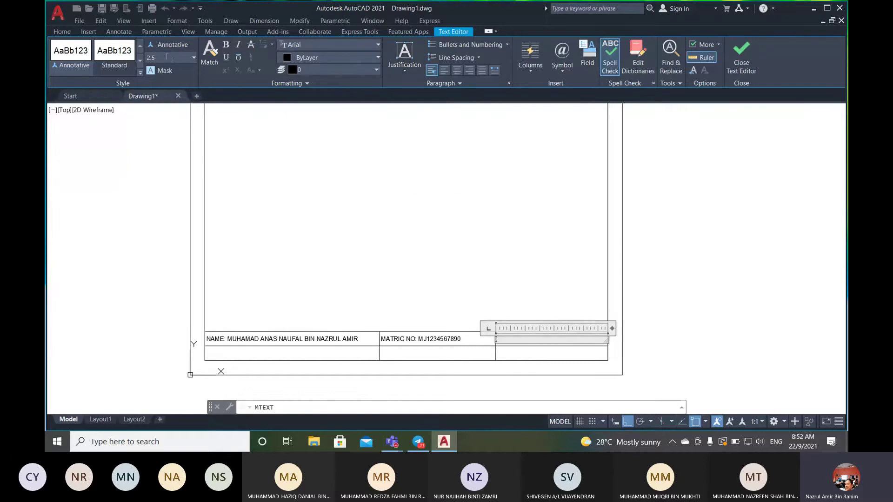
pyautogui.click(166, 56)
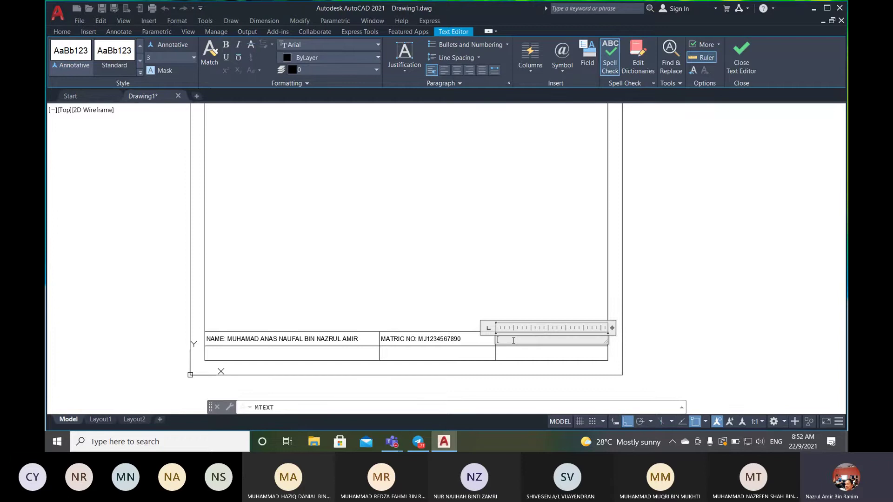
pyautogui.write('TITLE')
pyautogui.write(': TASK')
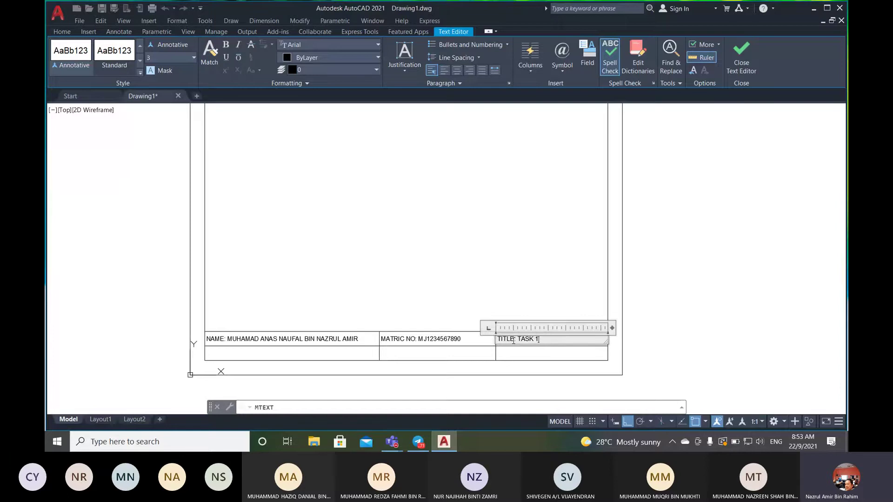
pyautogui.write(' 1')
# - Close the text editor to commit the TITLE: TASK 1 text
pyautogui.click(666, 275)
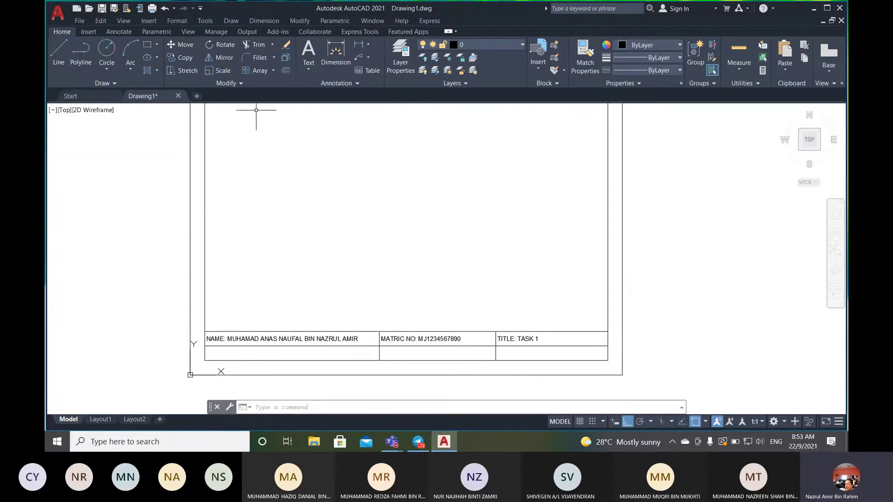
# - Copy the NAME text from the first title-block row into the empty row directly beneath it
pyautogui.click(186, 57)
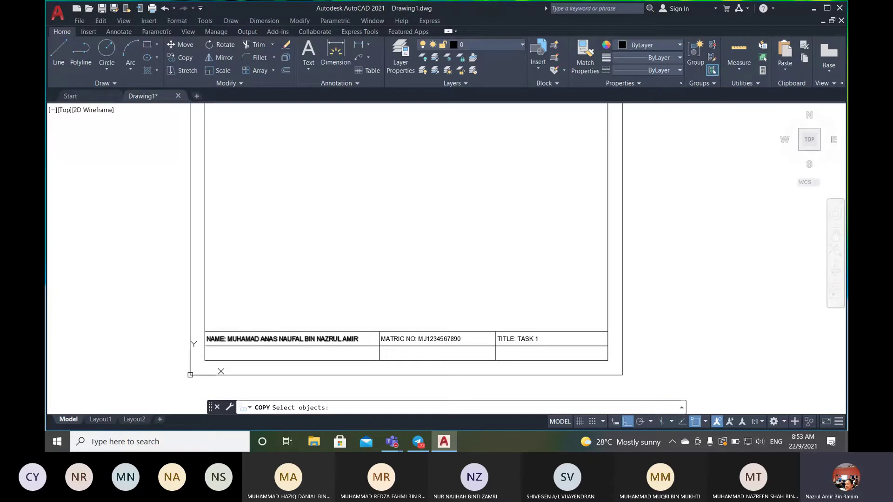
pyautogui.click(265, 339)
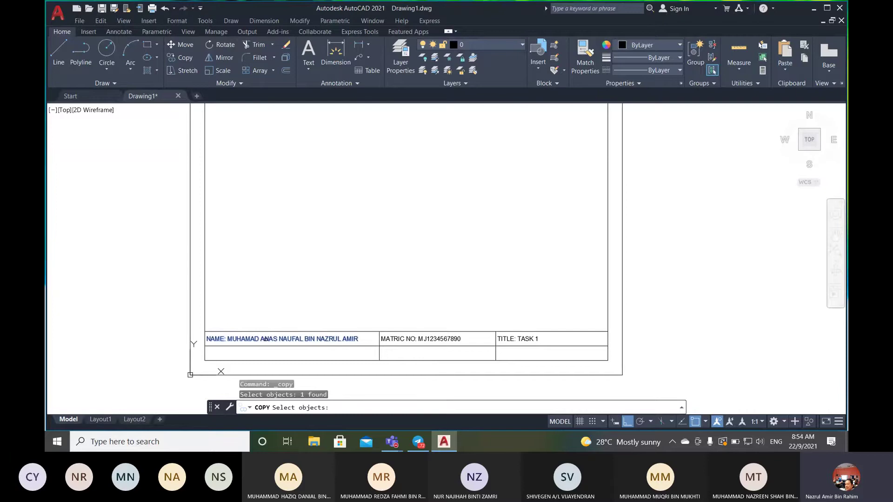
pyautogui.press('Return')
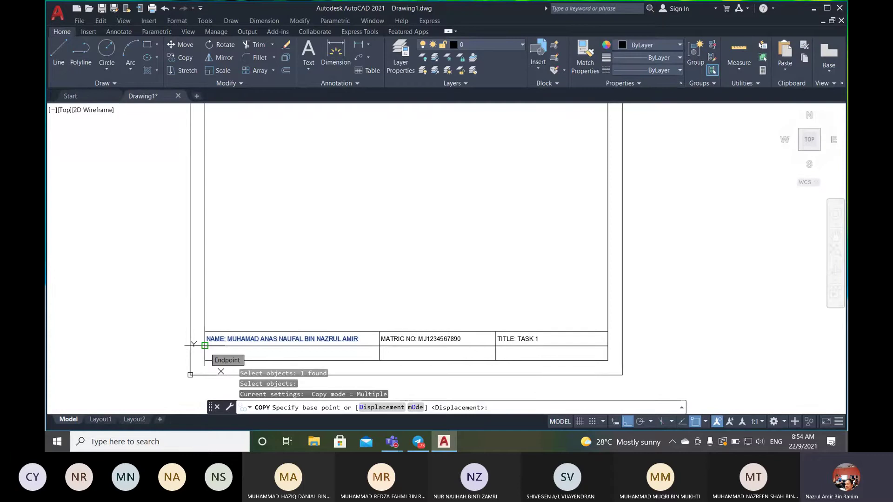
pyautogui.click(205, 345)
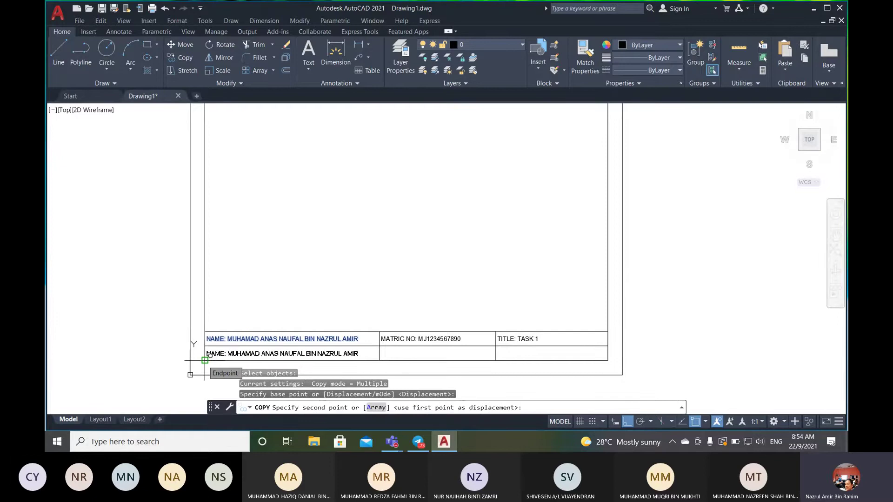
pyautogui.click(205, 360)
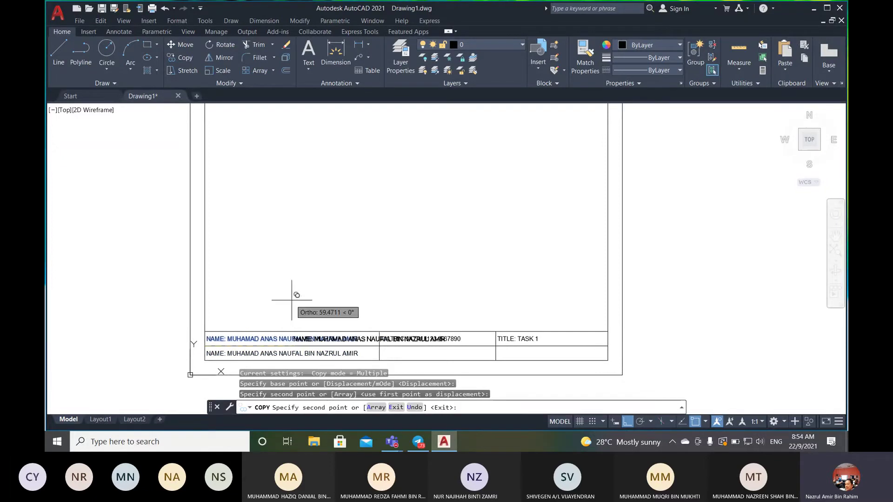
pyautogui.press('Return')
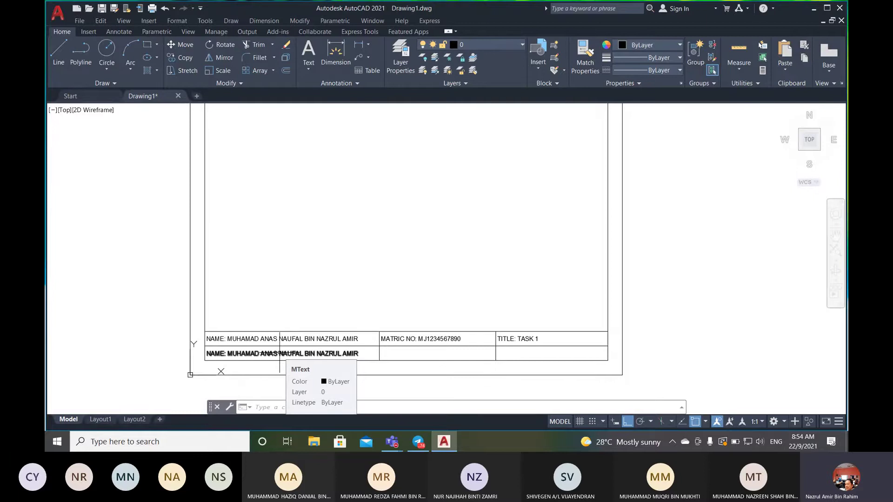
# - Replace the copied name in the lower row with 'KOLEJ MATRIKULASI KEJURUTERAAN KEDAH'
pyautogui.doubleClick(279, 353)
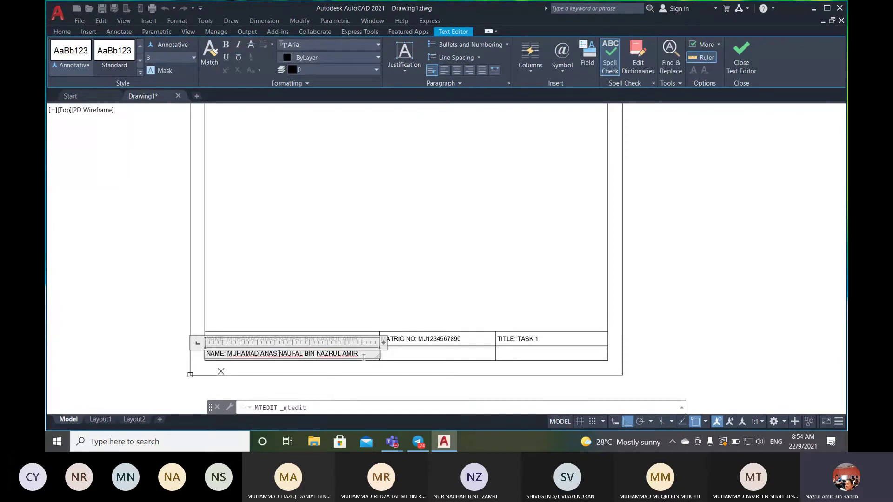
pyautogui.moveTo(364, 357); pyautogui.dragTo(231, 355)
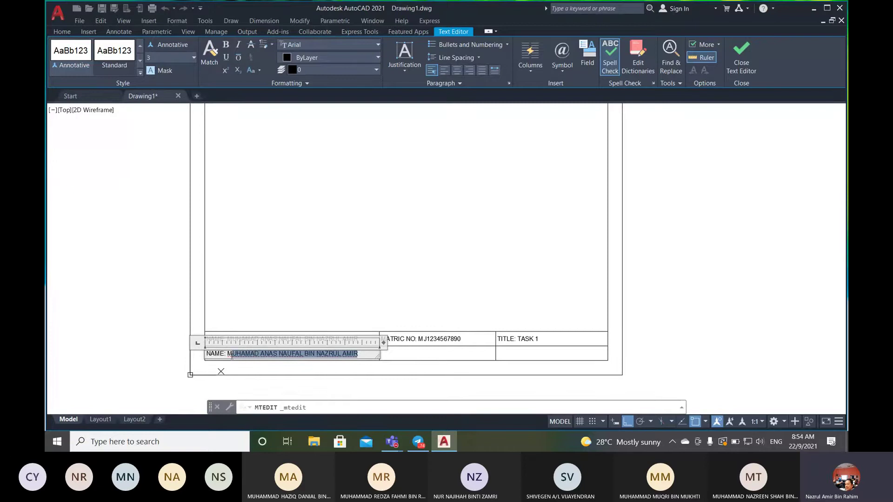
pyautogui.press('BackSpace')
pyautogui.press('BackSpace')
pyautogui.press('BackSpace')
pyautogui.press('BackSpace')
pyautogui.press('BackSpace')
pyautogui.press('BackSpace')
pyautogui.press('BackSpace')
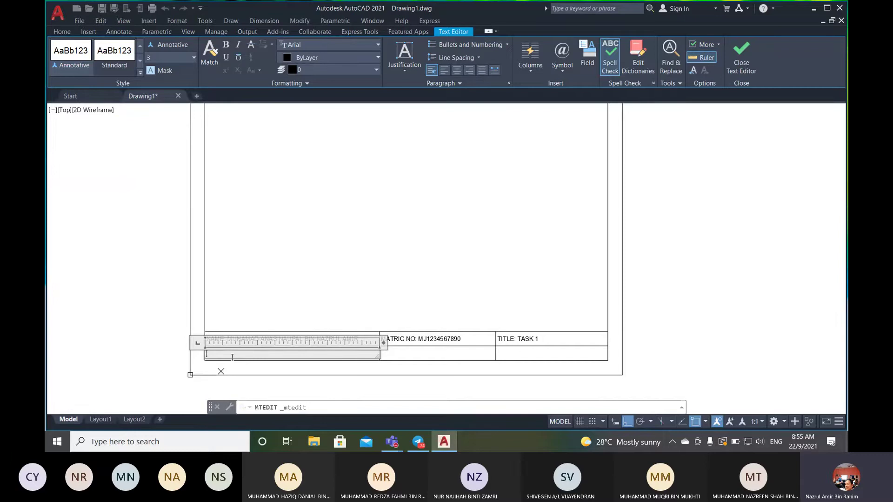
pyautogui.write('KOLEJ MATRIK')
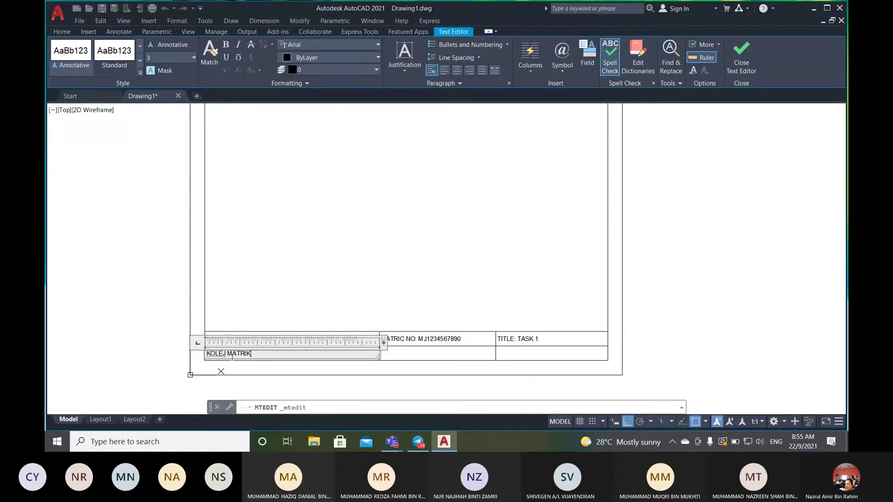
pyautogui.write('ULASI KEJURUTERAAN')
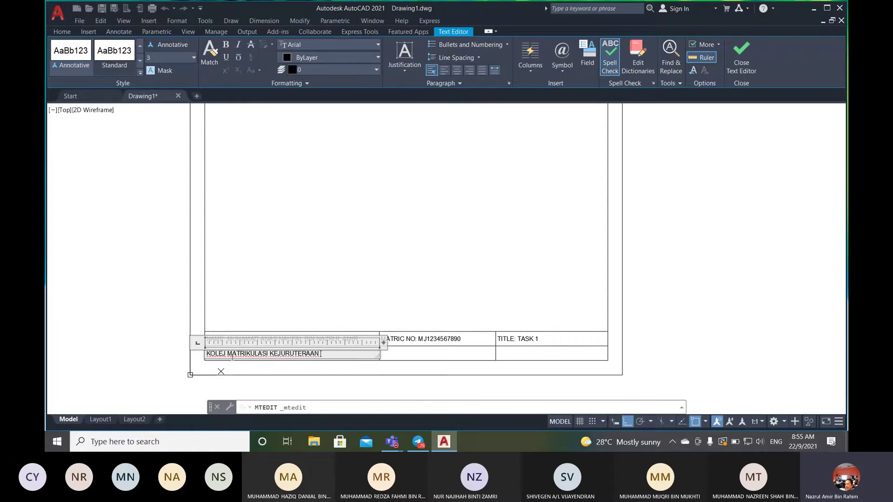
pyautogui.write(' KEDAH')
pyautogui.click(485, 304)
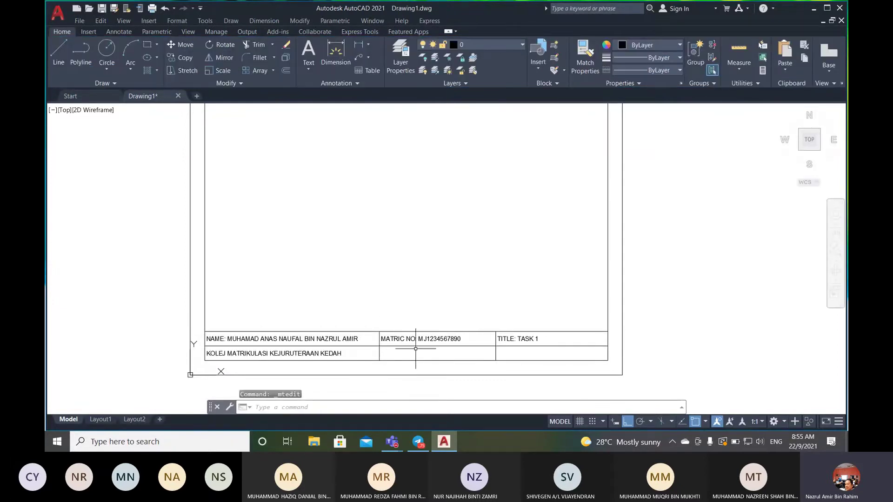
# - Copy the MATRIC NO text down into the empty middle cell of the lower row
pyautogui.click(181, 57)
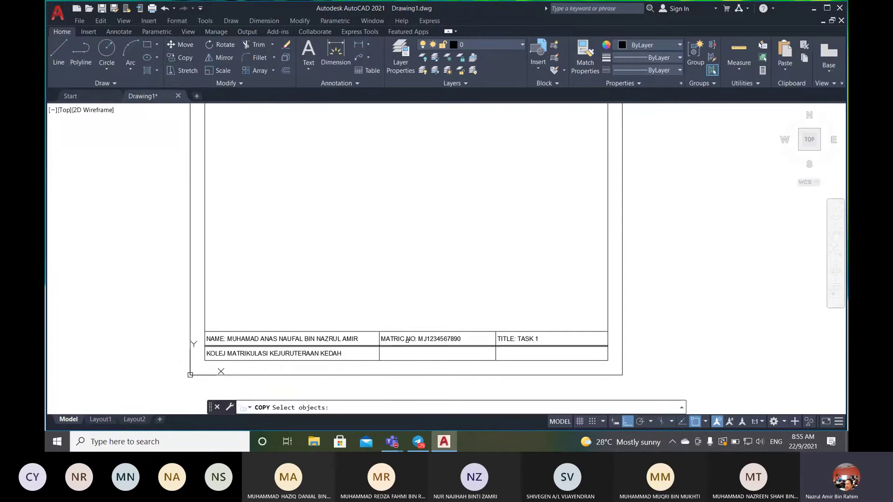
pyautogui.click(439, 339)
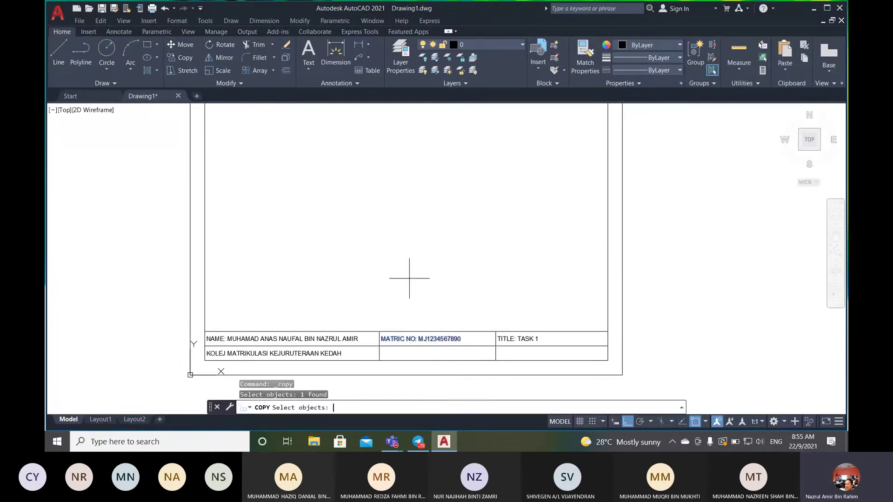
pyautogui.press('Return')
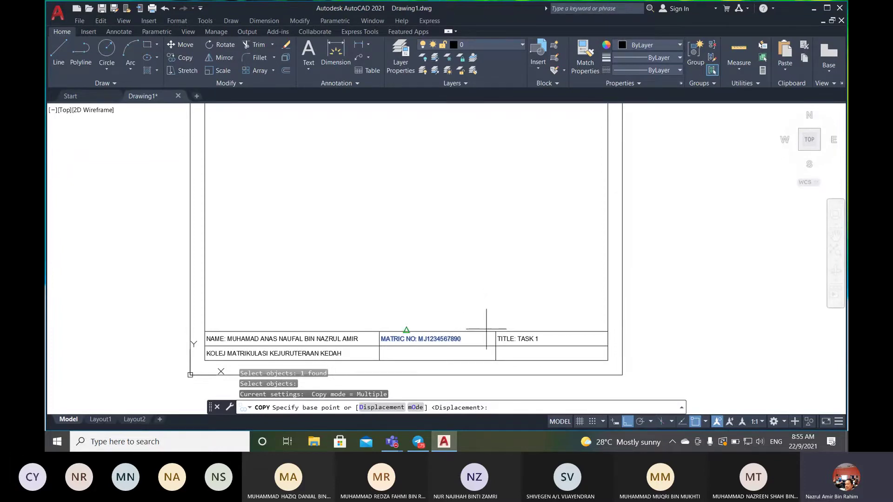
pyautogui.click(496, 331)
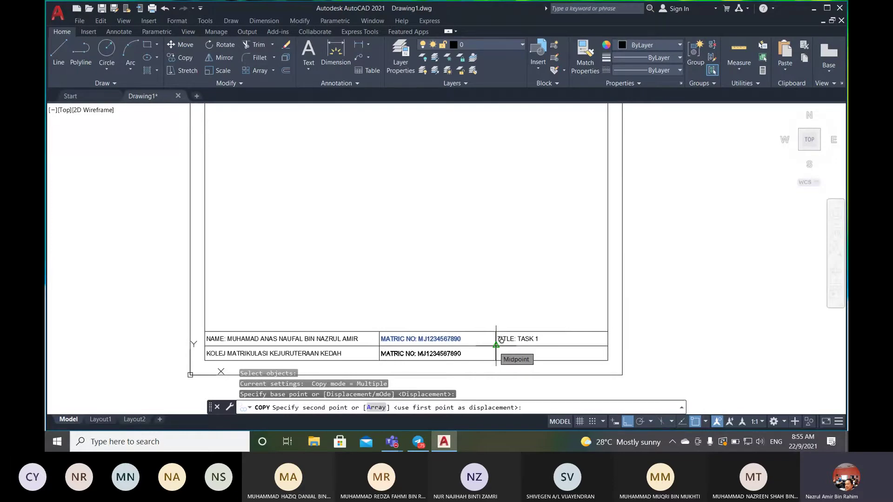
pyautogui.scroll(4, 502, 341)
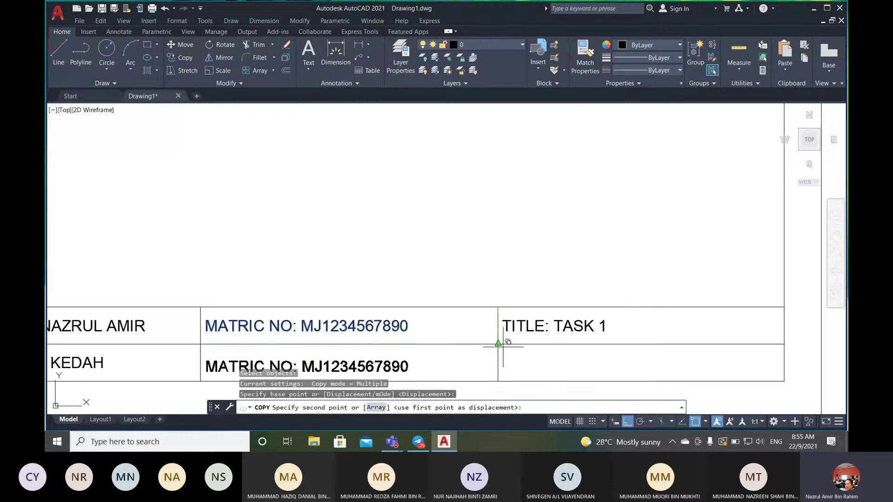
pyautogui.click(499, 344)
pyautogui.scroll(-4, 498, 344)
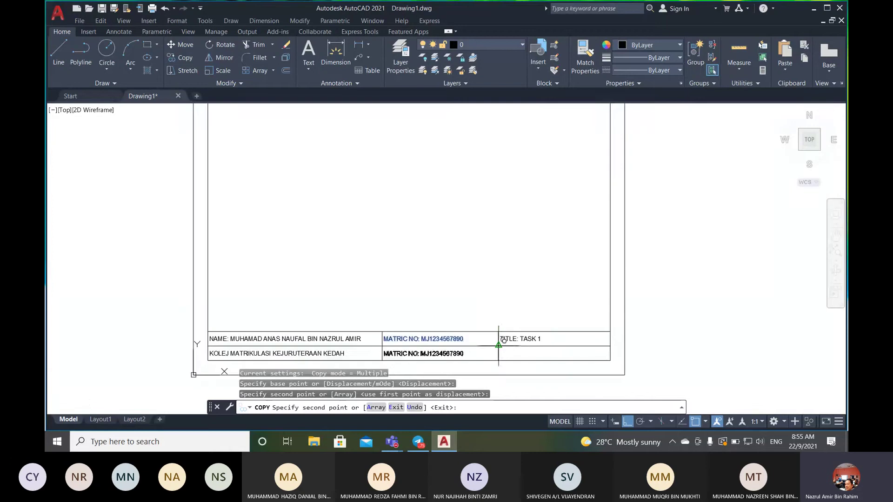
pyautogui.press('Return')
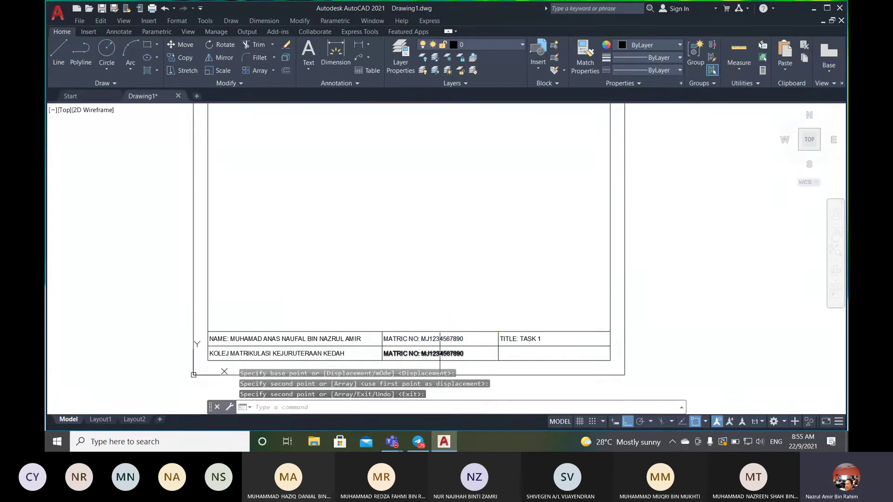
pyautogui.click(441, 353)
# - Rewrite the copied text in the lower middle cell as 'PRACTICUM GROUP: AKT 1'
pyautogui.doubleClick(440, 353)
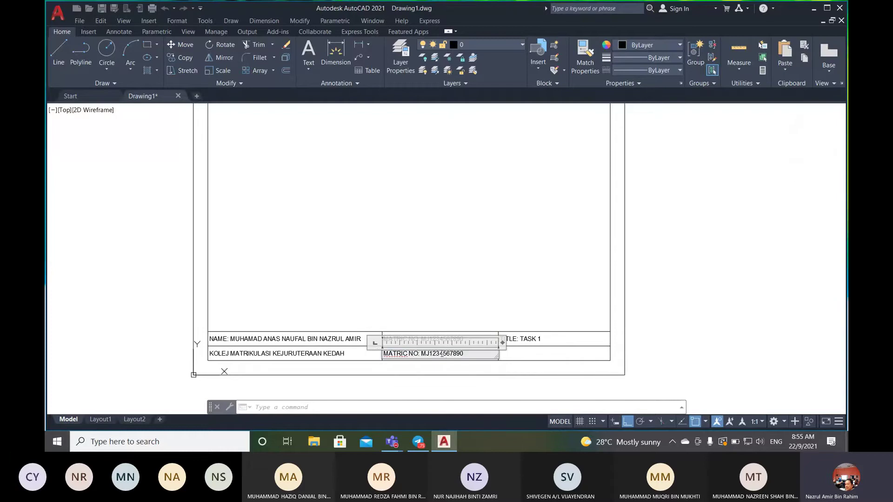
pyautogui.moveTo(464, 353); pyautogui.dragTo(380, 352)
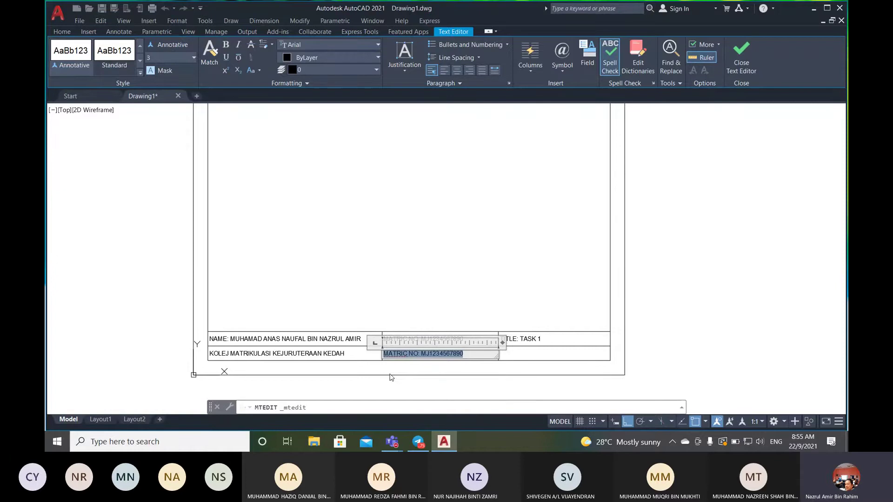
pyautogui.write('G')
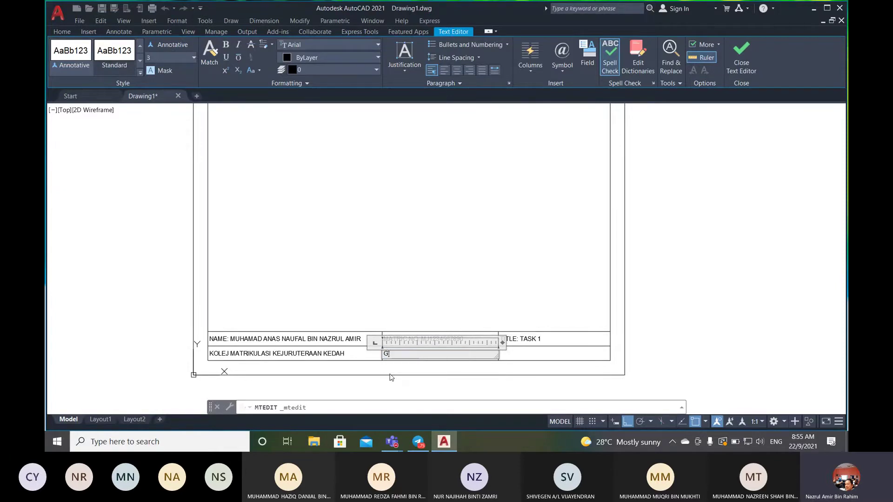
pyautogui.write('ROUP:M')
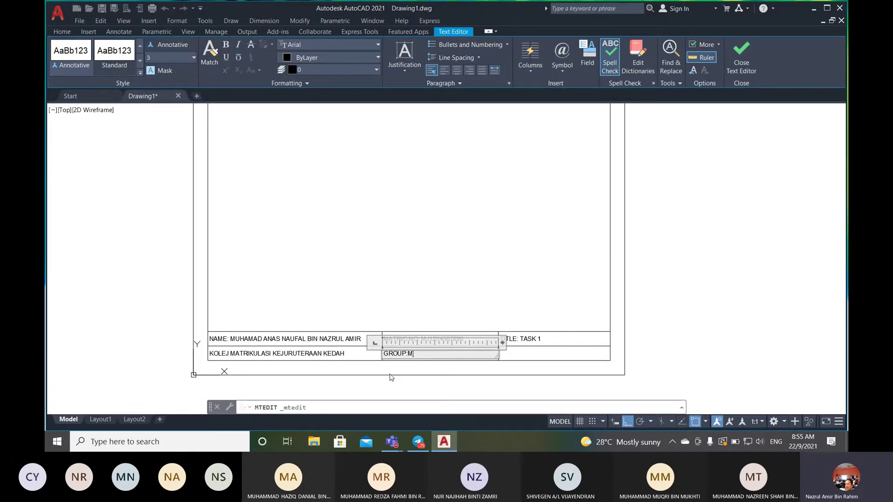
pyautogui.press('BackSpace')
pyautogui.write('PRACTICUM')
pyautogui.click(455, 355)
pyautogui.write('A')
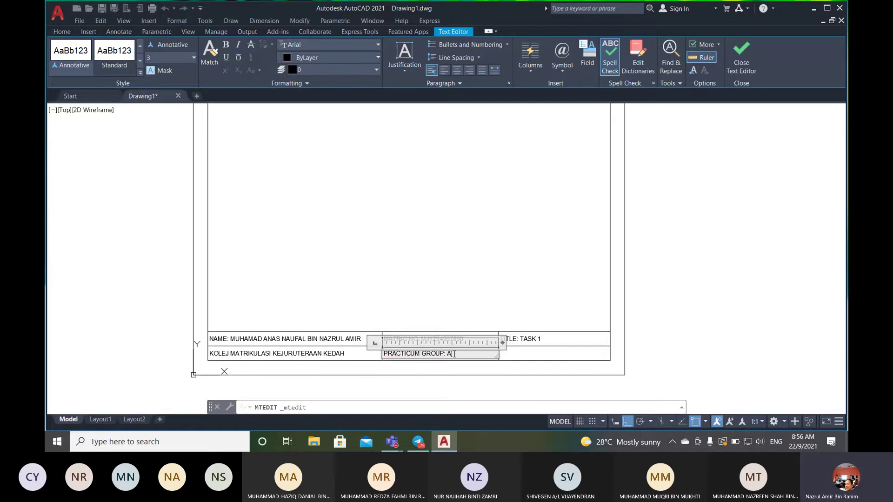
pyautogui.write('KT 1')
pyautogui.click(547, 241)
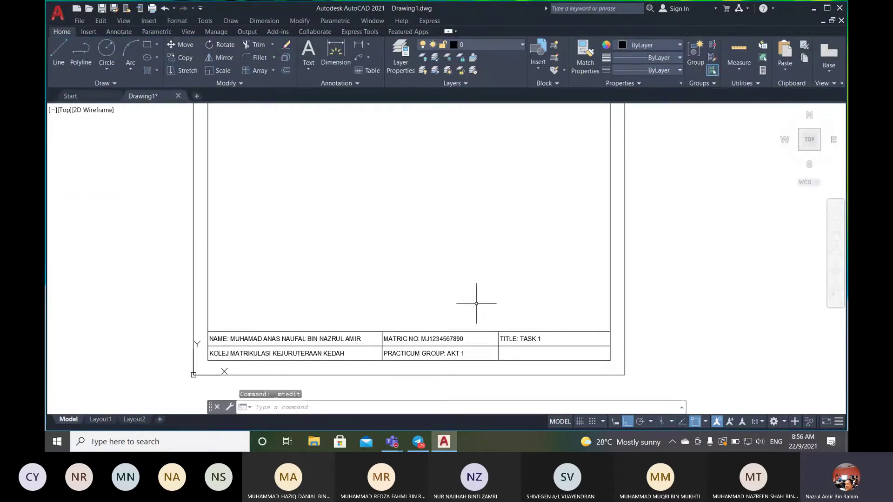
# - Copy the TITLE: TASK 1 text down into the empty lower-right cell
pyautogui.click(180, 57)
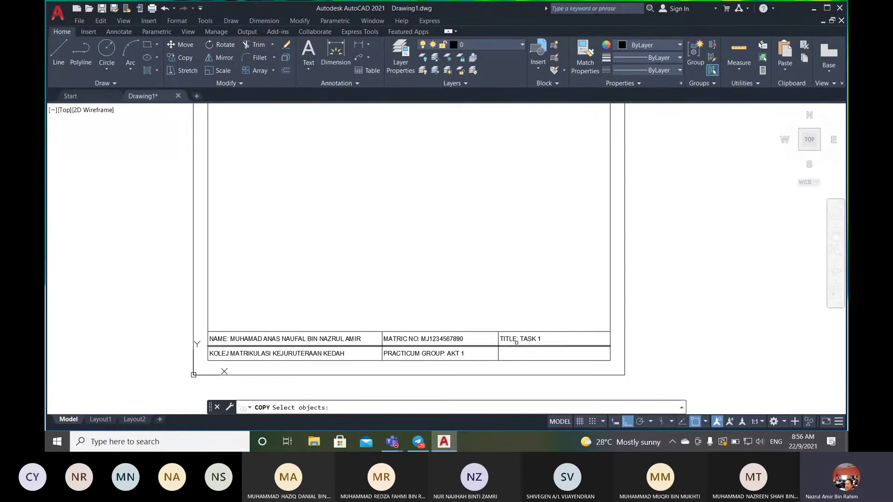
pyautogui.click(516, 340)
pyautogui.press('Return')
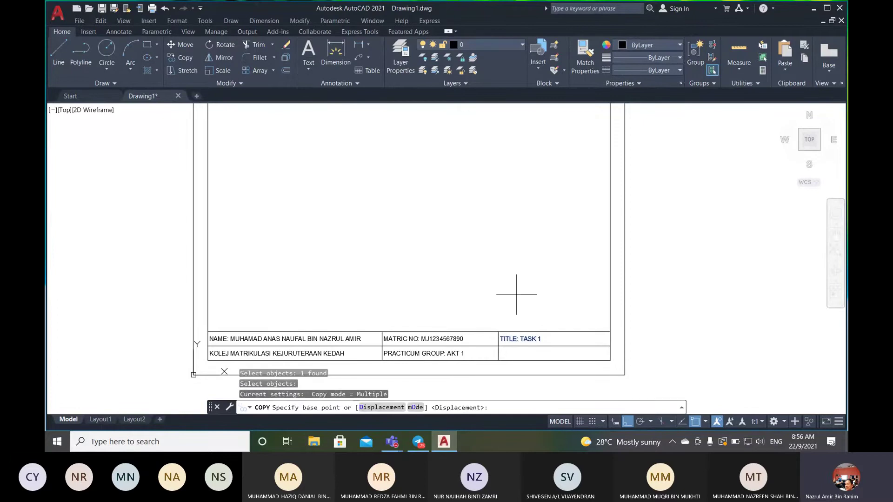
pyautogui.click(498, 331)
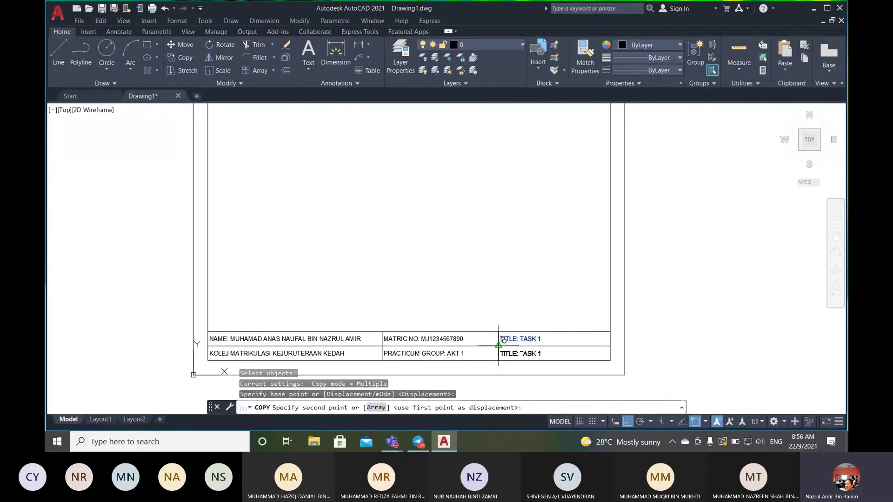
pyautogui.click(499, 346)
pyautogui.press('Return')
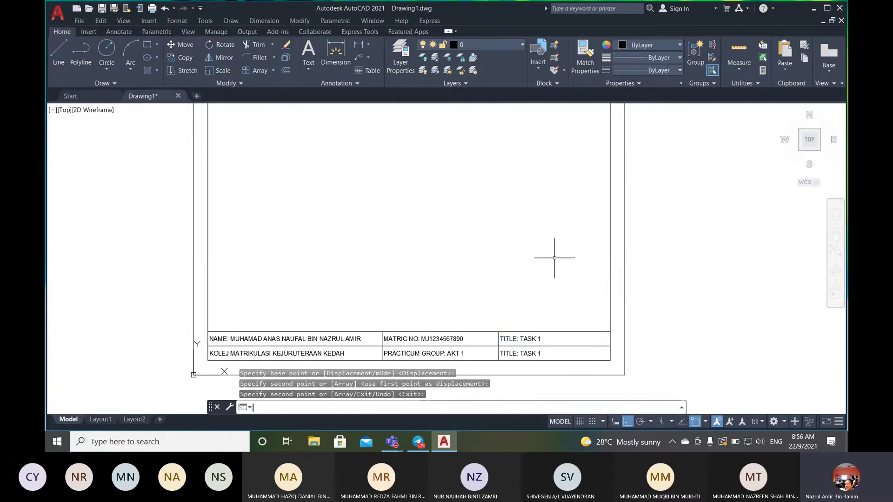
pyautogui.click(511, 353)
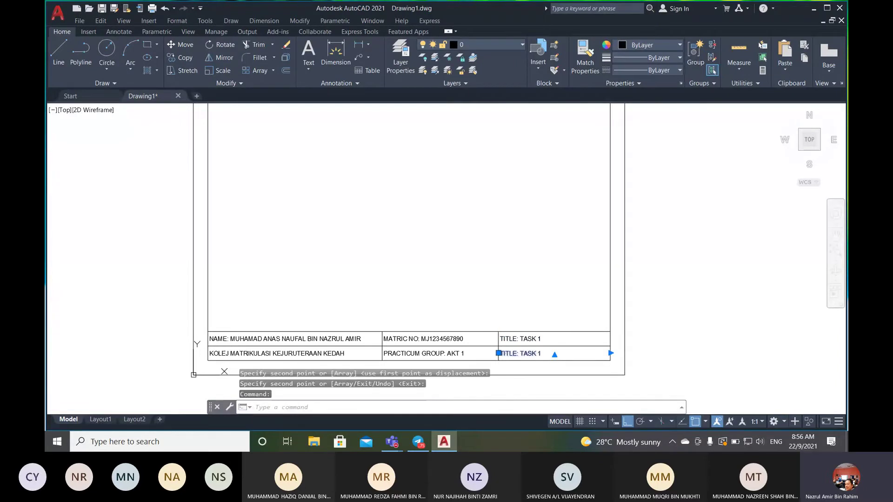
# - Replace the copied text in the lower-right cell with 'DATE: 22/9/2021'
pyautogui.doubleClick(516, 354)
pyautogui.moveTo(543, 353); pyautogui.dragTo(500, 354)
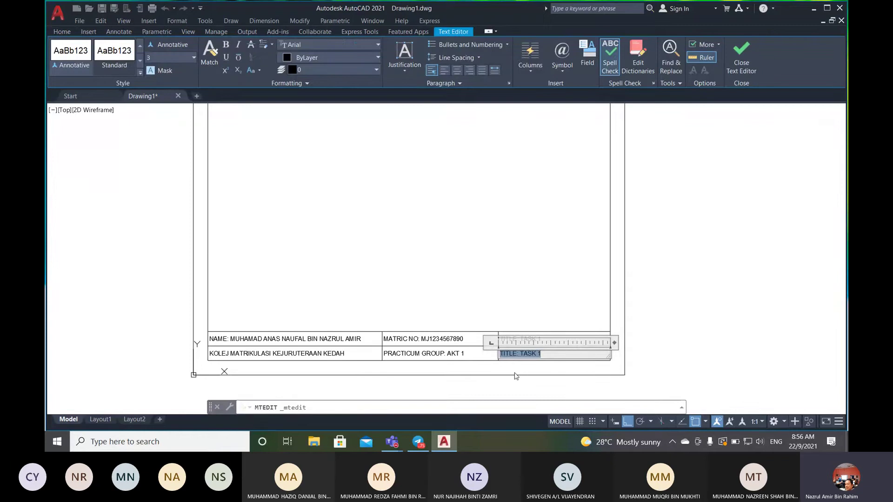
pyautogui.write('DAT')
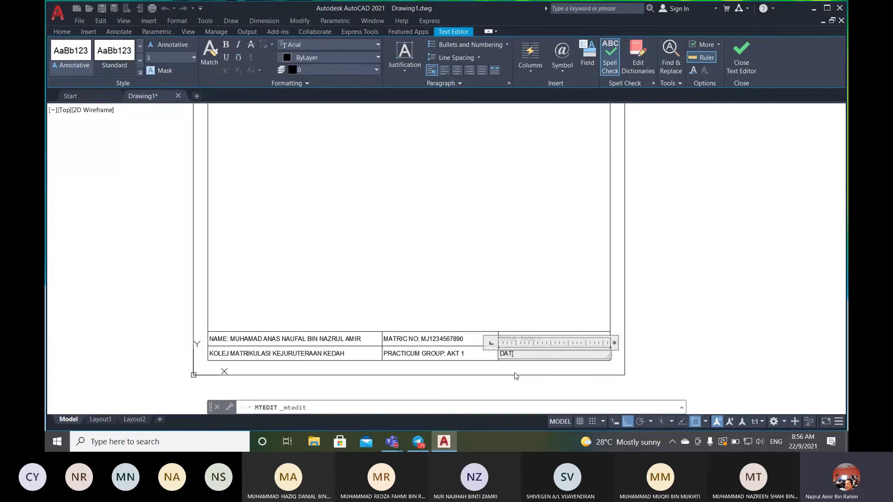
pyautogui.write('E: 22/9/2021')
pyautogui.click(643, 277)
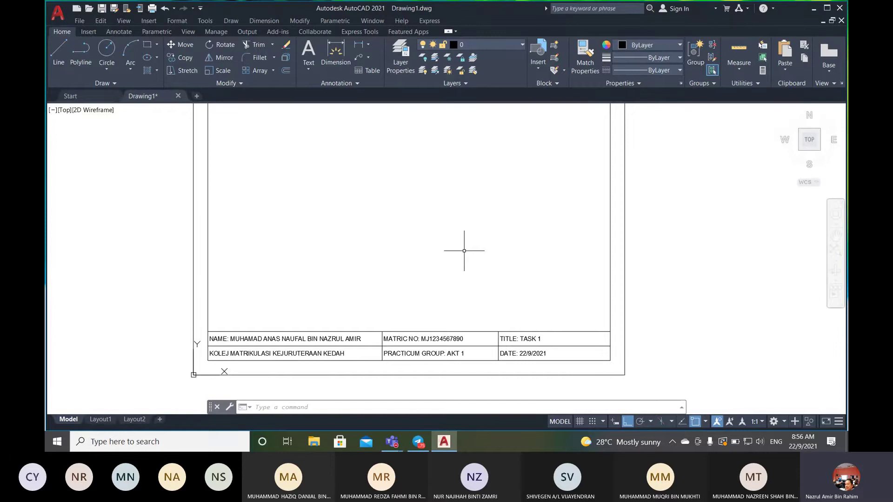
# - Save the drawing in Documents as 'TITLE BLOCK BARU' using Save As
pyautogui.scroll(-2, 464, 250)
pyautogui.scroll(2, 394, 233)
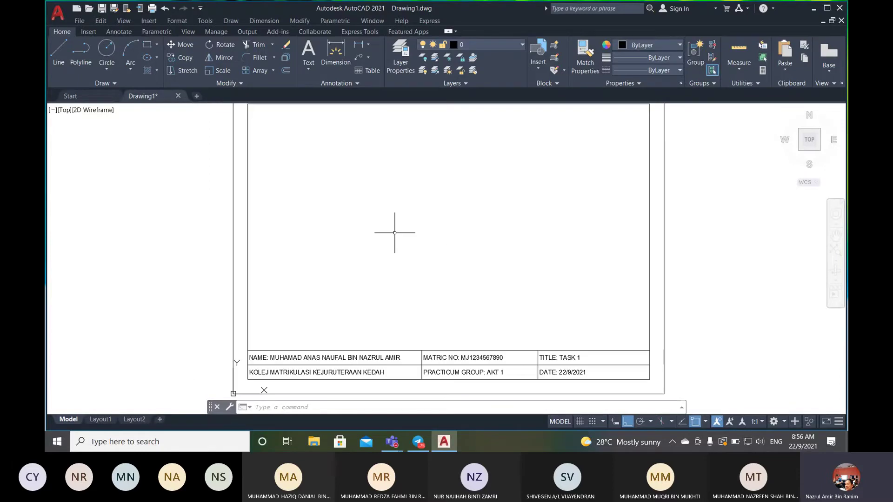
pyautogui.scroll(-2, 395, 233)
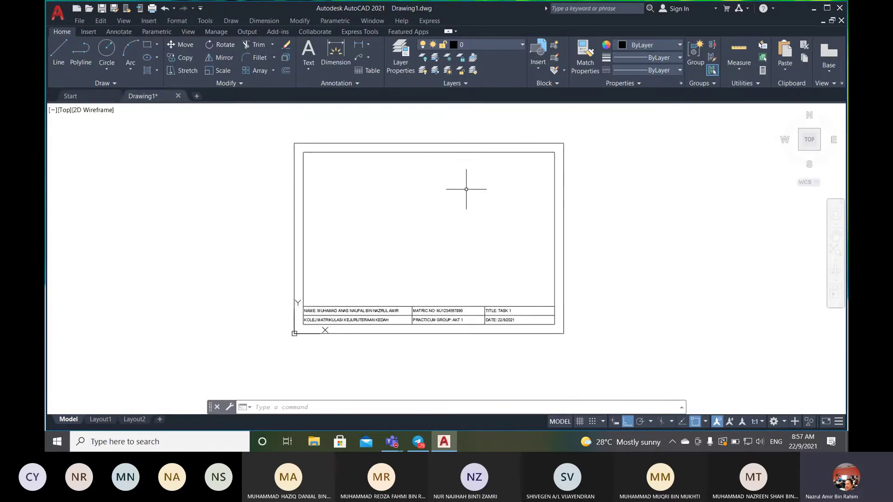
pyautogui.scroll(2, 430, 201)
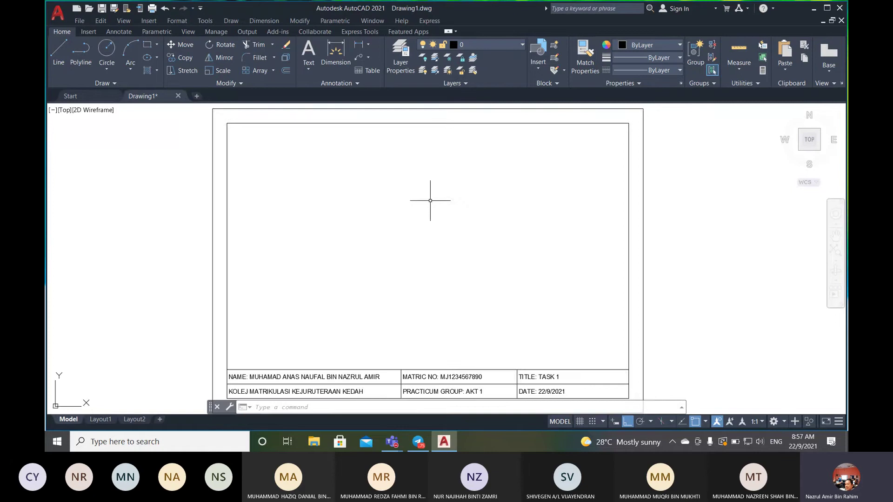
pyautogui.click(78, 22)
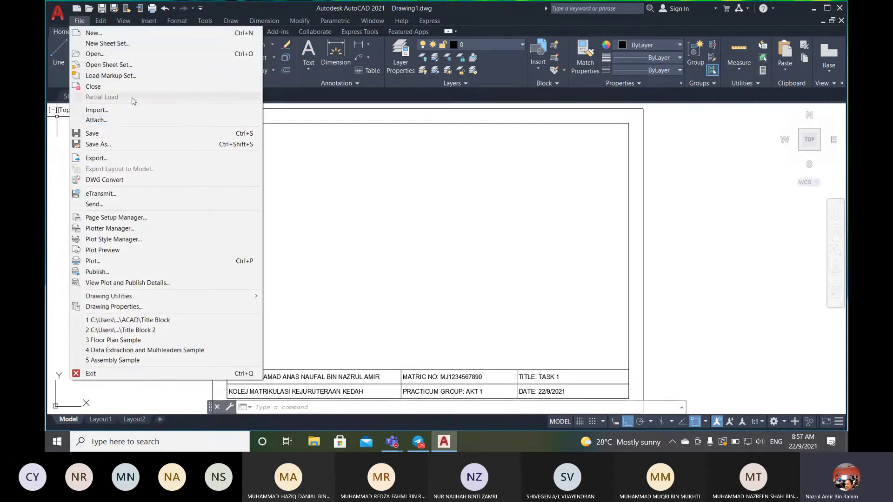
pyautogui.click(125, 144)
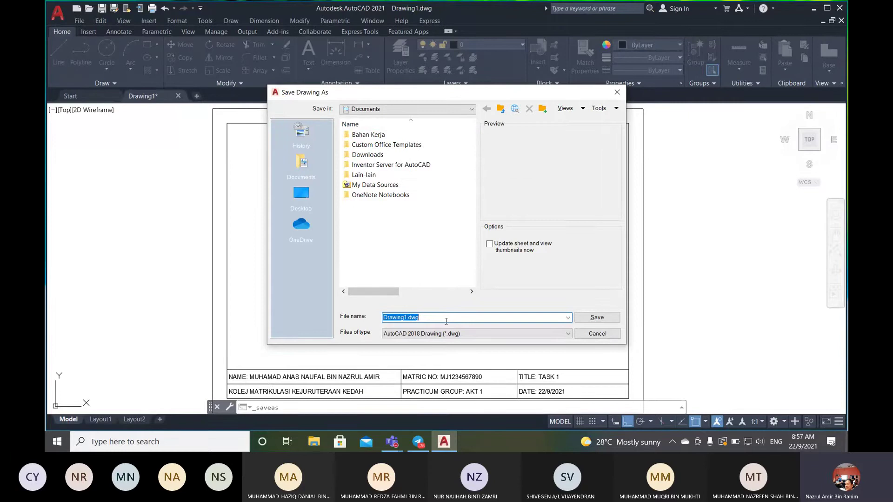
pyautogui.write('TITLE b')
pyautogui.press('BackSpace')
pyautogui.write('BLOC')
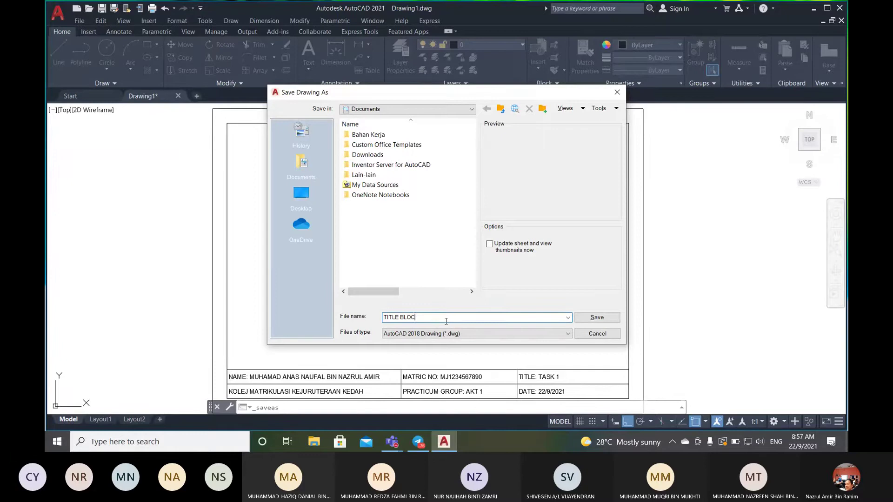
pyautogui.write('K BA')
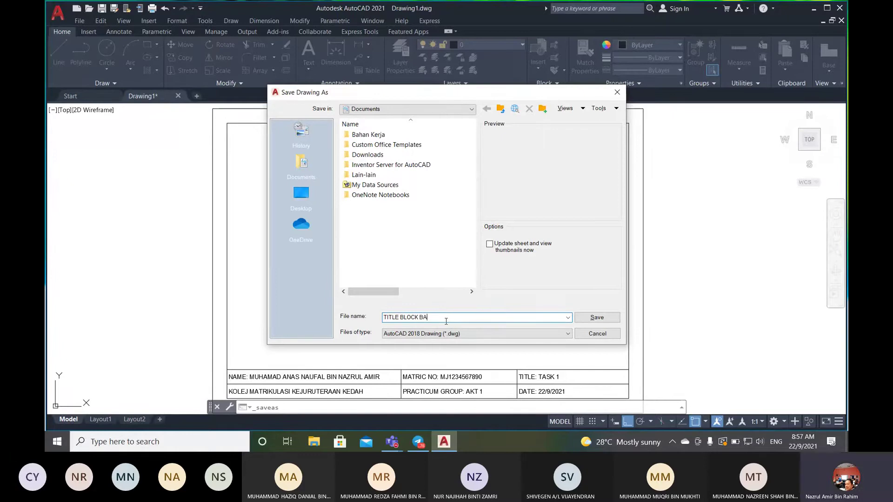
pyautogui.write('RU')
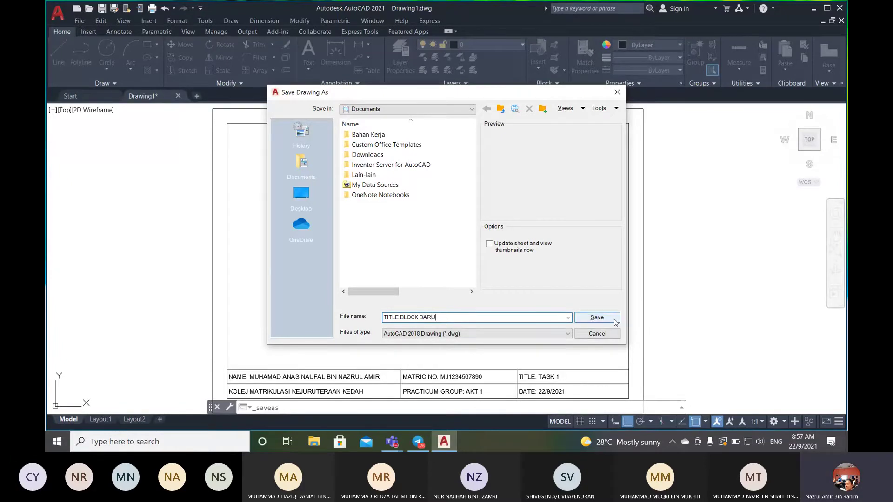
pyautogui.click(596, 317)
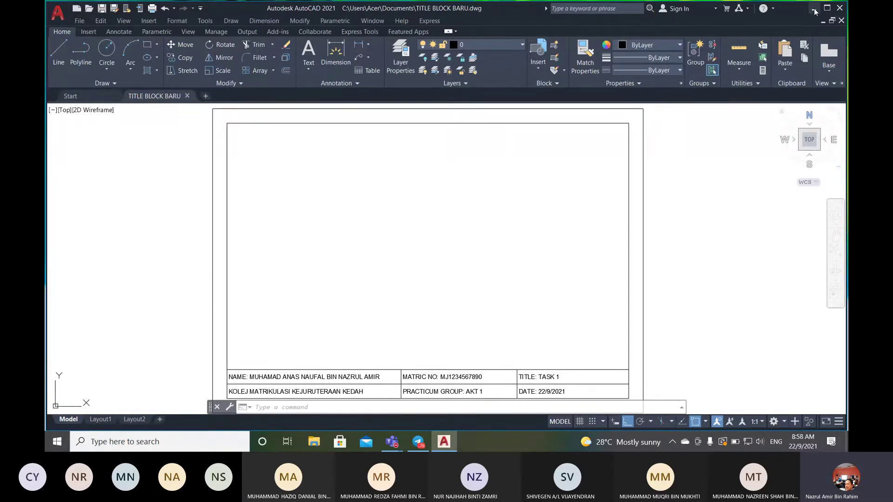
# - Minimize AutoCAD to reveal the Windows desktop
pyautogui.click(814, 8)
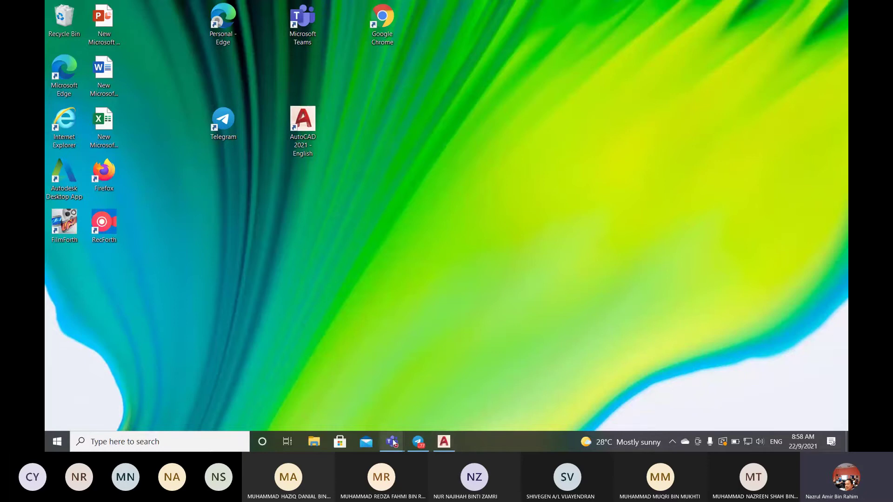
# - Open Lab Manual EB015 .docx.pdf from the General channel's BAHAN PdP SEM 1 > AMALI files
pyautogui.moveTo(393, 440)
pyautogui.click(390, 379)
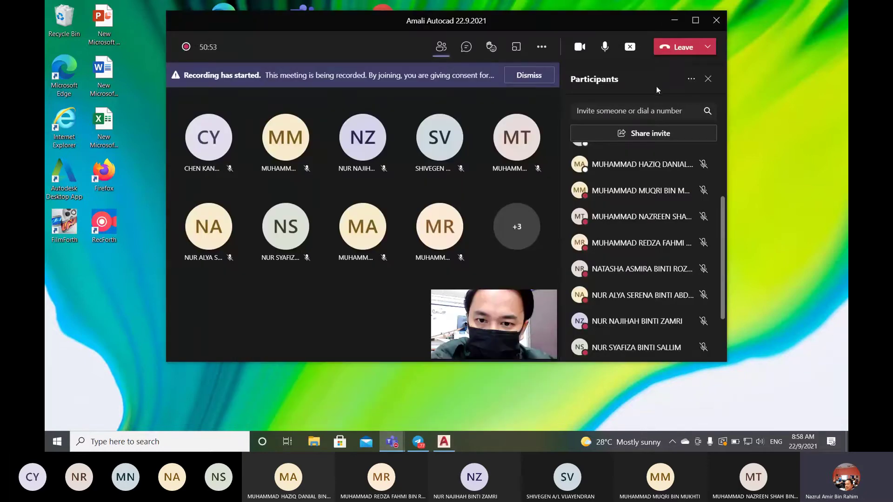
pyautogui.moveTo(393, 442)
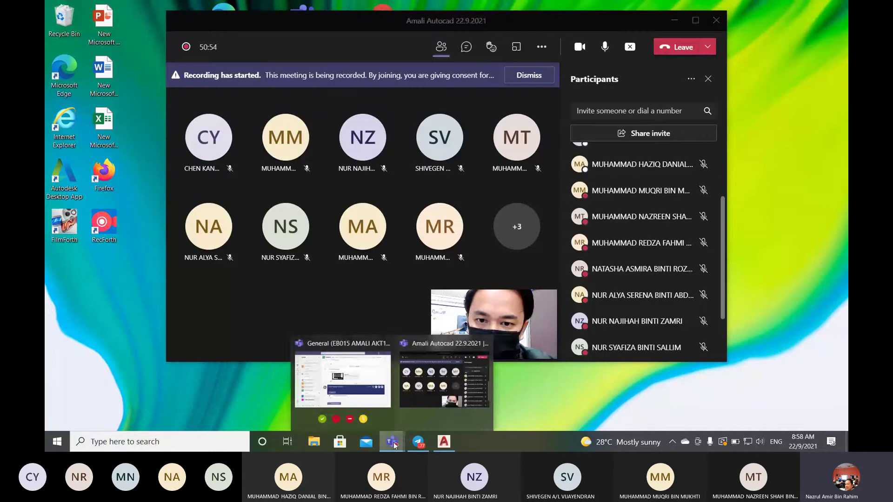
pyautogui.click(371, 407)
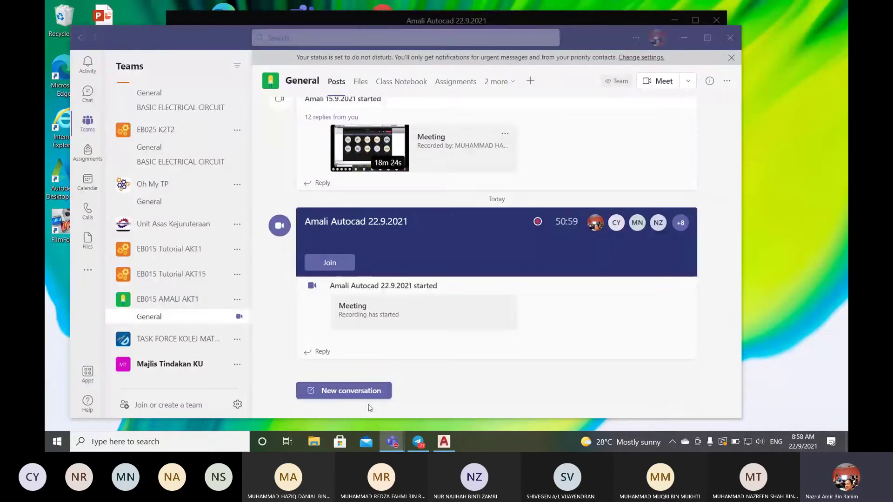
pyautogui.click(168, 224)
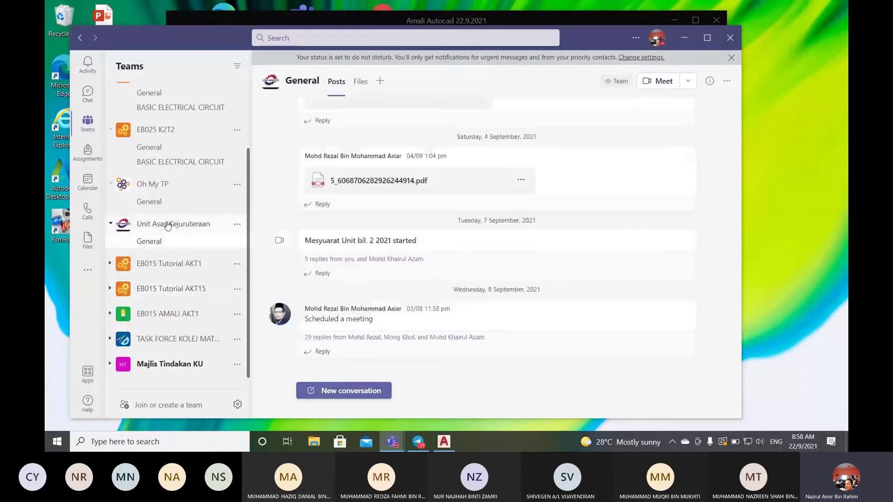
pyautogui.click(361, 82)
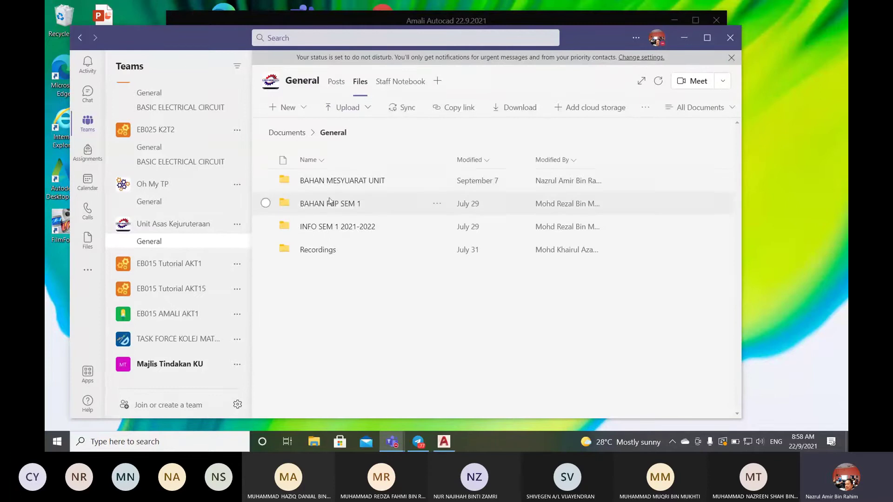
pyautogui.click(331, 204)
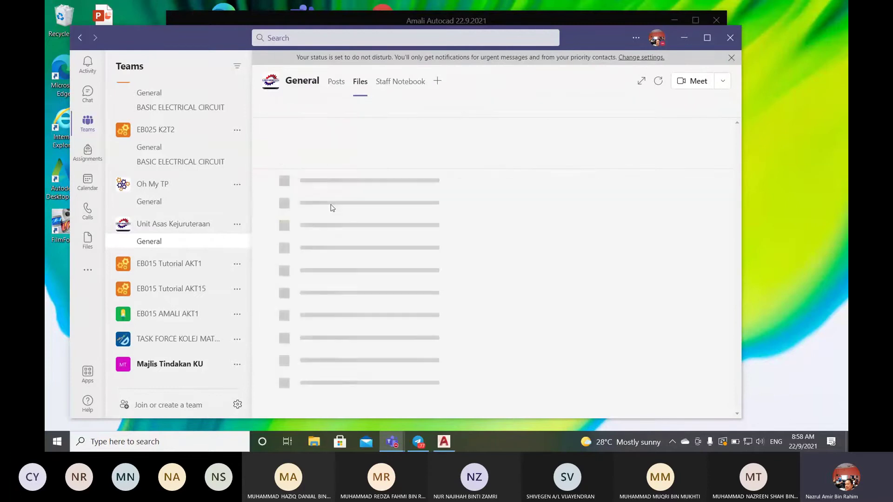
pyautogui.click(319, 181)
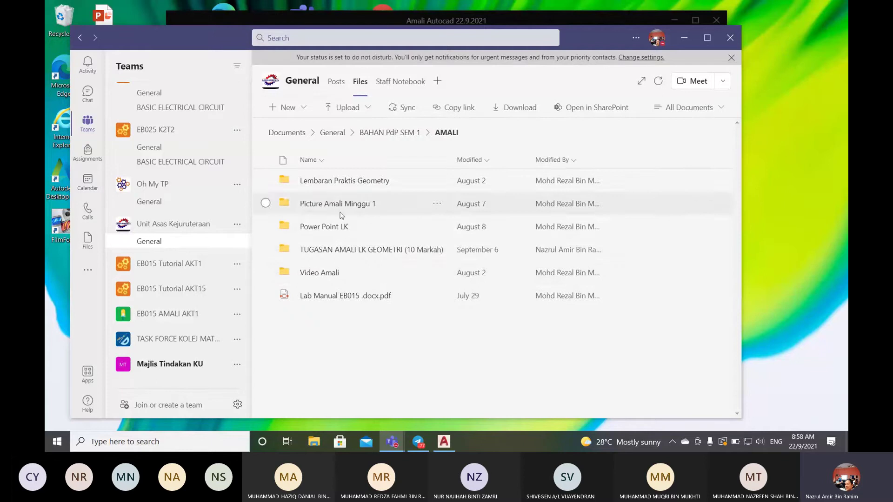
pyautogui.click(335, 297)
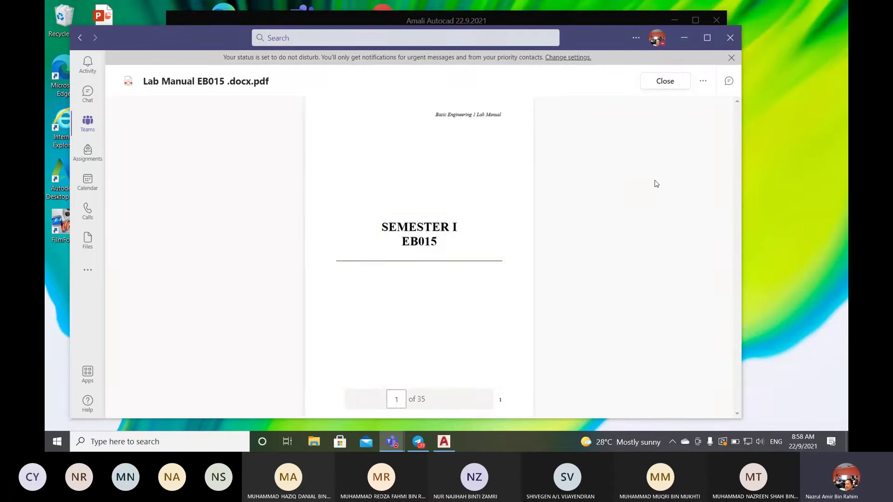
# - Scroll the PDF to page 23, where Figure AC1 appears
pyautogui.scroll(-15, 655, 184)
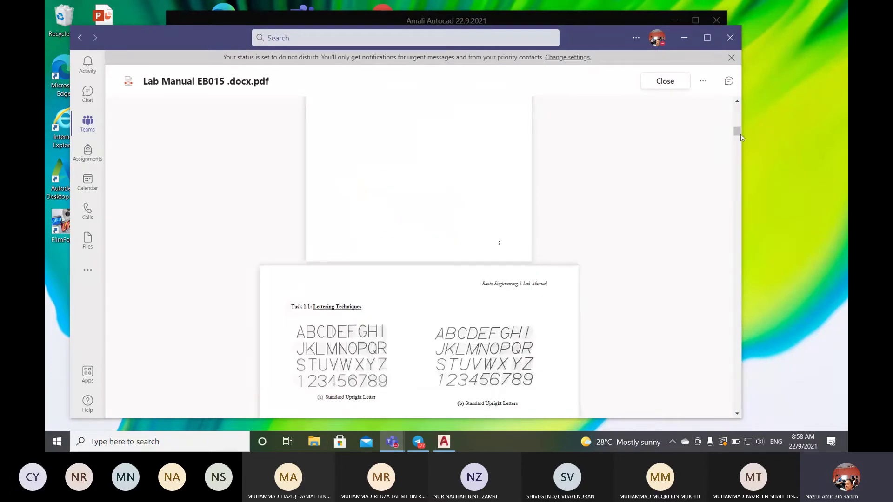
pyautogui.scroll(-15, 741, 137)
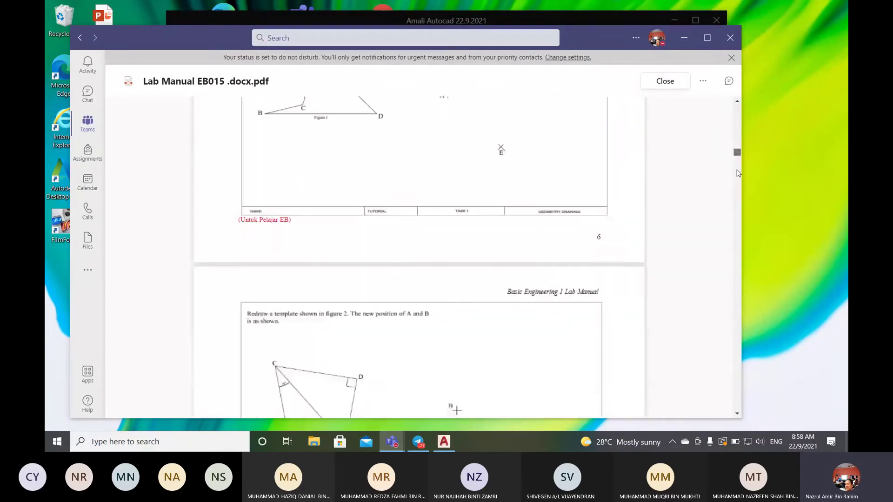
pyautogui.scroll(-20, 737, 173)
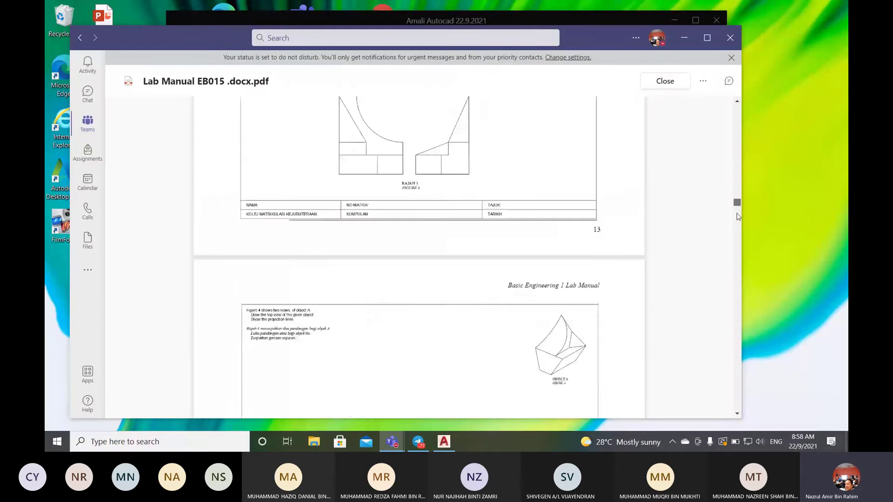
pyautogui.scroll(-20, 738, 215)
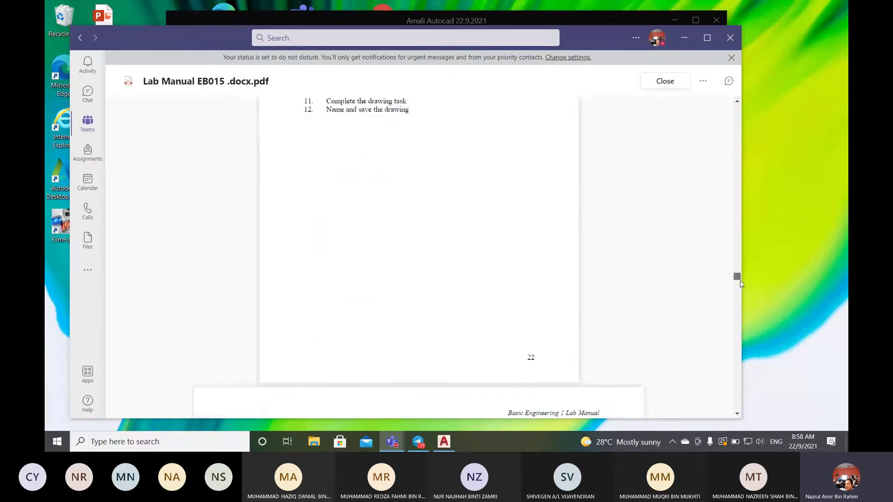
pyautogui.scroll(-5, 740, 281)
pyautogui.scroll(-2, 741, 289)
pyautogui.scroll(2, 741, 286)
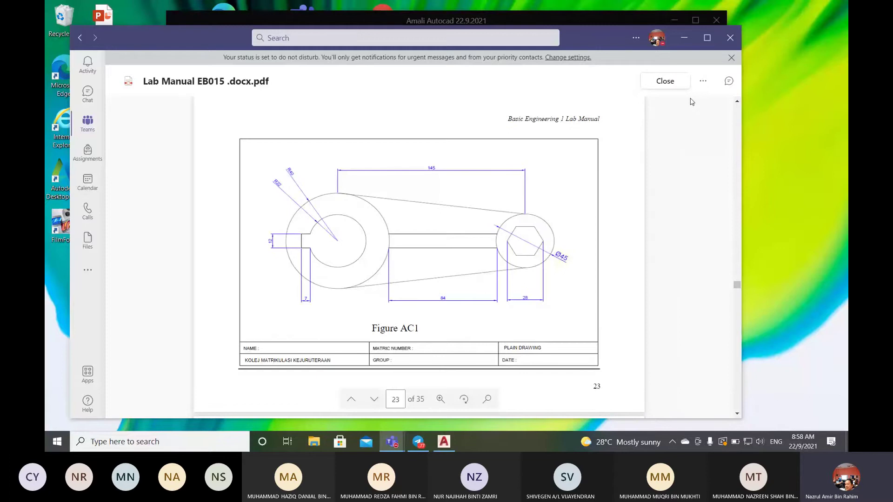
# - Maximize Teams and set the PDF zoom to Window width to enlarge Figure AC1
pyautogui.click(707, 38)
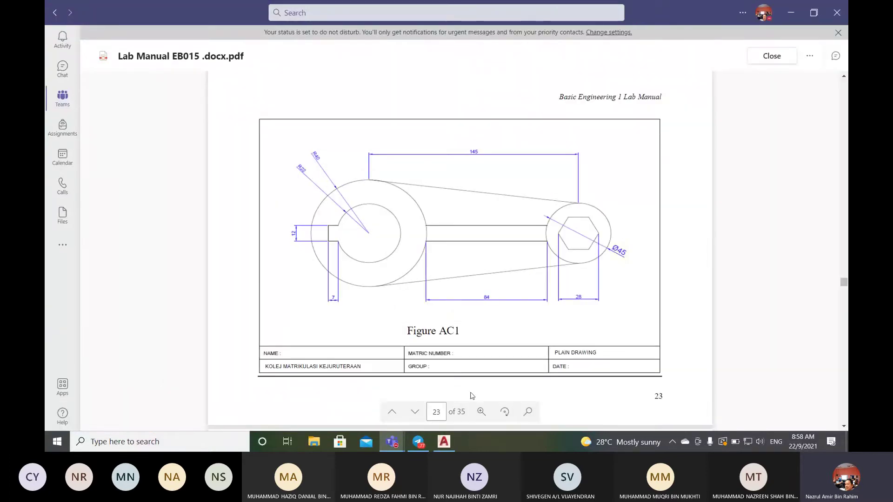
pyautogui.click(481, 412)
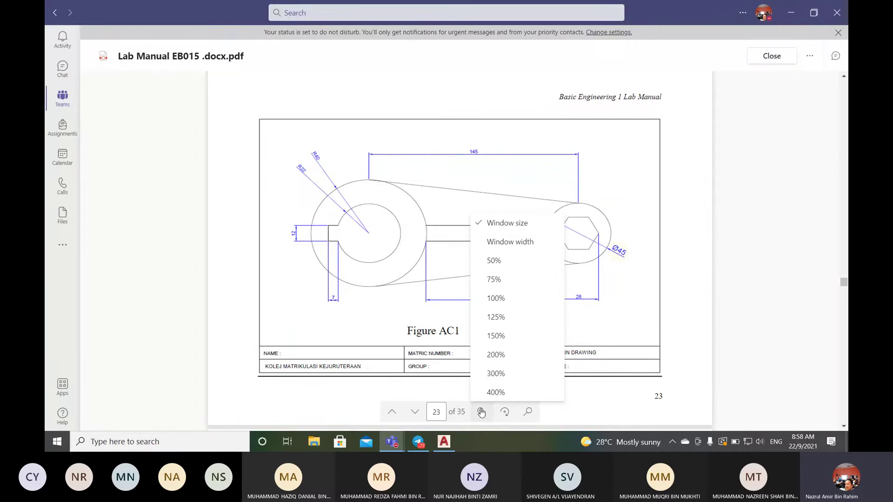
pyautogui.click(518, 242)
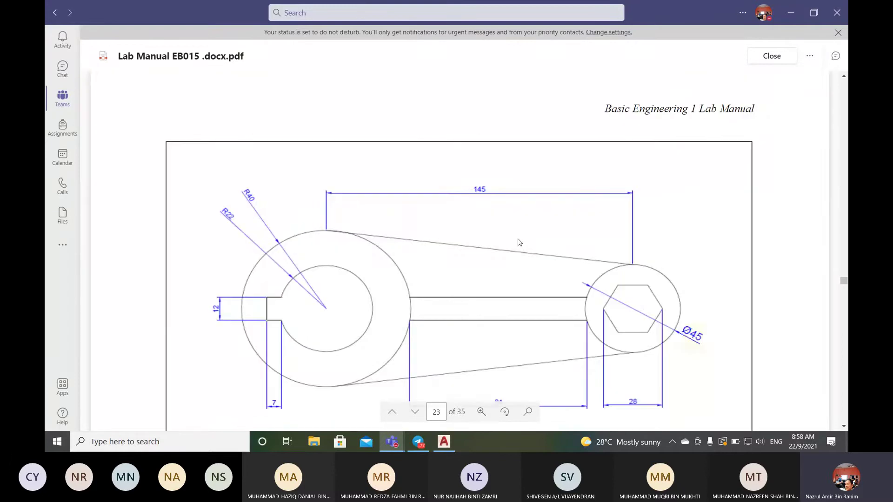
pyautogui.scroll(-3, 519, 242)
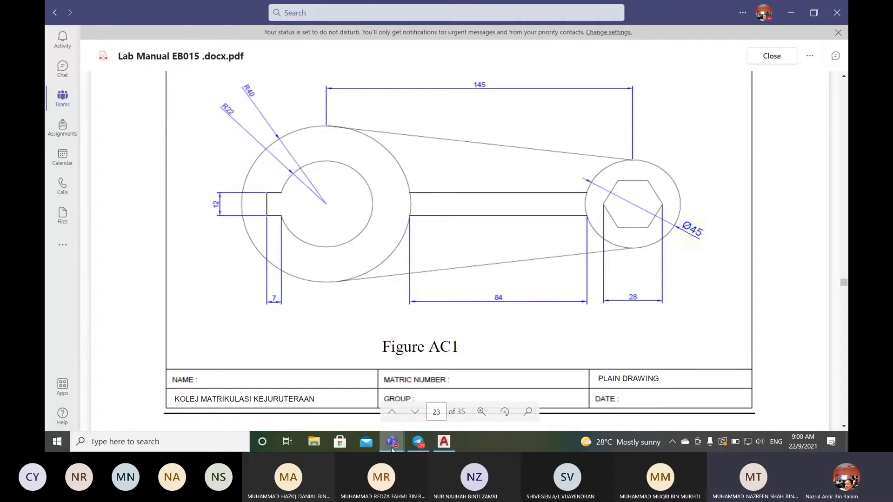
# - Mute one participant in the Teams meeting, then go back to the Figure AC1 lab manual page
pyautogui.moveTo(393, 447)
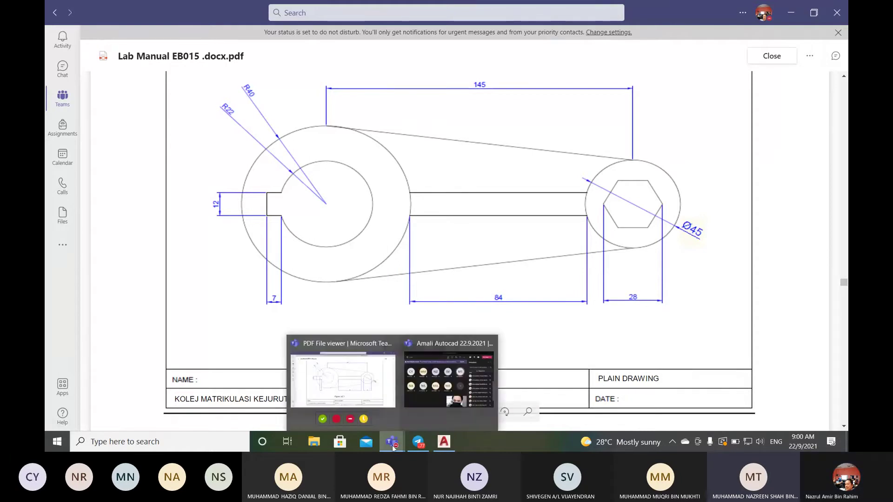
pyautogui.click(424, 393)
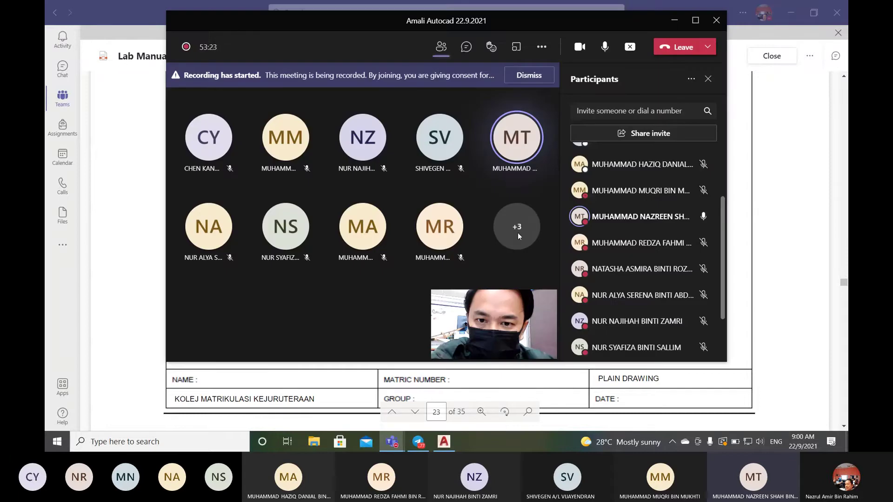
pyautogui.moveTo(702, 219)
pyautogui.click(699, 217)
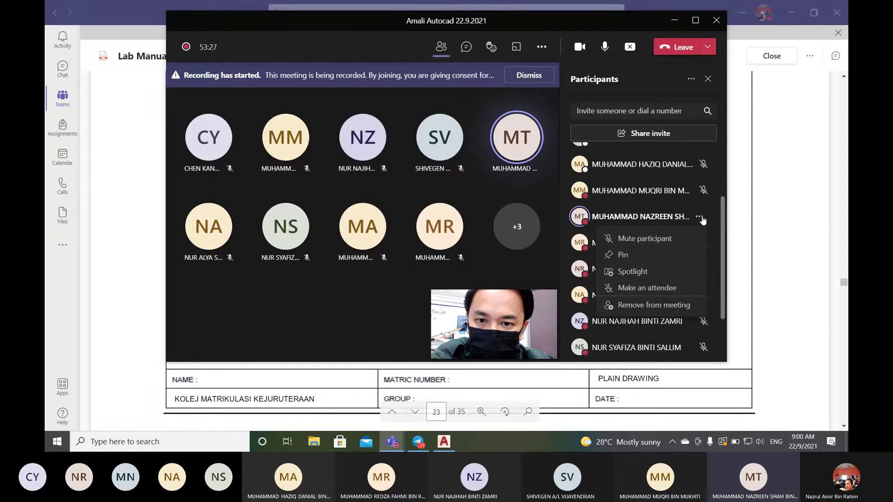
pyautogui.click(645, 239)
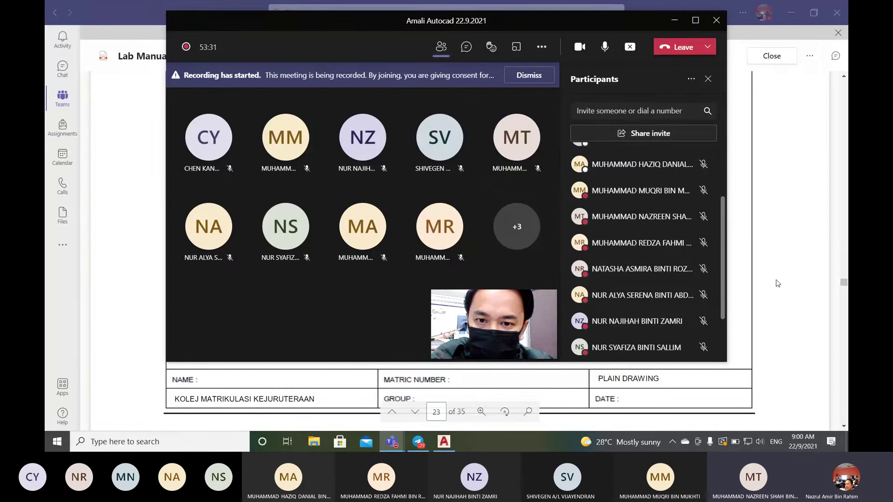
pyautogui.click(760, 293)
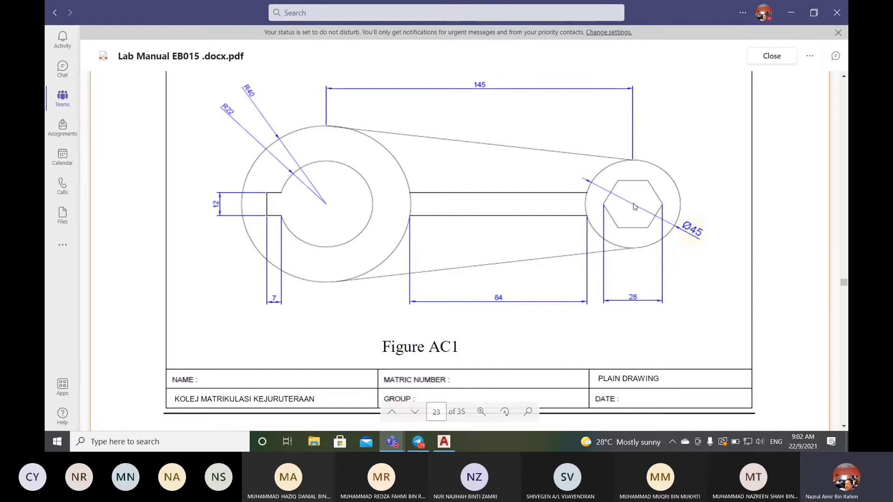
pyautogui.moveTo(444, 446)
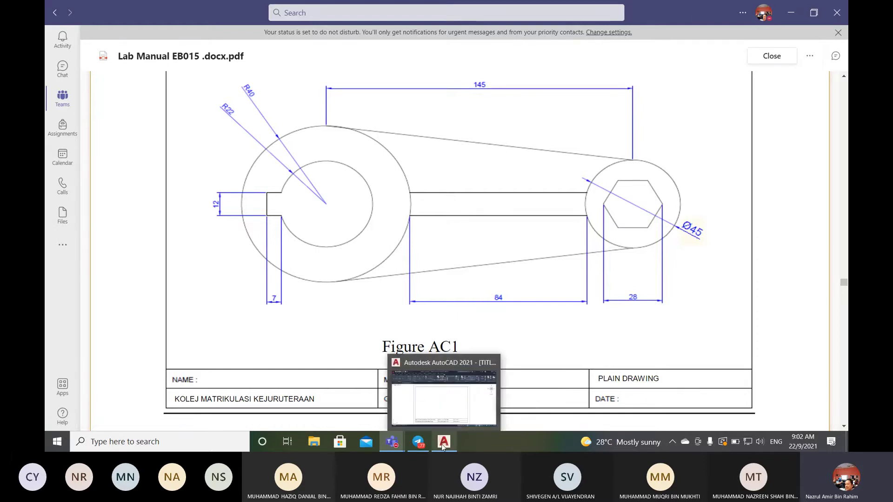
# - Switch back to the TITLE BLOCK BARU drawing and open the Layer Properties Manager
pyautogui.click(449, 414)
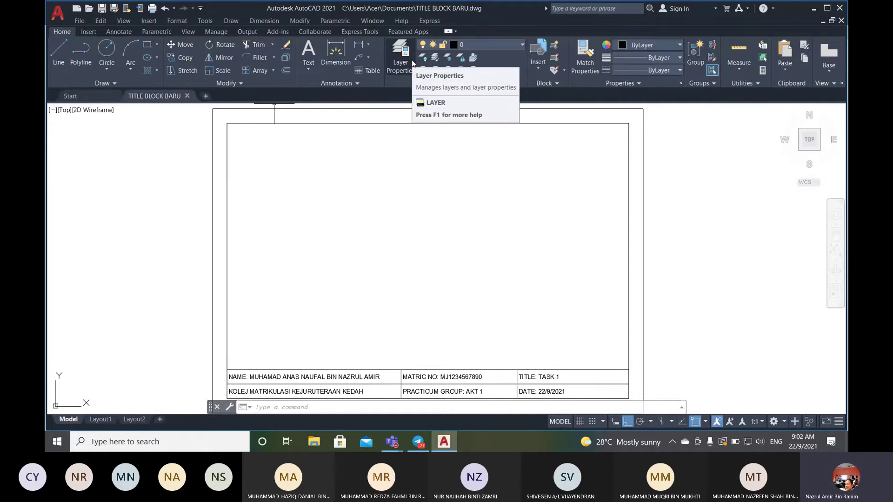
pyautogui.click(406, 65)
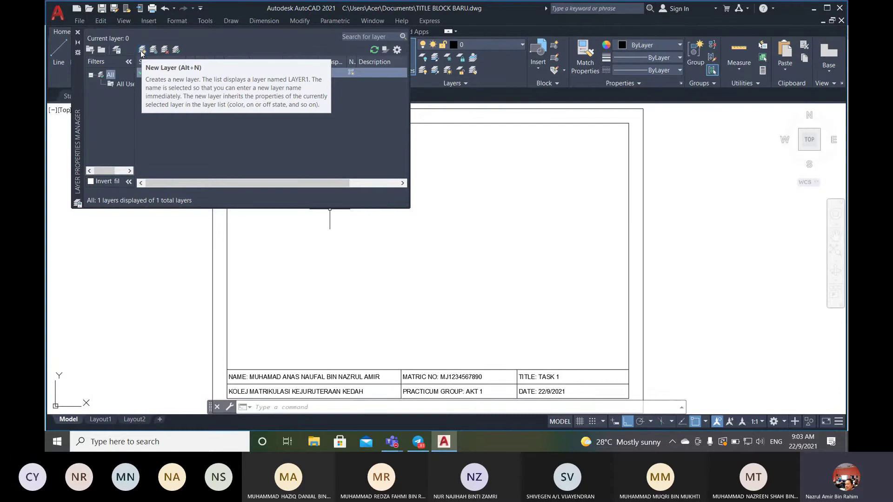
# - Create three new layers and rename Layer1 to OBJEK
pyautogui.click(141, 51)
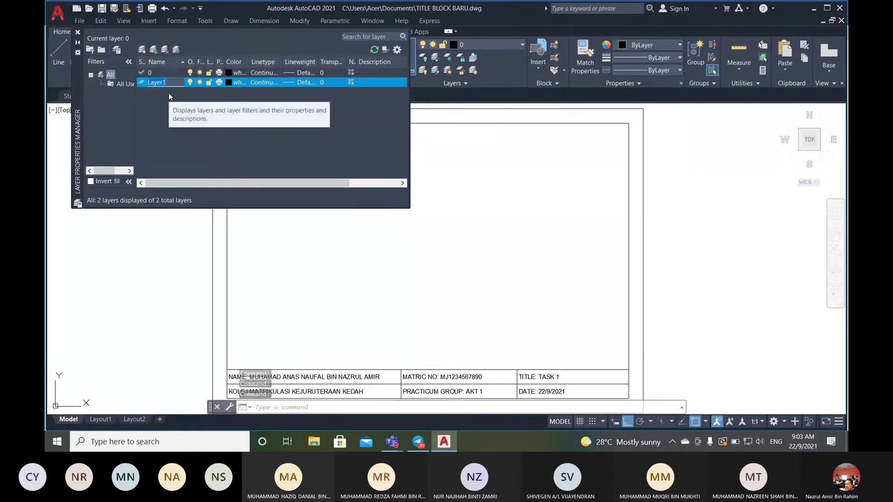
pyautogui.click(142, 50)
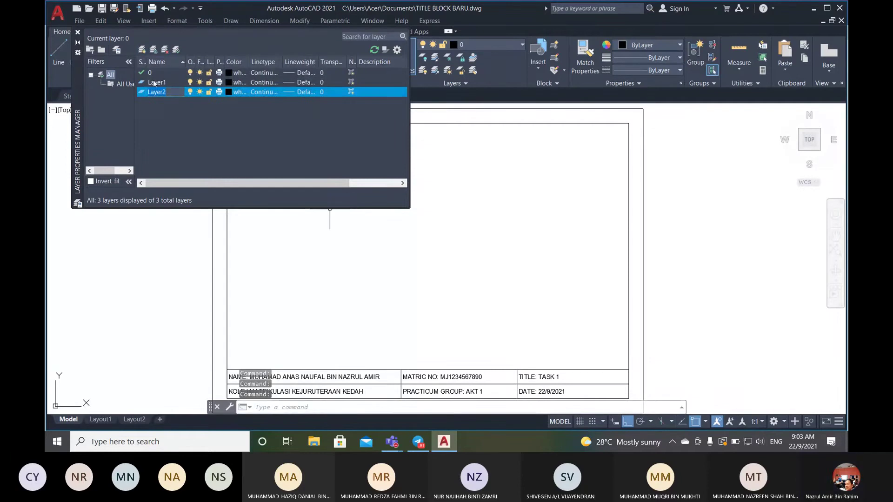
pyautogui.click(142, 50)
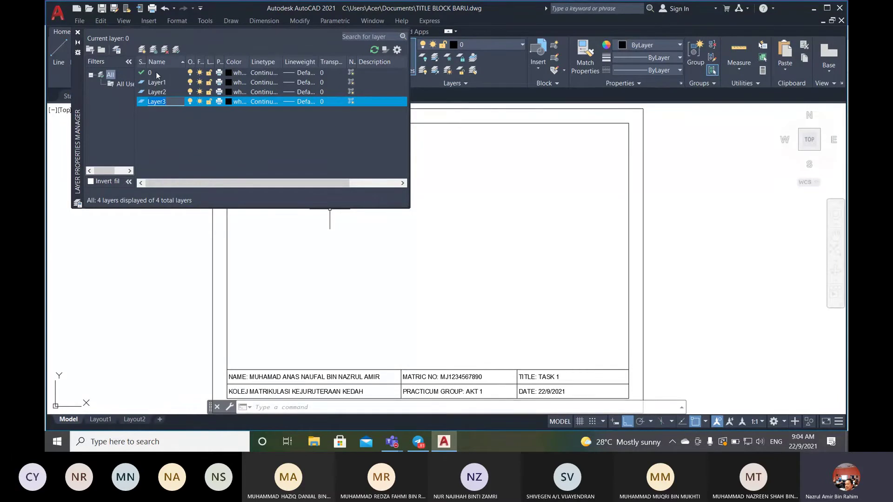
pyautogui.click(168, 84)
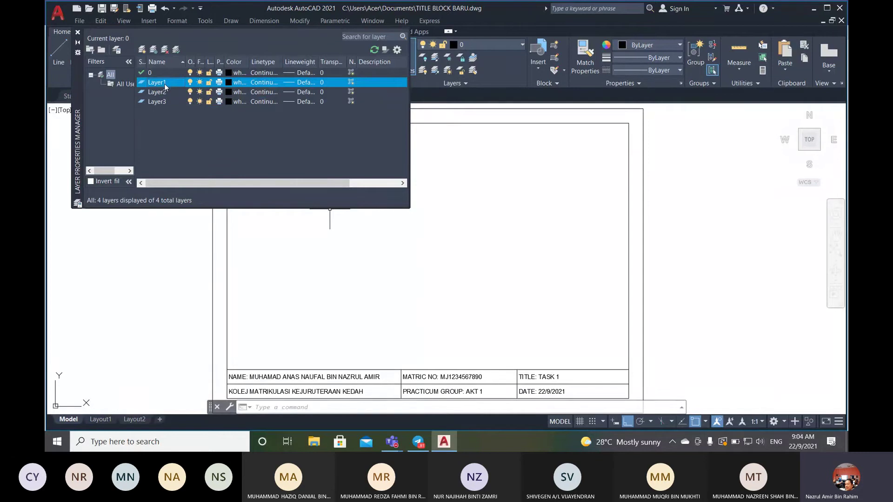
pyautogui.click(166, 84)
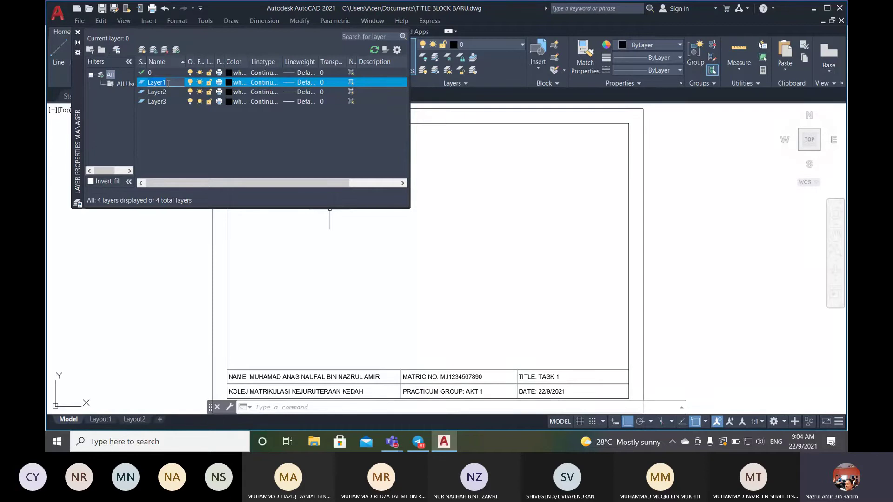
pyautogui.press('BackSpace')
pyautogui.write('OBJE')
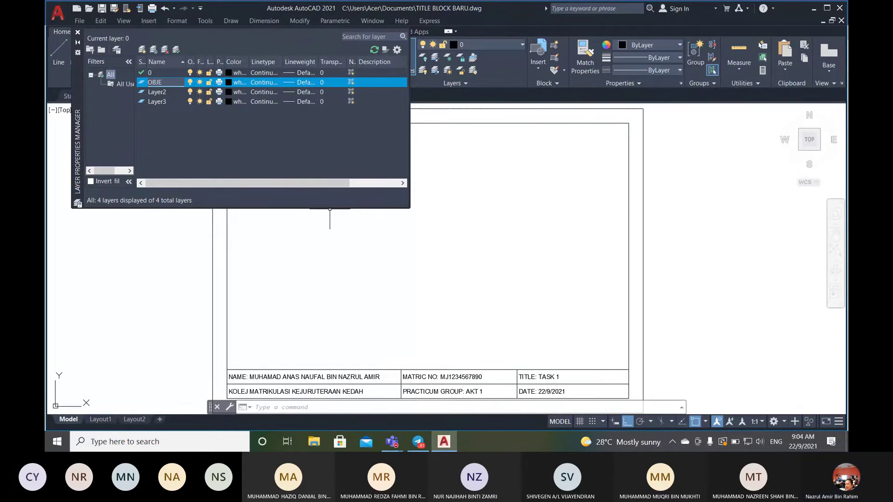
pyautogui.write('K')
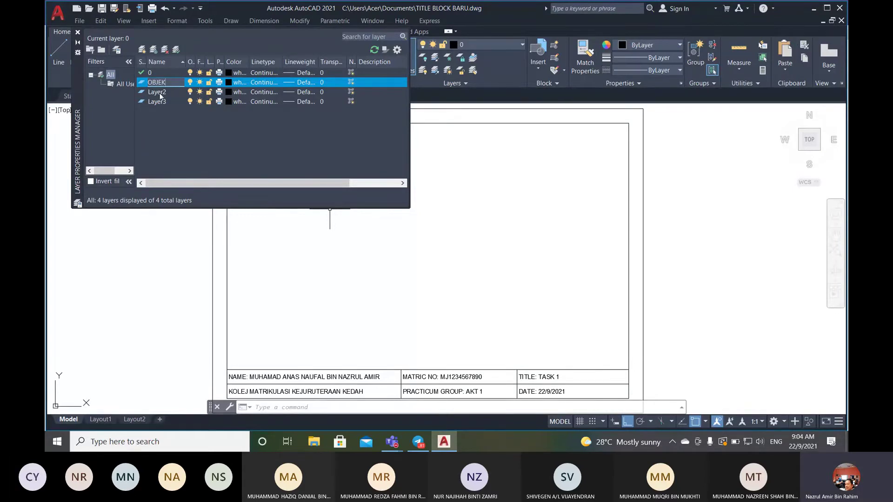
# - Rename Layer2 to DIMENSION, leaving Layer3 selected
pyautogui.click(160, 93)
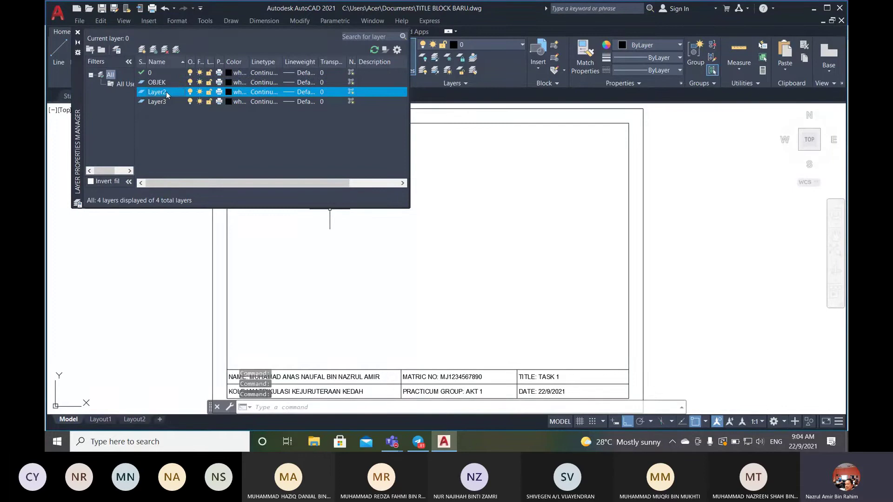
pyautogui.click(167, 94)
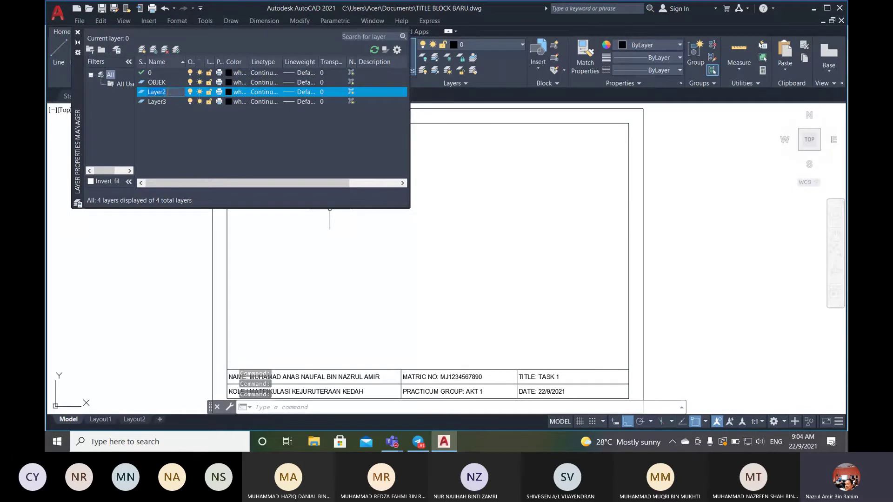
pyautogui.press('BackSpace')
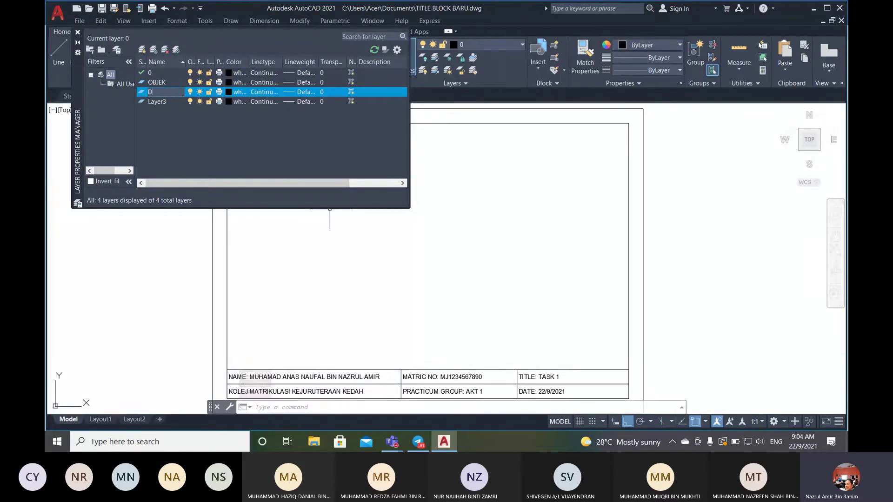
pyautogui.write('DIMENSION')
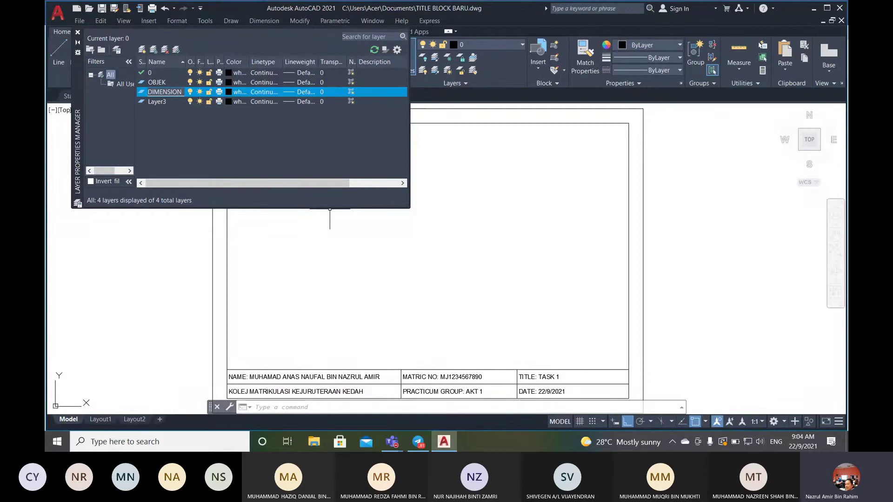
pyautogui.press('Return')
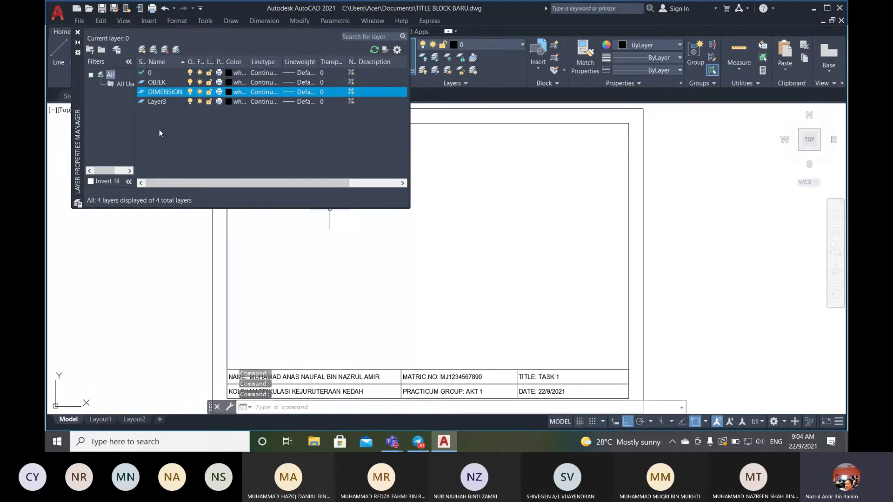
pyautogui.click(158, 102)
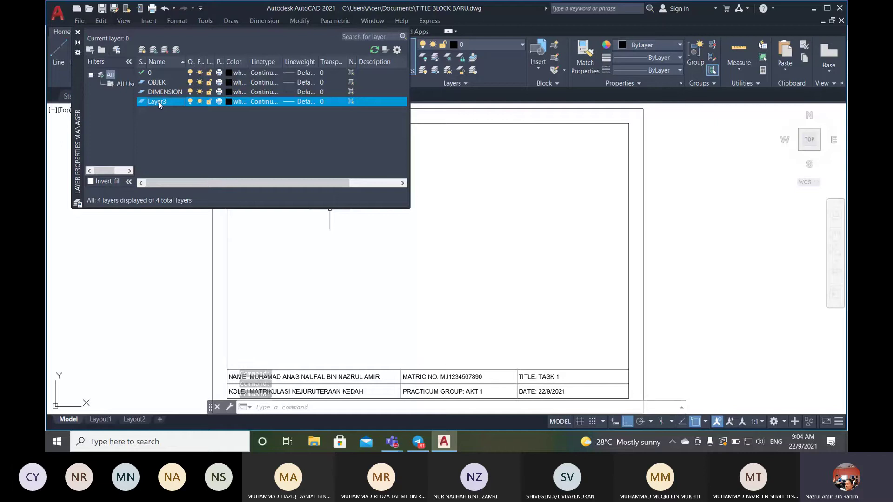
# - Delete the spare Layer3, leaving only layers 0, DIMENSION and OBJEK
pyautogui.click(165, 50)
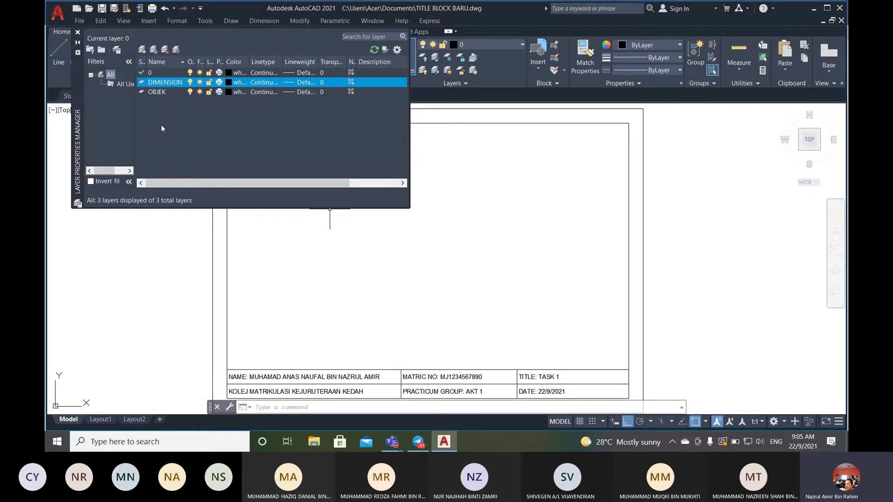
pyautogui.click(152, 73)
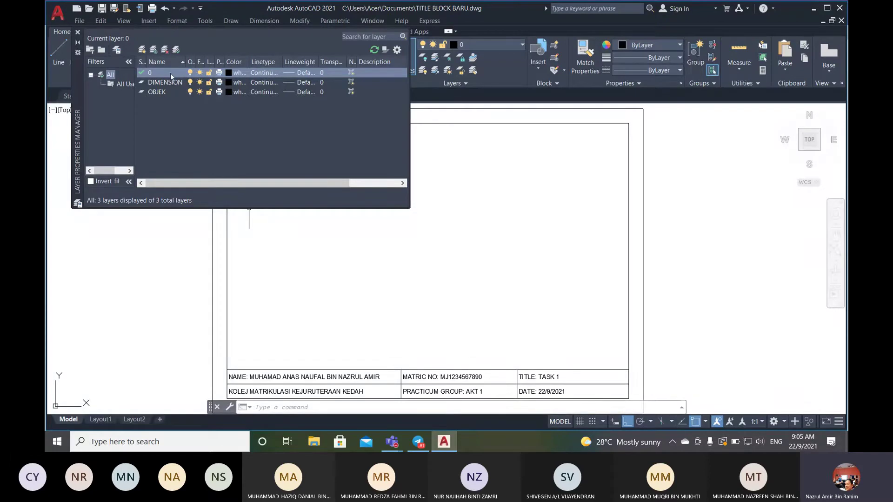
# - Switch the current layer among 0, OBJEK and DIMENSION, ending on DIMENSION, and close the palette
pyautogui.click(169, 99)
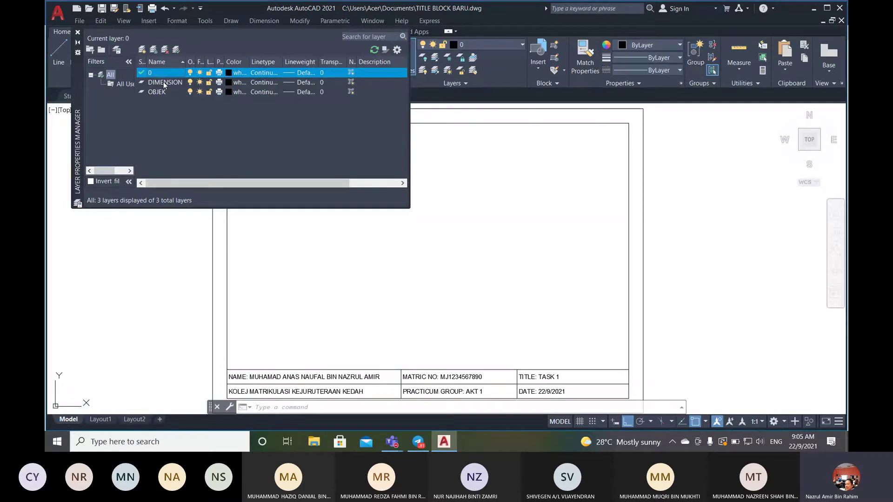
pyautogui.doubleClick(163, 82)
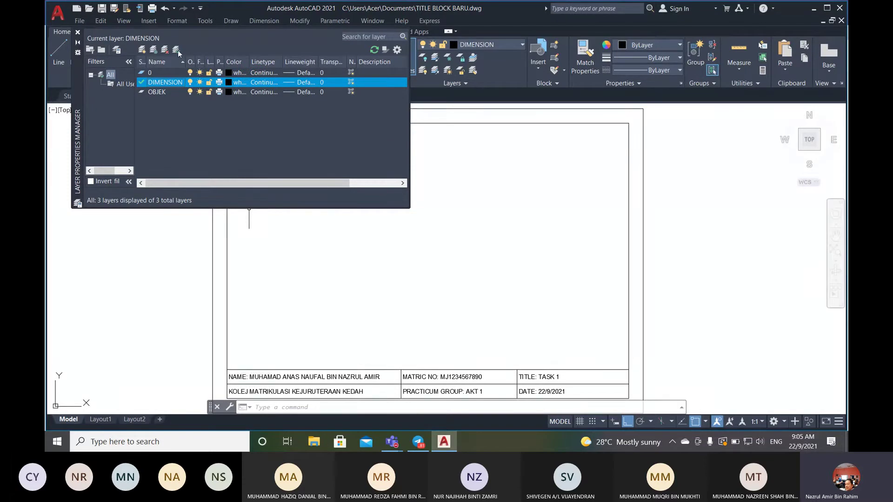
pyautogui.click(163, 92)
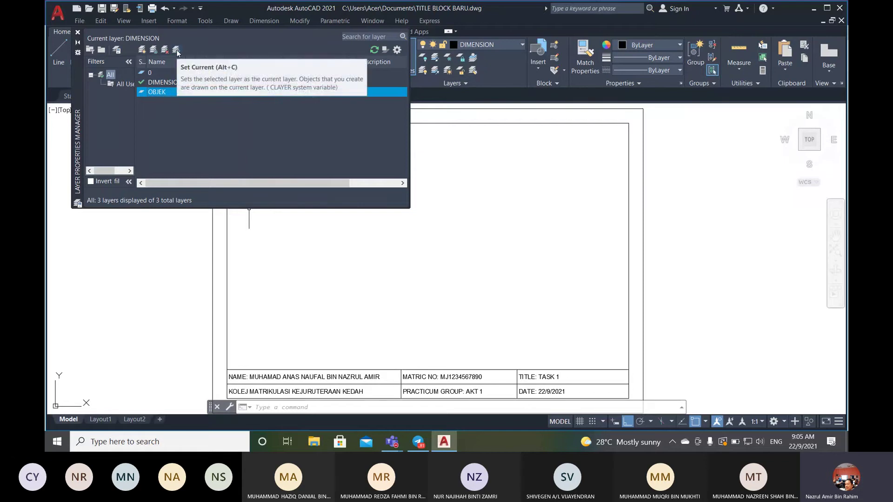
pyautogui.click(177, 51)
pyautogui.doubleClick(162, 82)
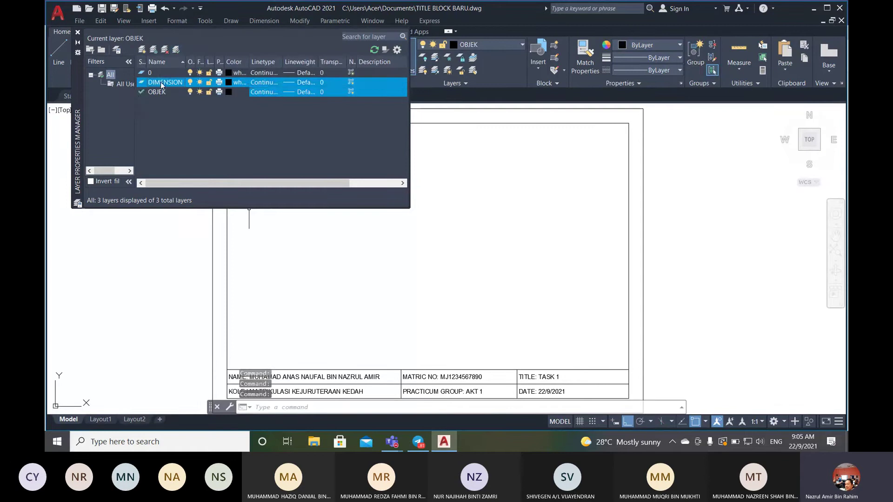
pyautogui.click(162, 74)
pyautogui.doubleClick(163, 74)
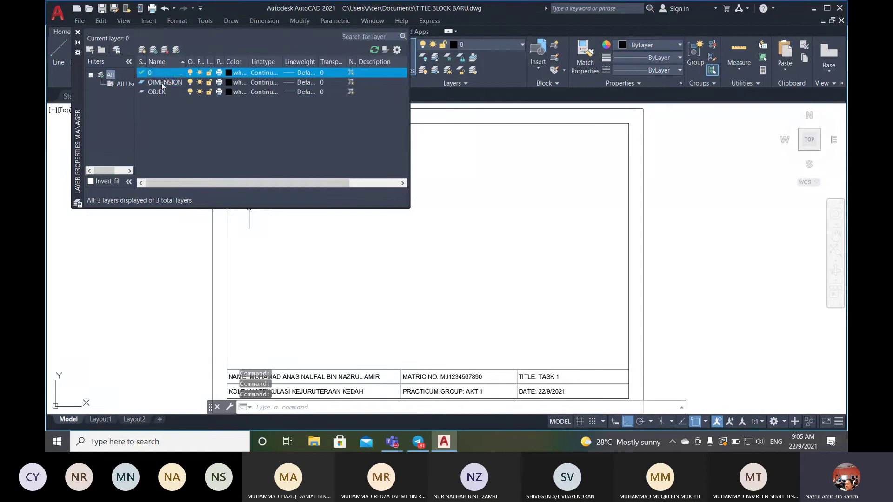
pyautogui.doubleClick(162, 83)
pyautogui.doubleClick(160, 93)
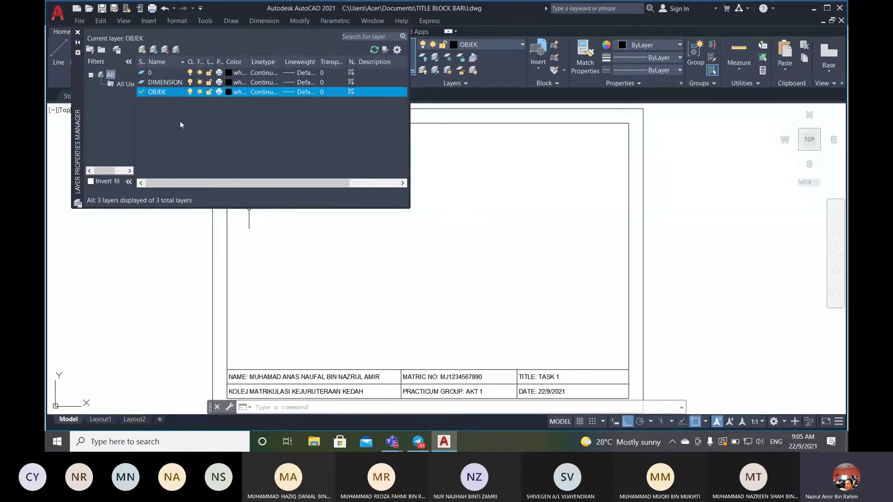
pyautogui.doubleClick(162, 82)
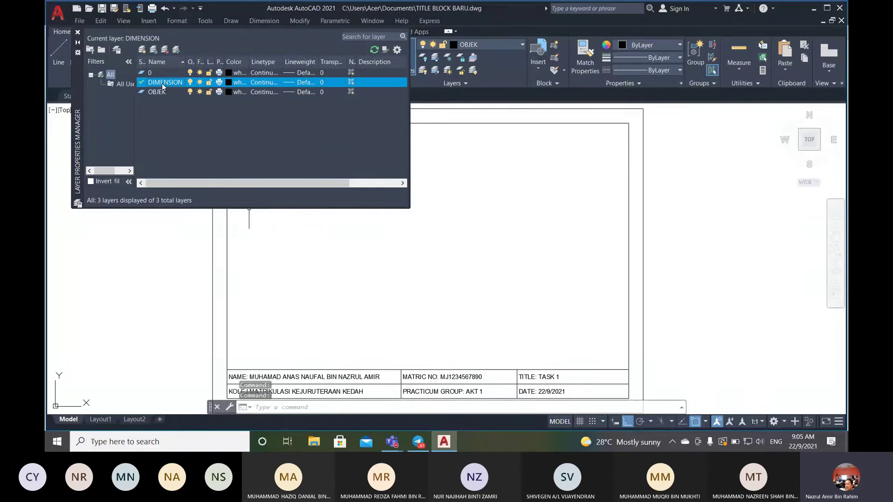
pyautogui.click(78, 32)
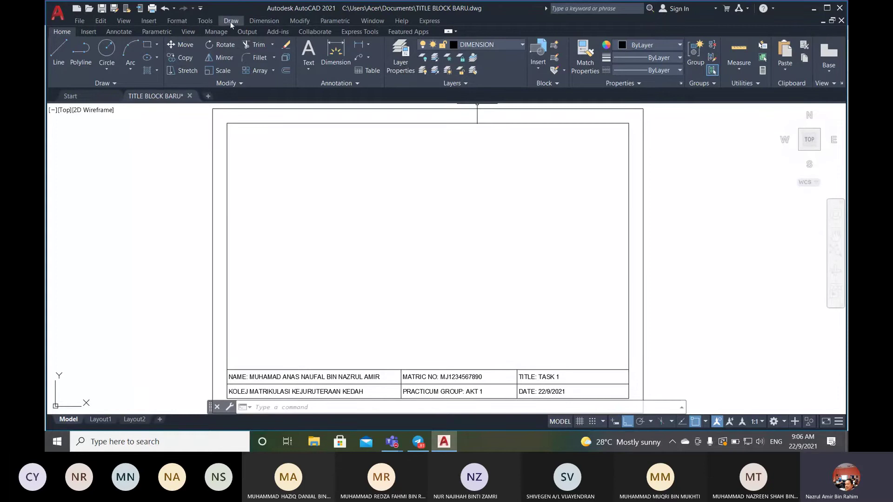
# - Open the Format menu listing layer, colour and style settings
pyautogui.click(180, 20)
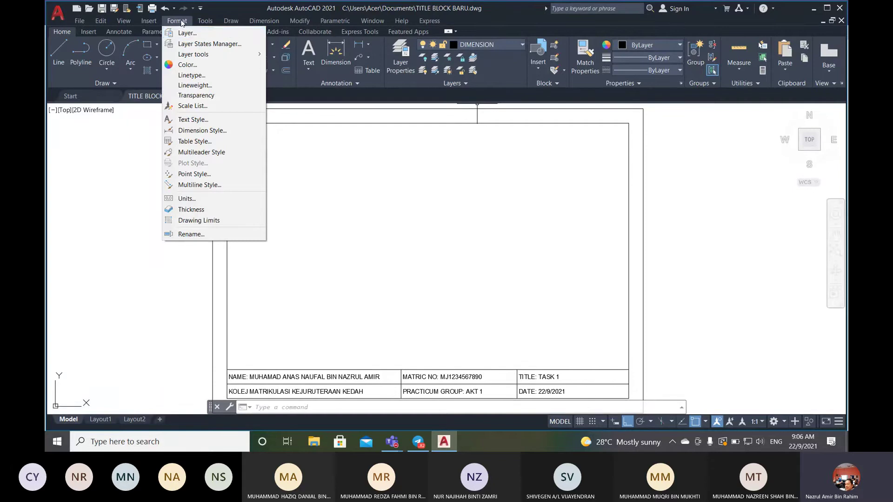
# - Reopen the Layer Properties Manager via the LAYER command, showing layers 0, DIMENSION and OBJEK
pyautogui.click(194, 37)
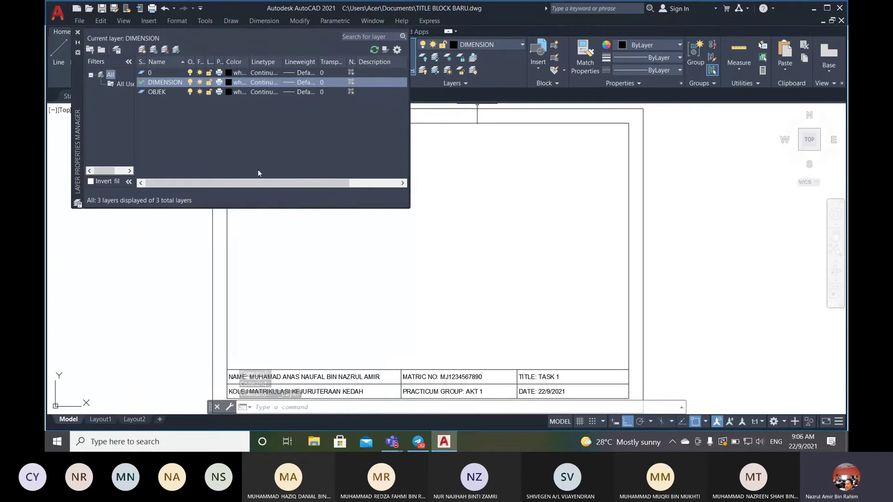
pyautogui.click(77, 32)
pyautogui.click(343, 406)
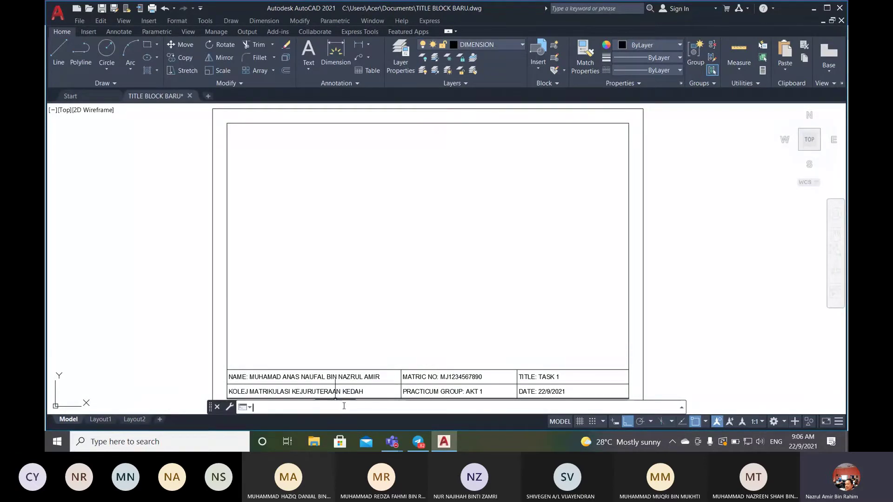
pyautogui.write('LAYER')
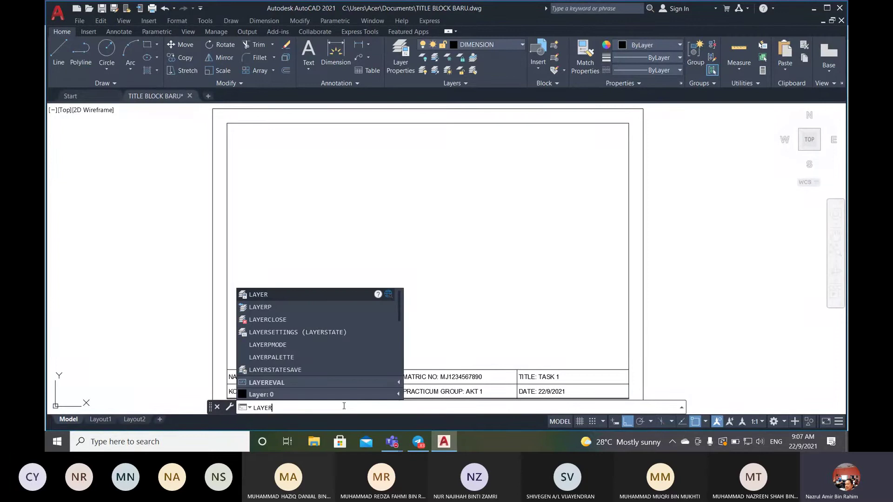
pyautogui.press('Return')
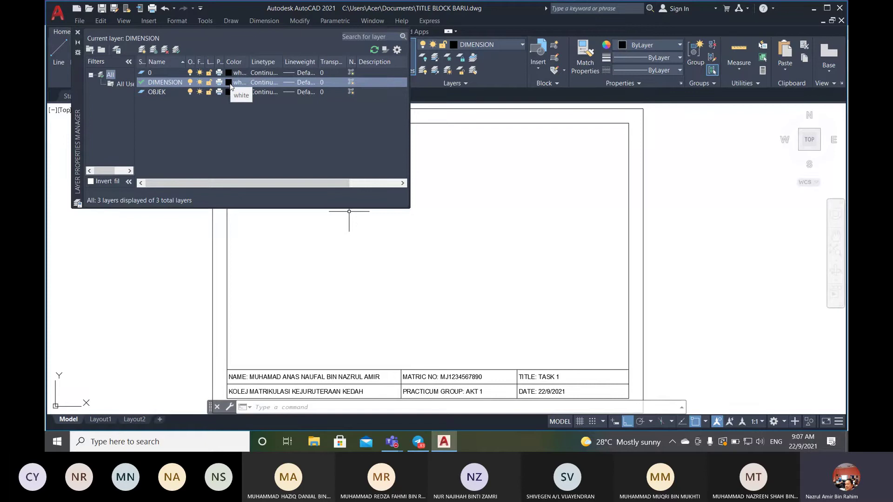
# - Give the DIMENSION layer the blue index colour
pyautogui.click(230, 83)
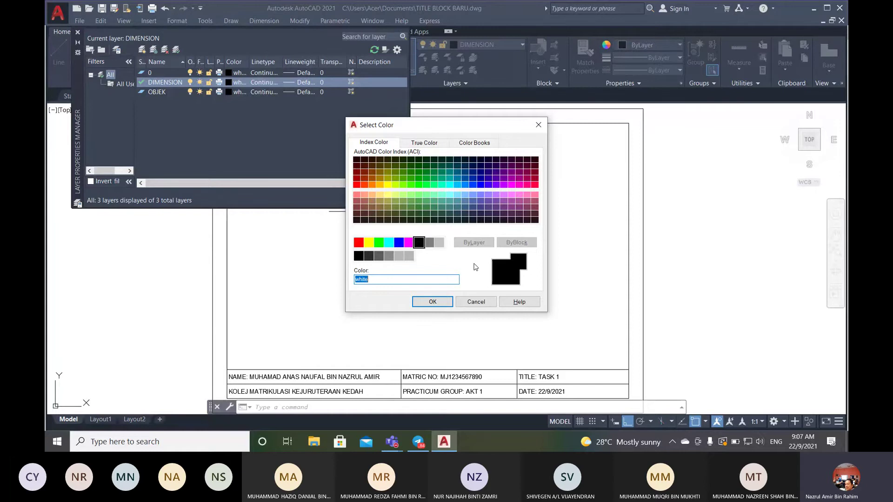
pyautogui.click(397, 242)
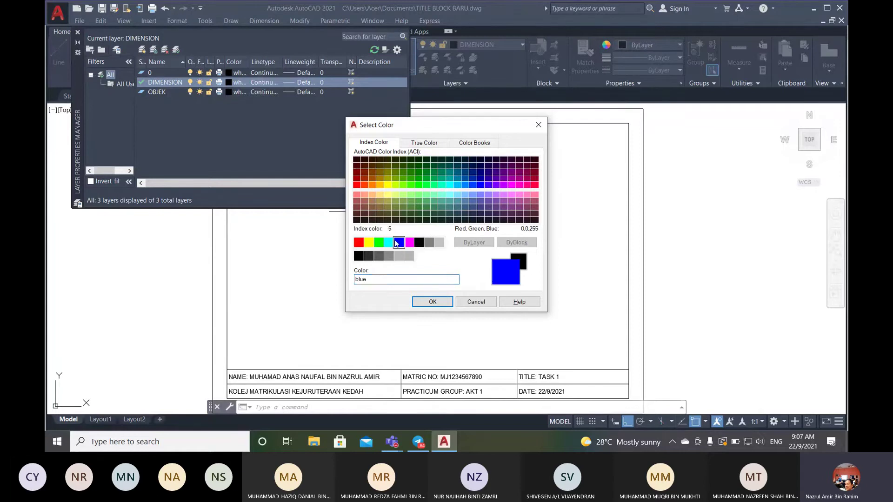
pyautogui.click(433, 302)
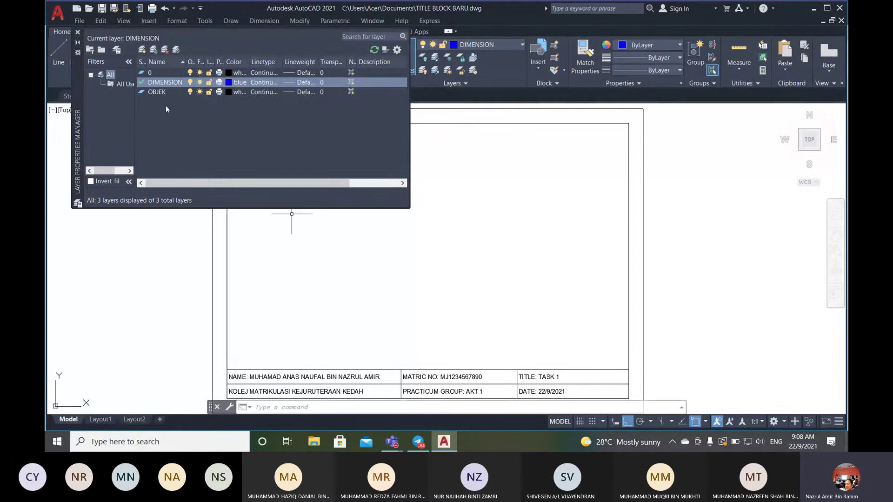
# - Select OBJEK, widen the layer palette and its On column, then close the palette
pyautogui.click(160, 92)
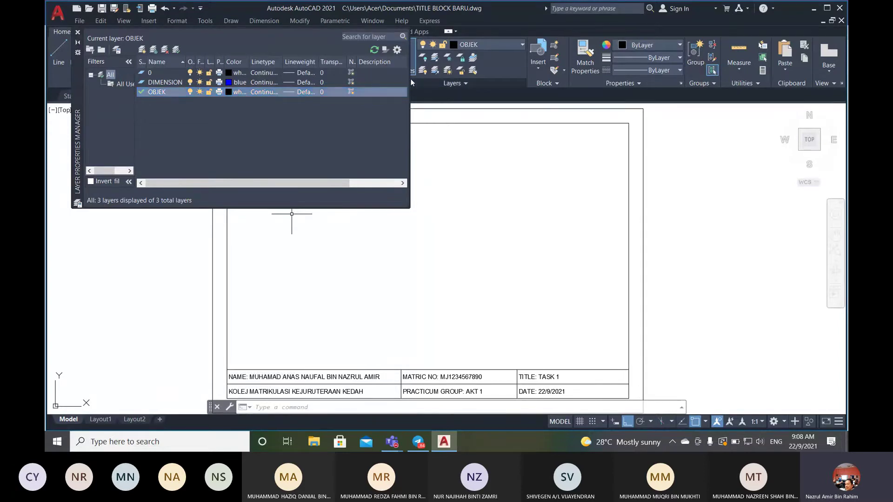
pyautogui.moveTo(409, 78); pyautogui.dragTo(414, 112)
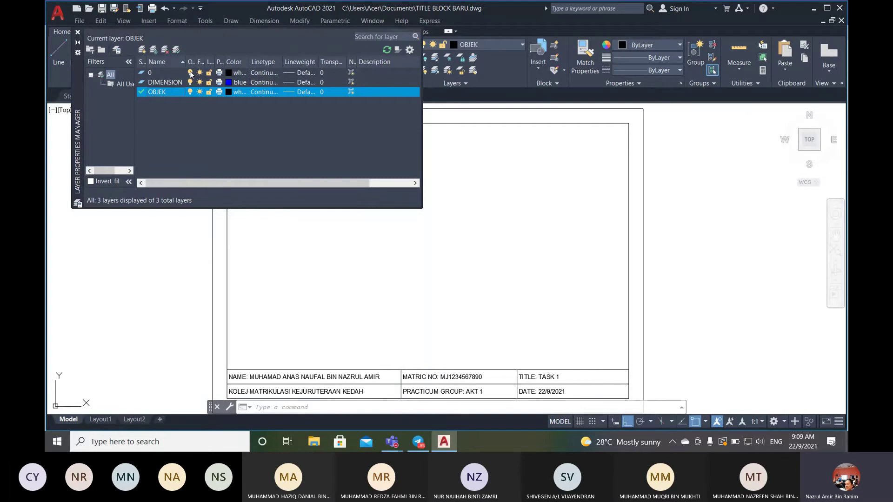
pyautogui.moveTo(194, 62); pyautogui.dragTo(287, 63)
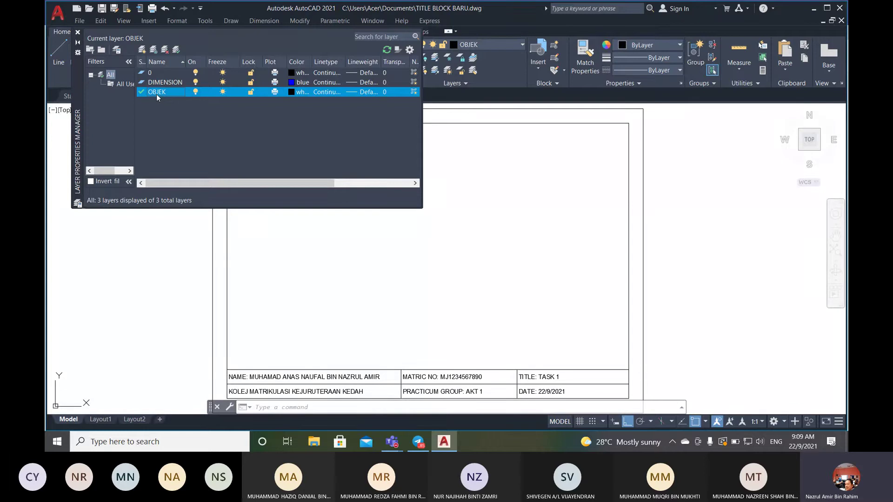
pyautogui.click(78, 33)
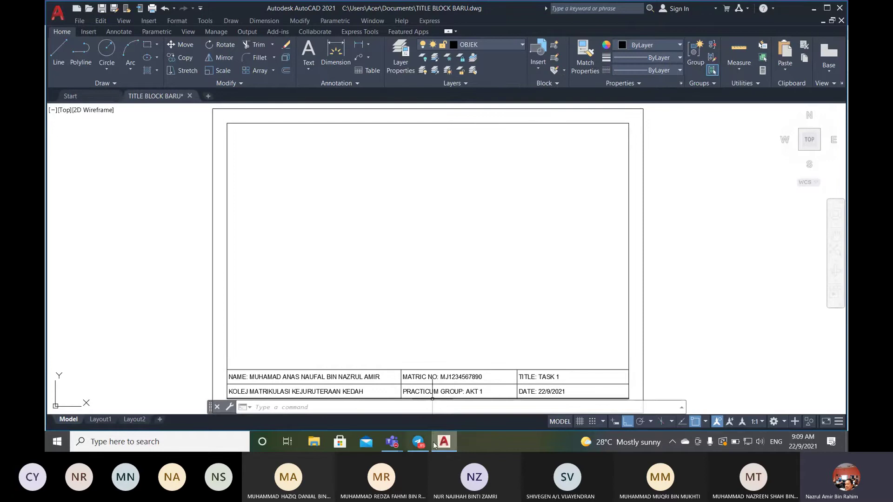
pyautogui.click(397, 448)
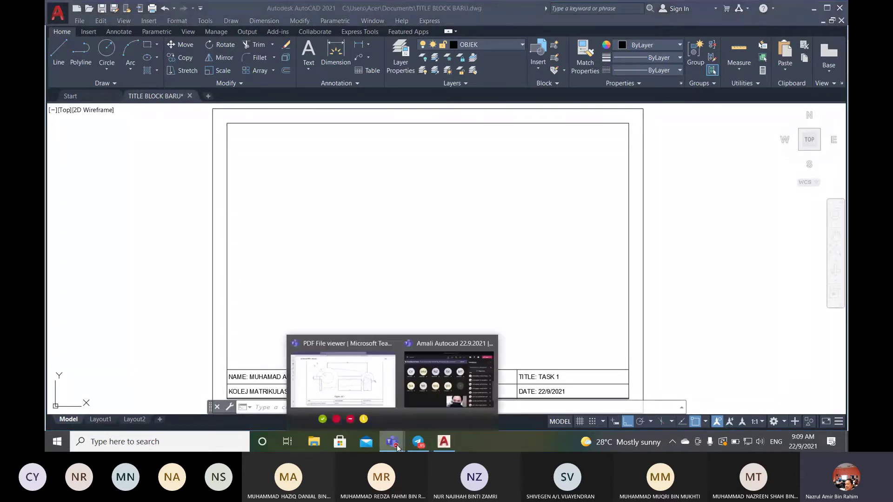
pyautogui.click(343, 379)
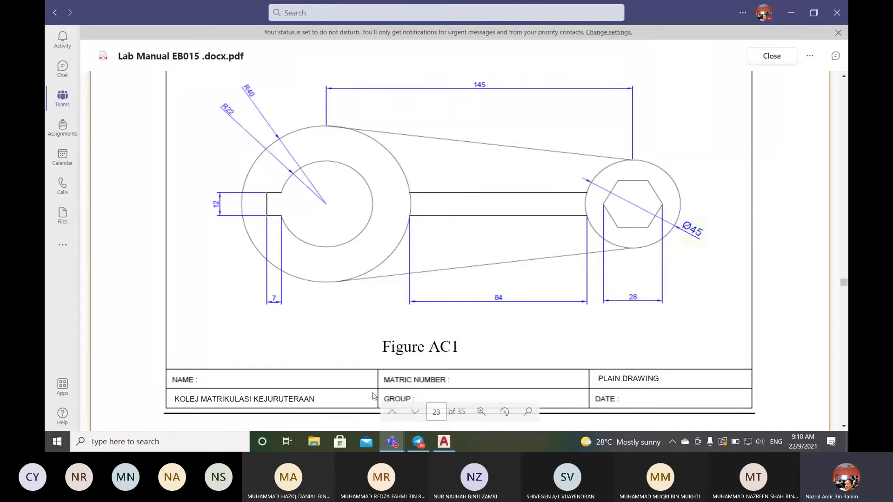
pyautogui.click(444, 441)
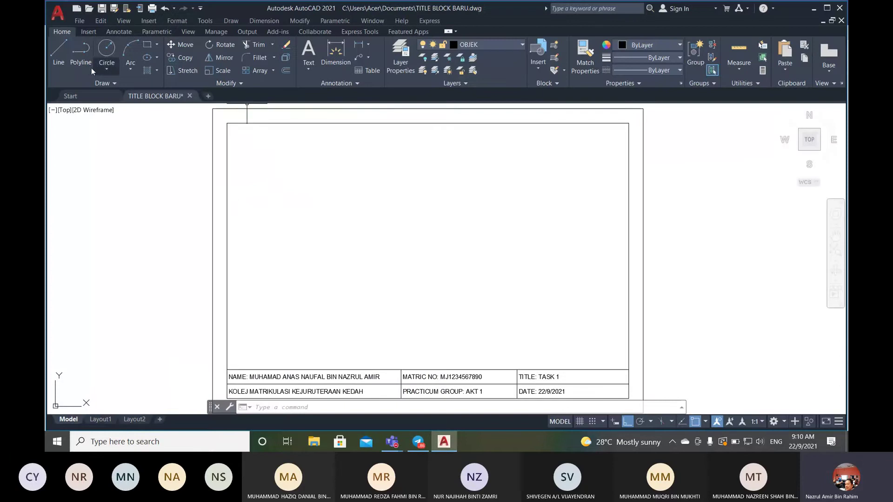
# - Draw a 145-unit horizontal line inside the title block frame
pyautogui.click(58, 52)
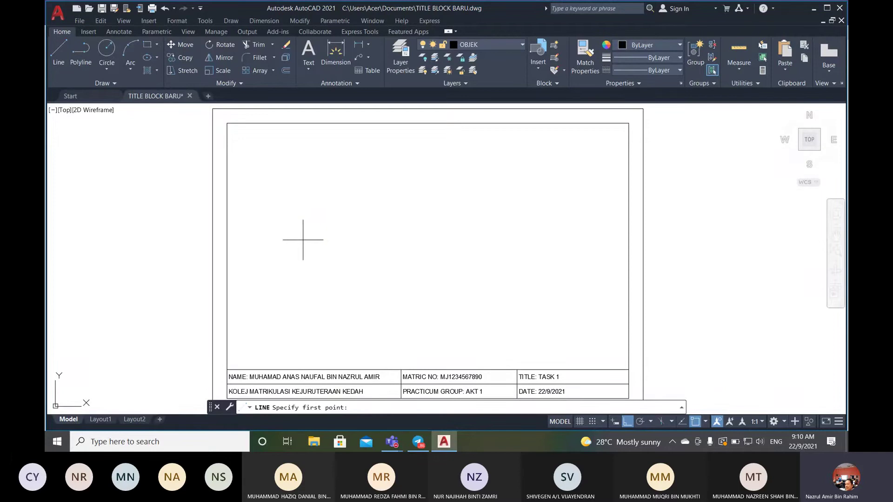
pyautogui.click(303, 240)
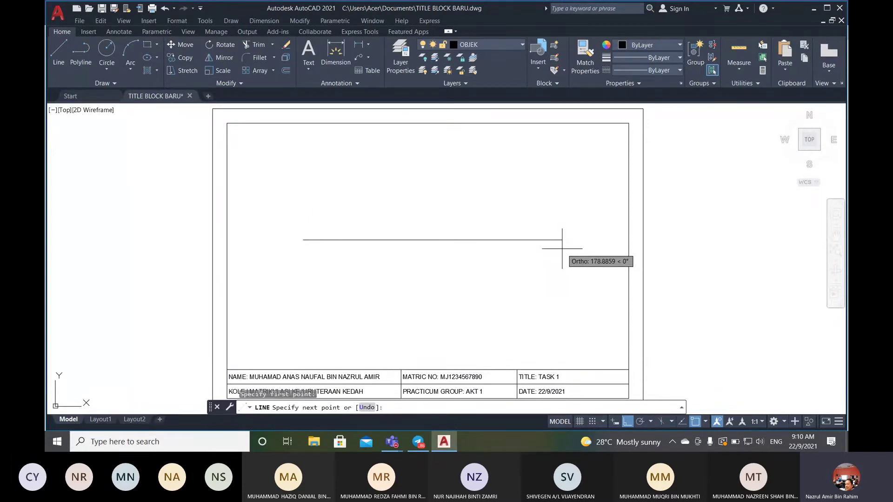
pyautogui.write('145')
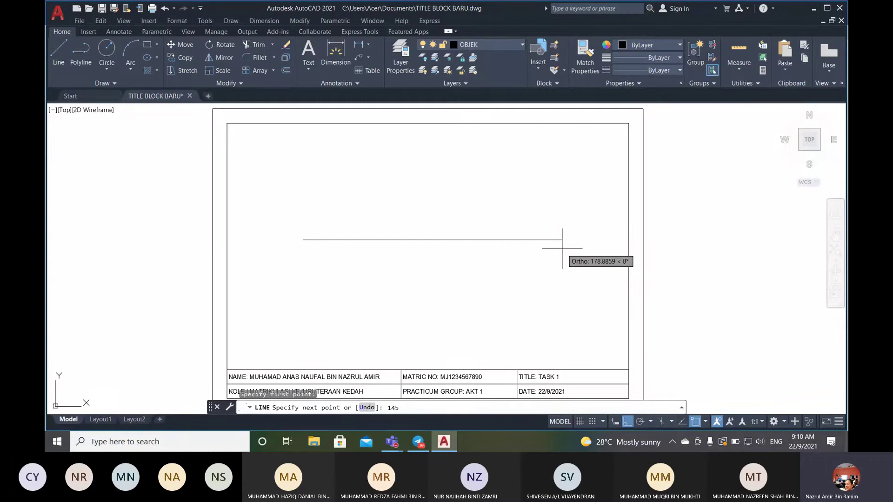
pyautogui.press('Return')
pyautogui.press('Return')
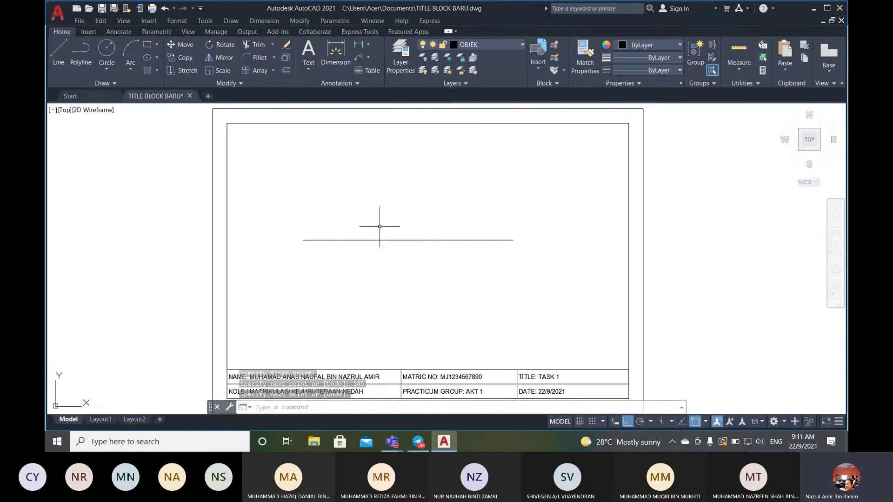
# - Move the 145 line by its left endpoint to a new spot, then view the Figure AC1 reference
pyautogui.click(184, 45)
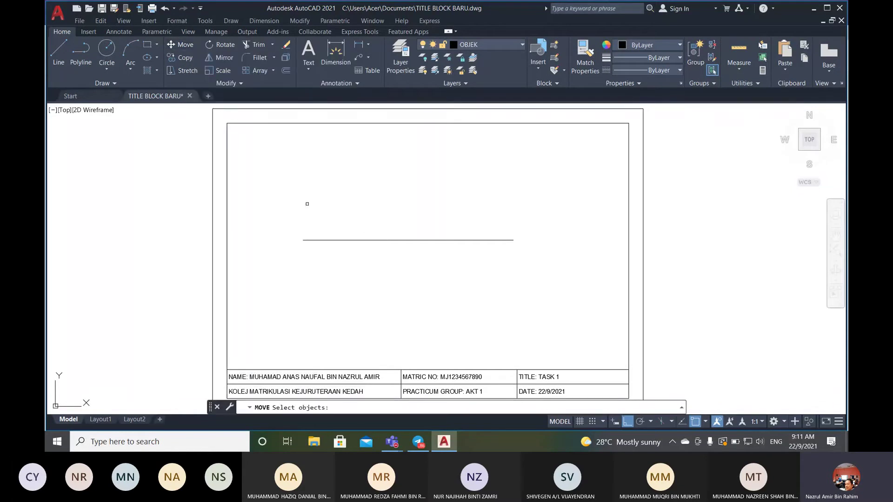
pyautogui.click(351, 240)
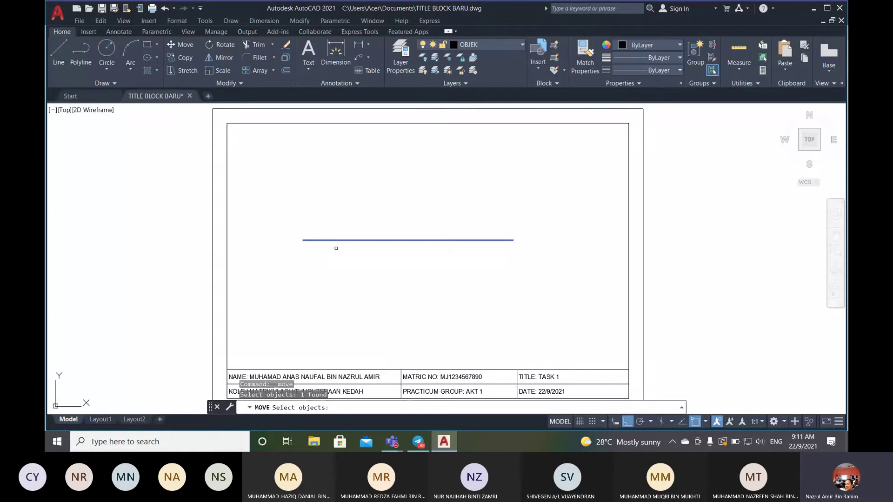
pyautogui.press('Return')
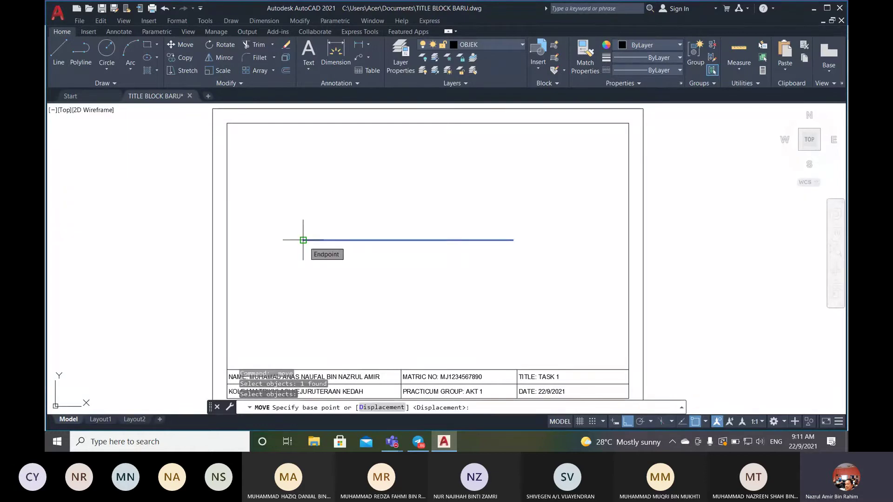
pyautogui.click(303, 240)
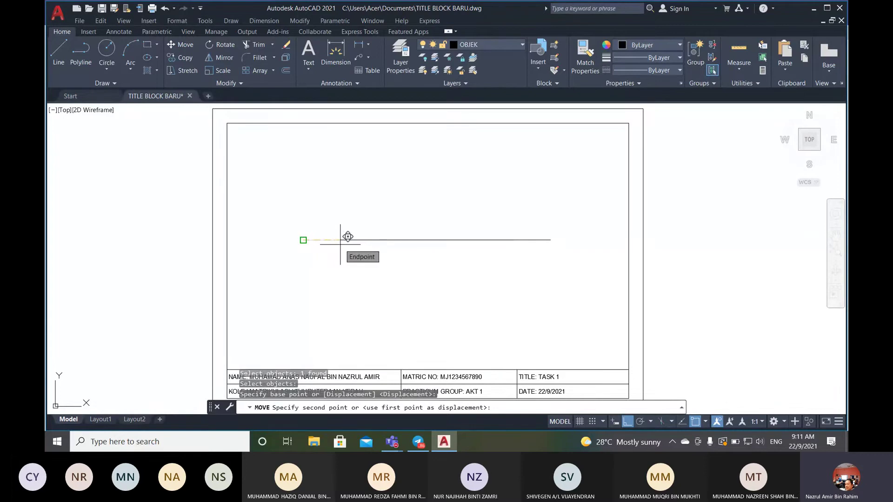
pyautogui.click(348, 237)
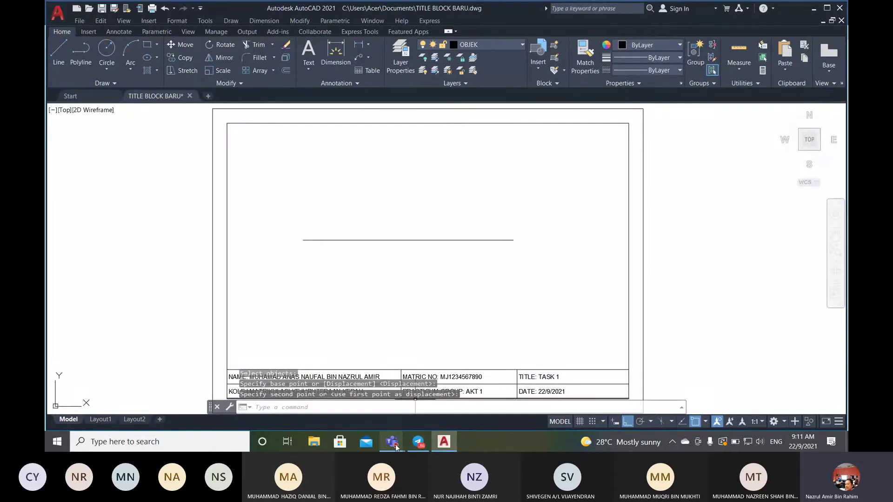
pyautogui.moveTo(396, 447)
pyautogui.click(372, 395)
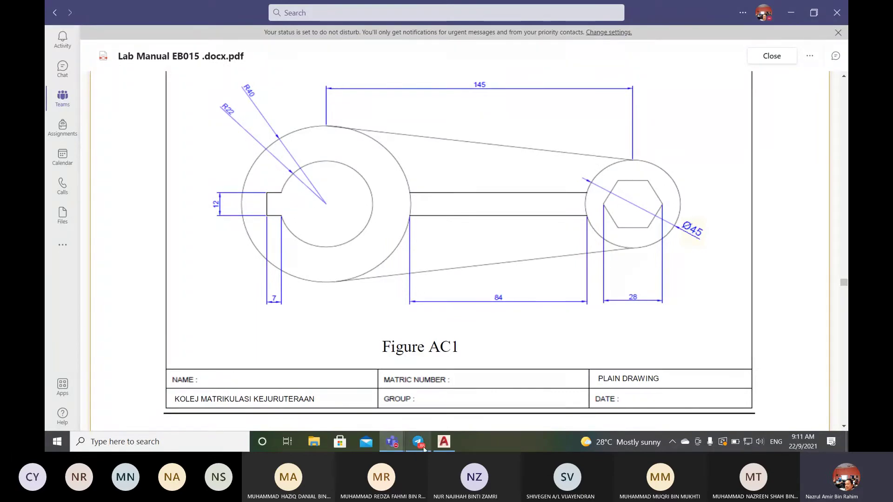
# - Back in the title block drawing, draw a radius 22 circle centred on the line's left endpoint
pyautogui.click(444, 444)
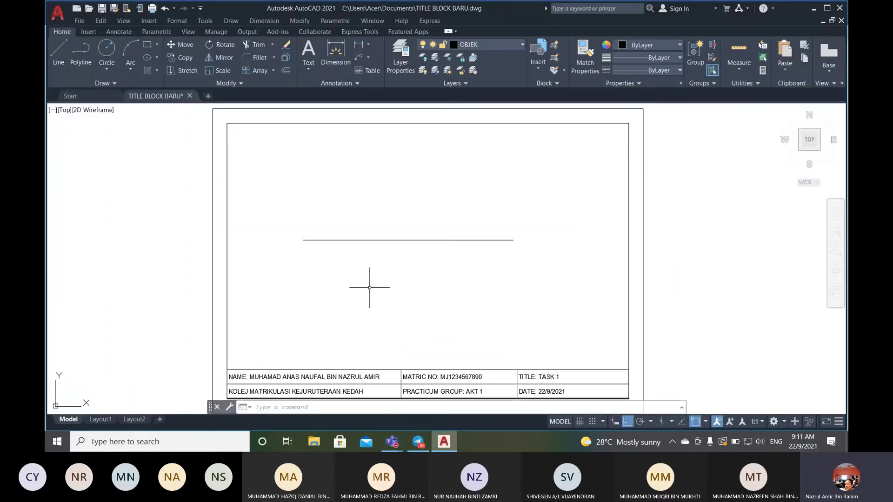
pyautogui.click(106, 67)
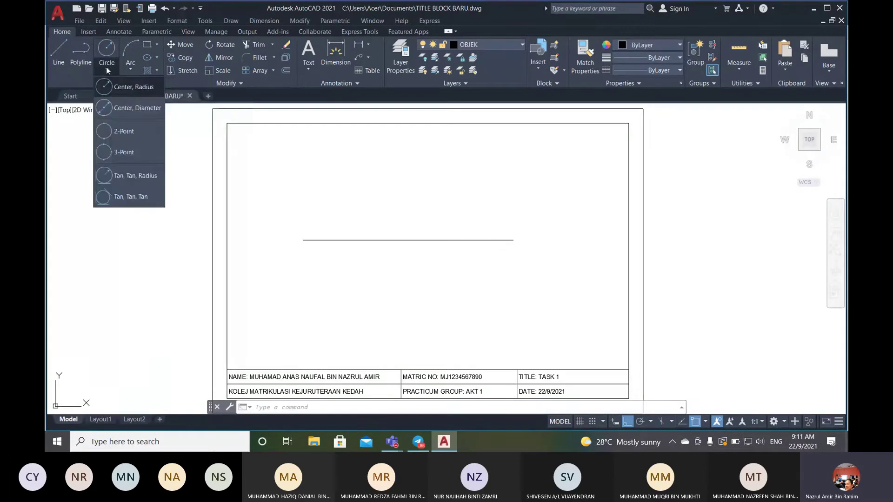
pyautogui.click(134, 89)
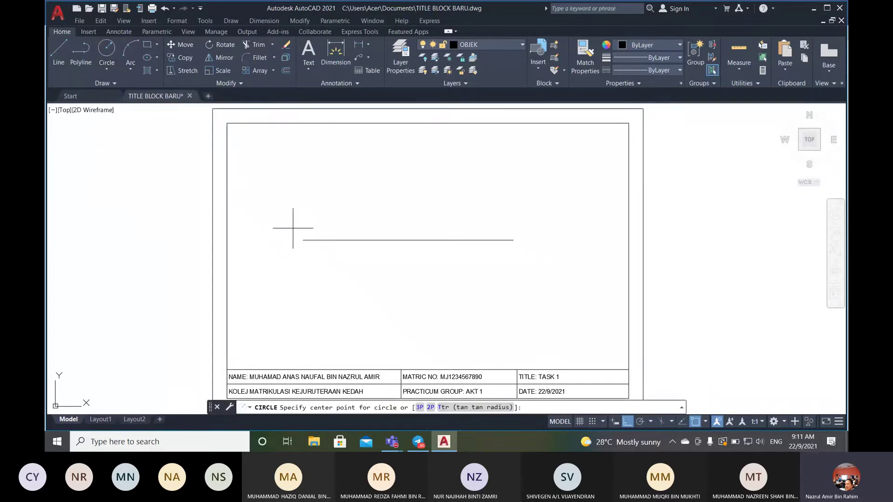
pyautogui.click(303, 240)
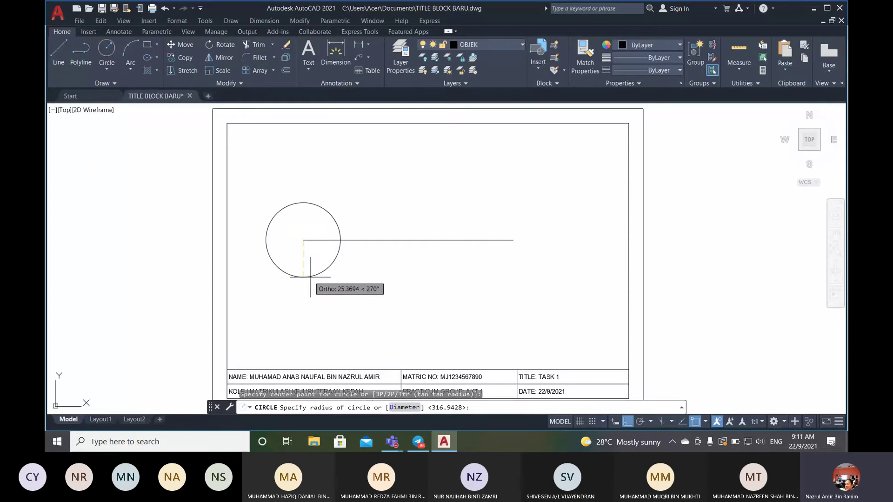
pyautogui.write('22')
pyautogui.press('Return')
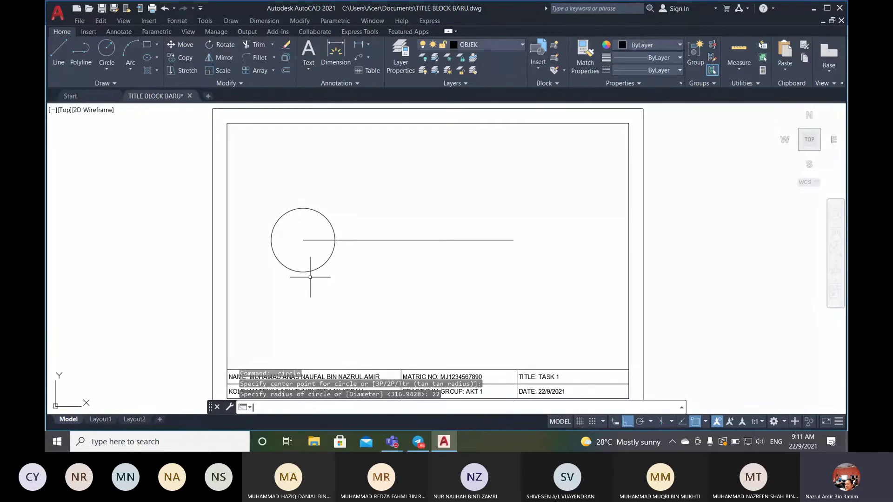
# - Add a concentric radius 40 circle at the same endpoint, then bring up Figure AC1 in Teams
pyautogui.press('Return')
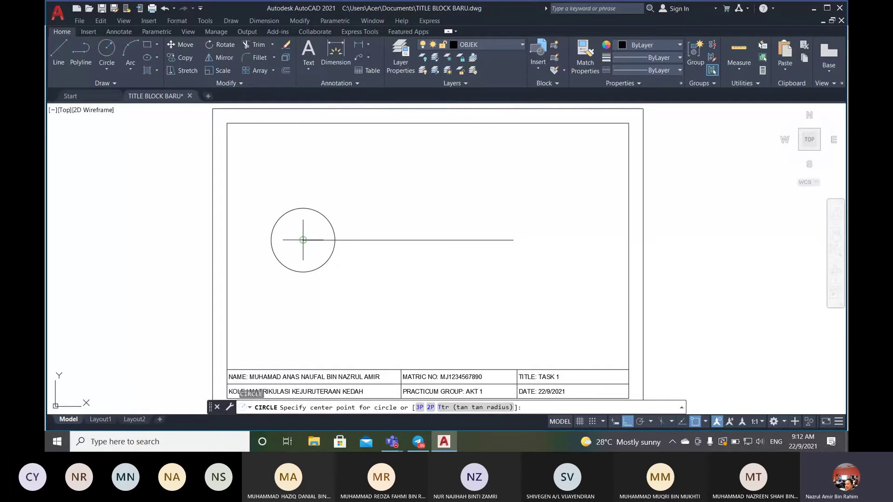
pyautogui.click(303, 240)
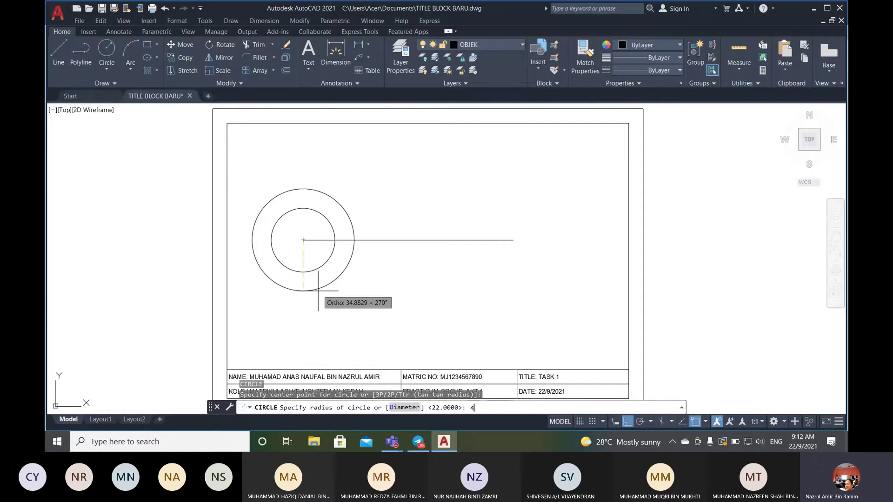
pyautogui.write('40')
pyautogui.press('Return')
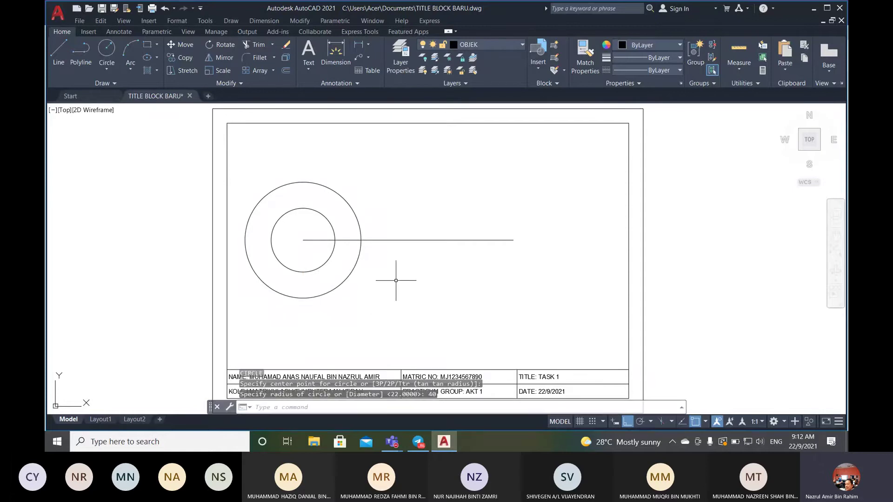
pyautogui.moveTo(392, 439)
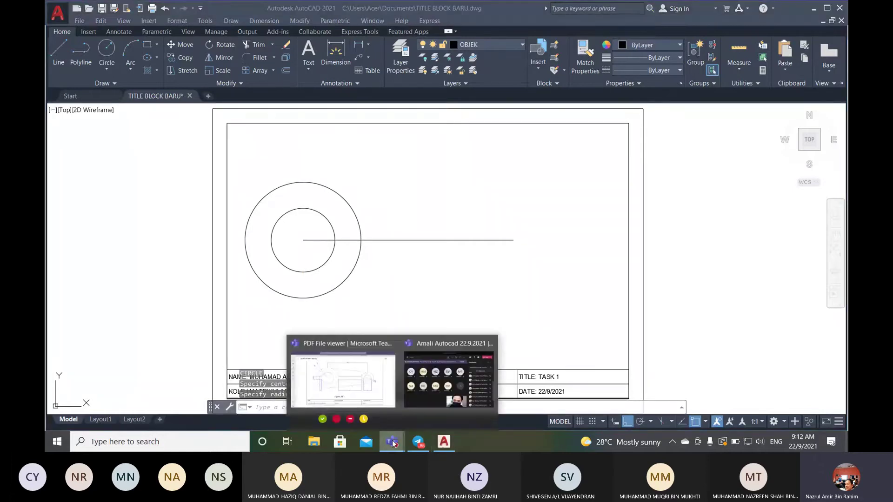
pyautogui.click(342, 377)
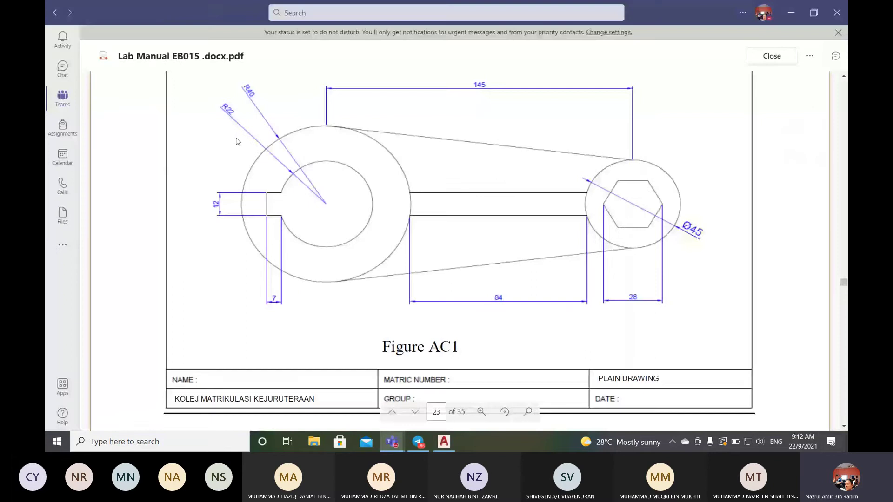
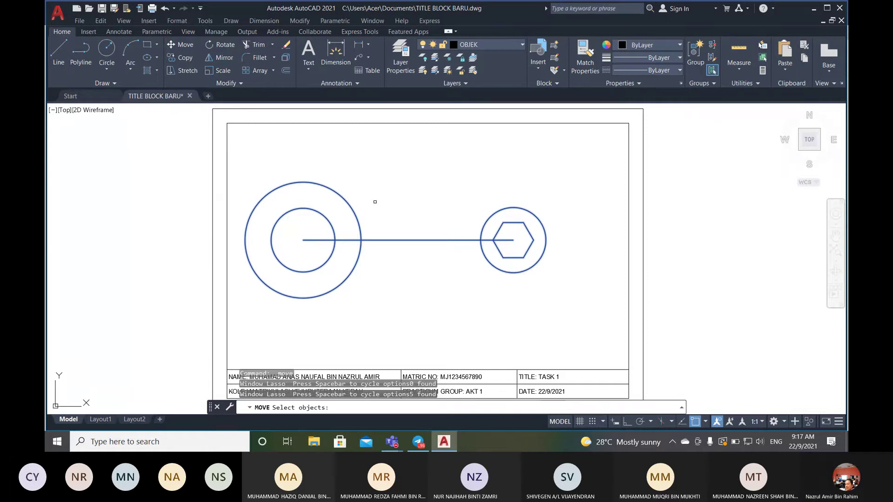
# - Move the figure from the circle centre to a nearby point, then abandon a second move of ALL objects
pyautogui.press('Return')
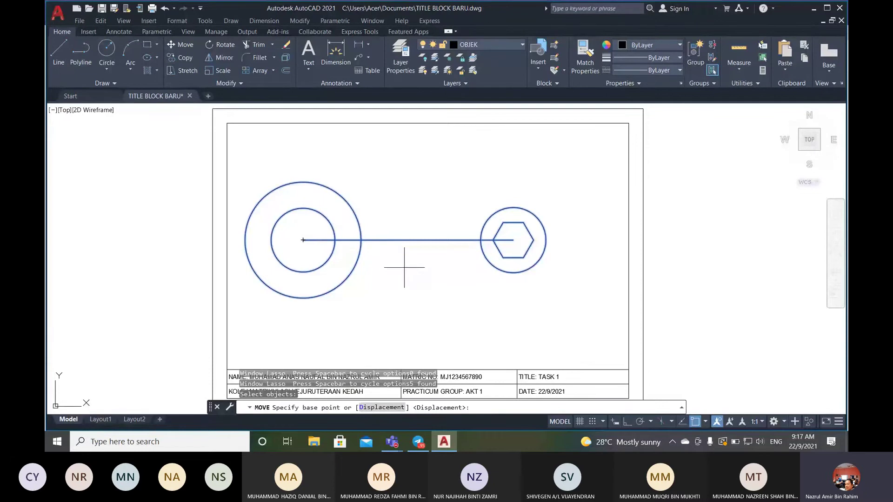
pyautogui.click(303, 240)
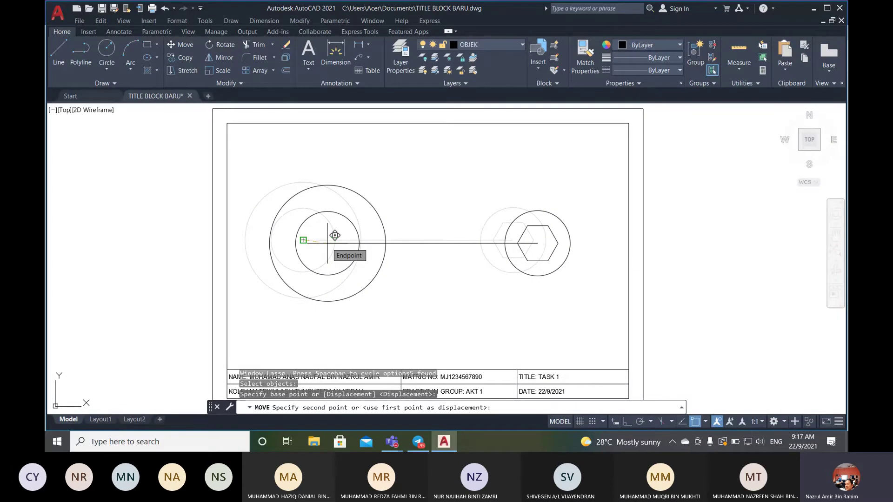
pyautogui.click(327, 242)
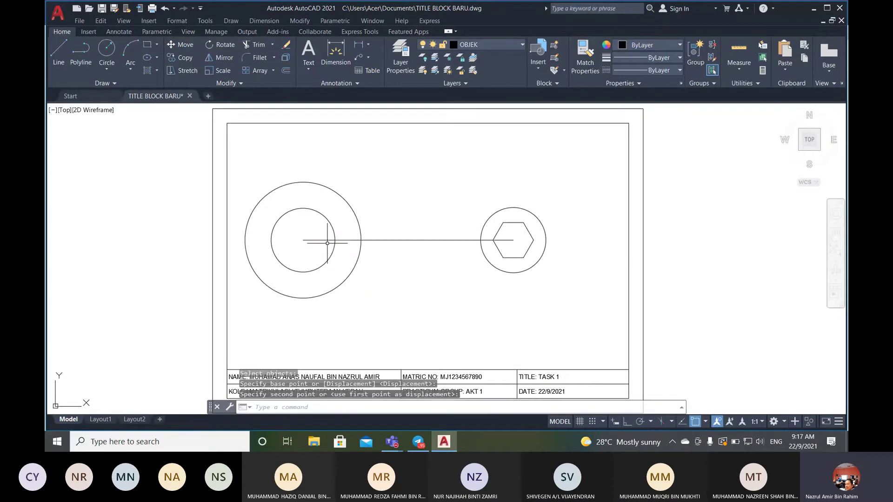
pyautogui.click(188, 43)
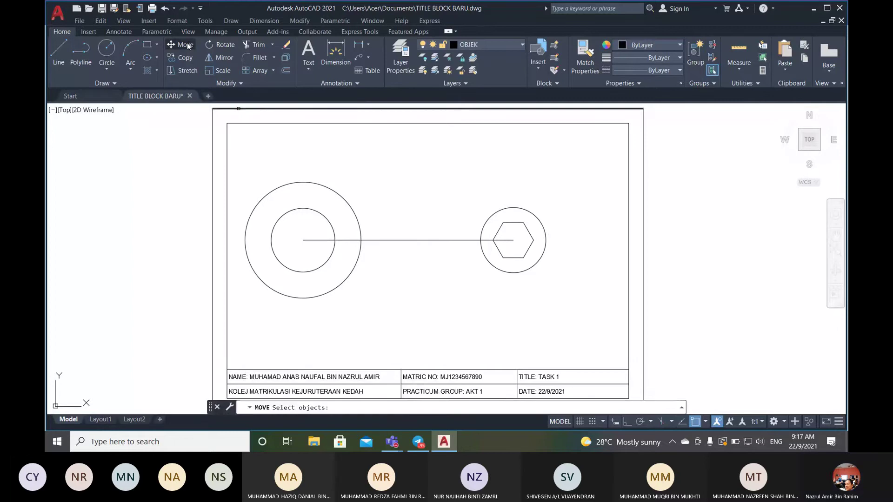
pyautogui.write('A')
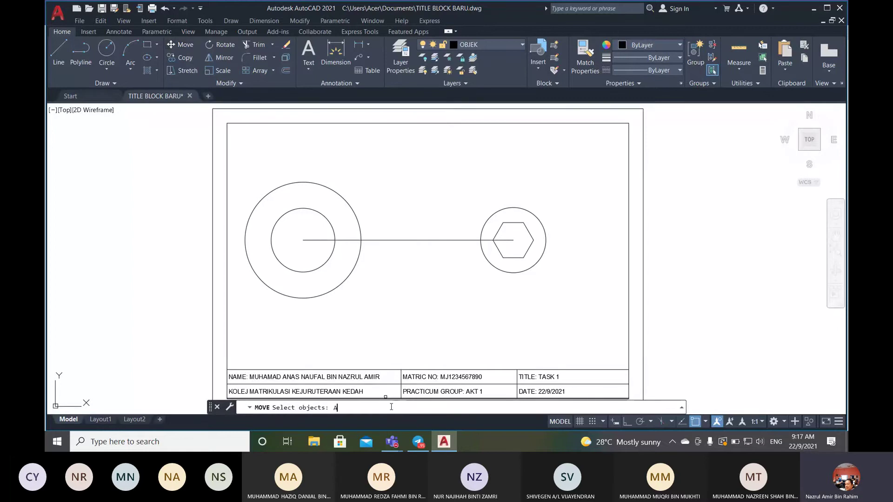
pyautogui.write('LL')
pyautogui.press('Return')
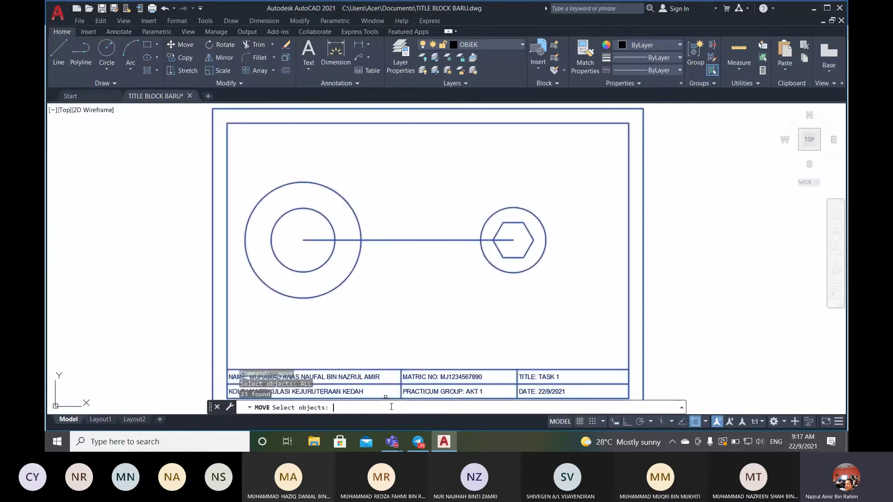
pyautogui.press('Escape')
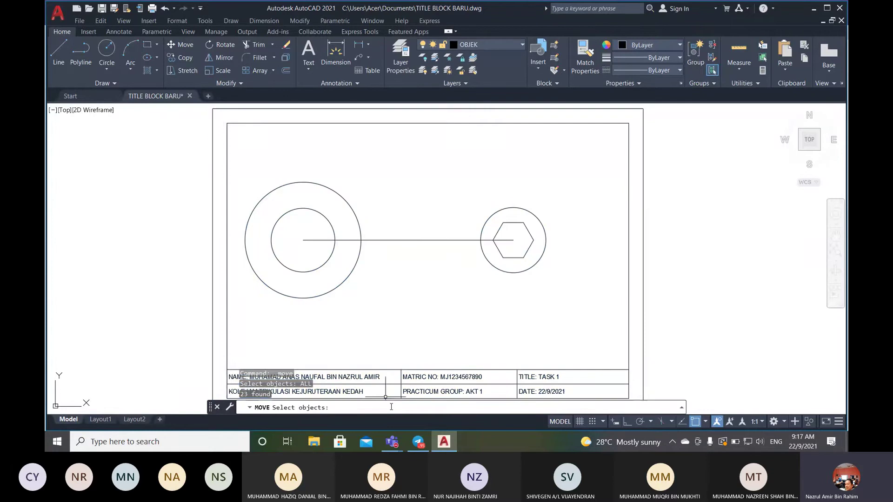
# - Lasso the circles, line and hexagon and move them slightly lower-right from the hexagon centre
pyautogui.click(181, 44)
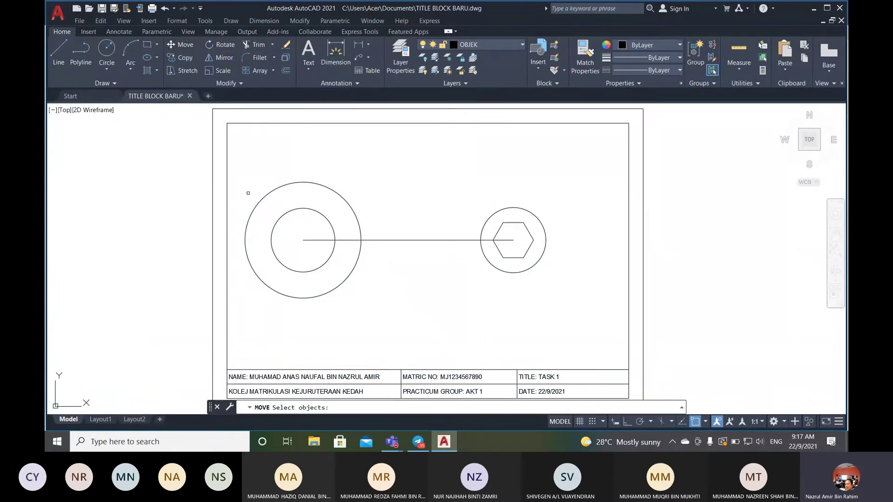
pyautogui.moveTo(242, 321)
pyautogui.mouseDown()
pyautogui.moveTo(463, 334)
pyautogui.moveTo(563, 266)
pyautogui.moveTo(542, 200)
pyautogui.moveTo(355, 139)
pyautogui.moveTo(241, 148)
pyautogui.moveTo(238, 155)
pyautogui.mouseUp()
pyautogui.press('Return')
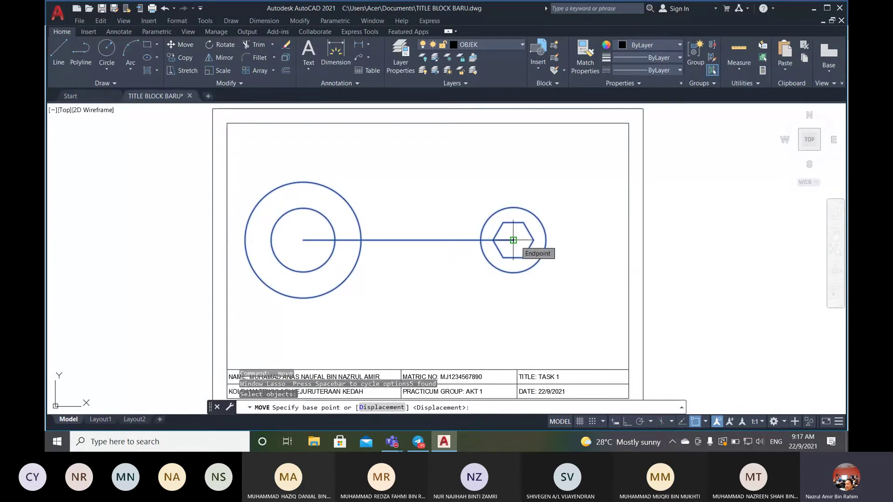
pyautogui.click(513, 240)
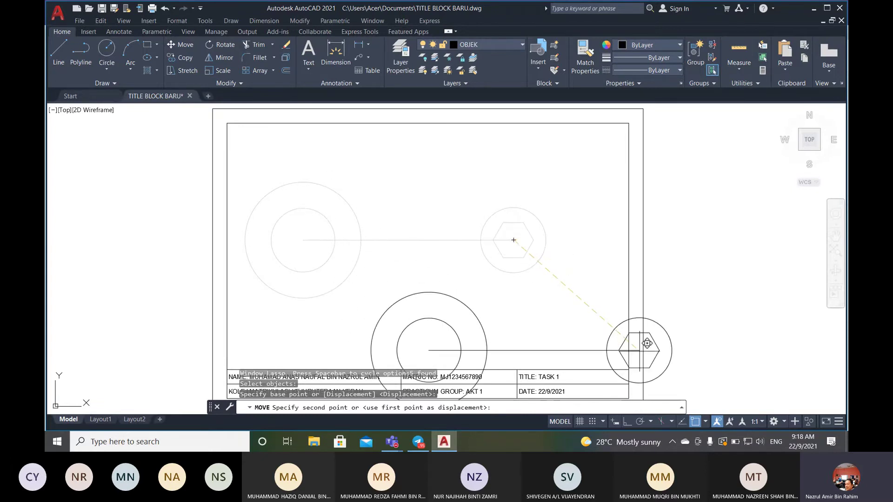
pyautogui.click(696, 424)
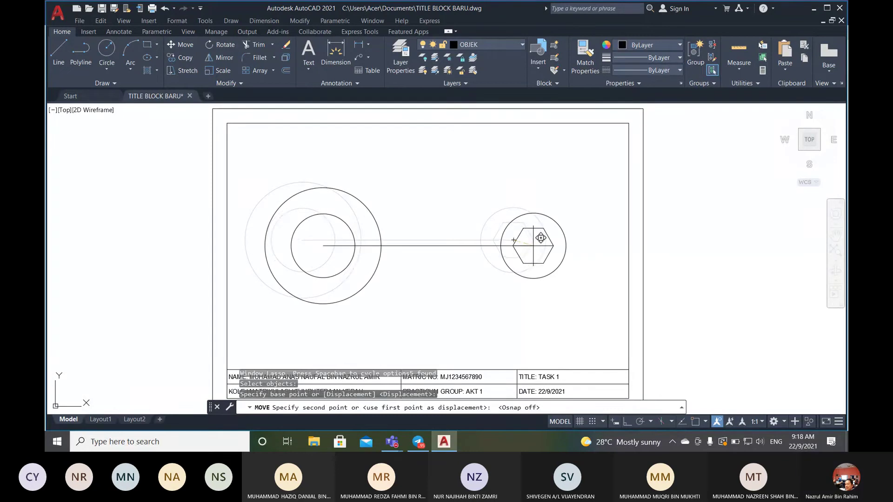
pyautogui.click(540, 238)
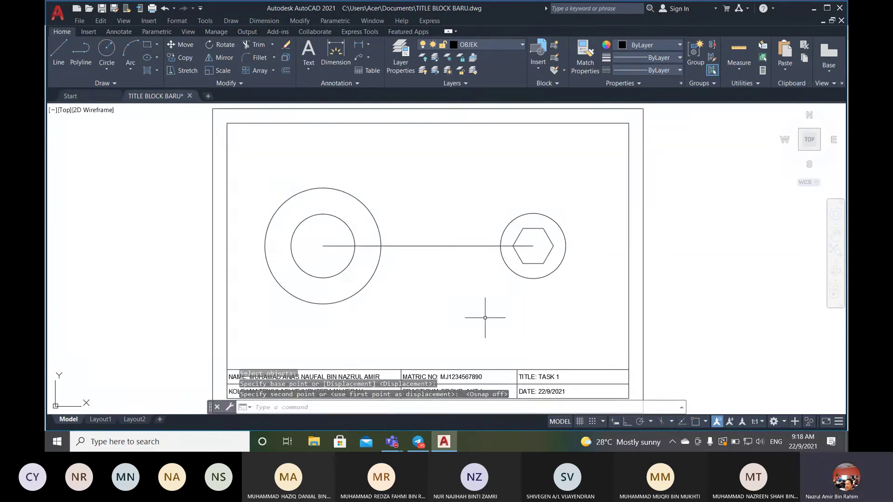
# - Turn object snapping and ortho mode back on
pyautogui.click(697, 423)
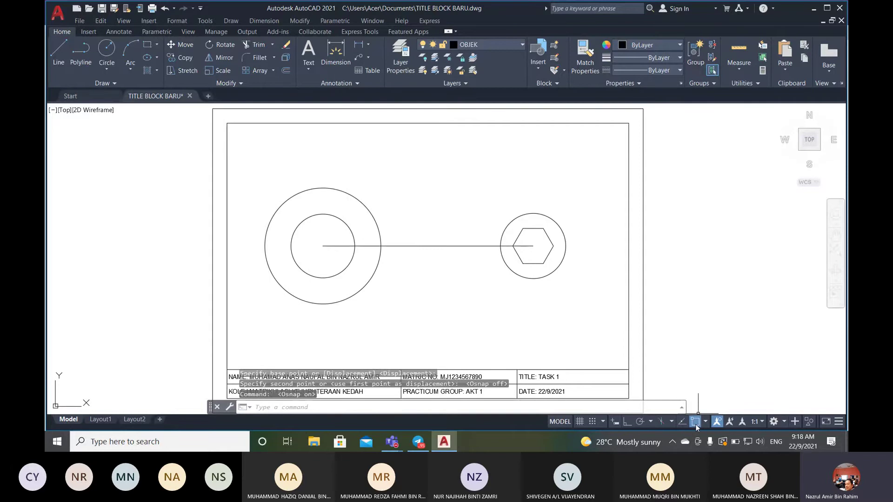
pyautogui.click(627, 423)
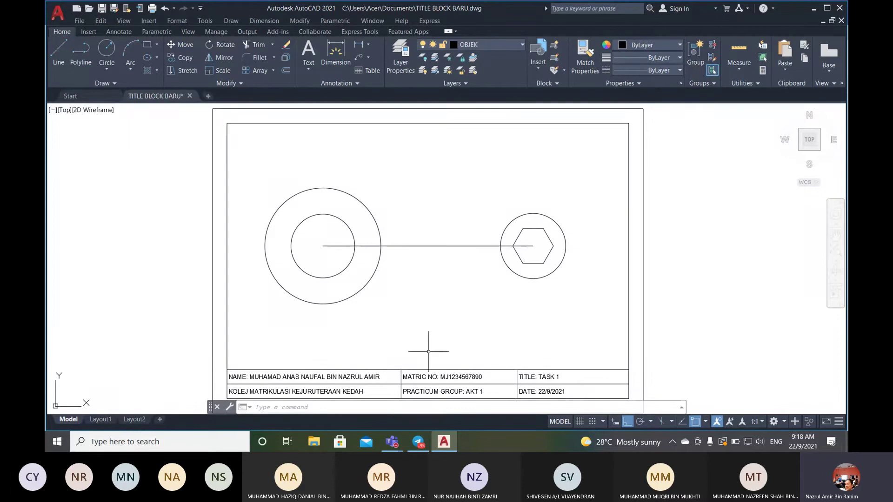
pyautogui.moveTo(391, 445)
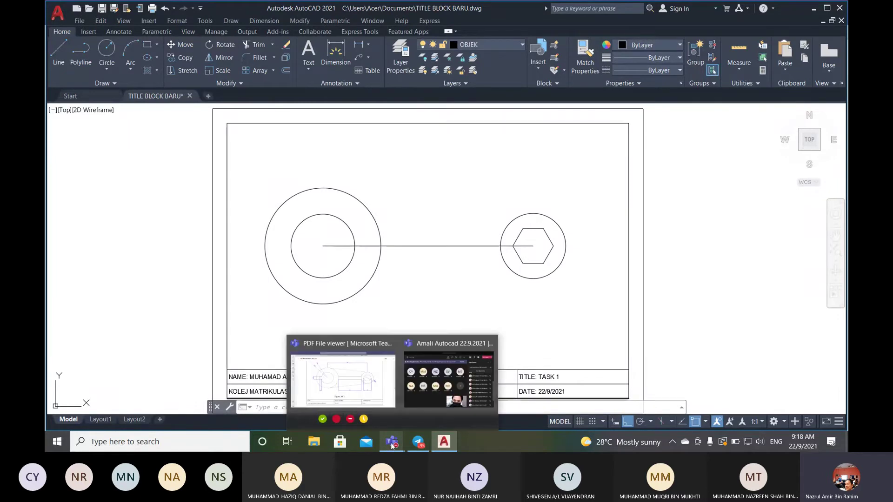
pyautogui.click(382, 393)
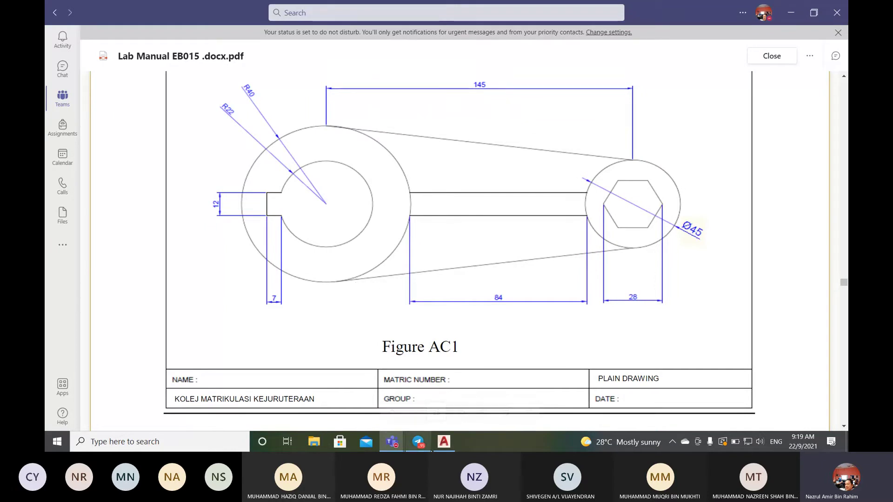
pyautogui.click(444, 442)
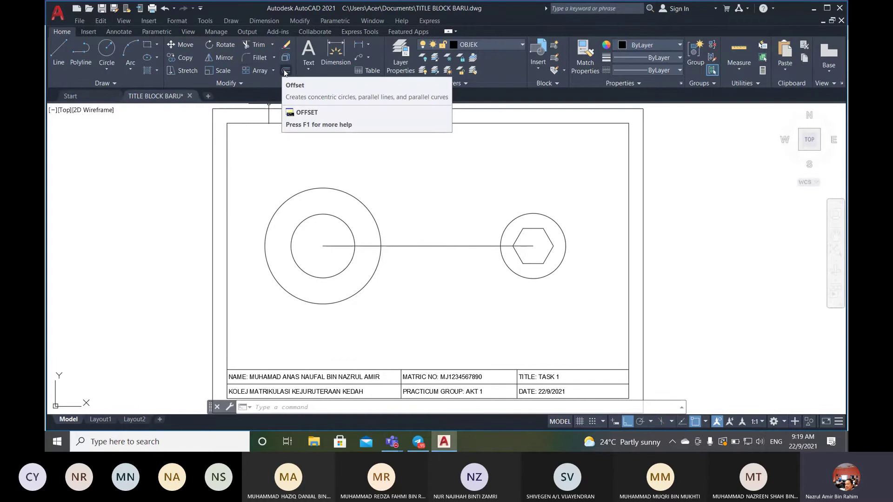
# - Start the Offset command and check Figure AC1 in the lab manual
pyautogui.click(300, 21)
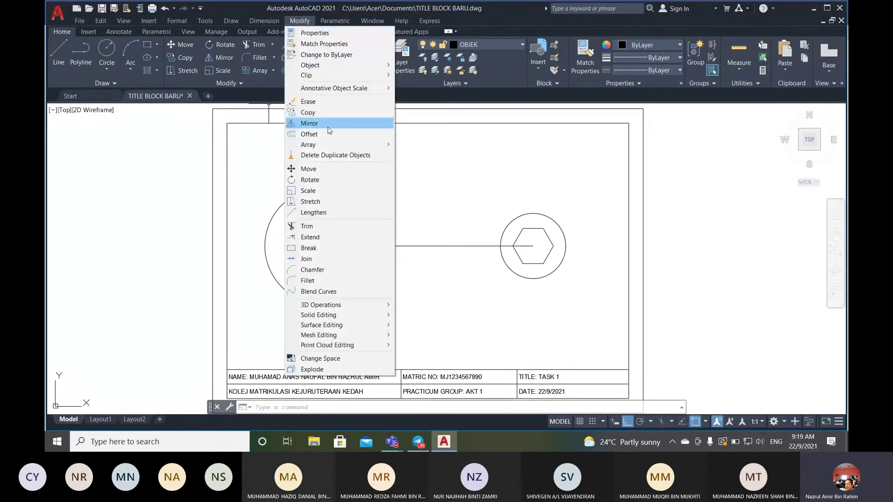
pyautogui.click(312, 131)
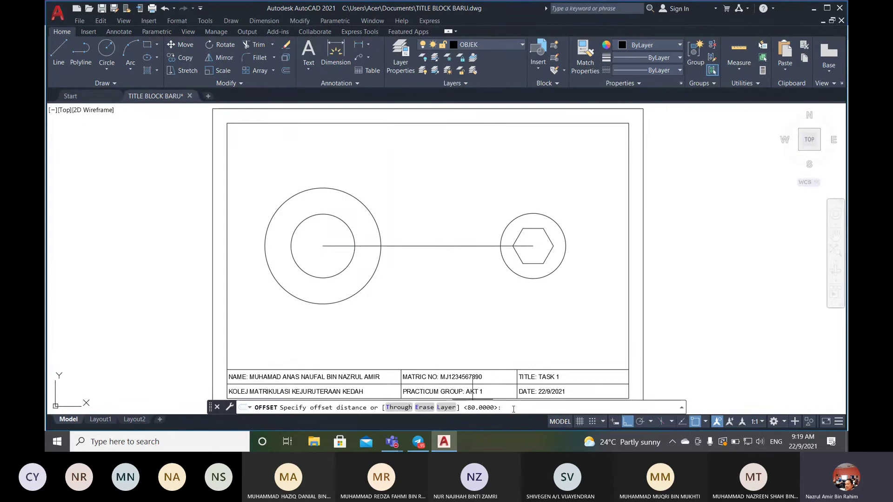
pyautogui.click(392, 444)
pyautogui.click(395, 359)
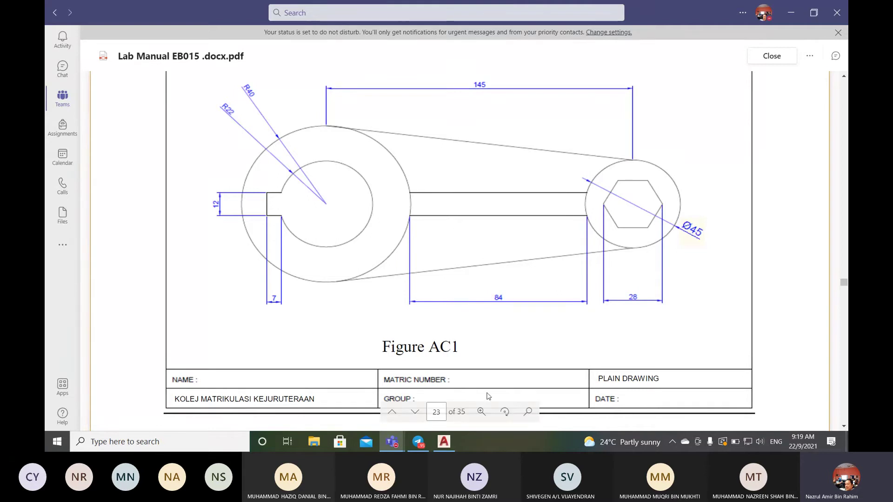
pyautogui.click(444, 441)
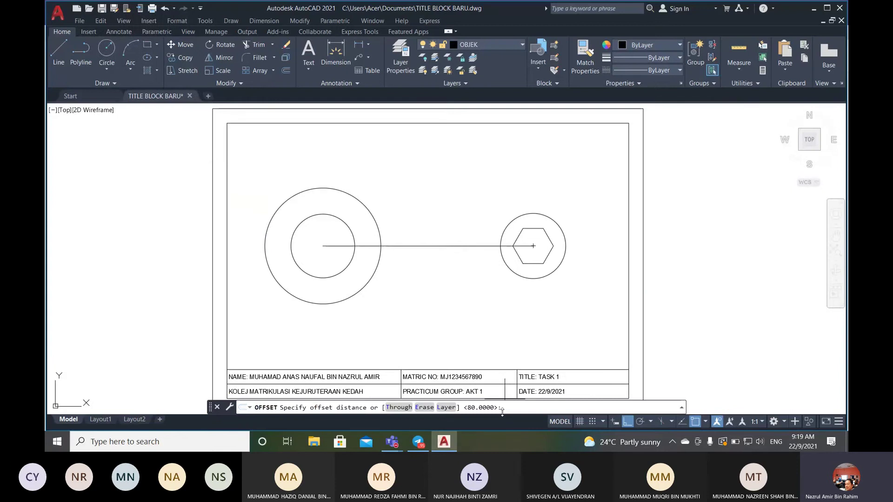
# - Offset the centre line by 6 to make parallel copies above and below it
pyautogui.write('6')
pyautogui.press('Return')
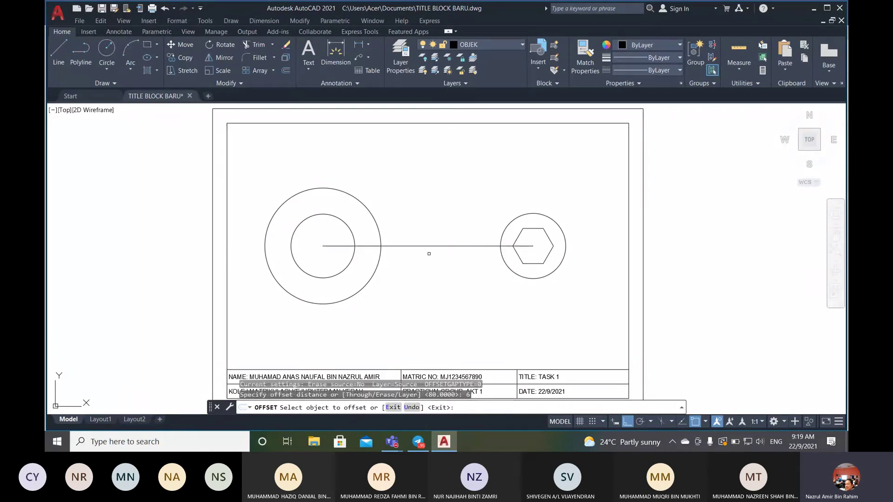
pyautogui.click(433, 246)
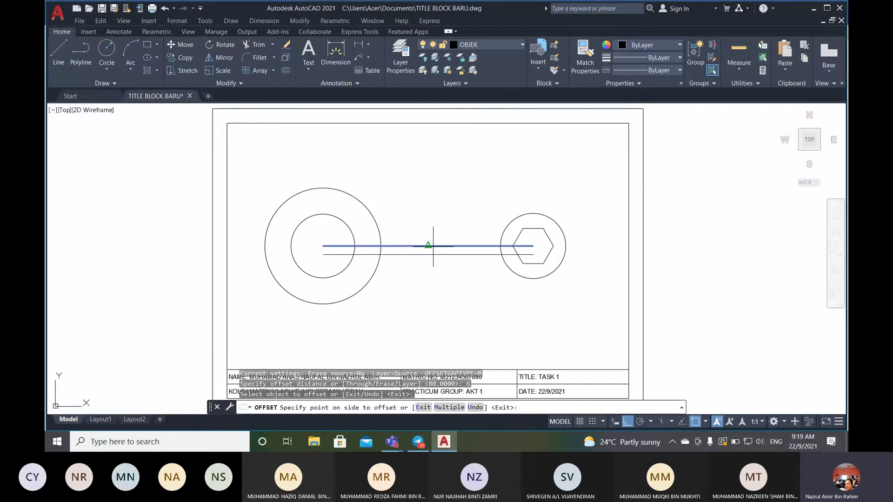
pyautogui.click(436, 217)
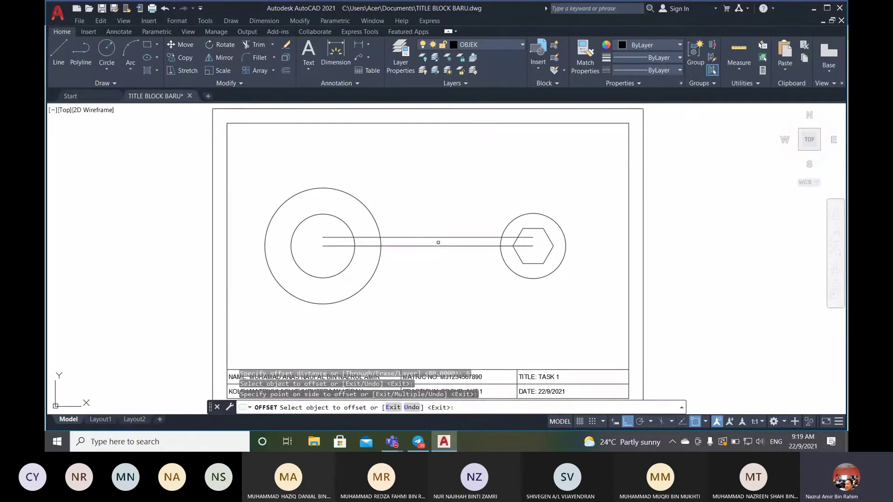
pyautogui.click(436, 245)
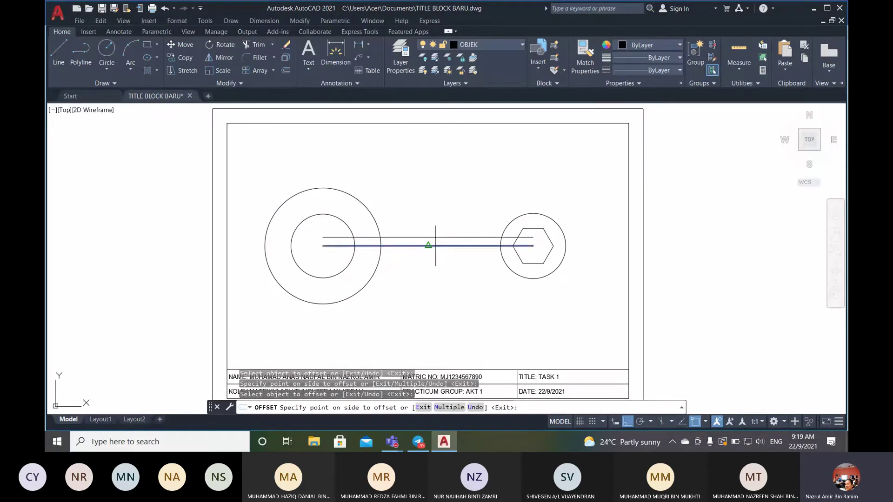
pyautogui.click(433, 268)
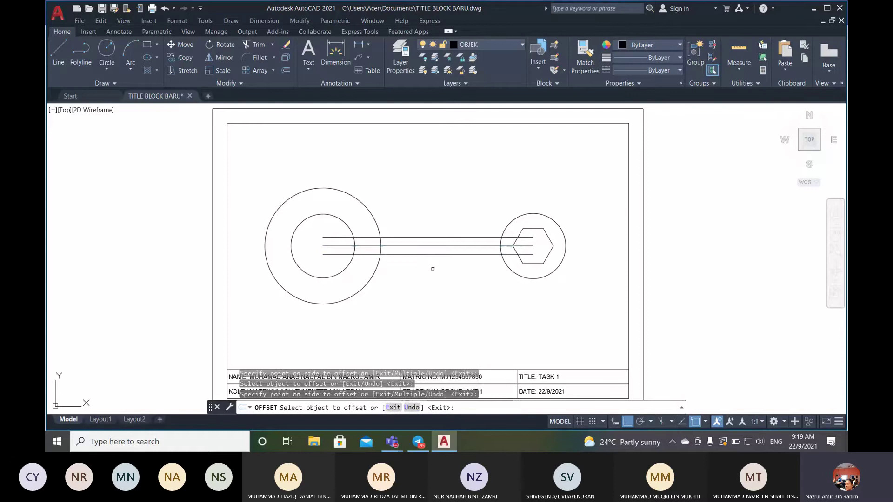
pyautogui.press('Return')
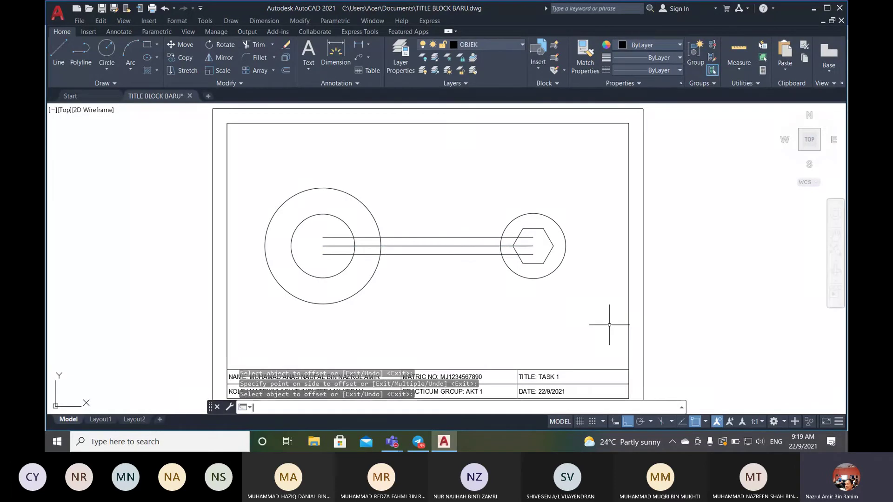
pyautogui.scroll(2, 278, 257)
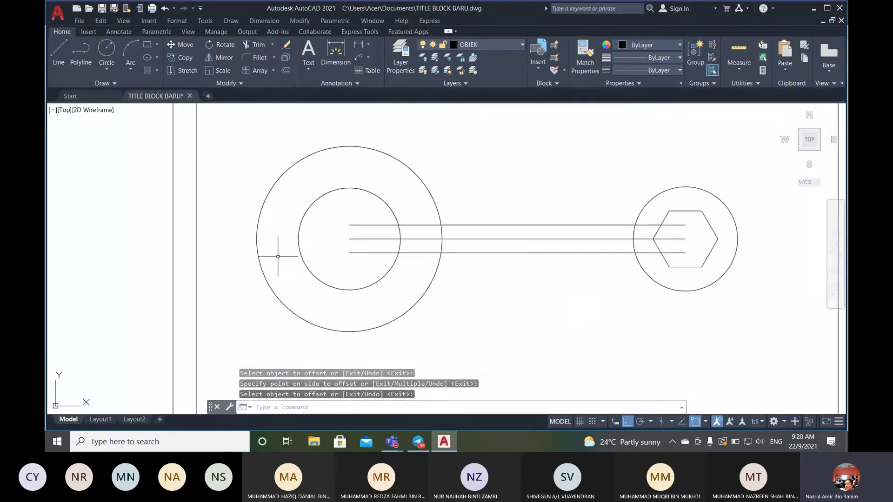
pyautogui.scroll(2, 278, 256)
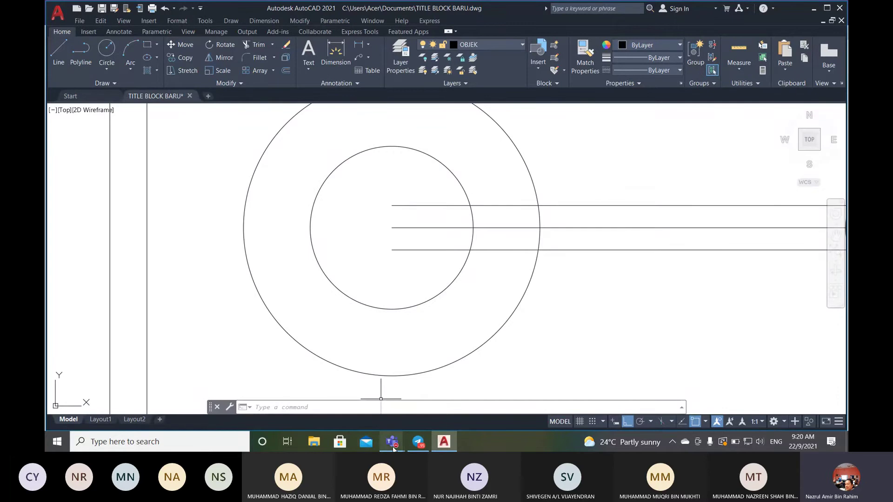
pyautogui.moveTo(402, 444)
pyautogui.click(346, 381)
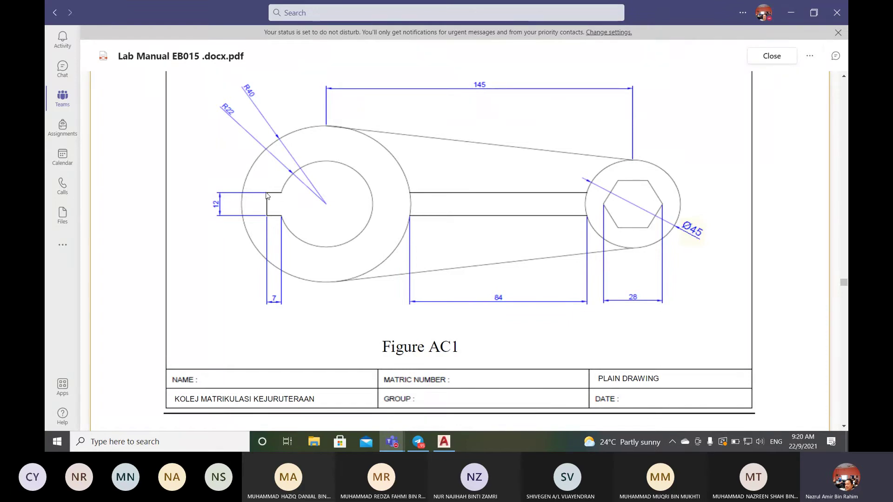
pyautogui.click(444, 442)
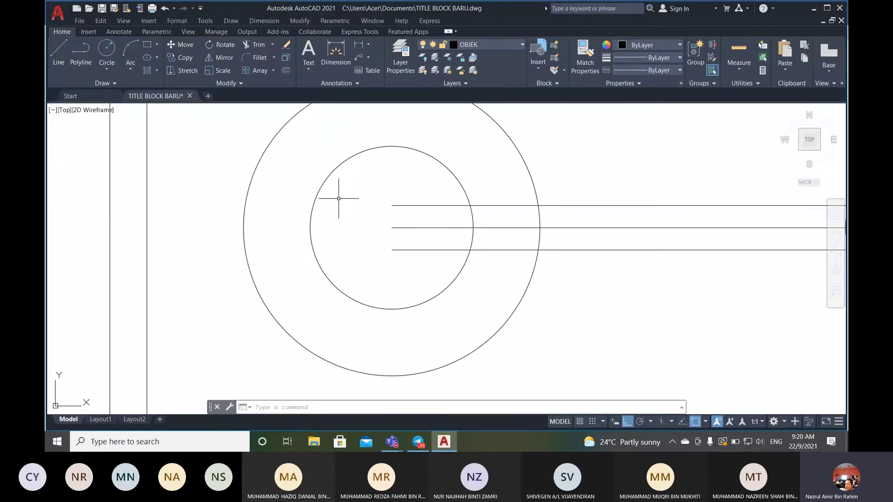
# - Draw a line from the upper arm edge's end leftward, past the inner circle
pyautogui.click(56, 60)
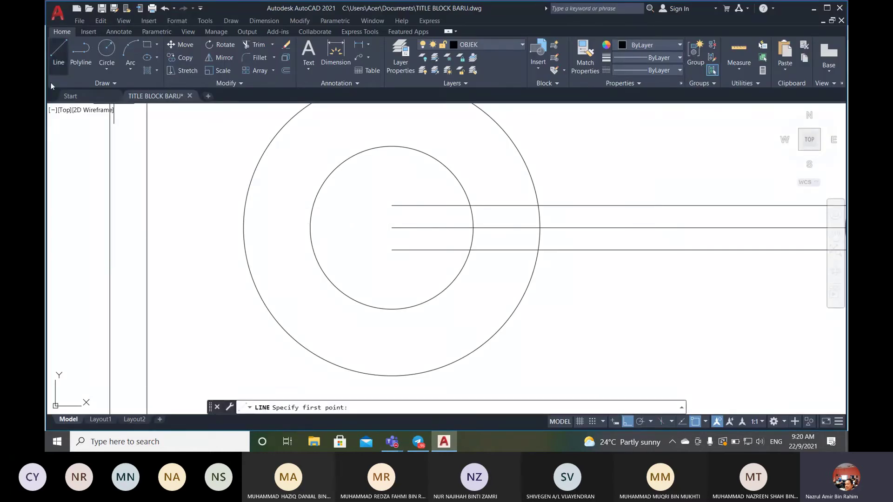
pyautogui.click(392, 205)
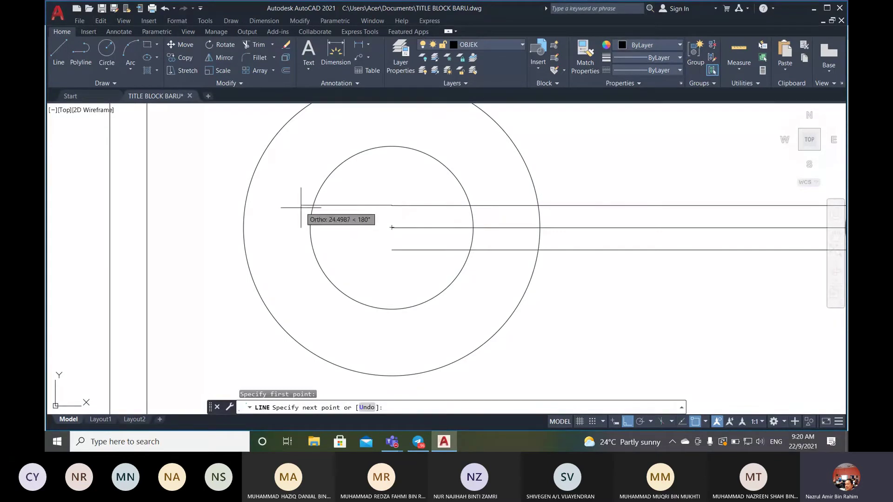
pyautogui.scroll(4, 311, 219)
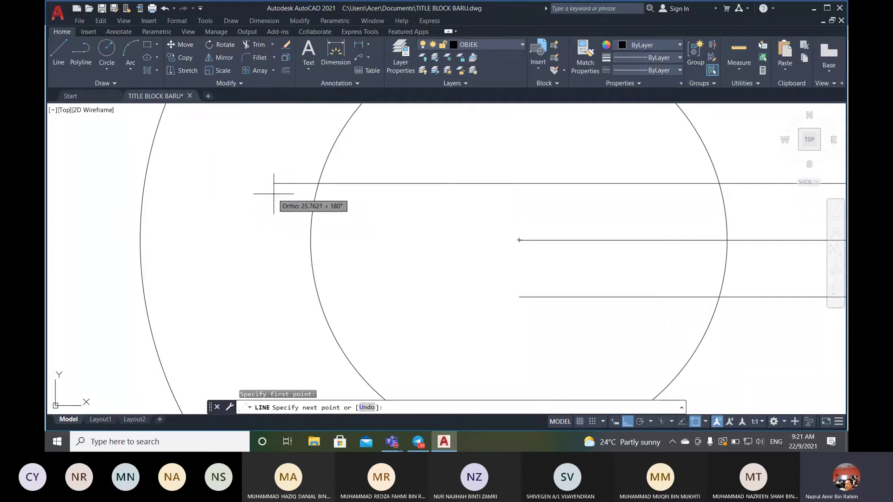
pyautogui.click(284, 190)
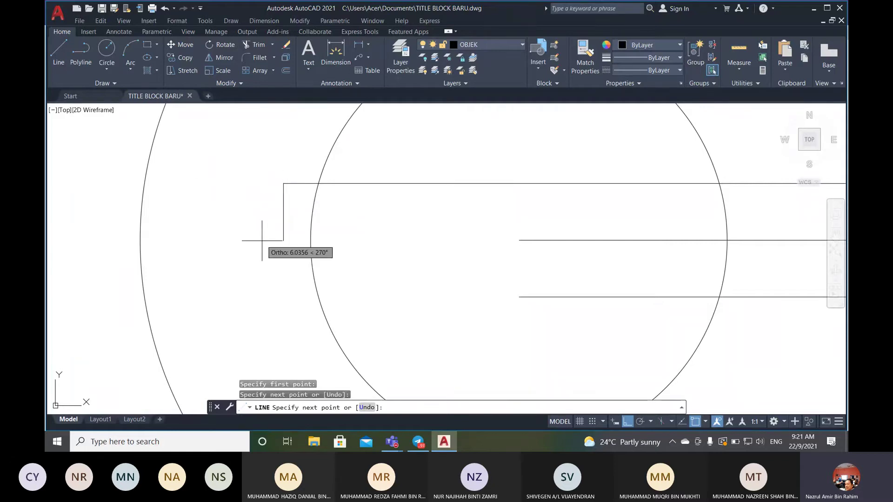
pyautogui.press('Return')
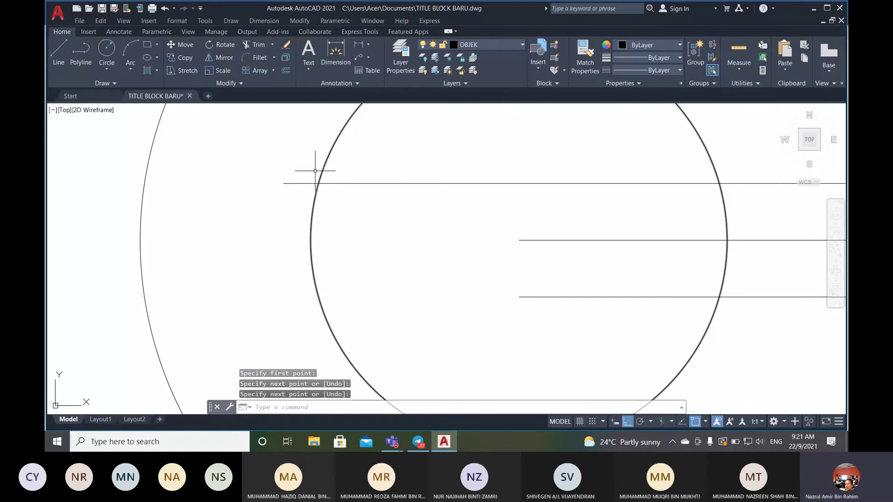
pyautogui.scroll(5, 318, 176)
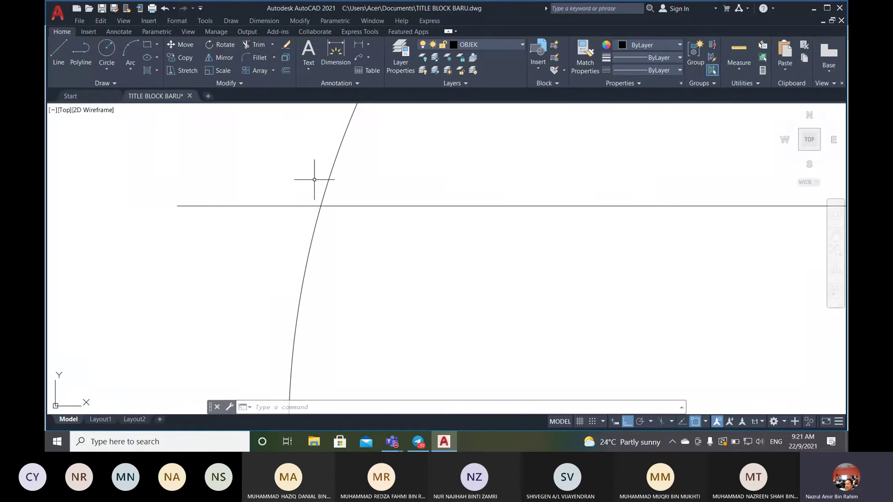
# - Trim the upper edge line back so it ends at the inner circle
pyautogui.click(259, 44)
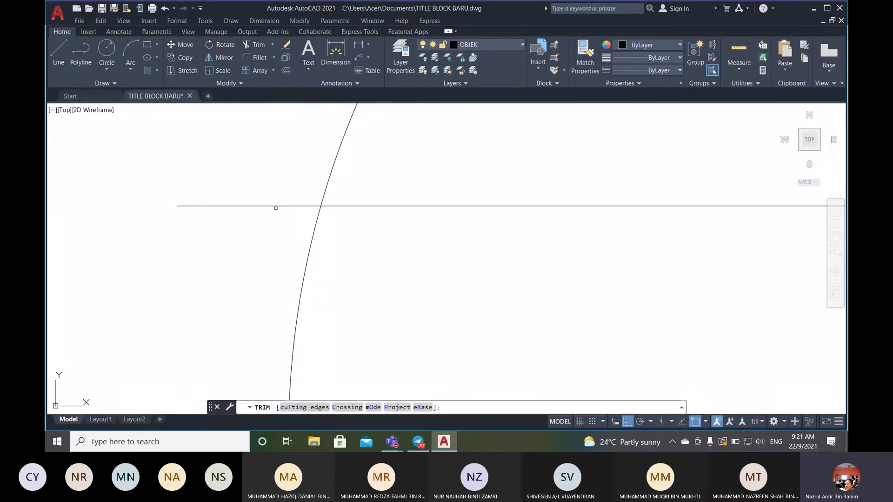
pyautogui.click(279, 205)
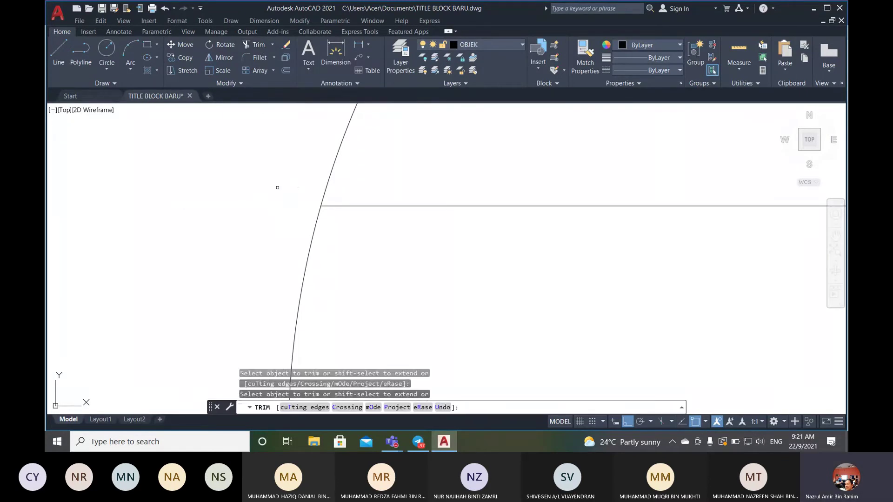
pyautogui.press('Return')
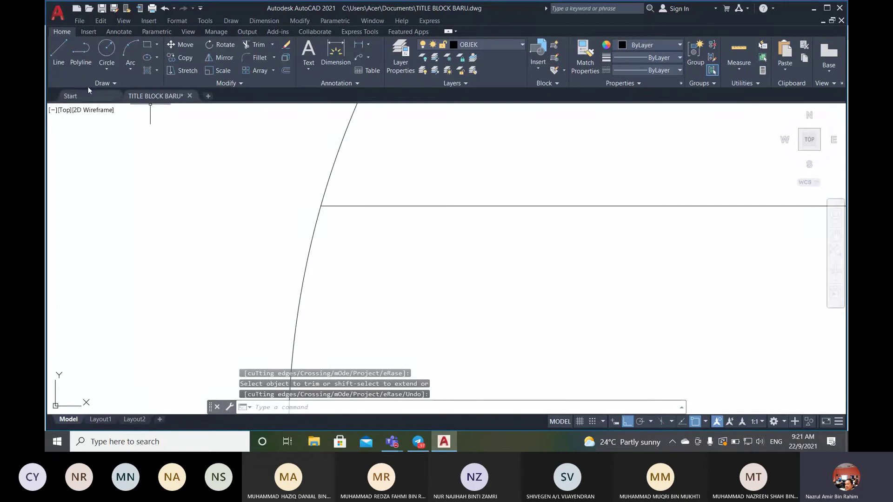
# - Start a short horizontal line leftward from the arc intersection, then cancel it
pyautogui.click(56, 60)
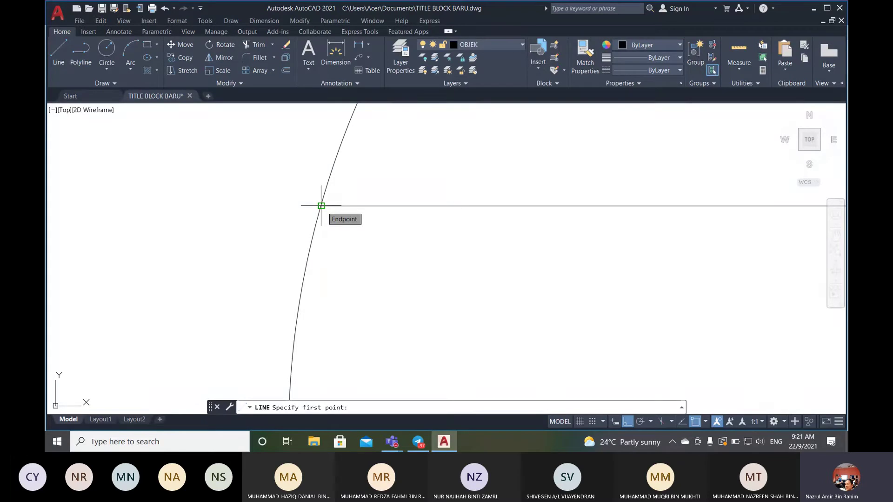
pyautogui.click(321, 205)
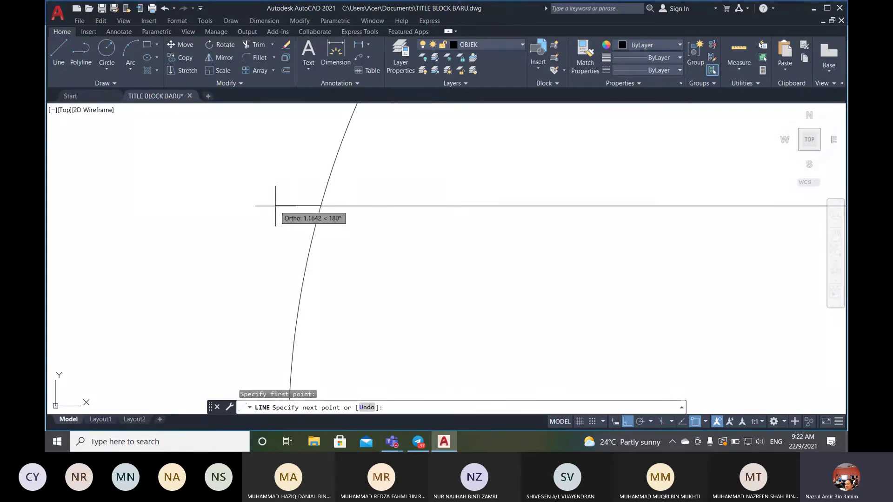
pyautogui.click(226, 207)
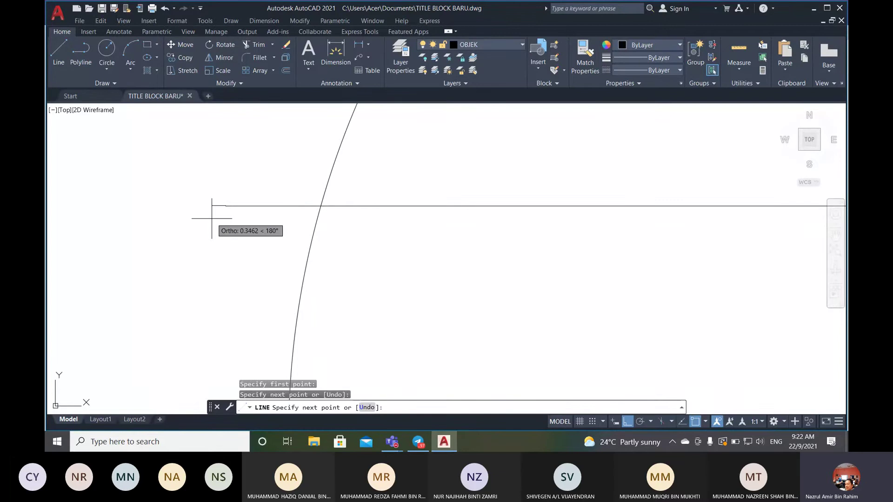
pyautogui.press('Escape')
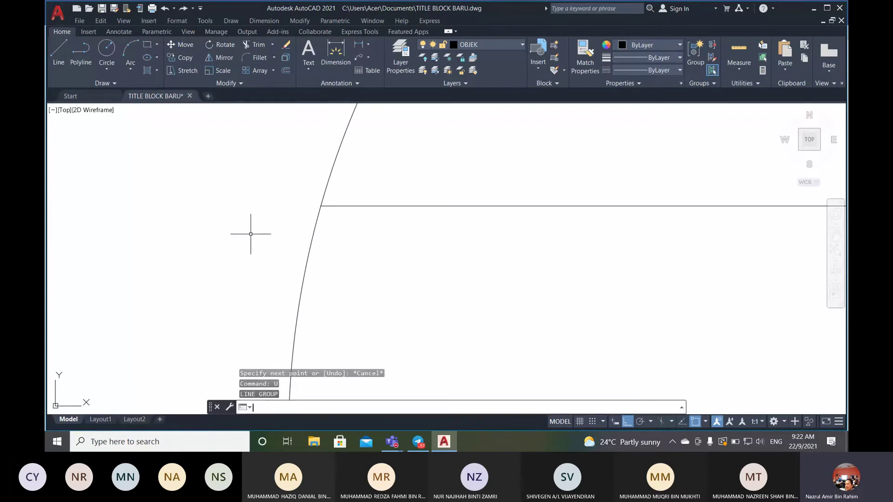
# - Draw the notch outline from the arc intersection: 7 left, 12 down, 7 back right
pyautogui.press('Return')
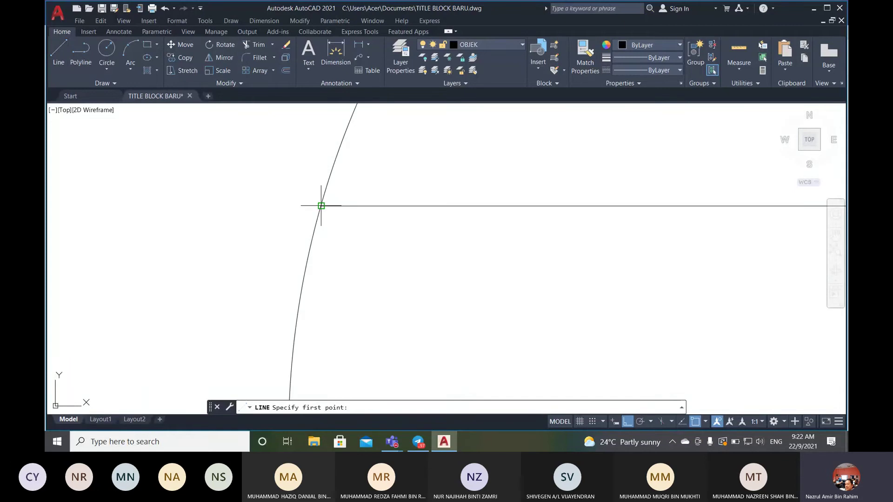
pyautogui.click(321, 206)
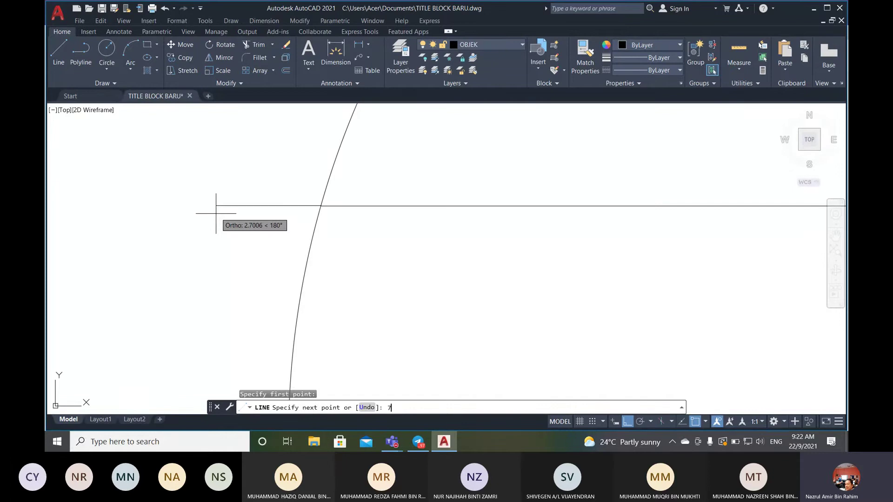
pyautogui.press('Return')
pyautogui.scroll(-3, 158, 239)
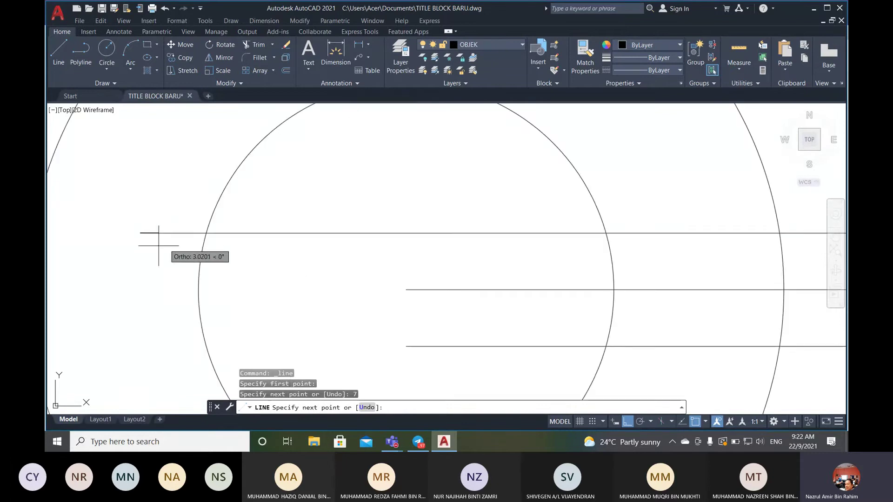
pyautogui.moveTo(124, 249)
pyautogui.mouseDown(button='middle')
pyautogui.moveTo(158, 258)
pyautogui.moveTo(324, 210)
pyautogui.mouseUp(button='middle')
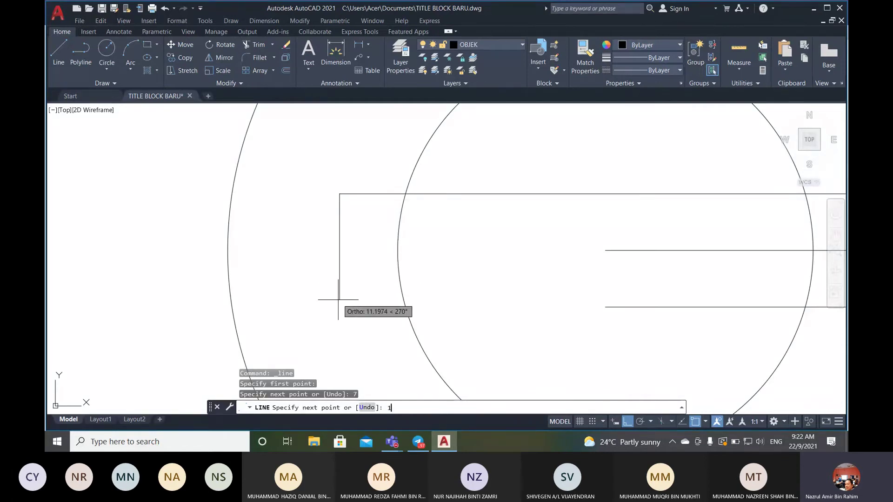
pyautogui.press('Return')
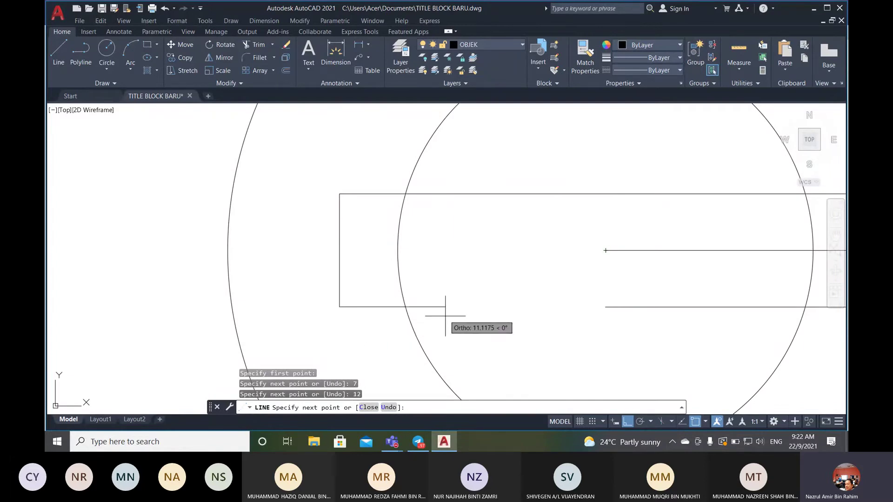
pyautogui.write('7')
pyautogui.press('Return')
pyautogui.press('Return')
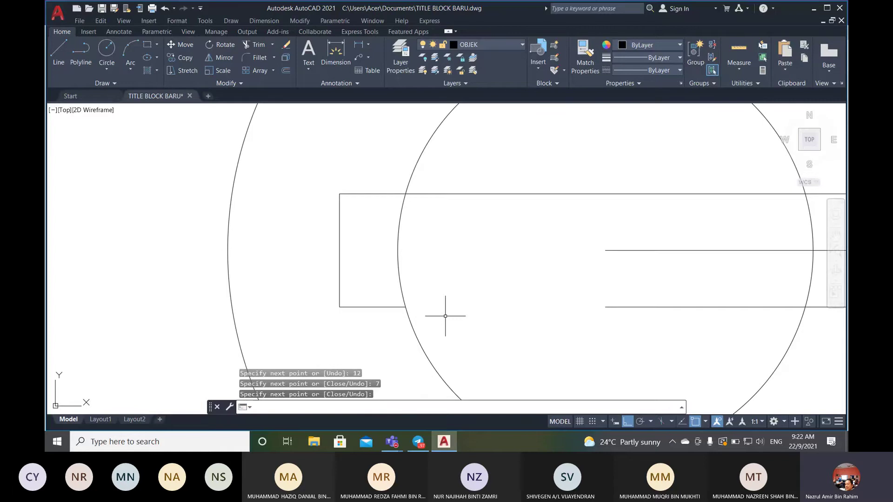
pyautogui.scroll(5, 445, 316)
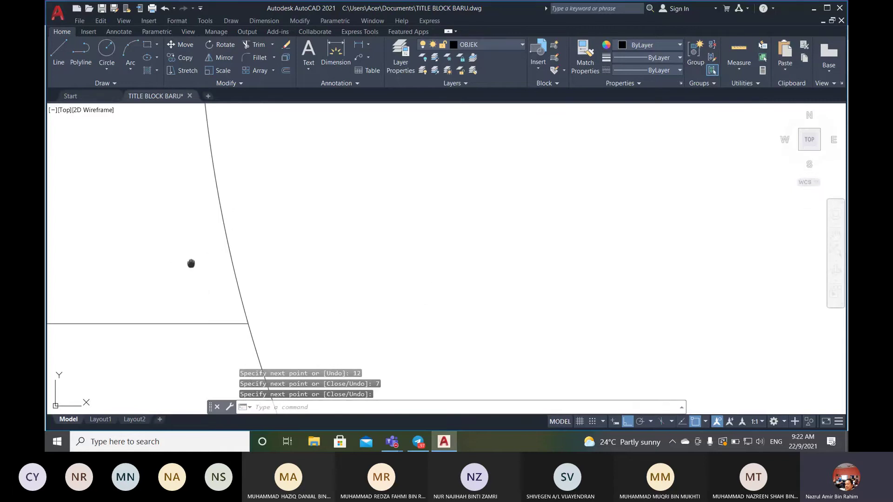
pyautogui.moveTo(191, 263); pyautogui.dragTo(340, 271, button='middle')
pyautogui.scroll(-6, 340, 271)
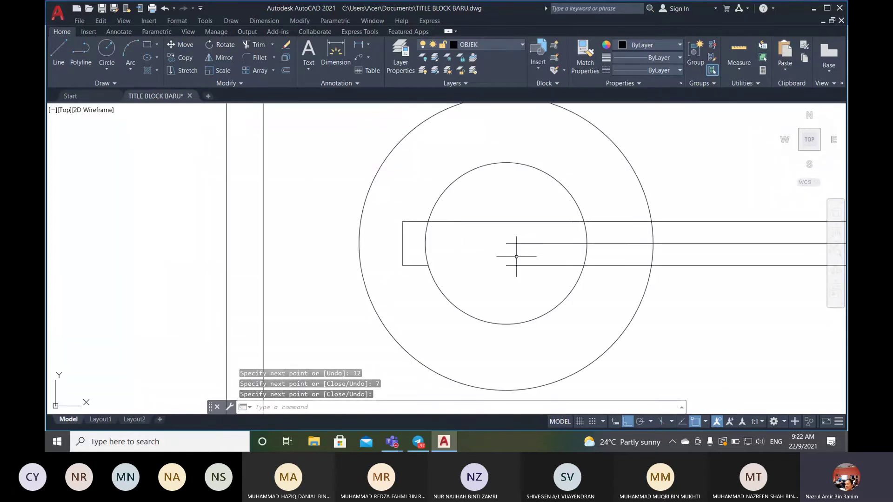
pyautogui.scroll(-5, 418, 239)
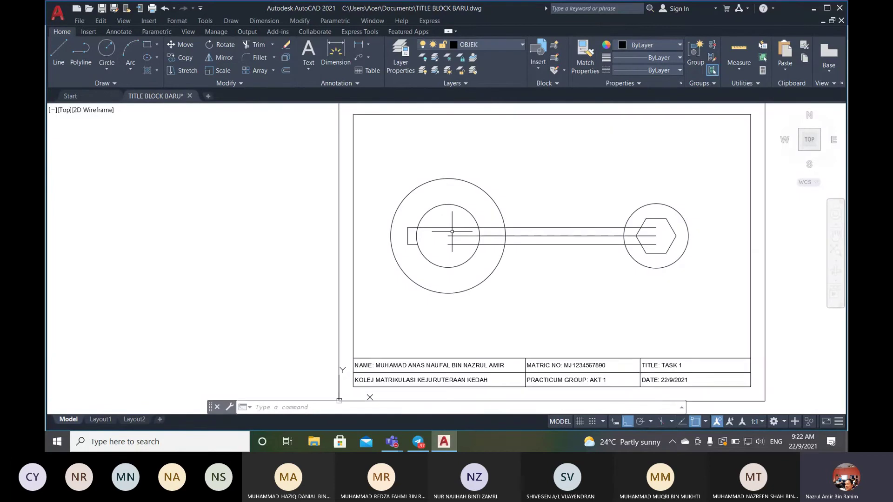
pyautogui.scroll(2, 452, 231)
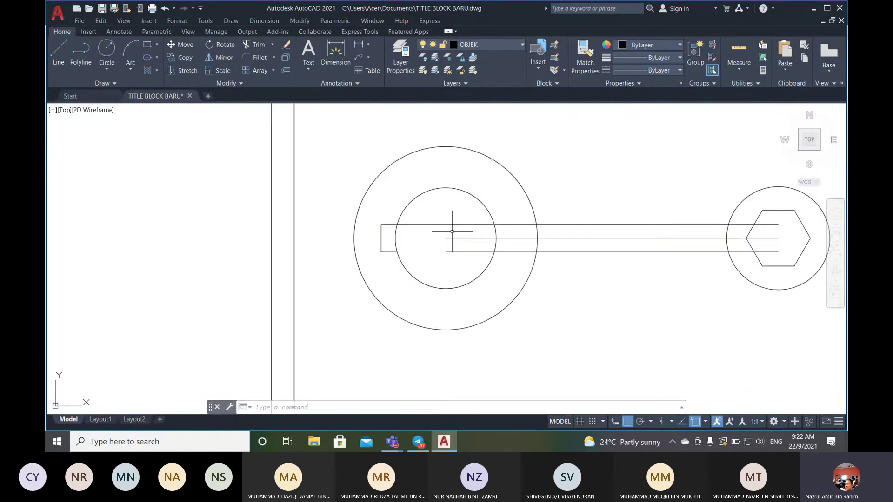
pyautogui.scroll(4, 574, 279)
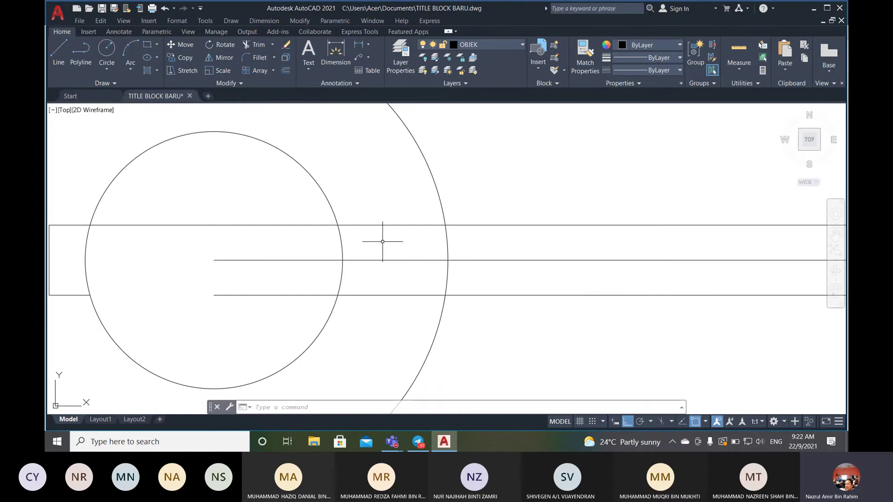
pyautogui.moveTo(379, 239)
pyautogui.mouseDown(button='middle')
pyautogui.moveTo(457, 256)
pyautogui.moveTo(517, 241)
pyautogui.mouseUp(button='middle')
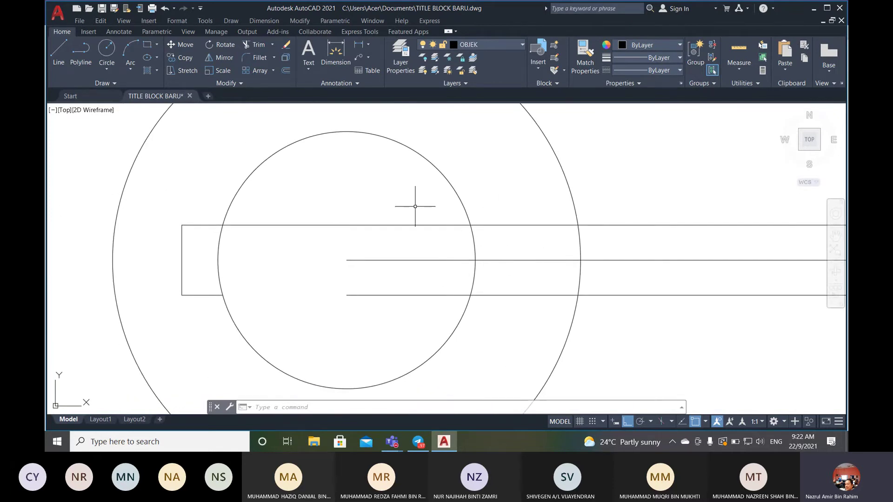
pyautogui.scroll(-4, 588, 255)
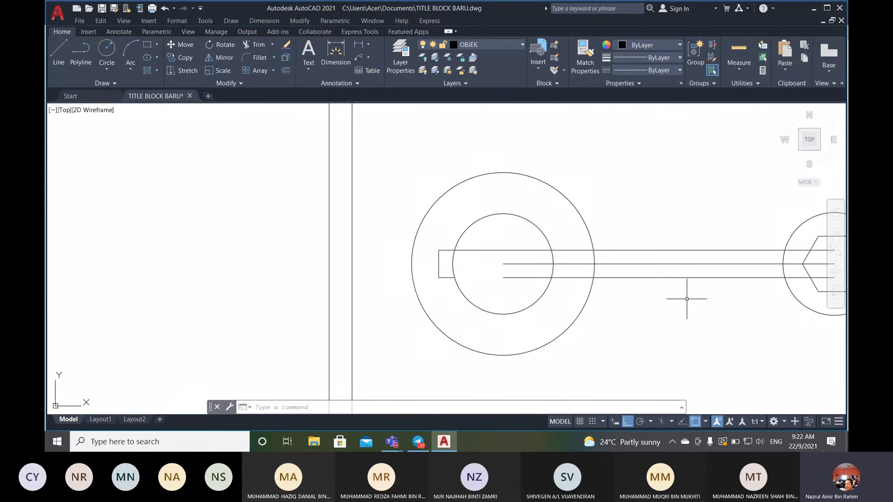
pyautogui.moveTo(688, 299); pyautogui.dragTo(533, 290, button='middle')
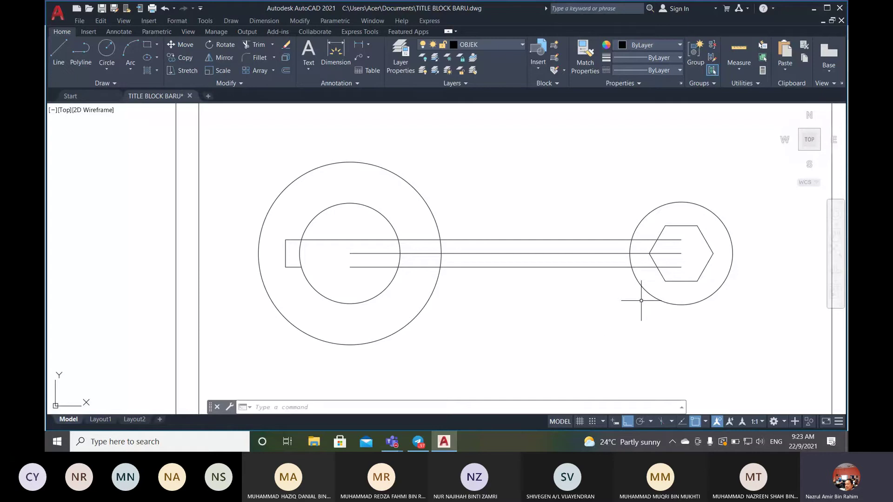
# - Trim the arm edges inside both outer circles and the small circle's arc within the key slot
pyautogui.click(257, 44)
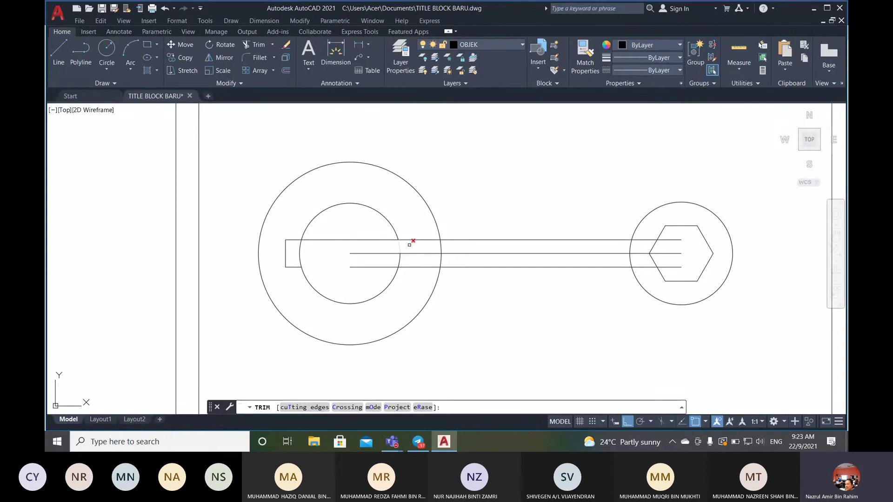
pyautogui.scroll(2, 415, 243)
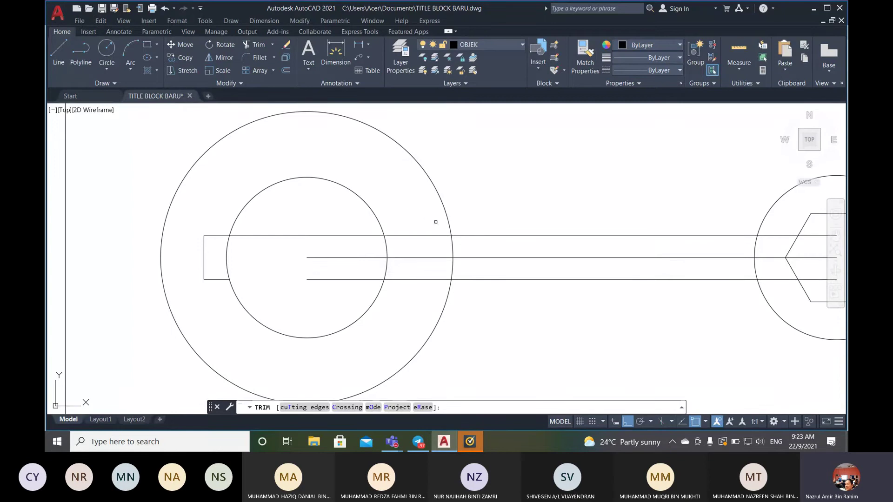
pyautogui.click(443, 235)
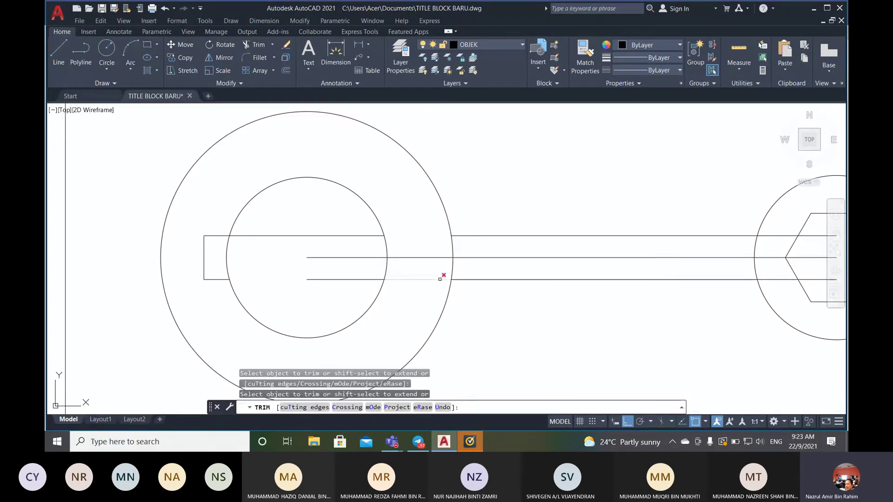
pyautogui.click(443, 279)
pyautogui.moveTo(597, 303); pyautogui.dragTo(368, 288, button='middle')
pyautogui.click(549, 220)
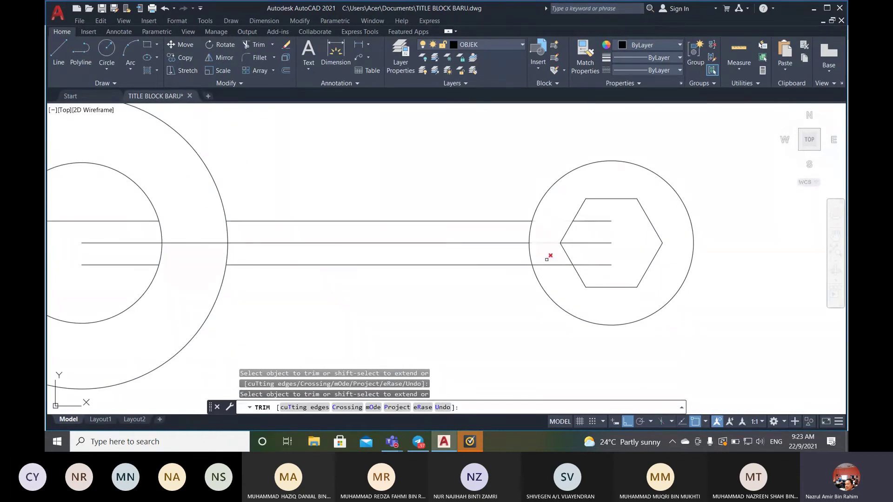
pyautogui.click(547, 264)
pyautogui.moveTo(326, 284)
pyautogui.mouseDown(button='middle')
pyautogui.moveTo(435, 275)
pyautogui.moveTo(560, 281)
pyautogui.mouseUp(button='middle')
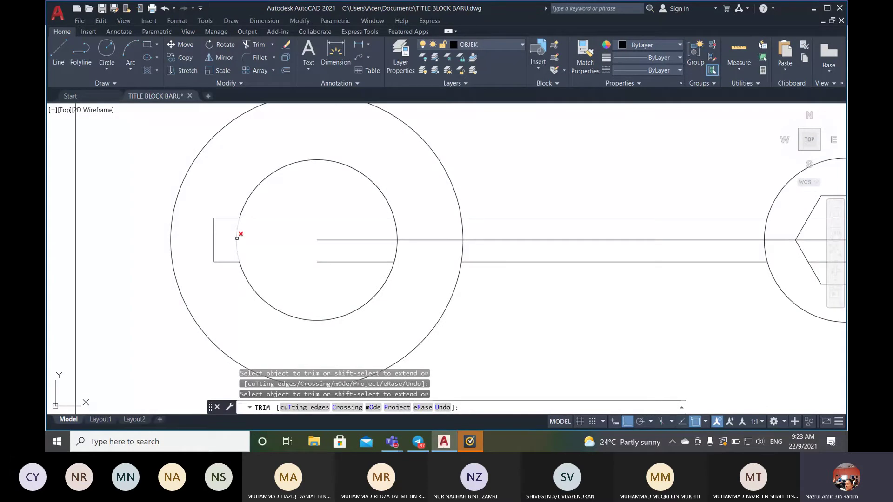
pyautogui.click(237, 237)
pyautogui.moveTo(526, 282); pyautogui.dragTo(455, 280, button='middle')
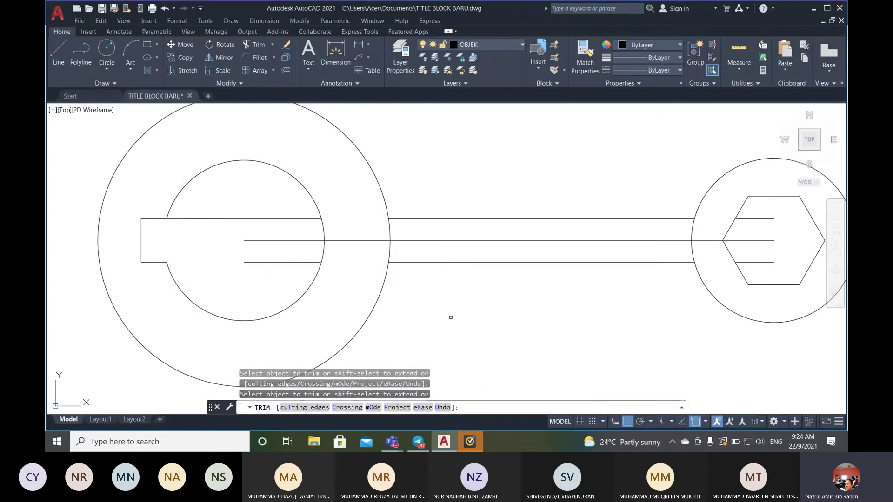
pyautogui.press('Return')
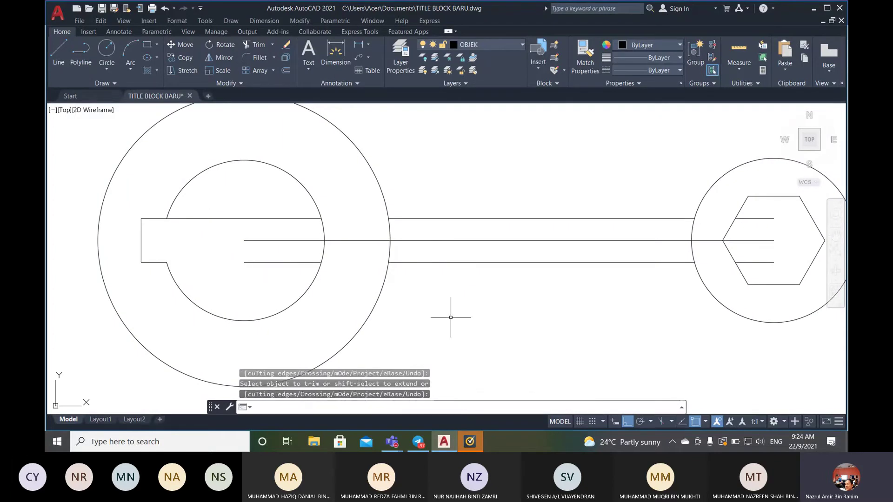
# - Erase the six construction lines in the inner circle and hexagon, then recentre the wrench
pyautogui.click(287, 45)
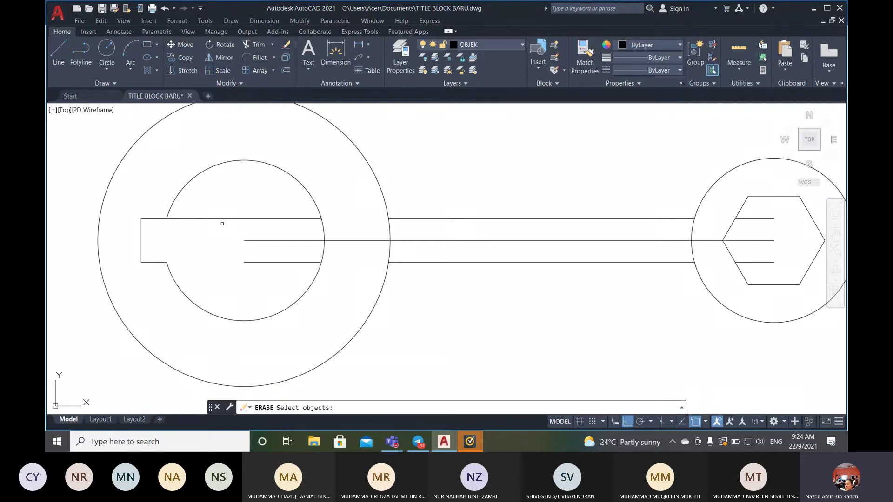
pyautogui.click(223, 219)
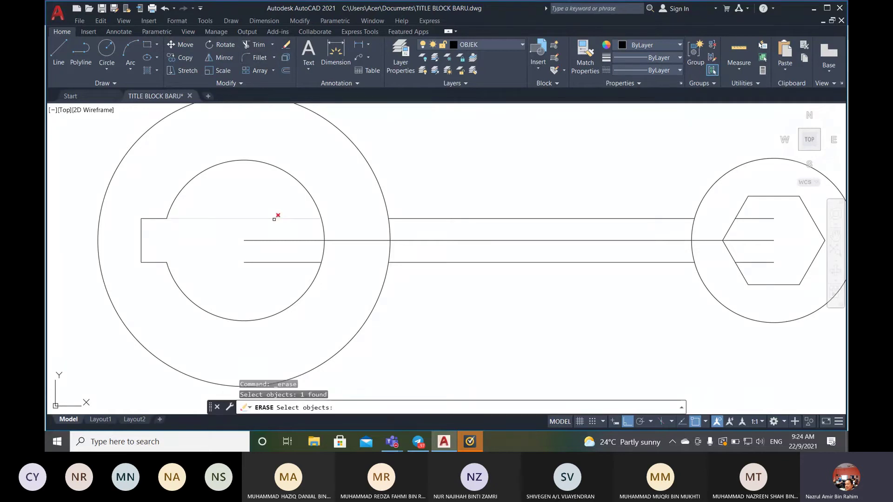
pyautogui.click(282, 240)
pyautogui.click(300, 239)
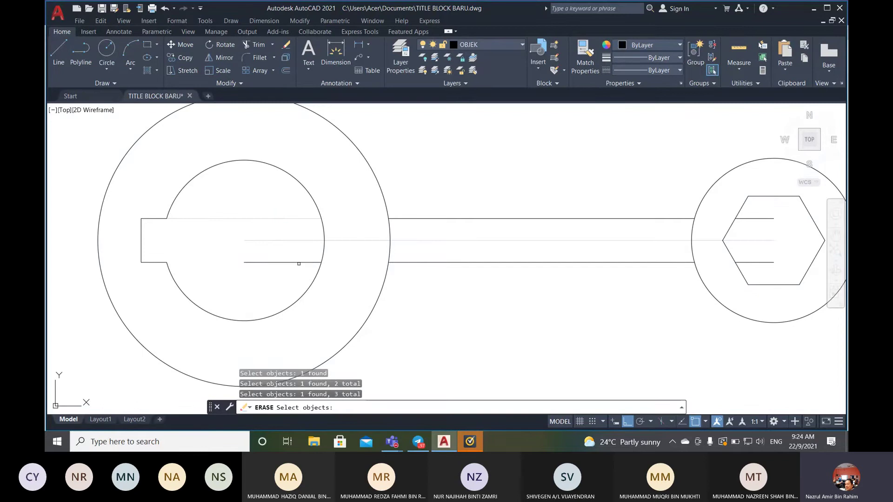
pyautogui.click(300, 262)
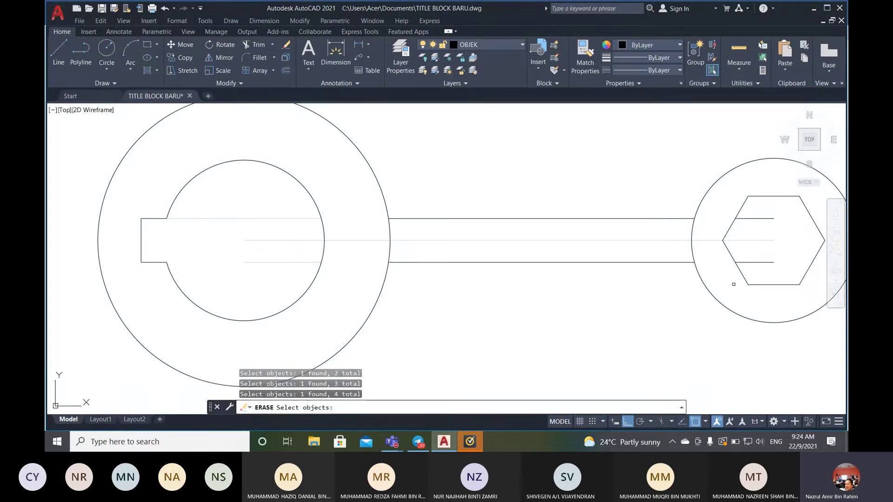
pyautogui.click(745, 263)
pyautogui.click(745, 219)
pyautogui.press('Return')
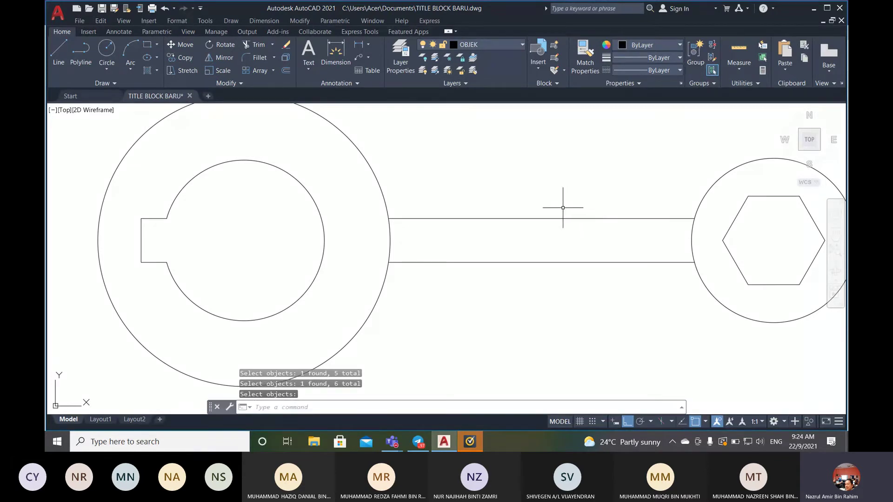
pyautogui.scroll(-2, 561, 209)
pyautogui.scroll(2, 486, 179)
pyautogui.scroll(-2, 511, 180)
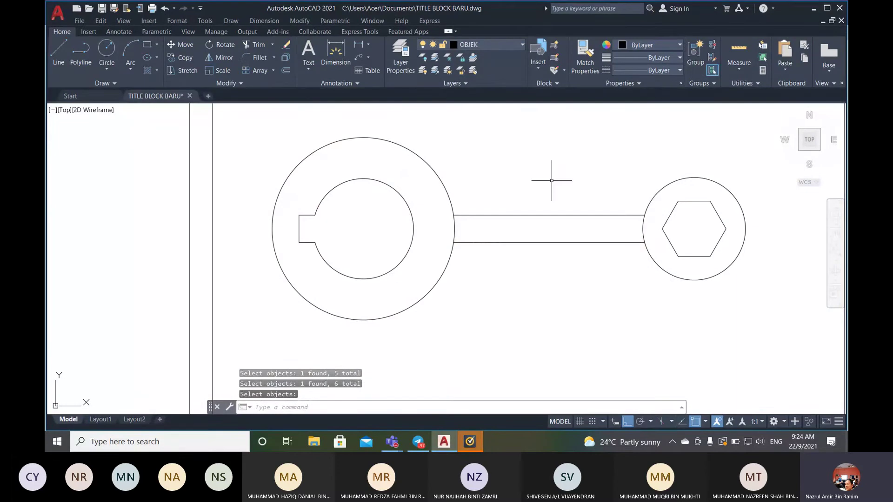
pyautogui.moveTo(591, 281); pyautogui.dragTo(533, 308, button='middle')
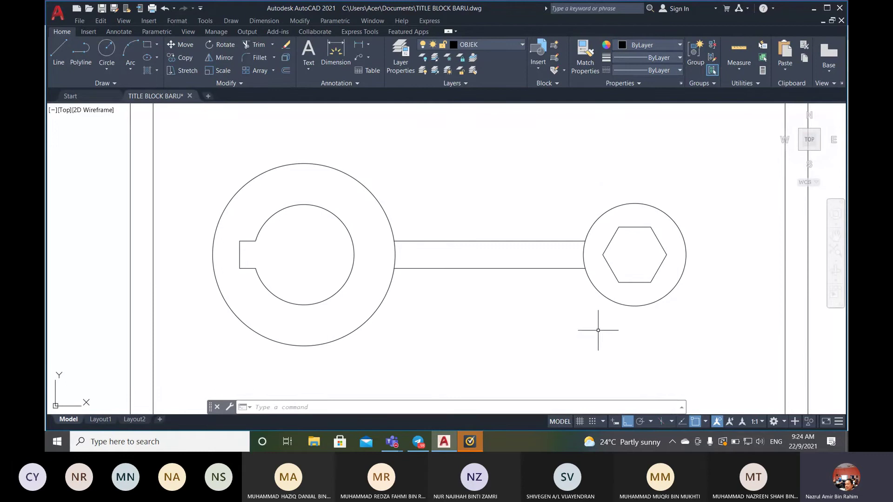
# - In Object Snap Settings, clear all modes and leave only Tangent enabled
pyautogui.click(629, 421)
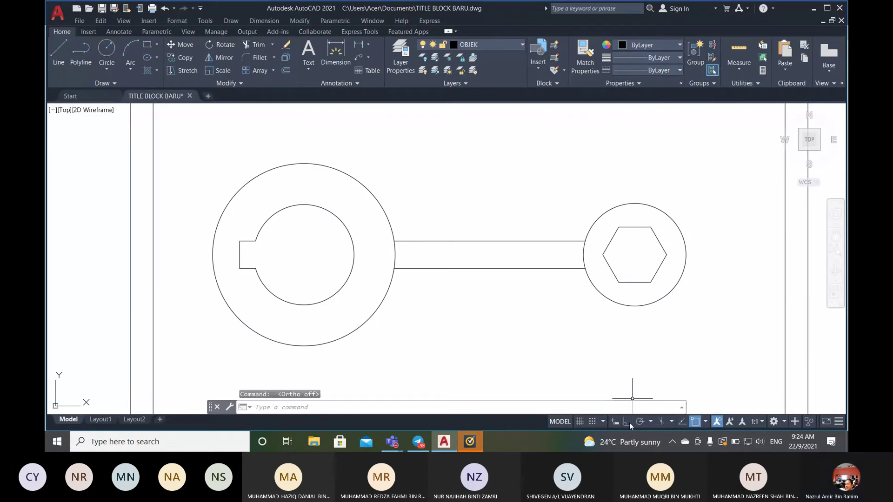
pyautogui.click(629, 422)
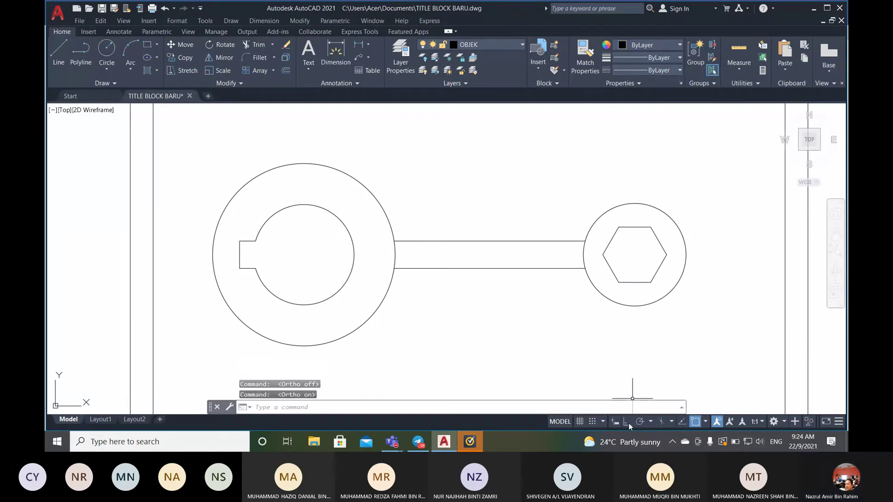
pyautogui.click(700, 422)
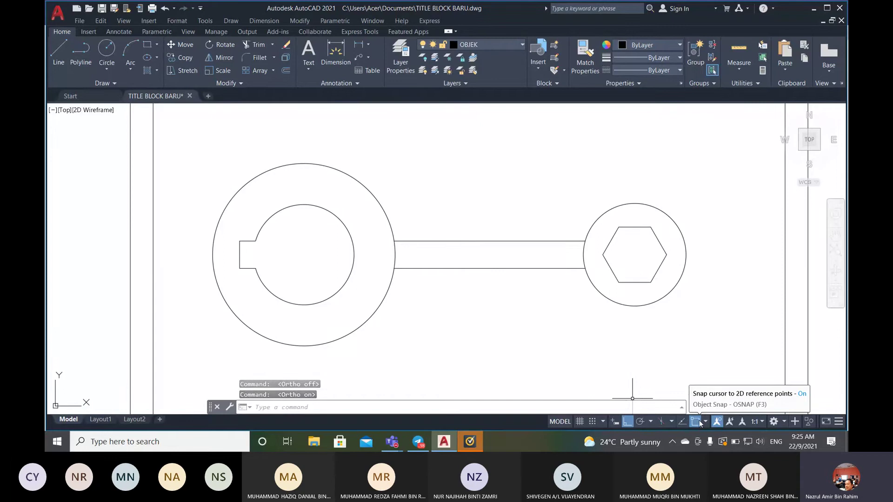
pyautogui.click(700, 422)
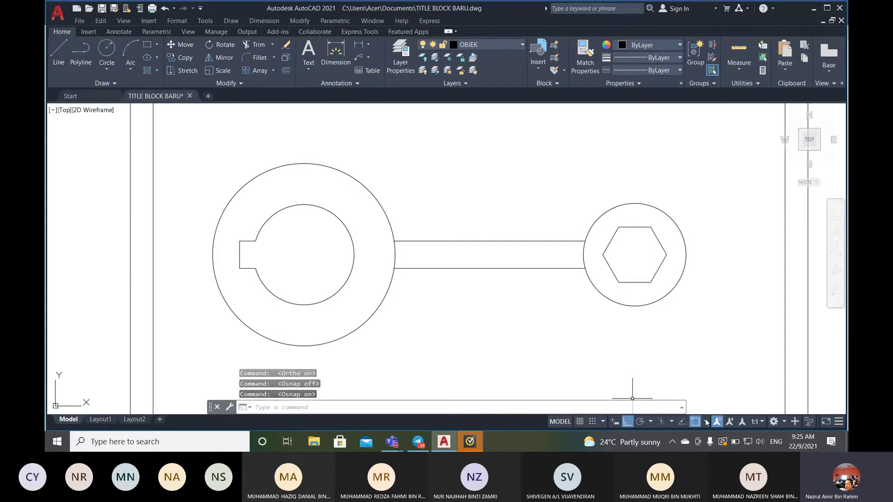
pyautogui.click(706, 422)
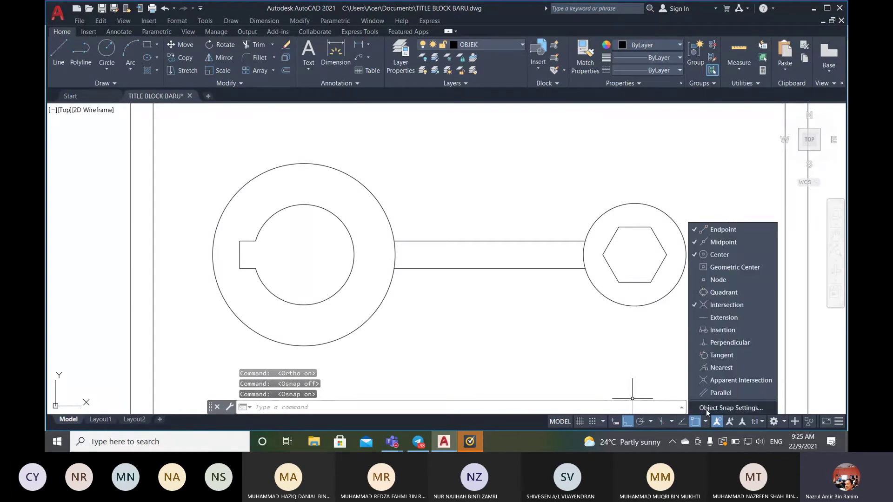
pyautogui.click(707, 409)
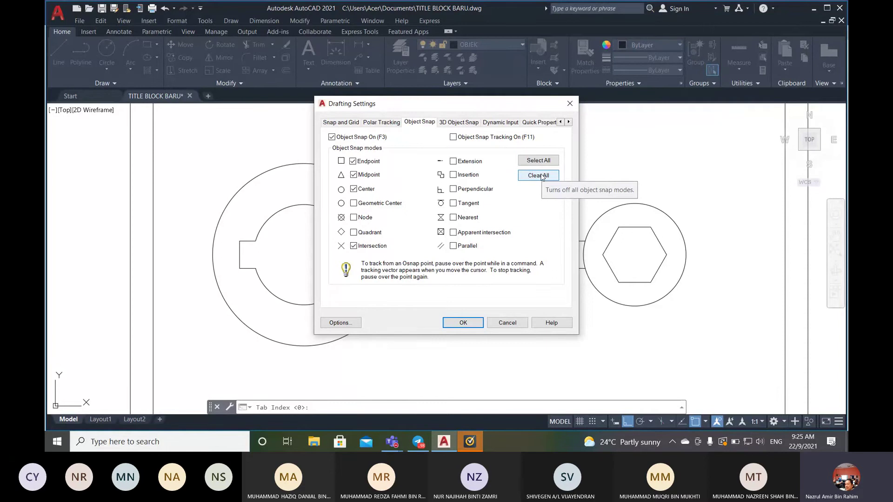
pyautogui.click(541, 176)
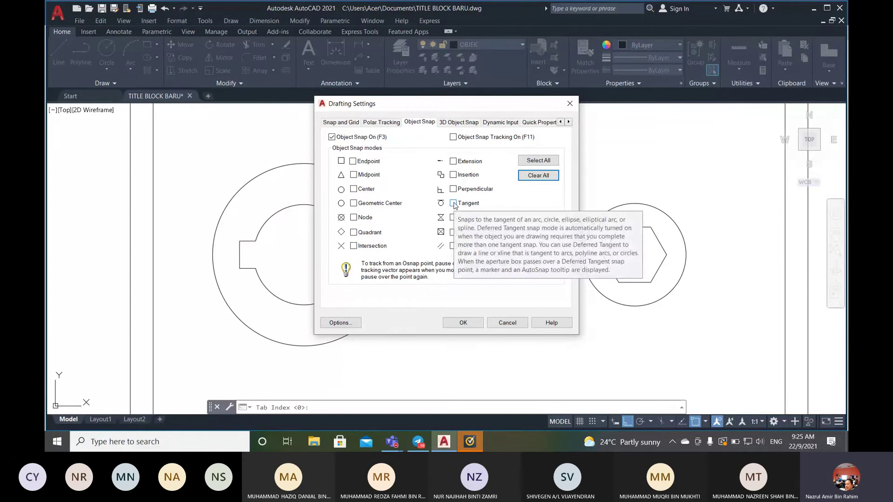
pyautogui.click(453, 204)
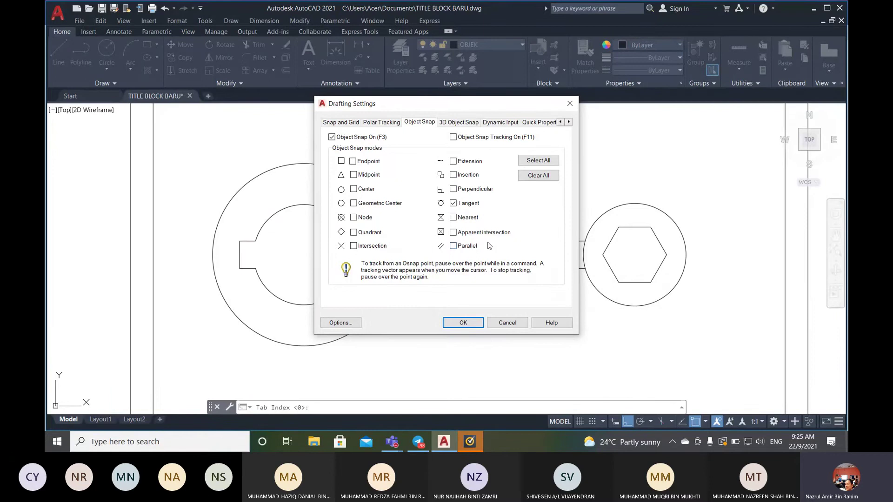
pyautogui.click(474, 327)
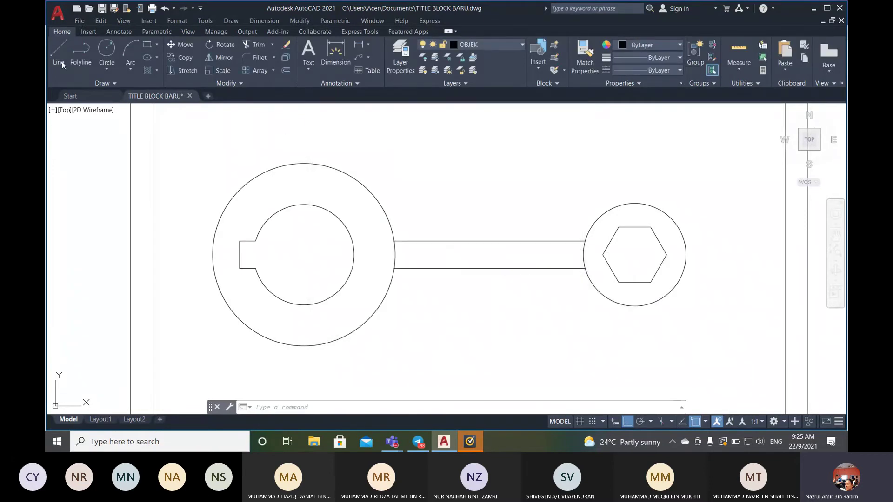
# - Draw the upper and lower tangent lines between the large left circle and small right circle
pyautogui.click(58, 53)
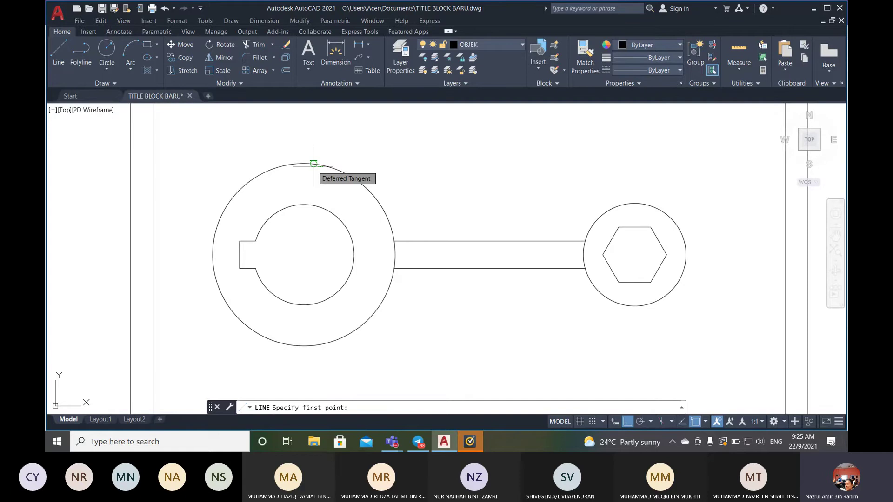
pyautogui.click(313, 164)
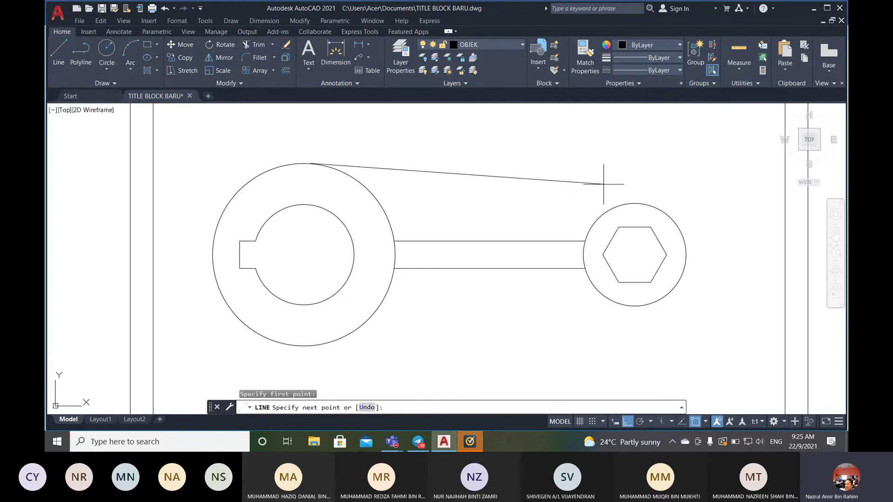
pyautogui.click(638, 202)
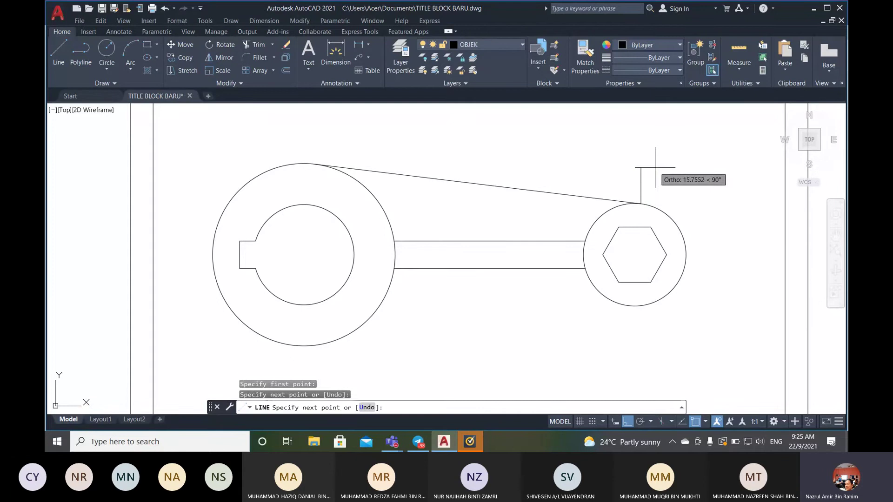
pyautogui.press('Return')
pyautogui.press('Return')
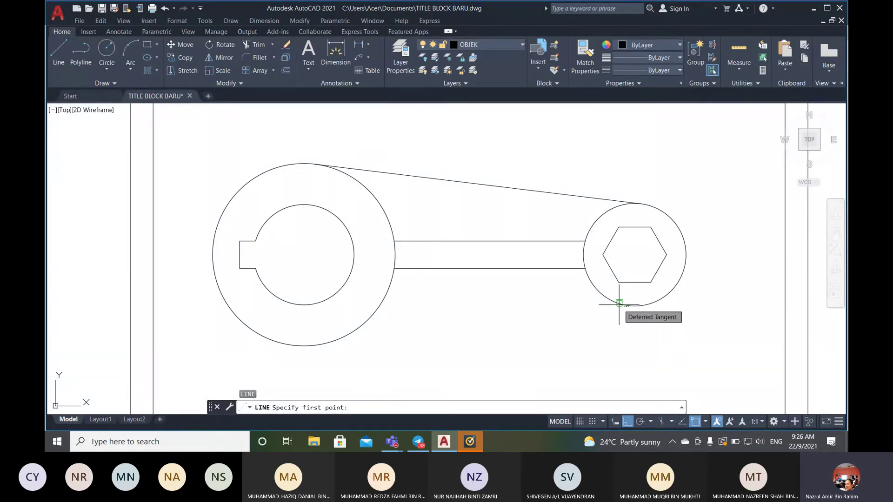
pyautogui.click(619, 304)
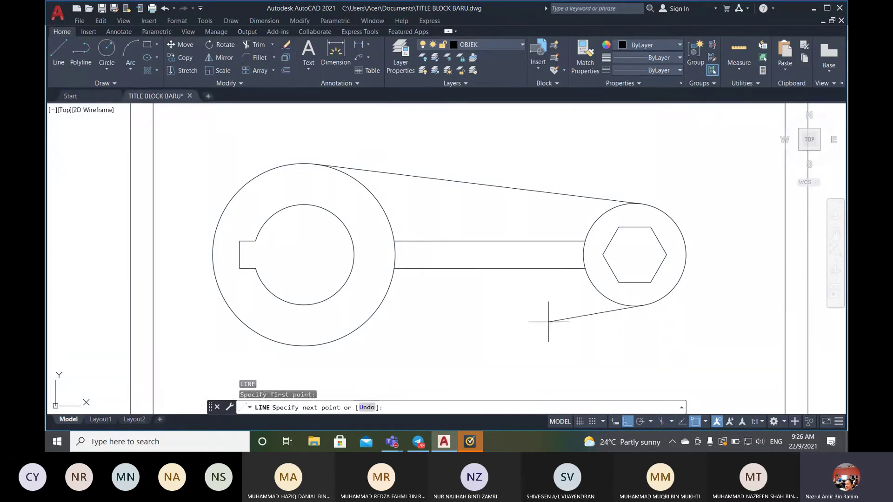
pyautogui.click(313, 346)
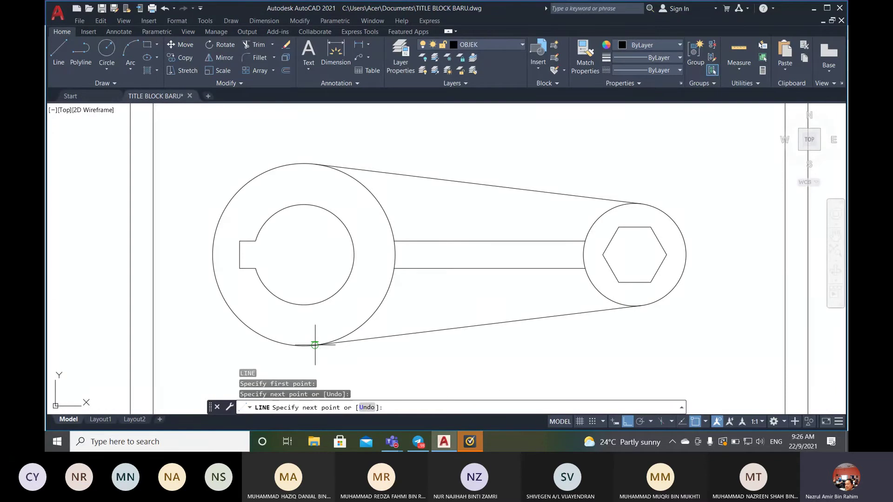
pyautogui.press('Return')
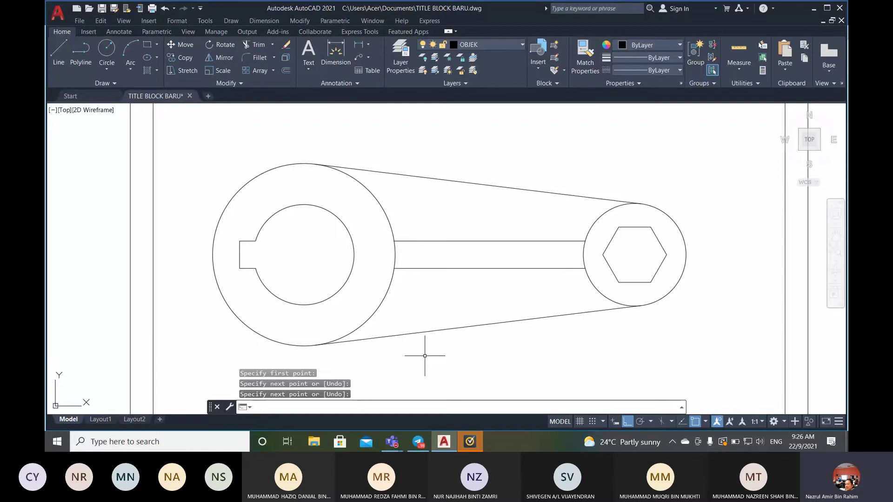
# - Zoom and pan so the title block shows below the wrench figure
pyautogui.scroll(-3, 425, 355)
pyautogui.scroll(1, 373, 342)
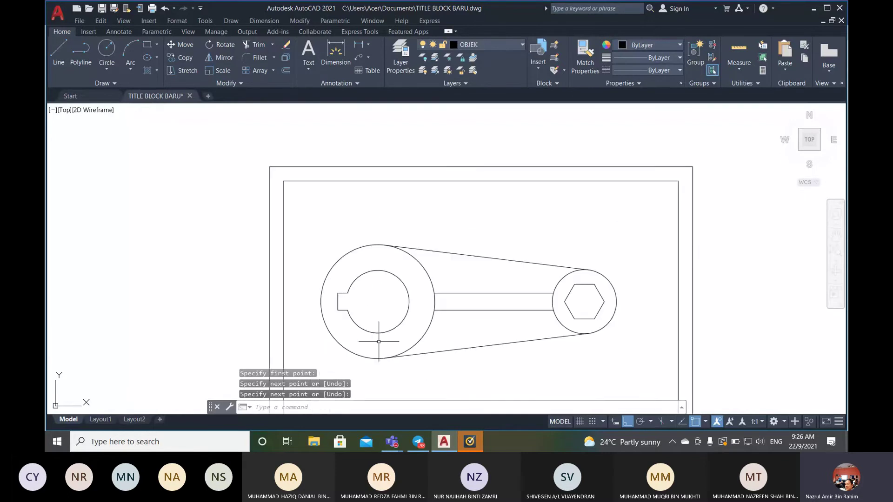
pyautogui.moveTo(467, 341)
pyautogui.mouseDown(button='middle')
pyautogui.moveTo(454, 289)
pyautogui.moveTo(454, 298)
pyautogui.mouseUp(button='middle')
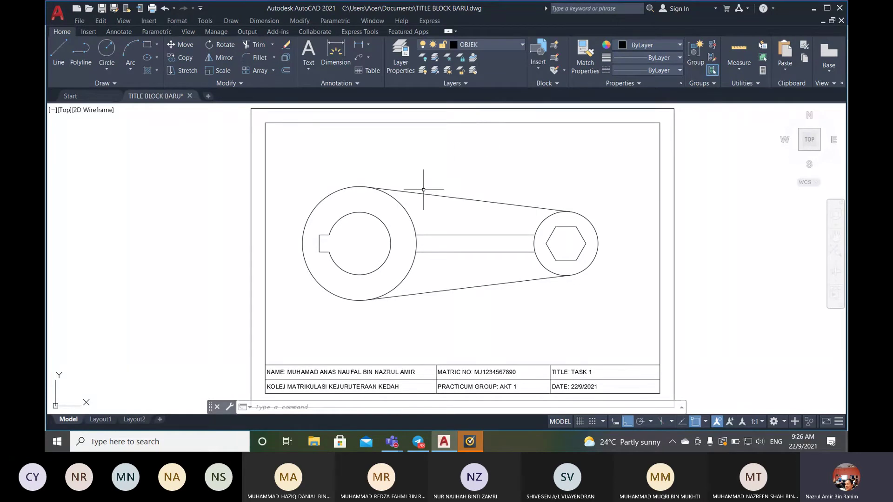
# - Set DIMENSION as the current layer in the Layer Properties Manager
pyautogui.click(185, 20)
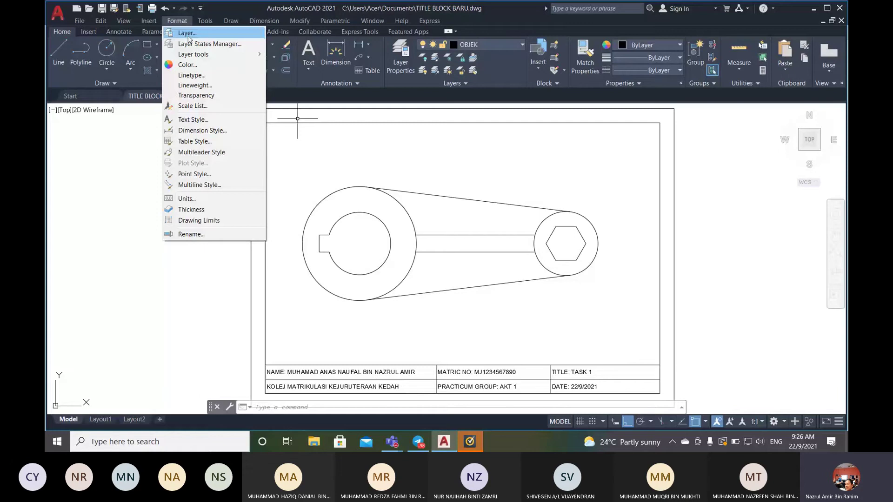
pyautogui.click(364, 408)
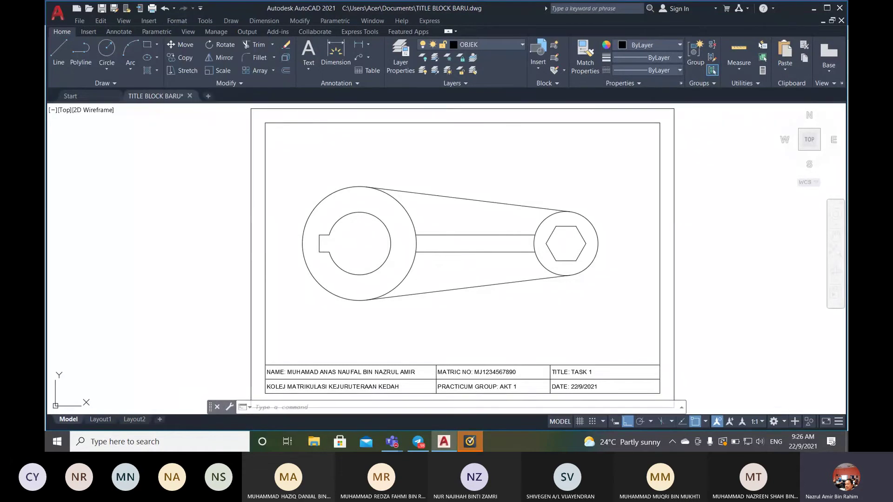
pyautogui.click(401, 58)
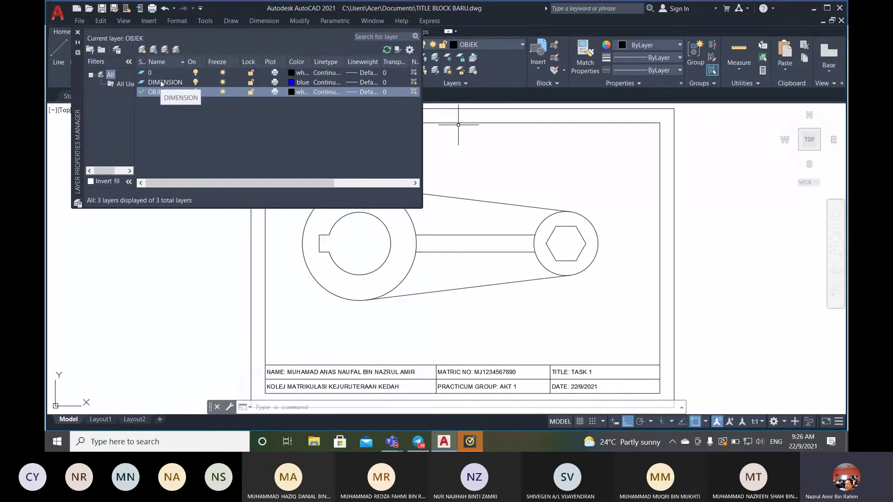
pyautogui.doubleClick(160, 82)
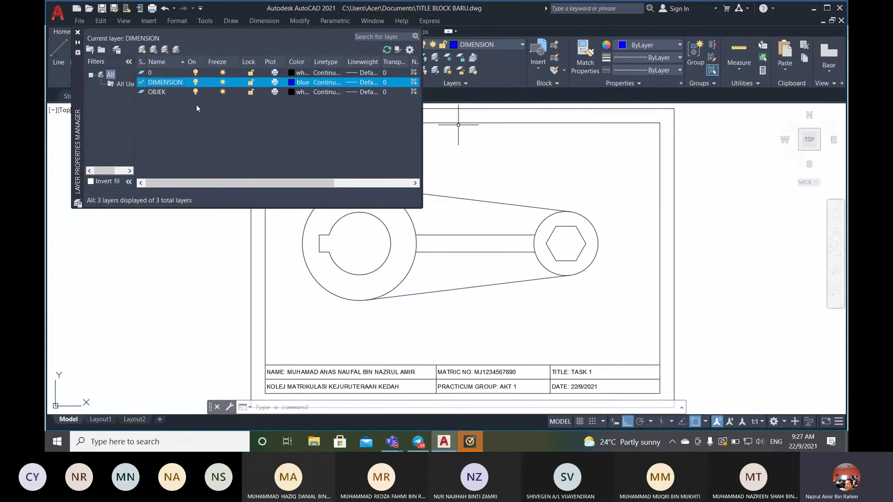
pyautogui.click(78, 34)
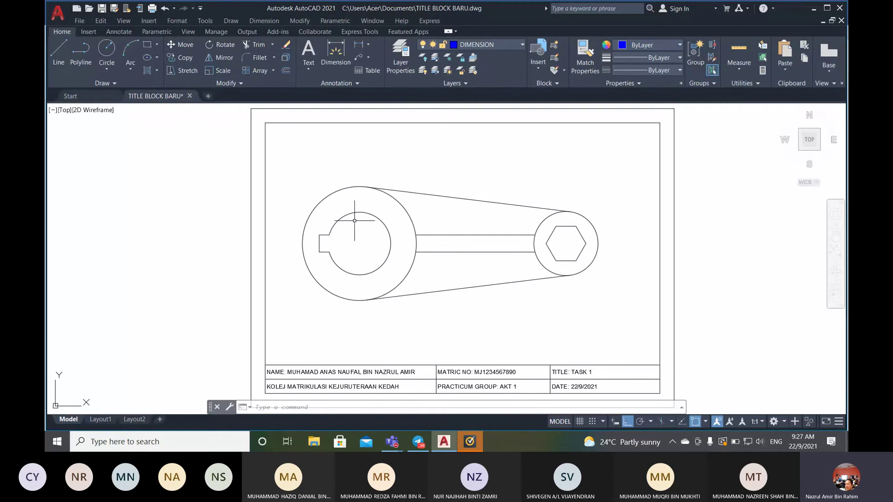
pyautogui.click(273, 21)
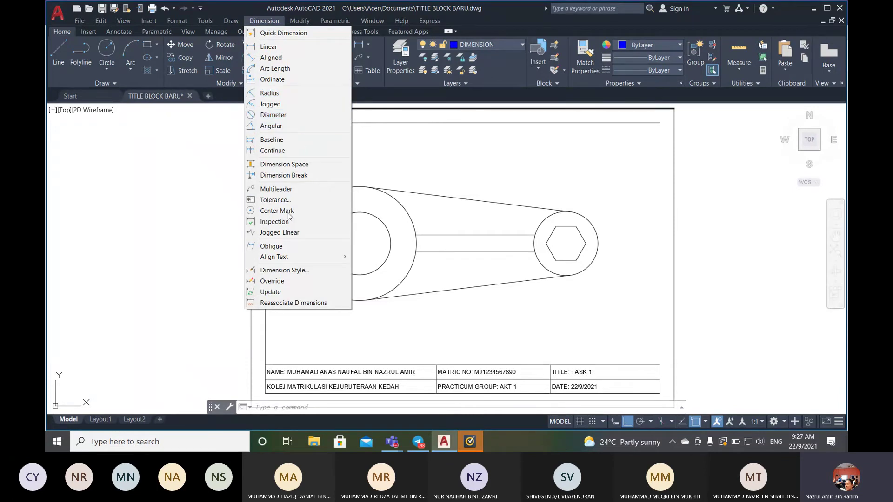
pyautogui.click(498, 16)
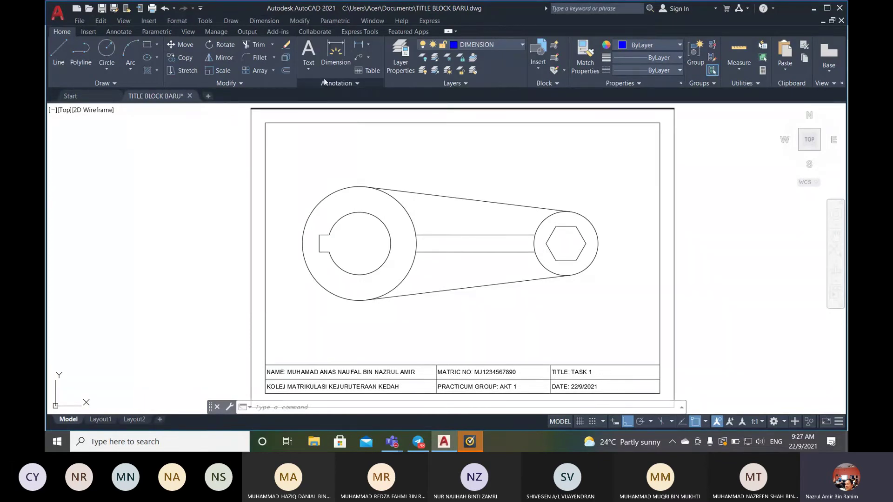
pyautogui.click(358, 84)
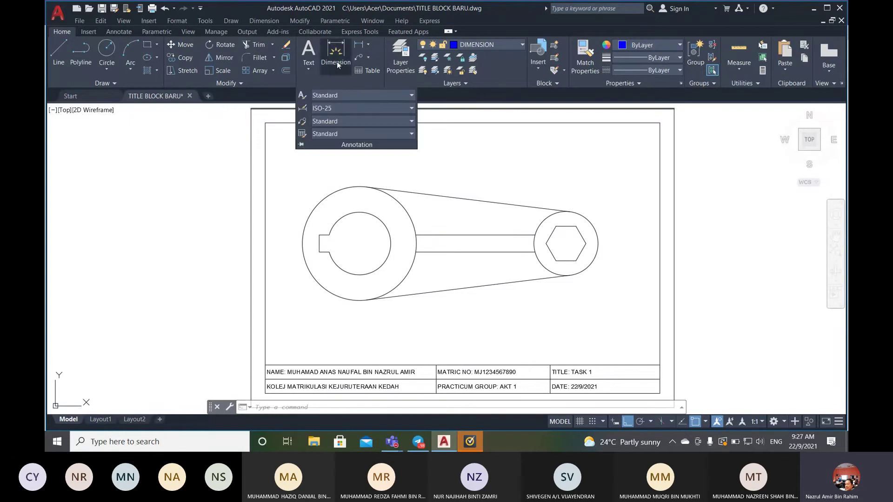
pyautogui.click(370, 44)
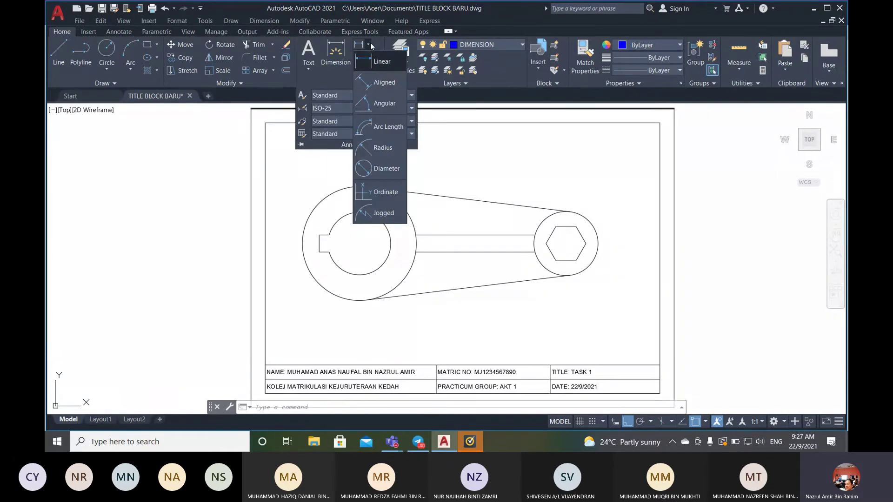
pyautogui.click(370, 43)
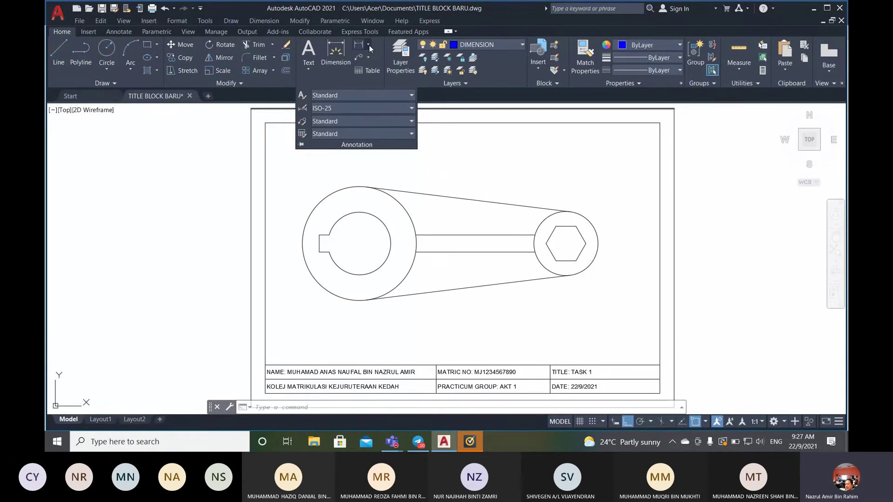
pyautogui.click(368, 44)
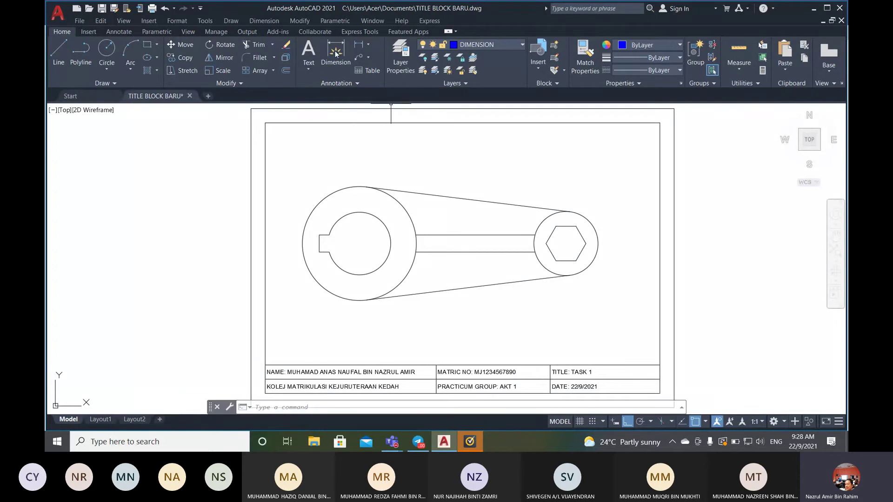
pyautogui.click(265, 20)
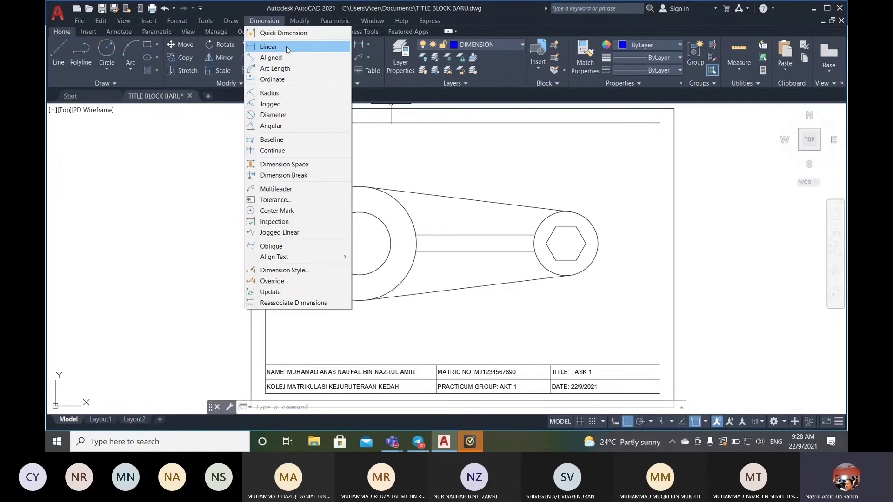
pyautogui.moveTo(300, 262)
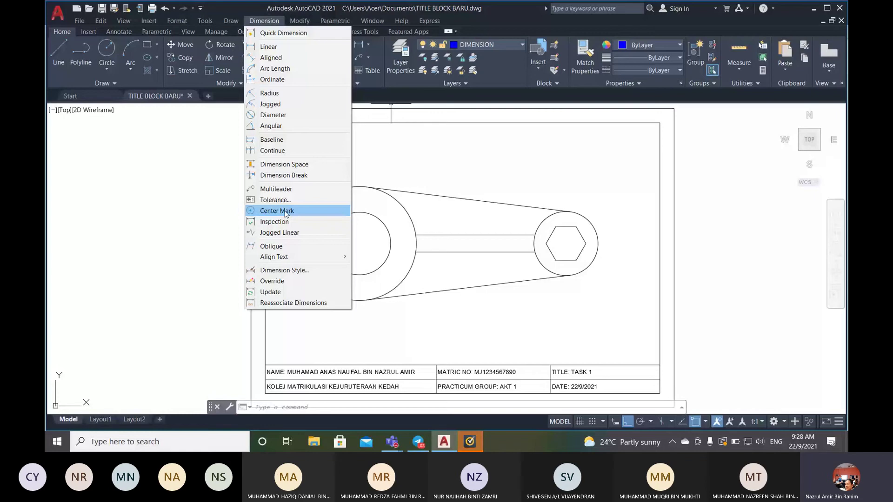
# - Place center marks on the large left circle and the small right circle
pyautogui.click(286, 214)
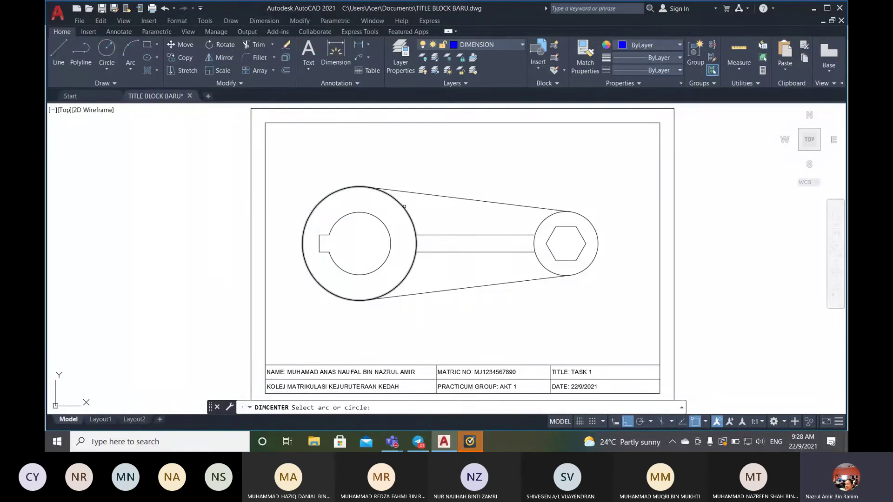
pyautogui.click(404, 207)
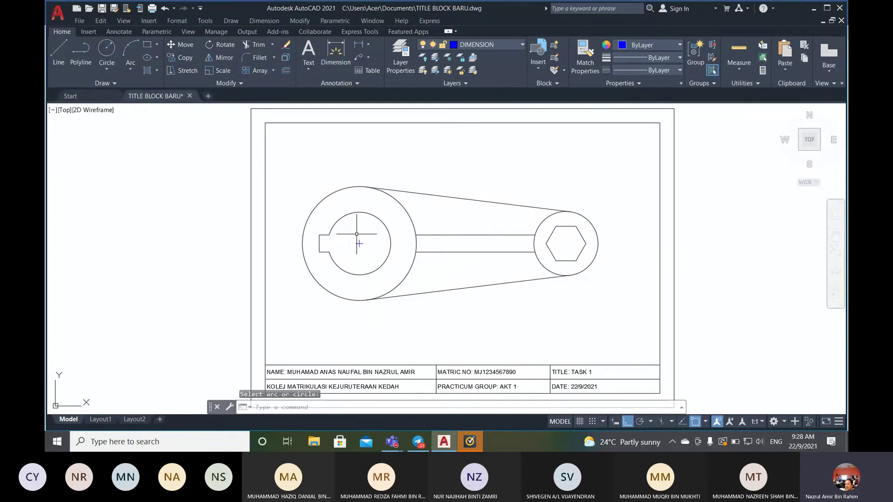
pyautogui.click(266, 22)
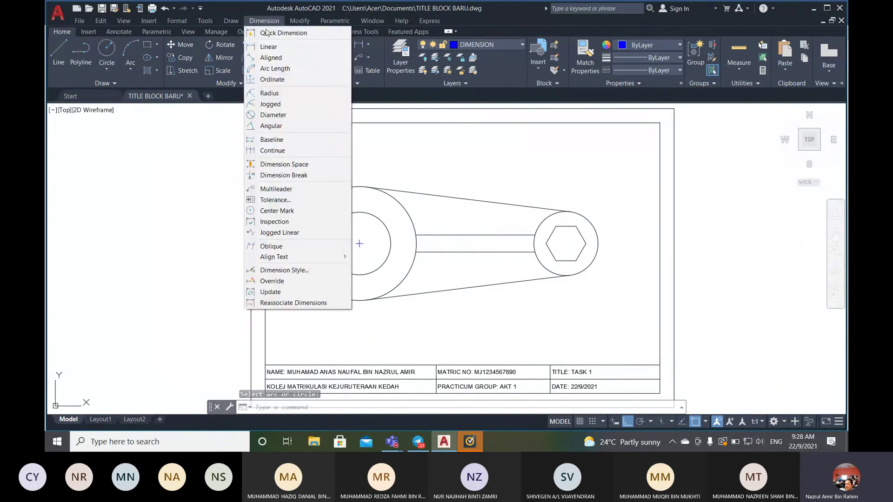
pyautogui.click(300, 211)
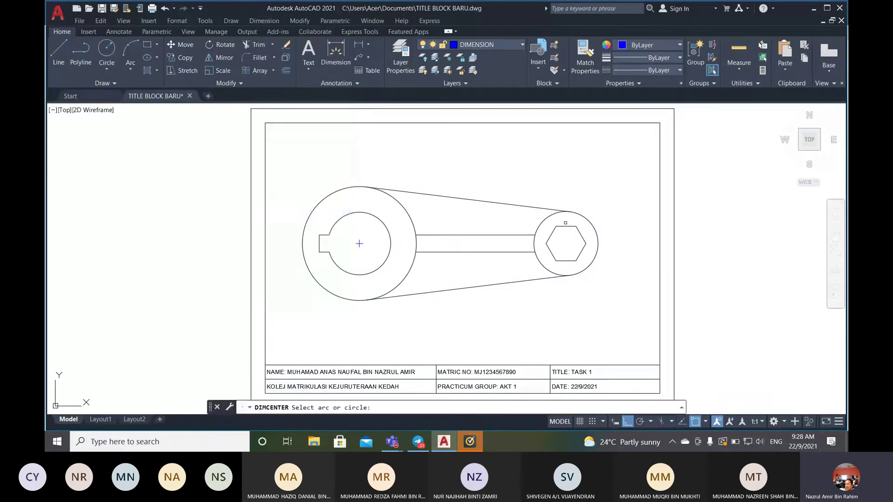
pyautogui.click(599, 235)
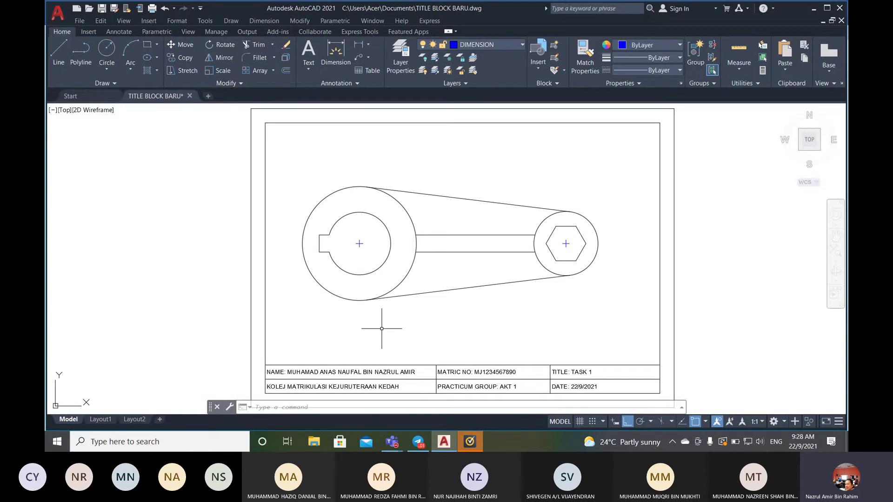
pyautogui.click(368, 44)
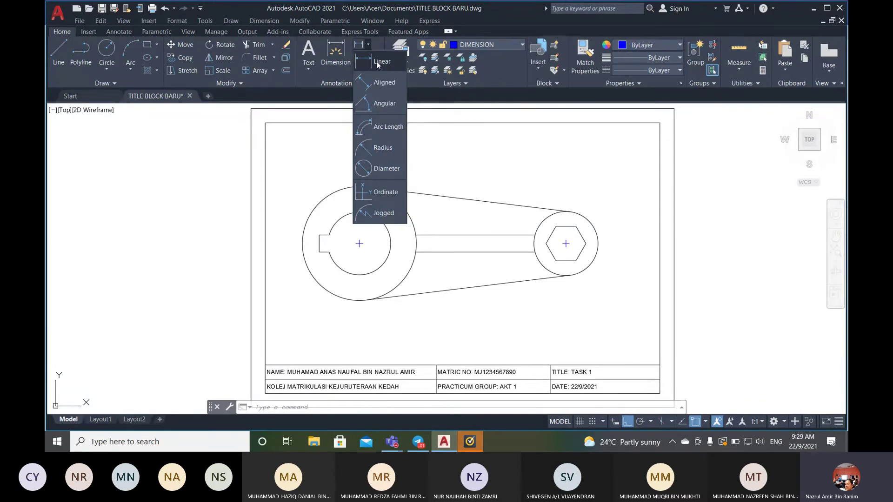
# - Turn on Endpoint, Midpoint, Center and Intersection object snaps
pyautogui.click(266, 21)
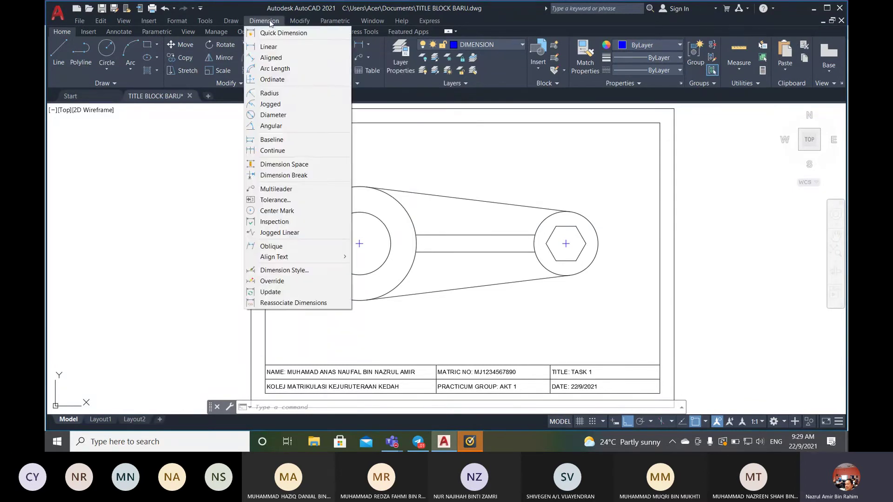
pyautogui.click(278, 48)
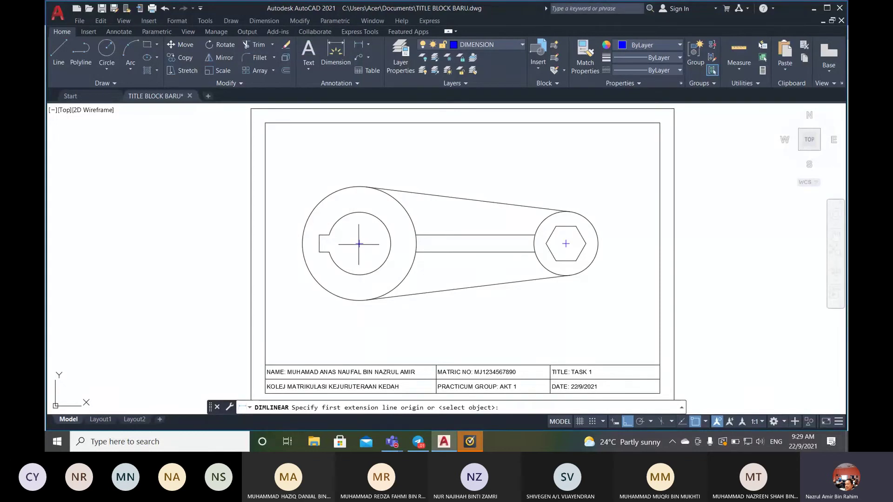
pyautogui.click(705, 421)
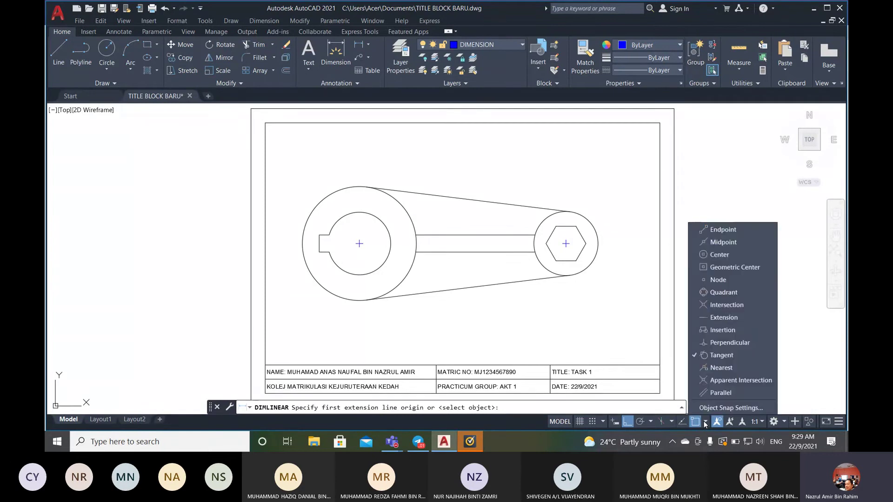
pyautogui.click(719, 408)
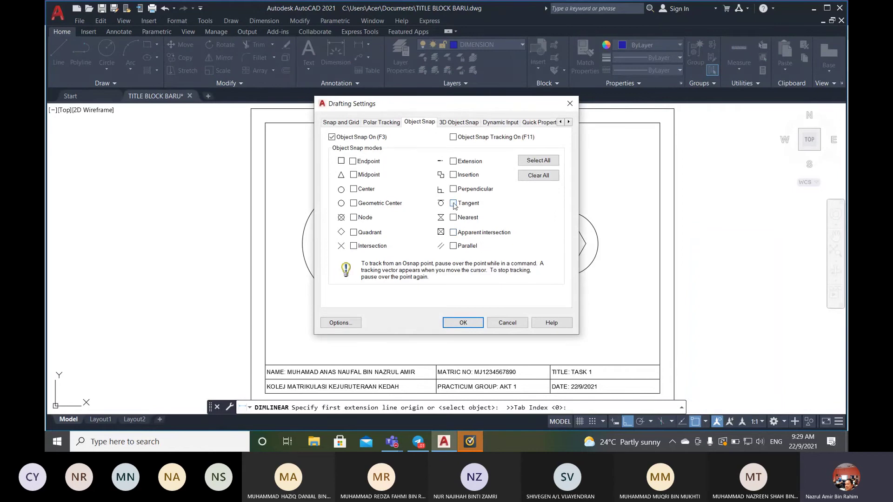
pyautogui.click(353, 162)
pyautogui.click(354, 175)
pyautogui.click(353, 189)
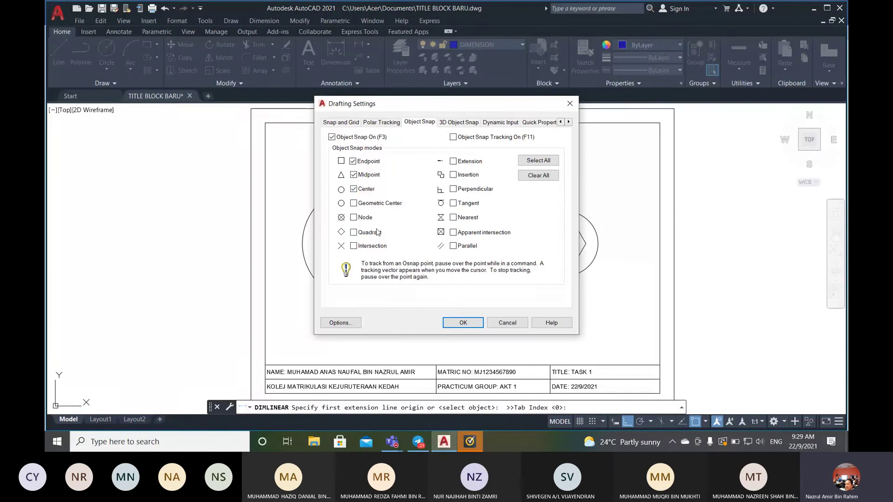
pyautogui.click(355, 246)
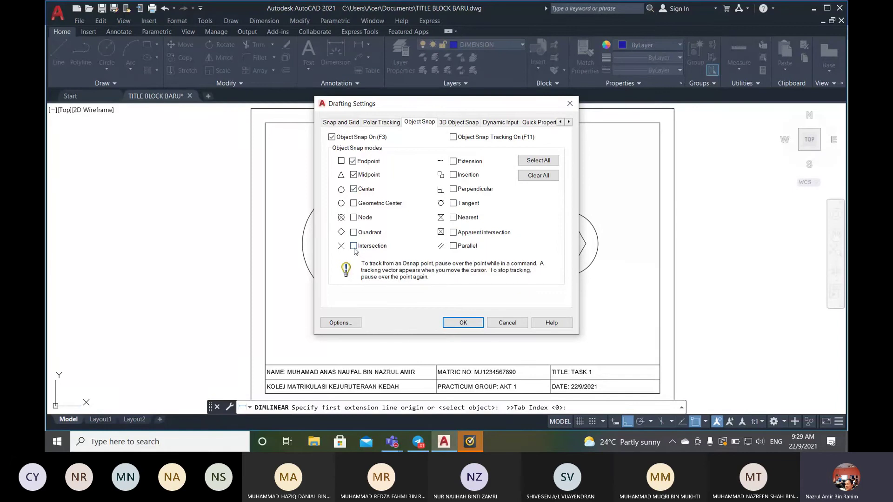
# - Apply the snap settings and restart the linear dimension
pyautogui.click(463, 323)
pyautogui.click(256, 21)
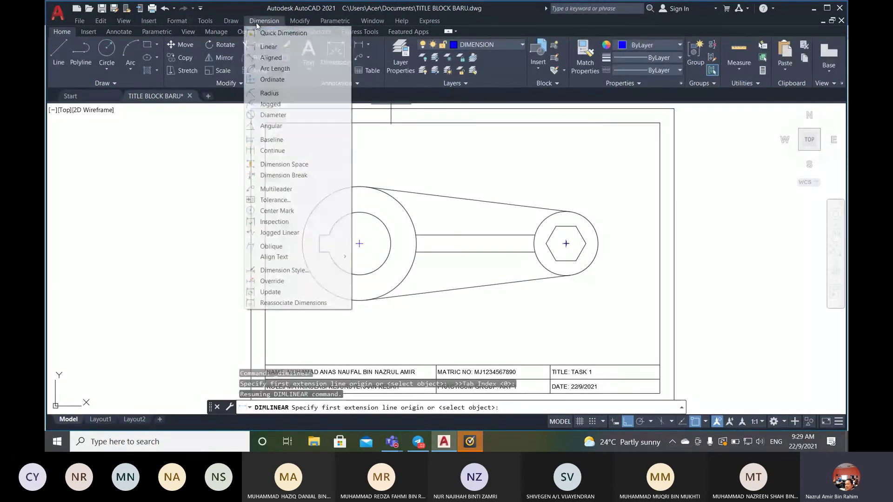
pyautogui.click(271, 47)
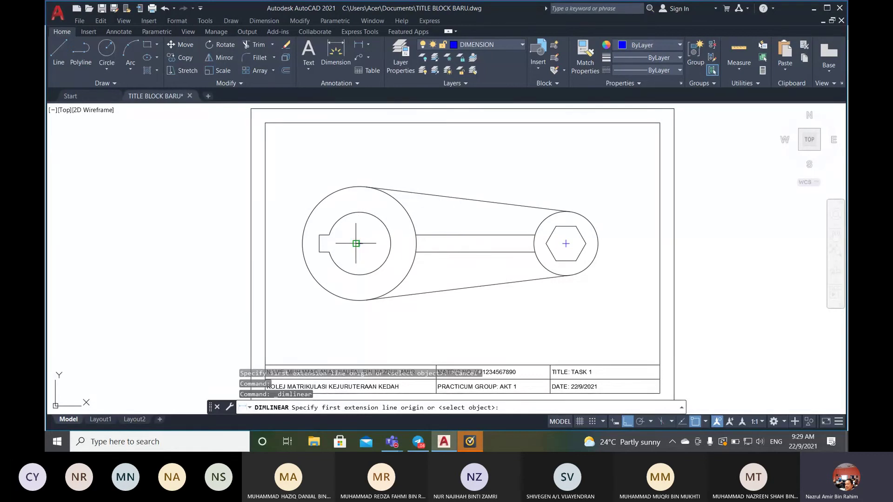
# - Cancel the linear dimension and erase the centre marks on the large circle and hexagon
pyautogui.scroll(4, 360, 246)
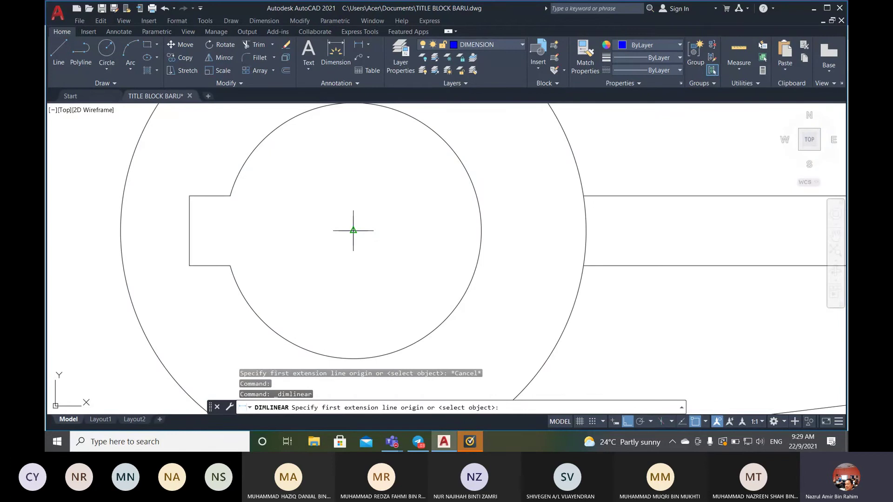
pyautogui.scroll(-3, 353, 230)
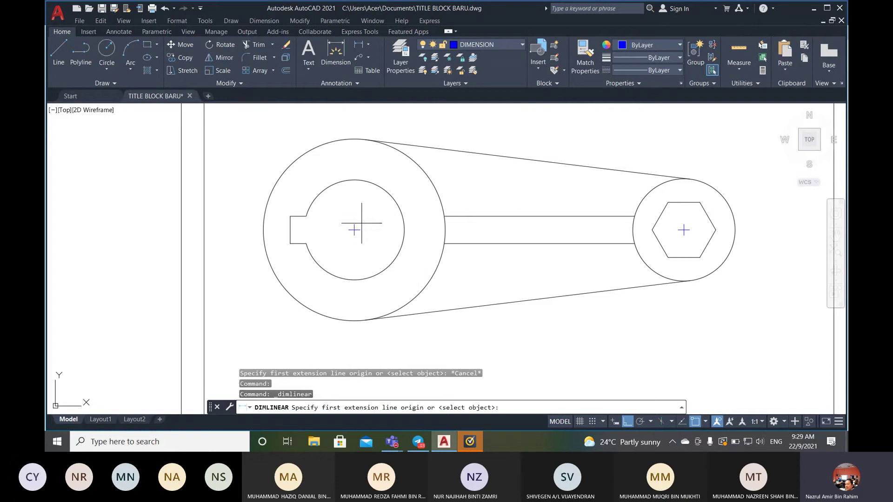
pyautogui.press('Escape')
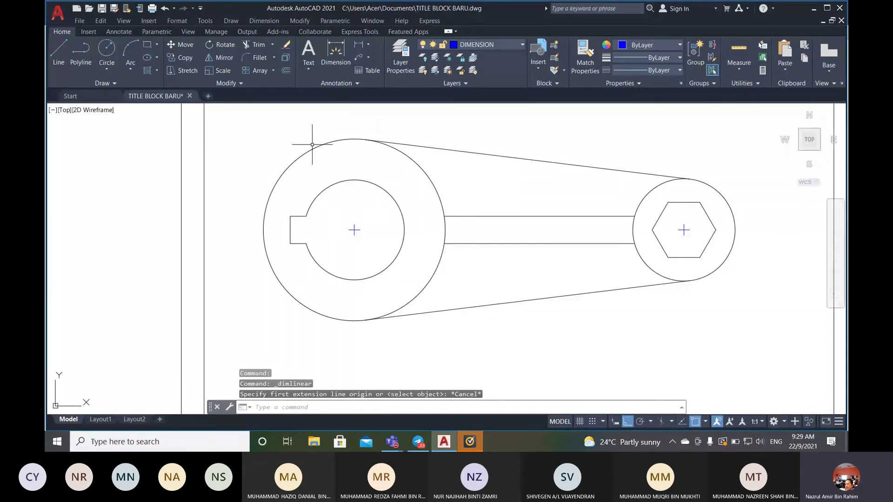
pyautogui.write('e')
pyautogui.press('Return')
pyautogui.click(353, 227)
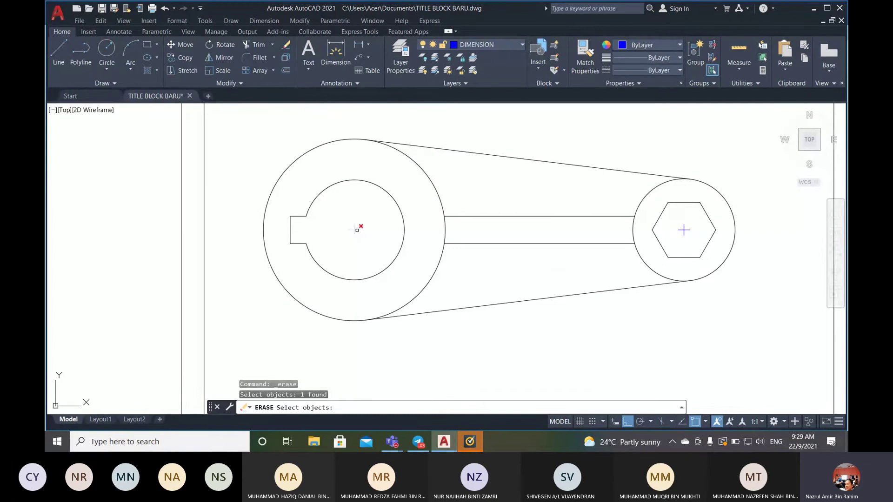
pyautogui.click(356, 231)
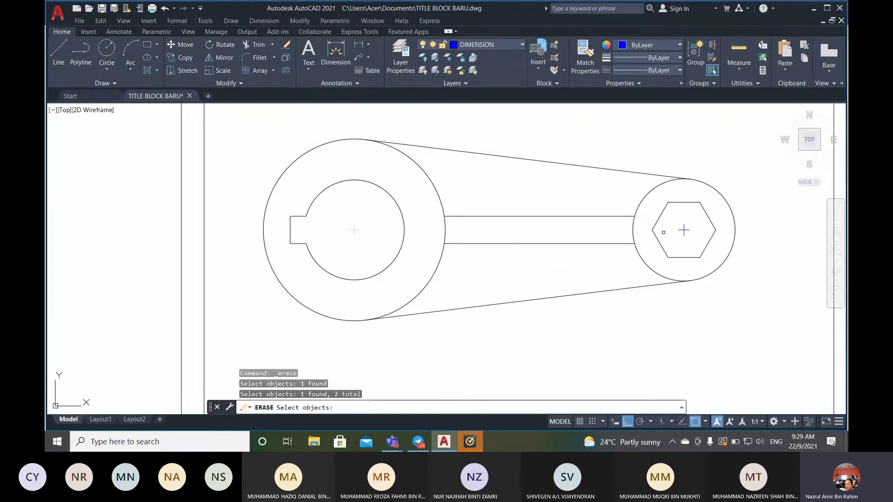
pyautogui.click(686, 231)
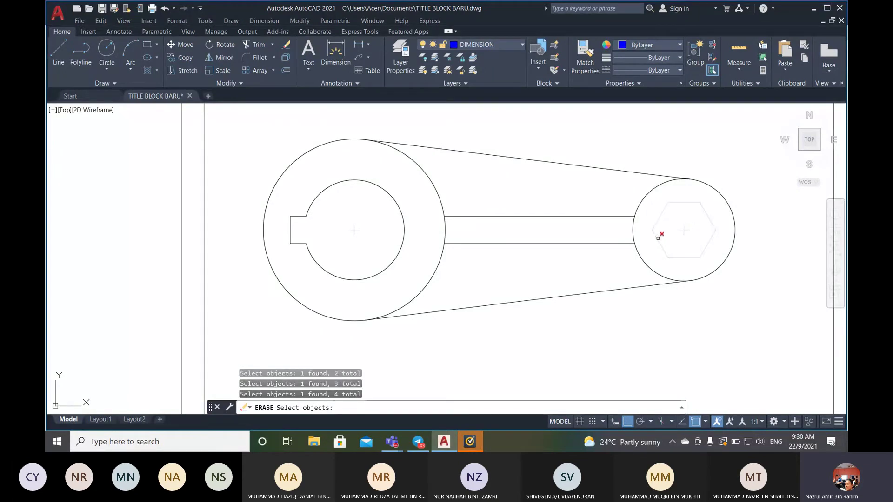
pyautogui.click(657, 234)
pyautogui.press('Return')
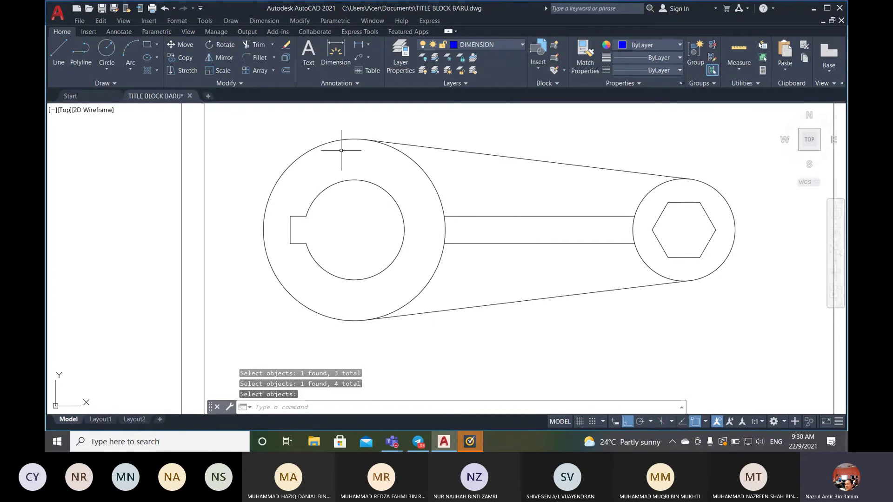
# - Dimension the 145 distance between the large circle's centre and the hexagon's centre, above the part
pyautogui.click(264, 21)
pyautogui.click(270, 42)
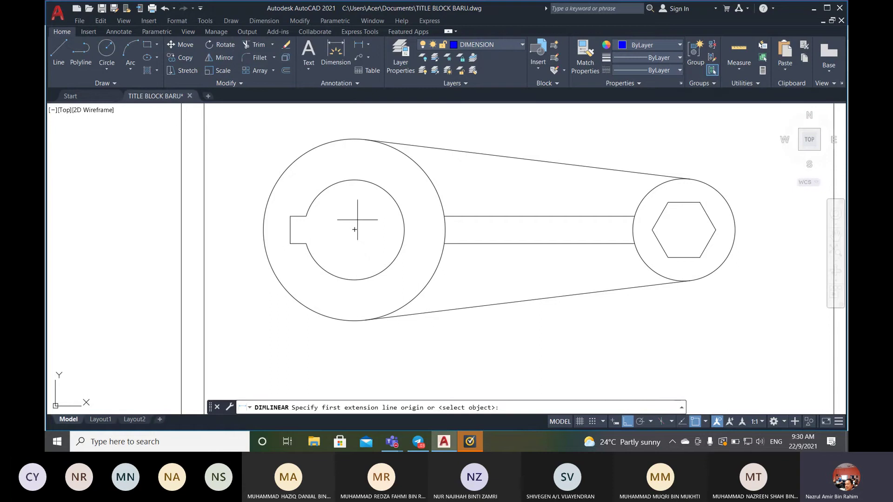
pyautogui.scroll(-3, 356, 223)
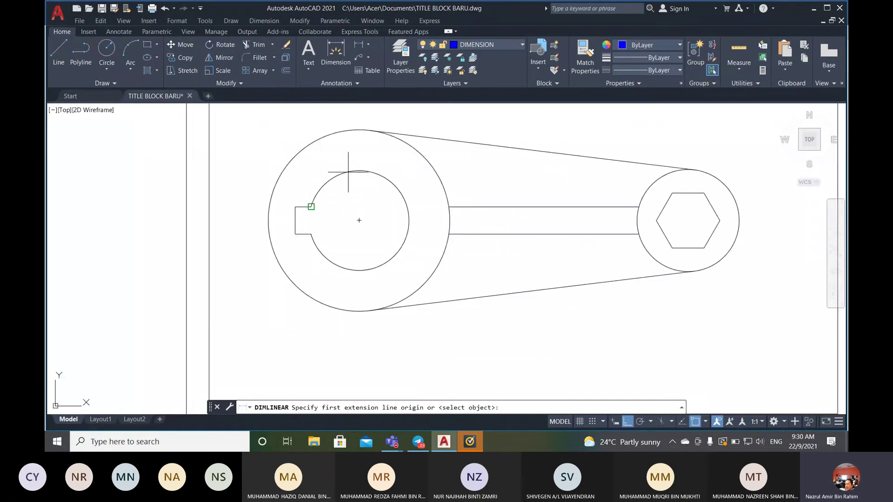
pyautogui.scroll(-2, 352, 166)
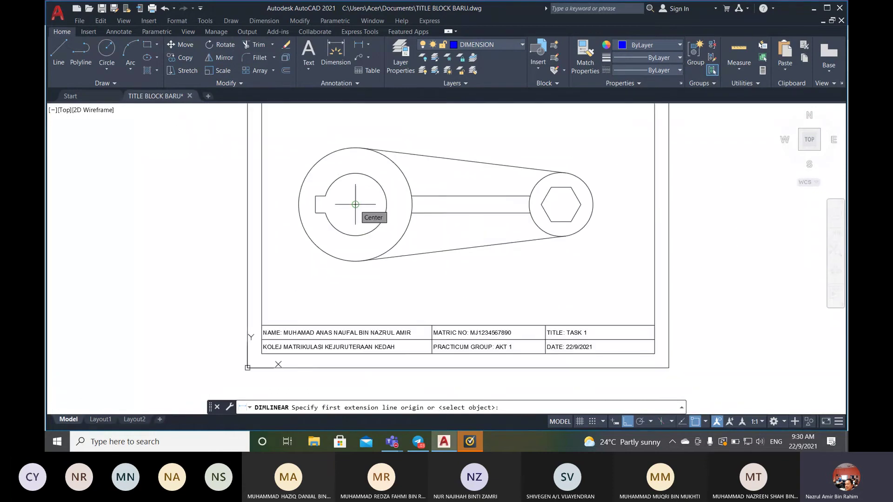
pyautogui.click(356, 204)
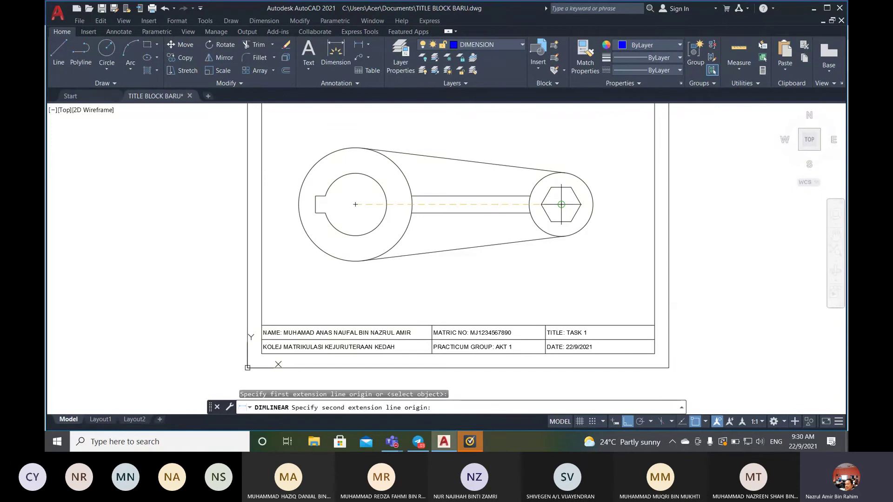
pyautogui.click(562, 204)
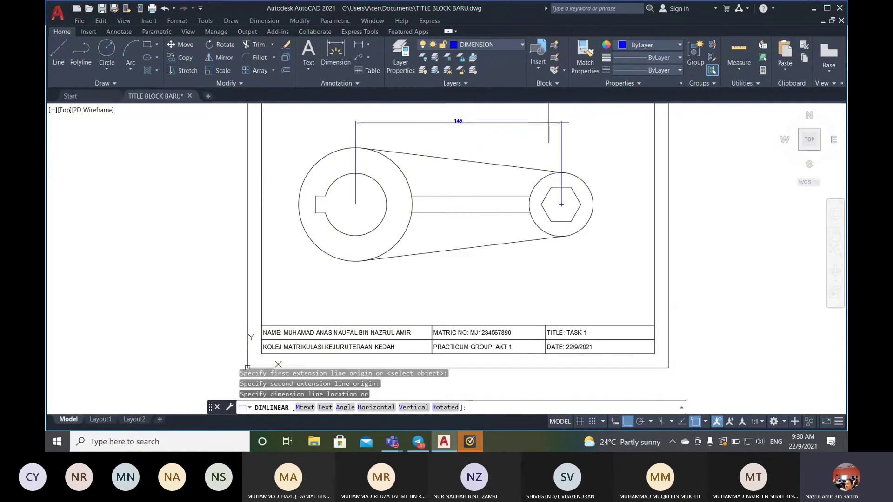
pyautogui.scroll(-2, 548, 123)
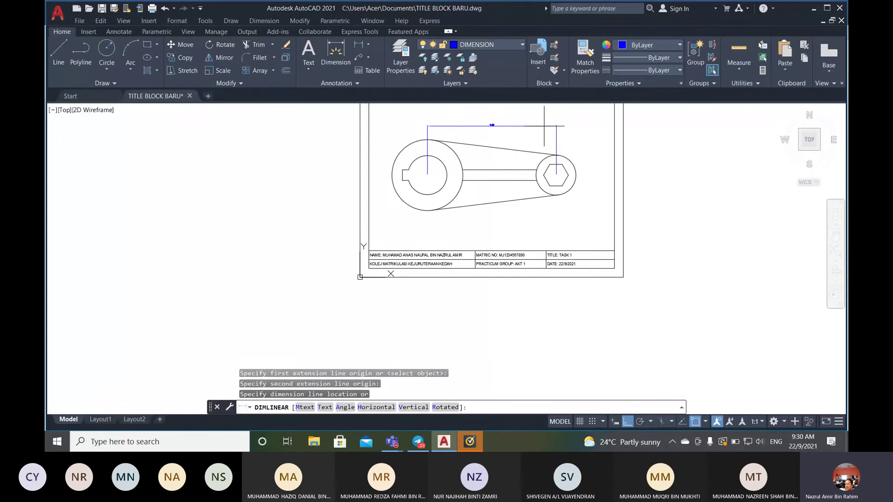
pyautogui.scroll(3, 543, 125)
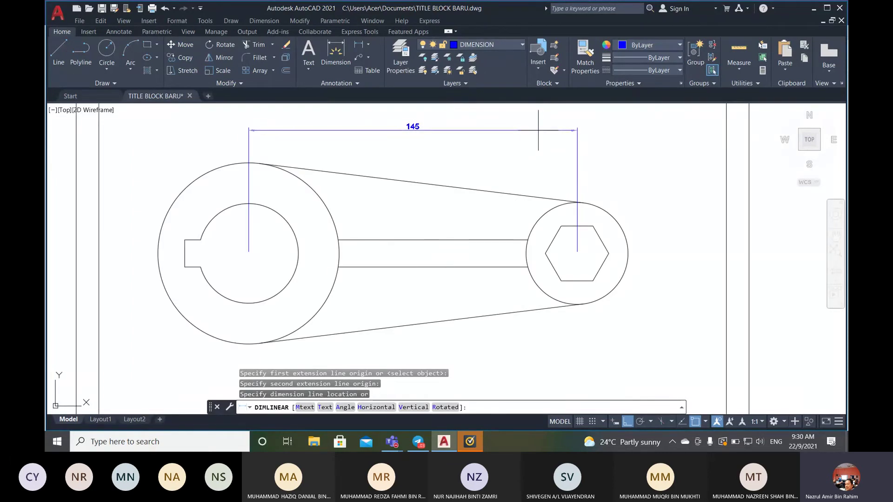
pyautogui.click(538, 130)
pyautogui.scroll(-2, 405, 199)
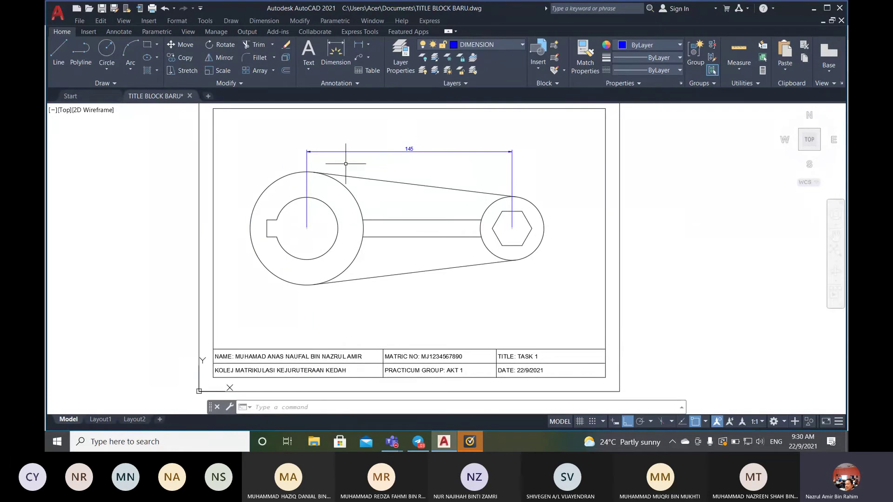
pyautogui.scroll(2, 233, 206)
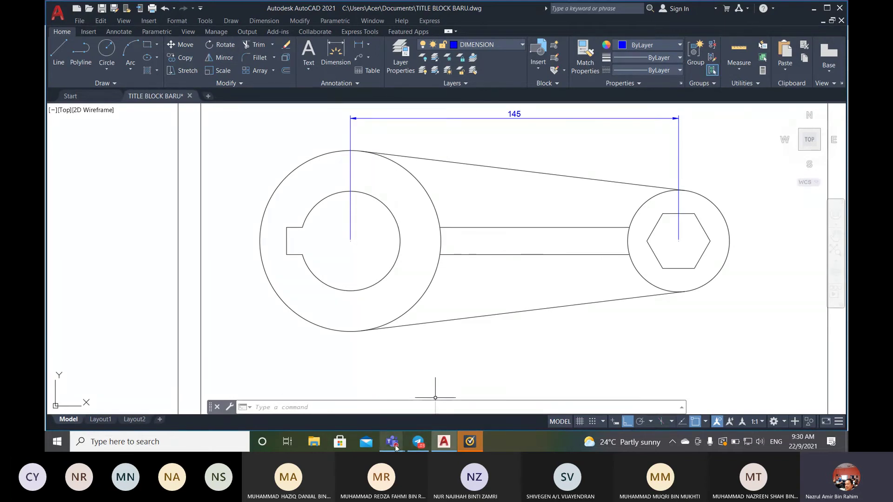
pyautogui.moveTo(392, 442)
pyautogui.click(340, 379)
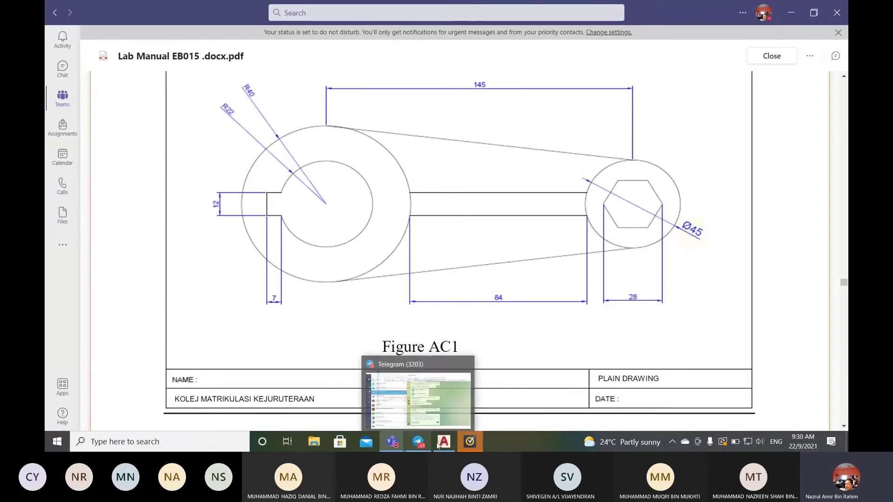
pyautogui.moveTo(448, 446)
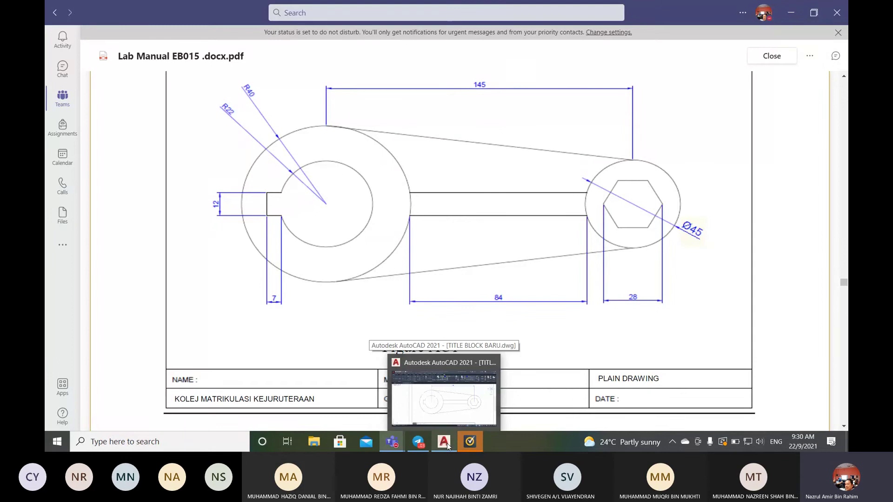
pyautogui.click(448, 446)
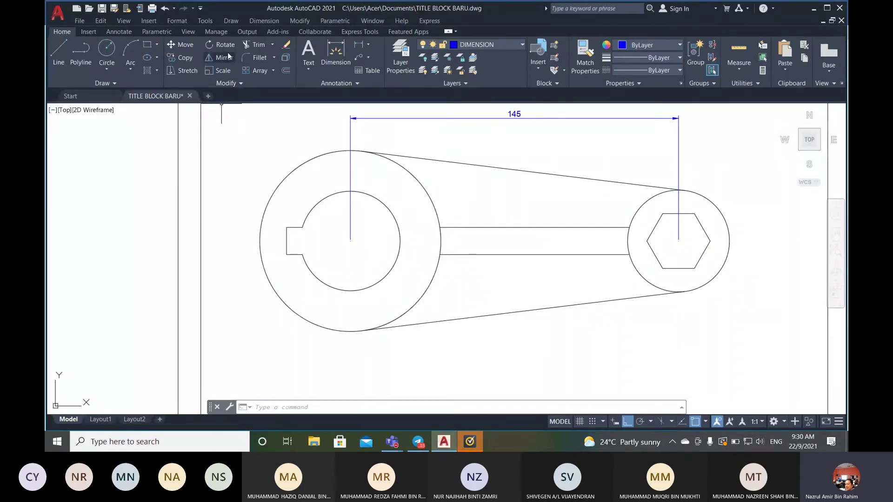
# - Add an 83,77 linear dimension below the part between the bar's lower corners
pyautogui.click(270, 24)
pyautogui.click(270, 44)
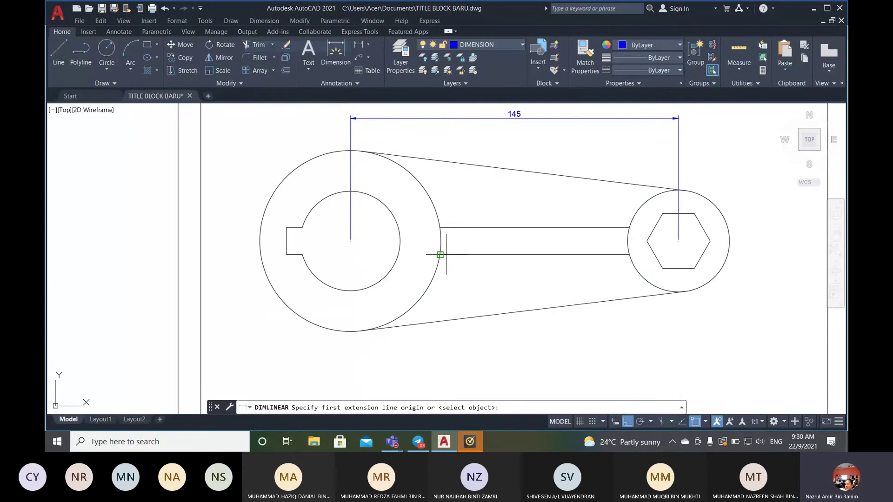
pyautogui.click(440, 254)
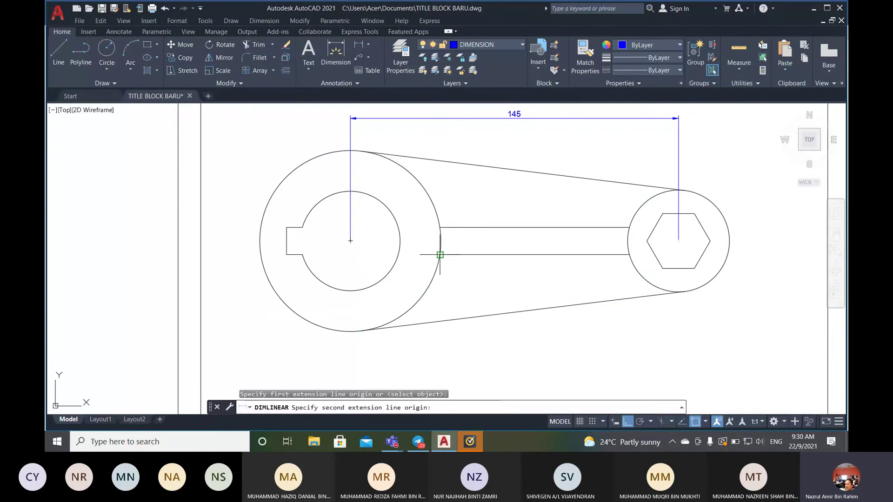
pyautogui.click(628, 254)
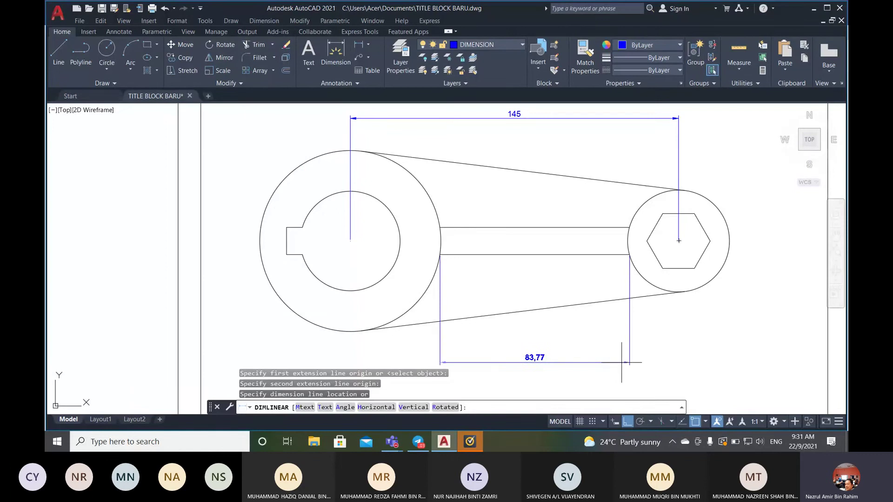
pyautogui.click(622, 362)
pyautogui.scroll(-3, 598, 355)
pyautogui.scroll(5, 590, 368)
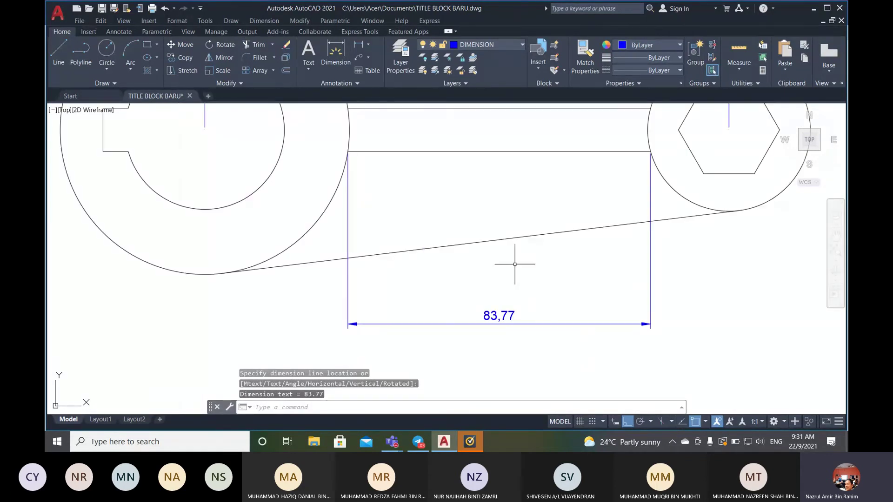
pyautogui.scroll(-2, 515, 264)
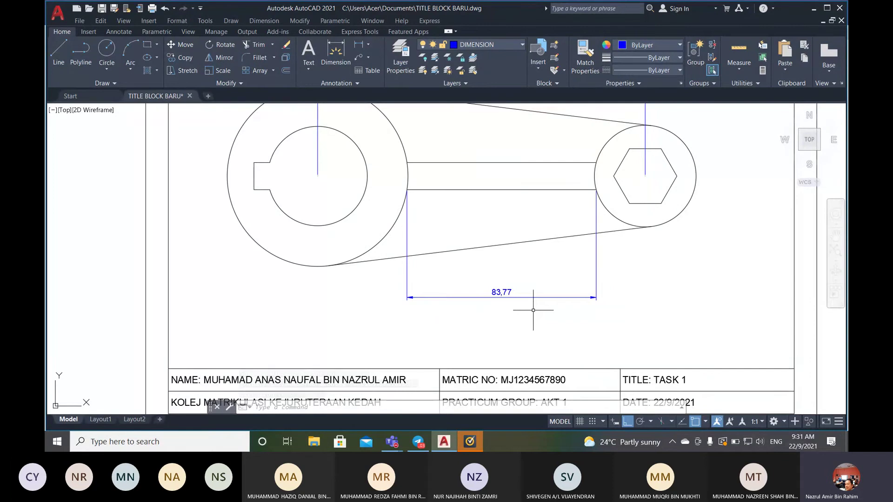
pyautogui.click(399, 445)
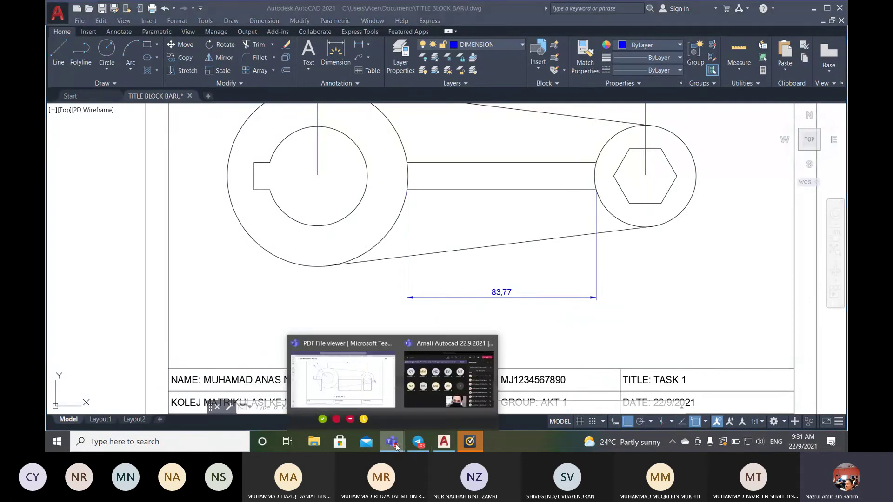
pyautogui.click(363, 394)
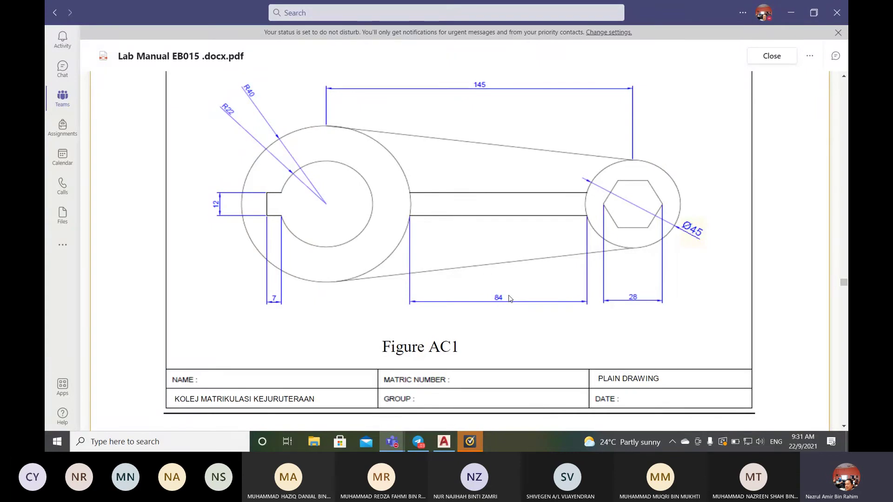
pyautogui.click(445, 444)
pyautogui.scroll(-5, 458, 210)
pyautogui.scroll(5, 464, 183)
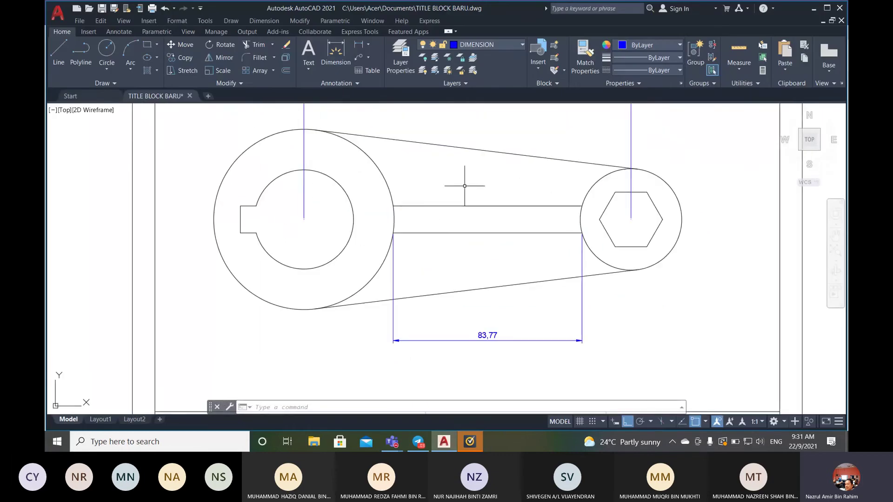
pyautogui.moveTo(462, 181); pyautogui.dragTo(464, 207, button='middle')
pyautogui.scroll(-5, 465, 207)
pyautogui.scroll(5, 466, 207)
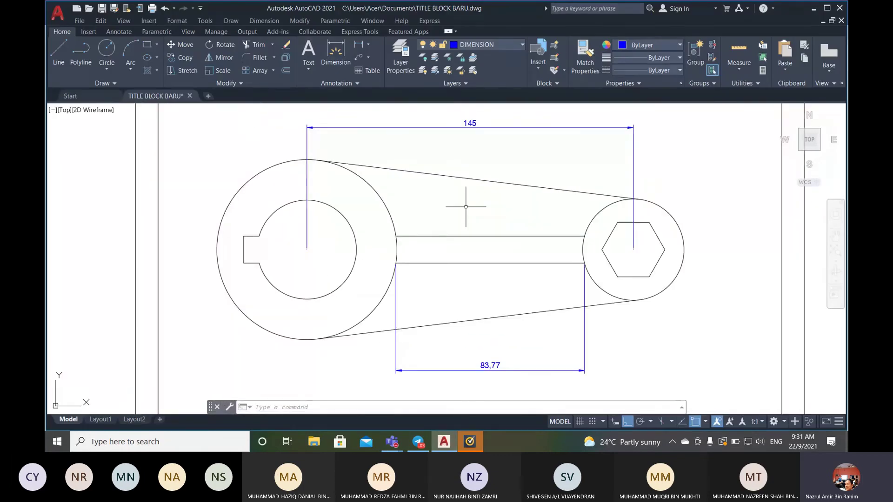
pyautogui.scroll(-2, 466, 207)
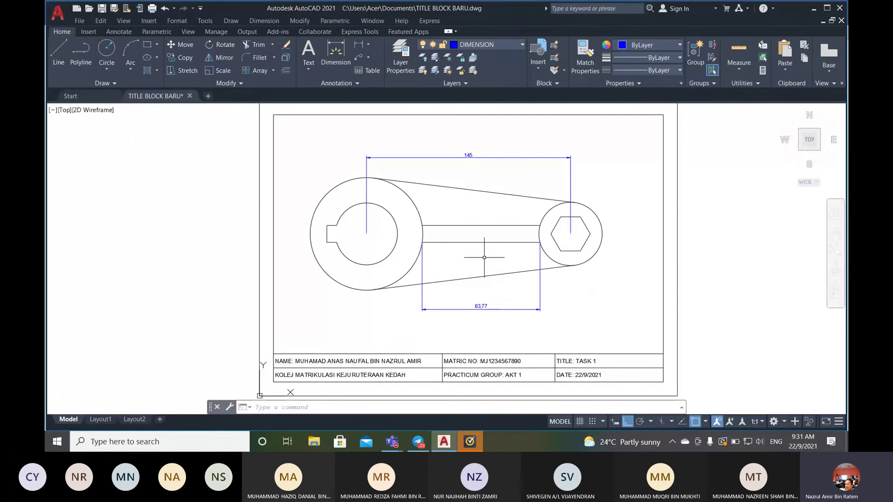
pyautogui.scroll(2, 484, 257)
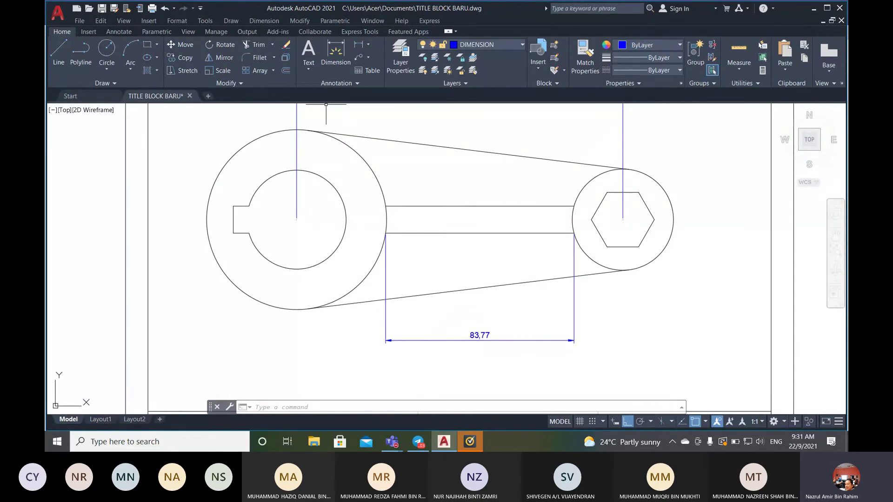
pyautogui.click(275, 21)
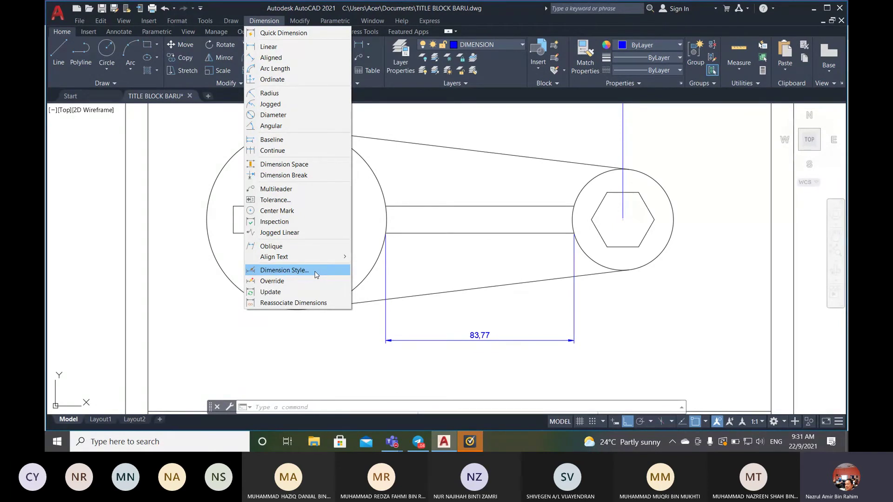
# - Open the Dimension Style Manager from the Dimension menu, with ISO-25 current
pyautogui.click(232, 19)
pyautogui.click(213, 21)
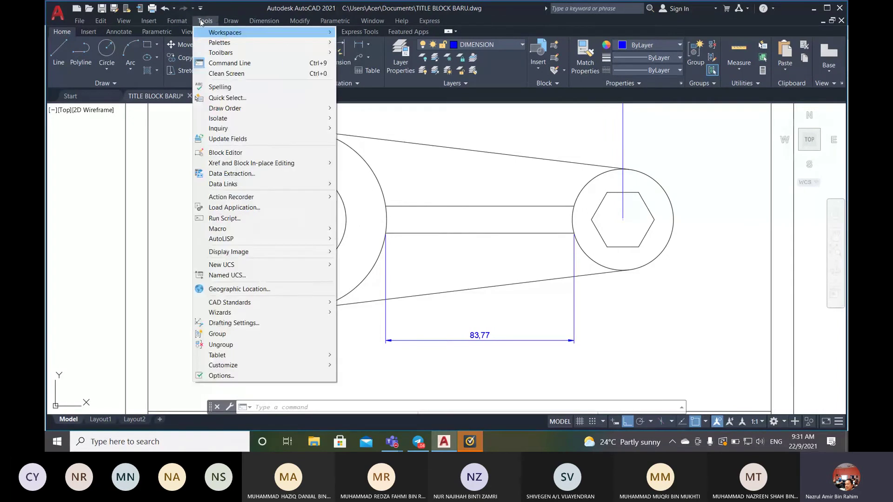
pyautogui.moveTo(184, 23)
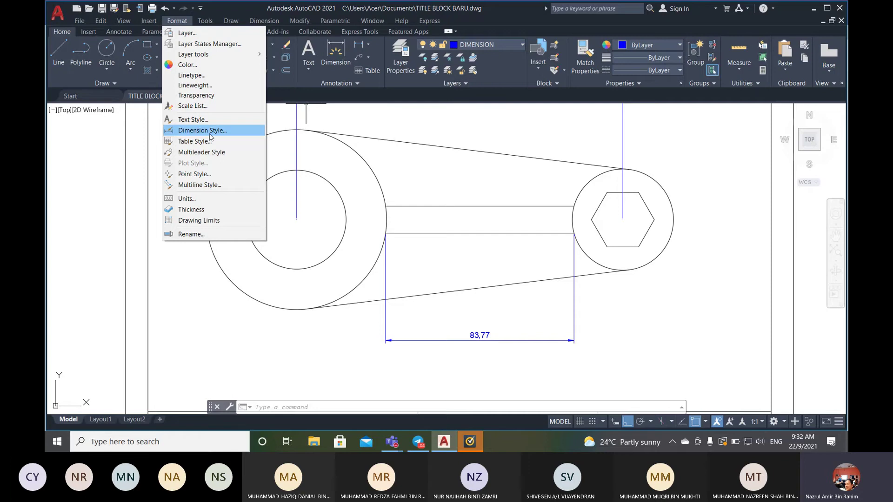
pyautogui.click(264, 20)
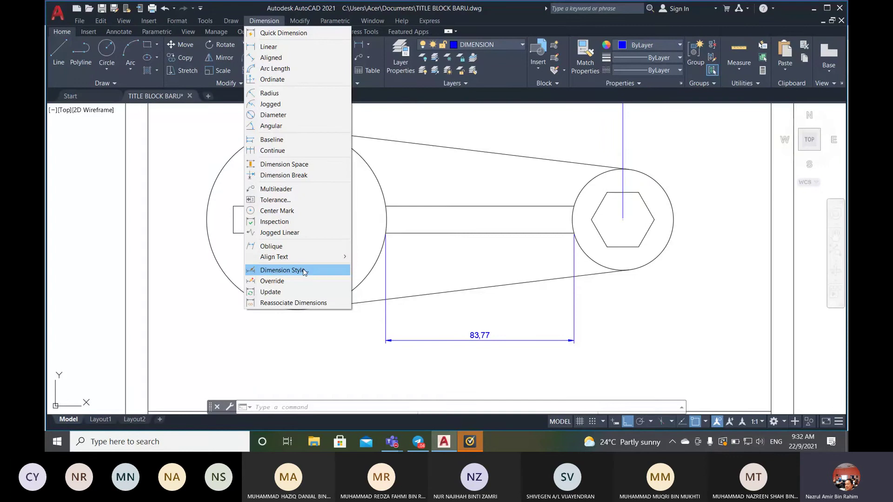
pyautogui.click(478, 81)
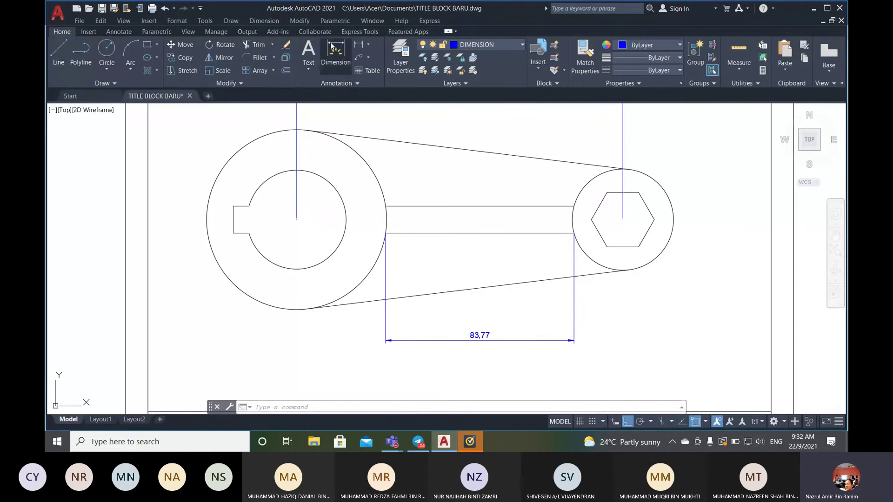
pyautogui.click(356, 83)
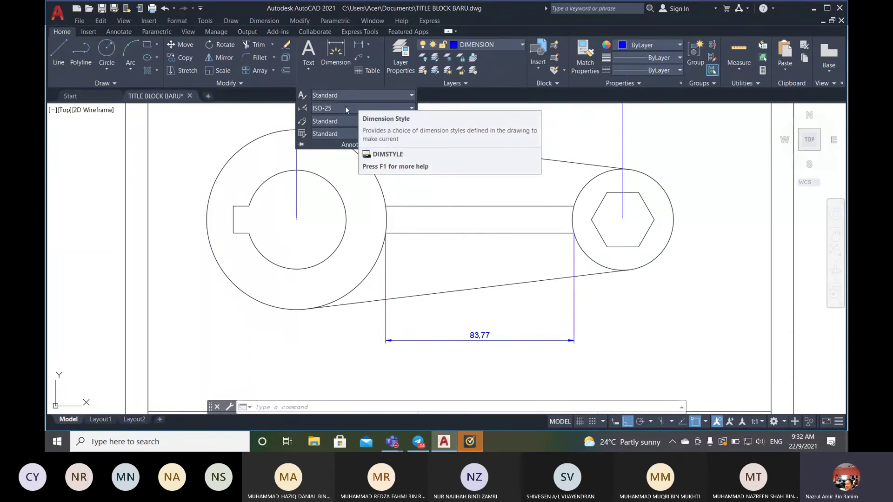
pyautogui.click(411, 108)
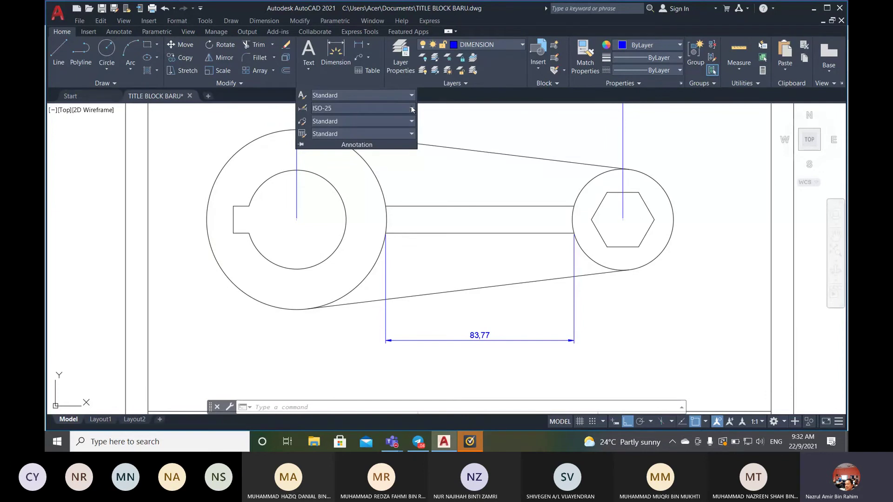
pyautogui.click(458, 109)
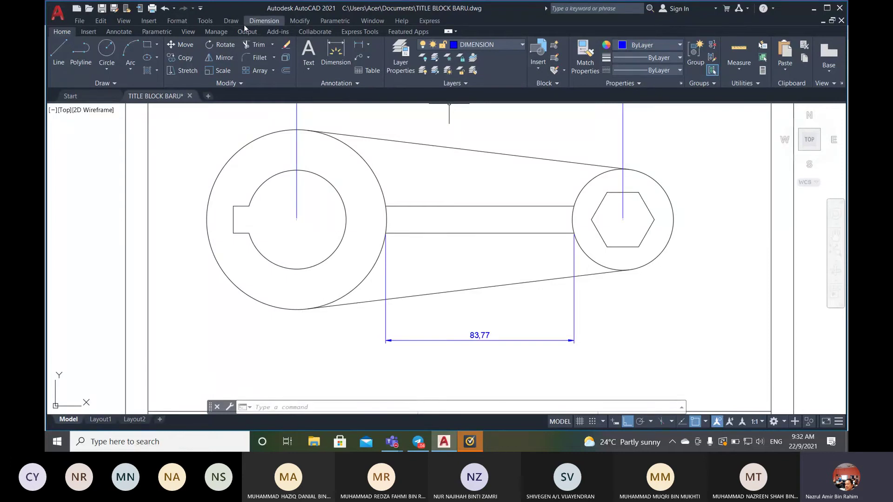
pyautogui.click(258, 21)
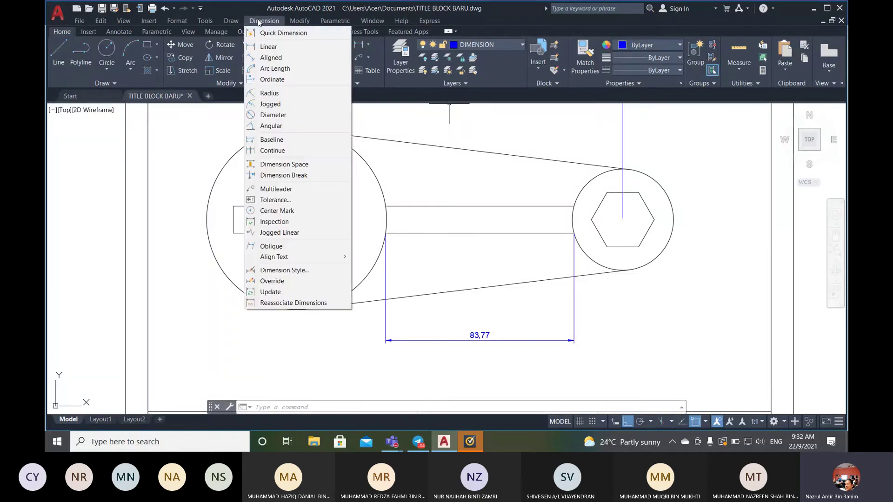
pyautogui.click(303, 272)
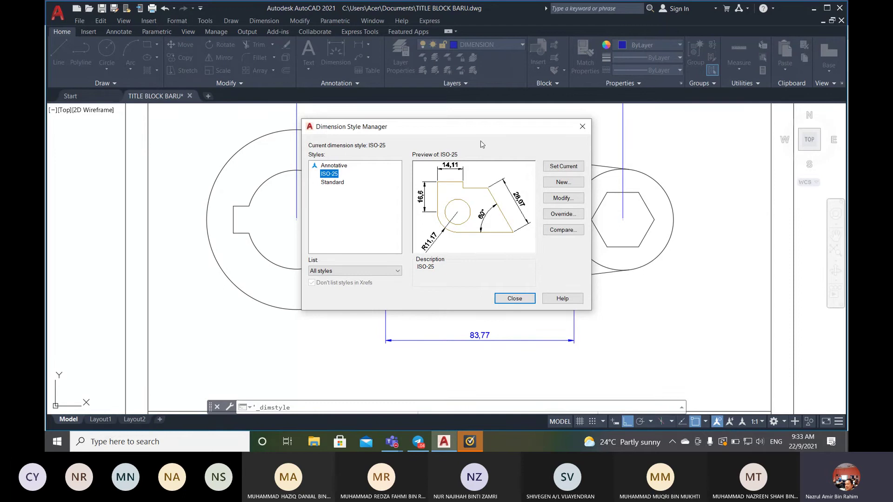
# - Create a new dimension style based on ISO-25 named TASK 1
pyautogui.moveTo(334, 187)
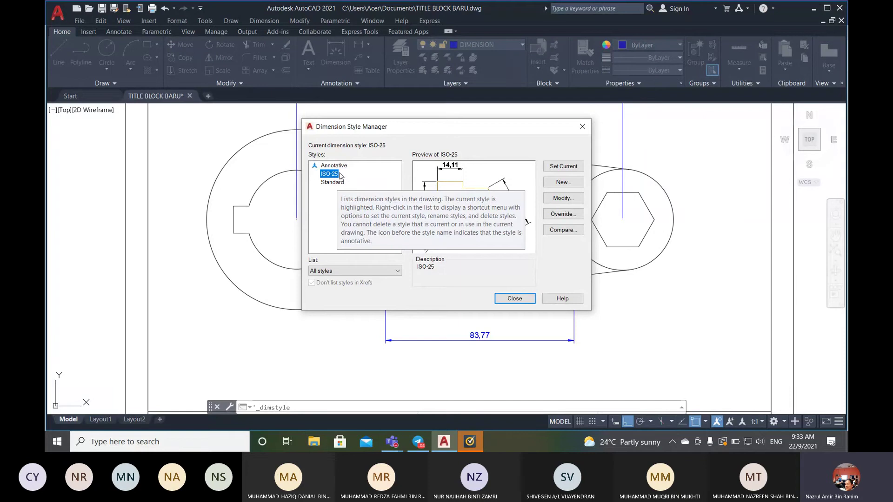
pyautogui.click(337, 183)
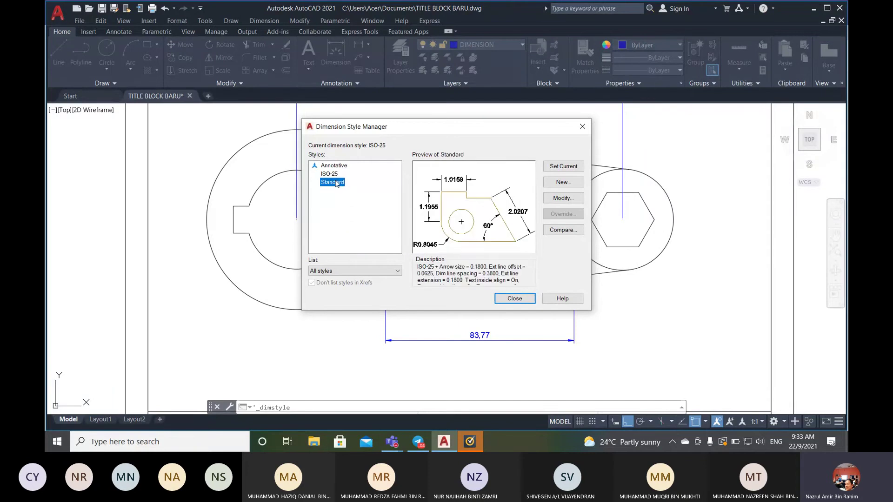
pyautogui.press('Up')
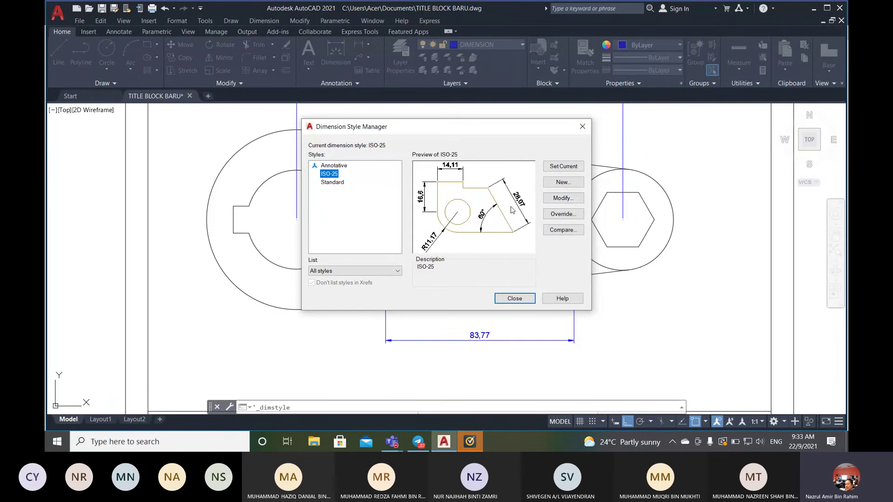
pyautogui.click(570, 183)
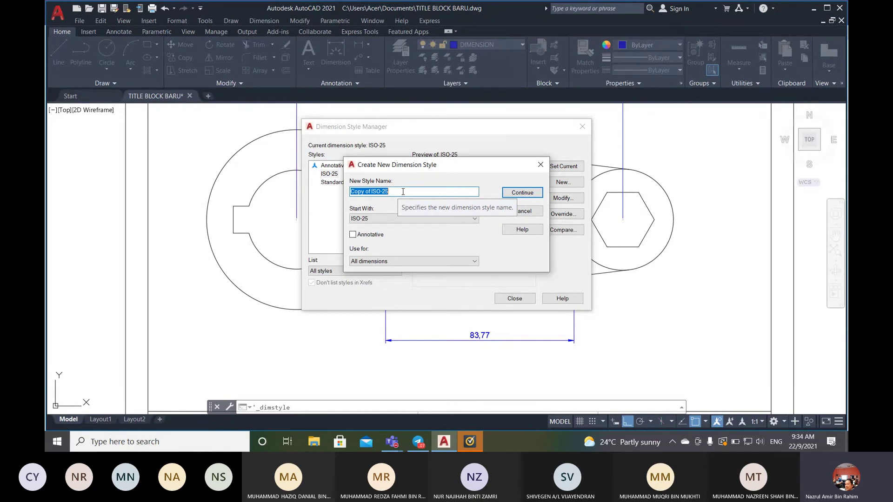
pyautogui.write('T')
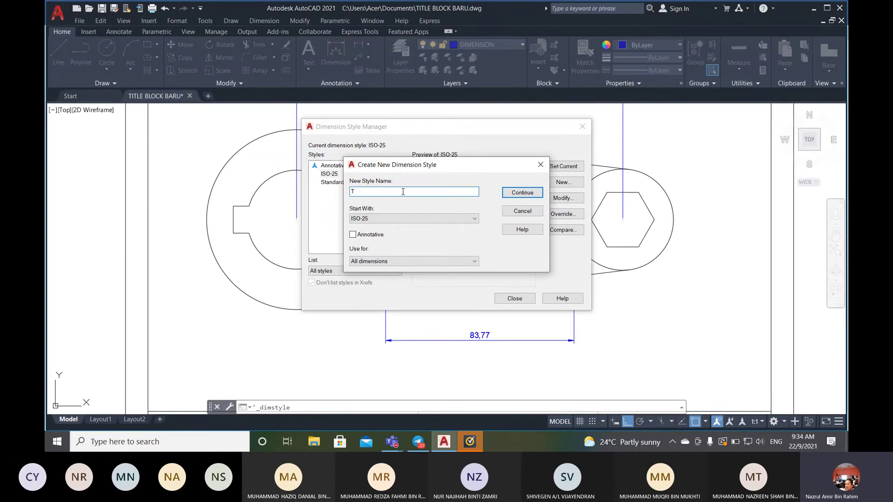
pyautogui.write('ASK 1')
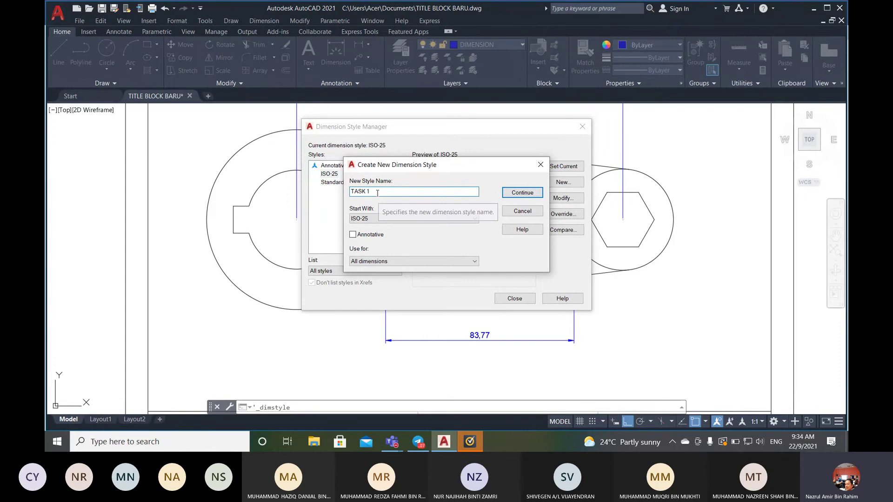
# - Continue defining TASK 1, keeping the dimension line linetype ByBlock, and view Symbols and Arrows
pyautogui.click(522, 193)
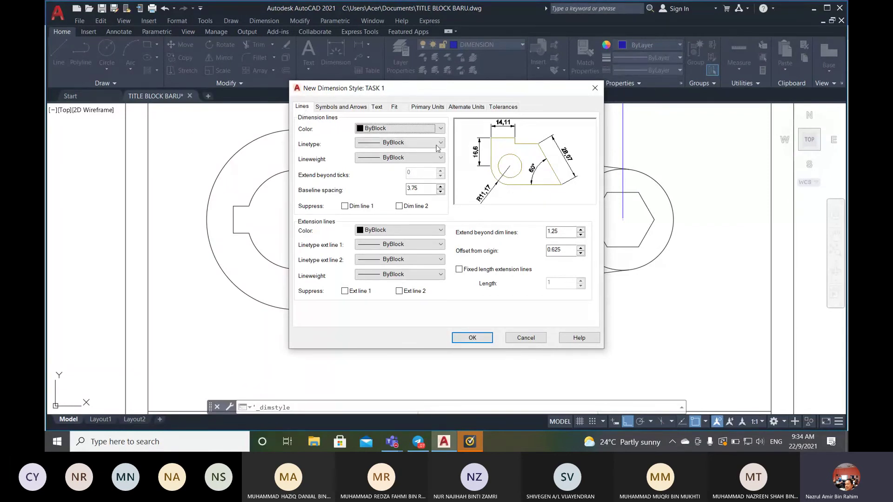
pyautogui.click(440, 144)
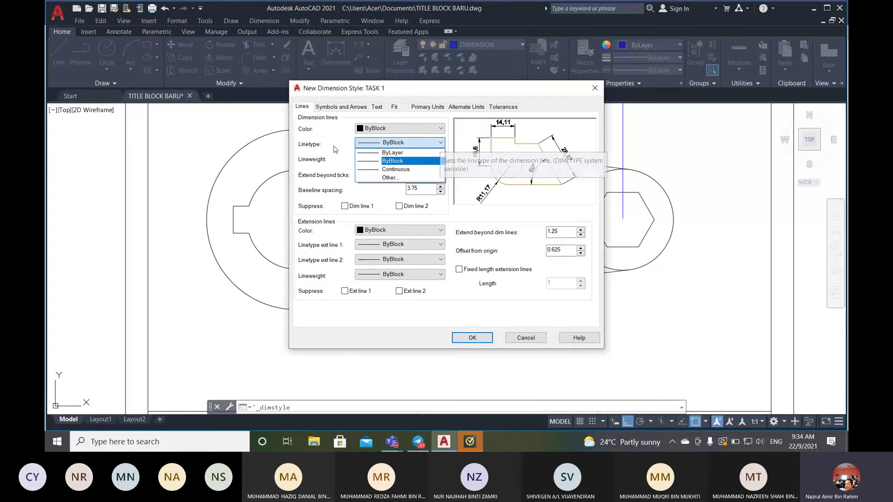
pyautogui.click(440, 144)
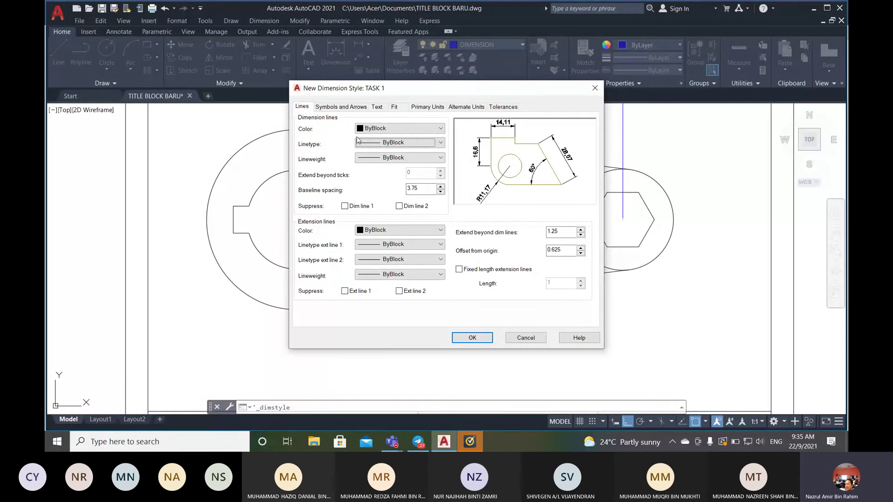
pyautogui.click(348, 108)
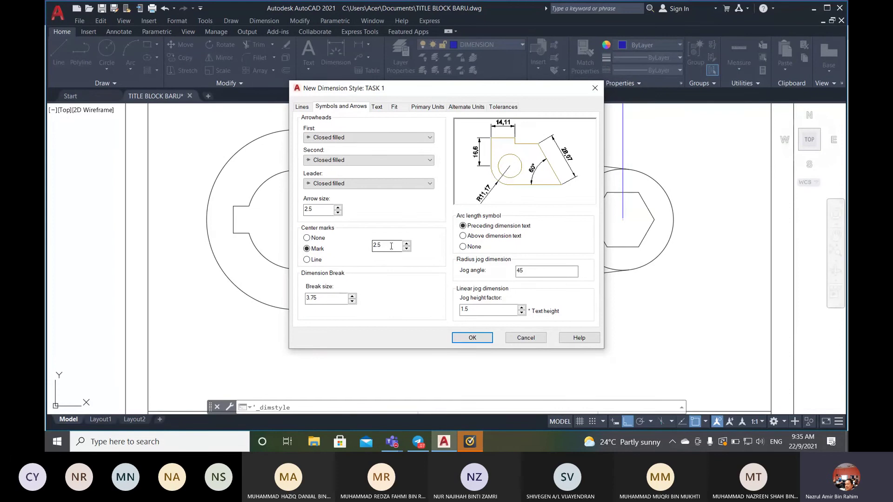
# - Switch the TASK 1 style dialog to the Text settings
pyautogui.click(378, 107)
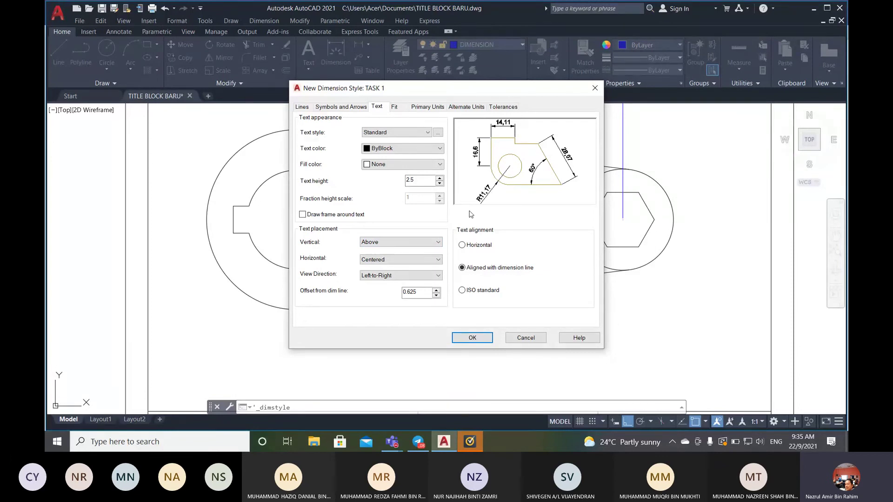
# - Place the TASK 1 style's dimension text Above the line vertically and Centered horizontally
pyautogui.click(433, 243)
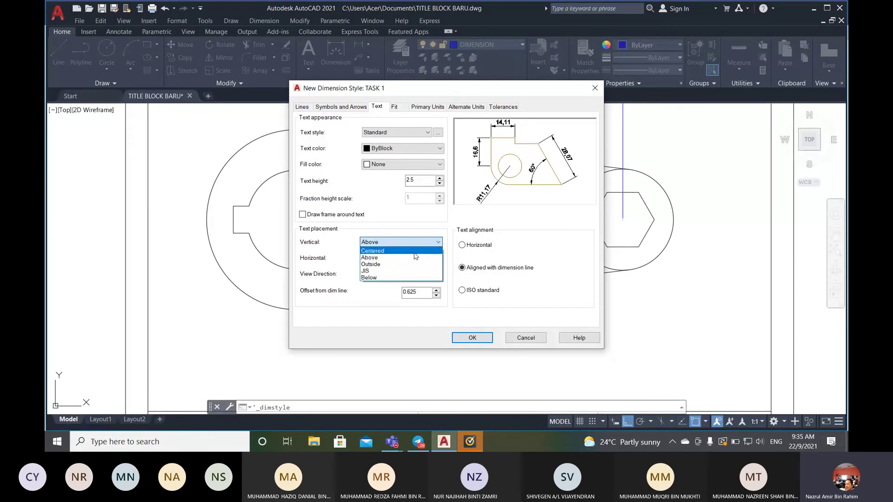
pyautogui.click(415, 252)
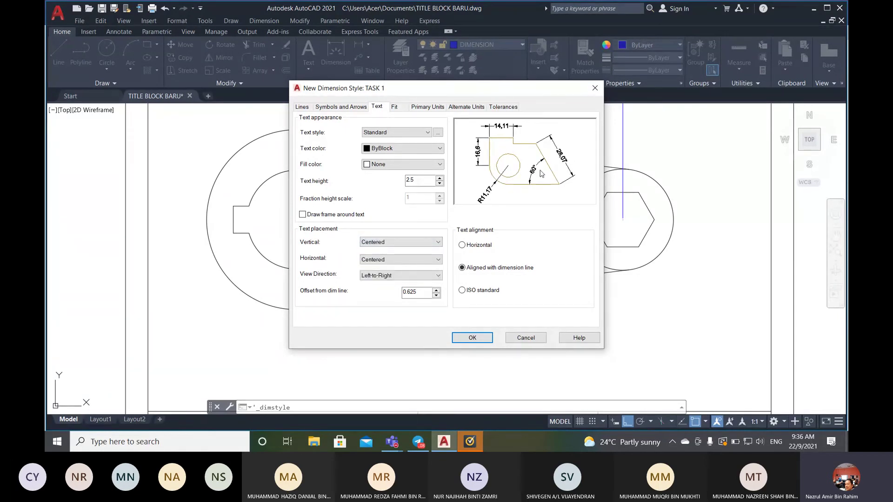
pyautogui.click(433, 243)
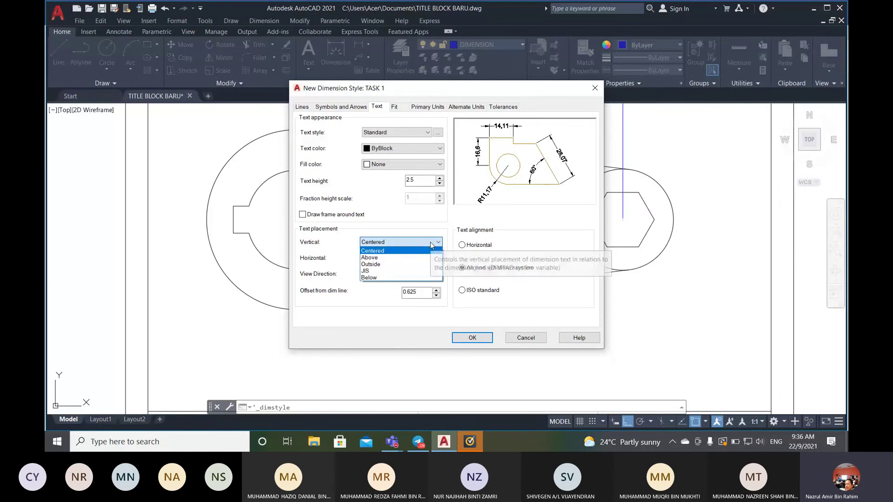
pyautogui.click(417, 258)
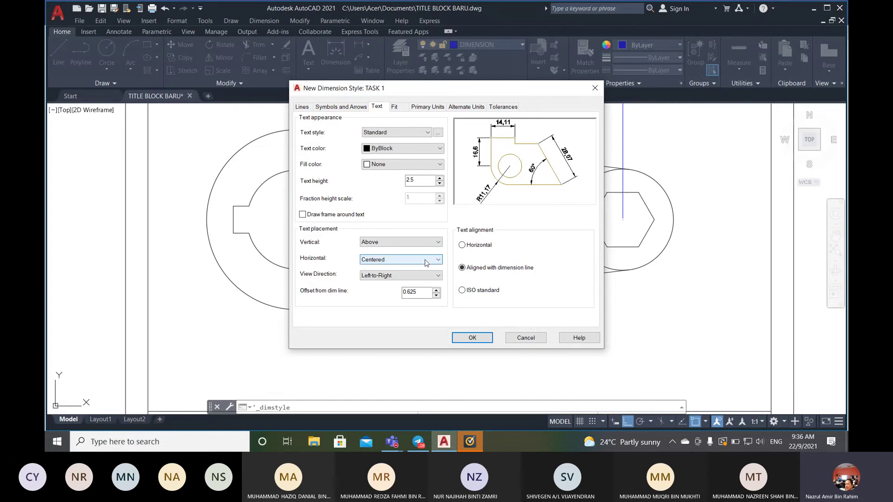
pyautogui.click(423, 261)
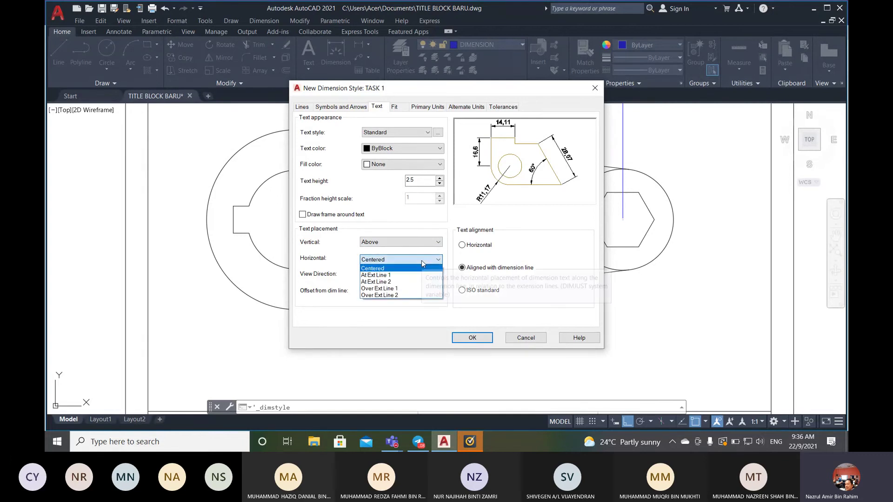
pyautogui.click(420, 288)
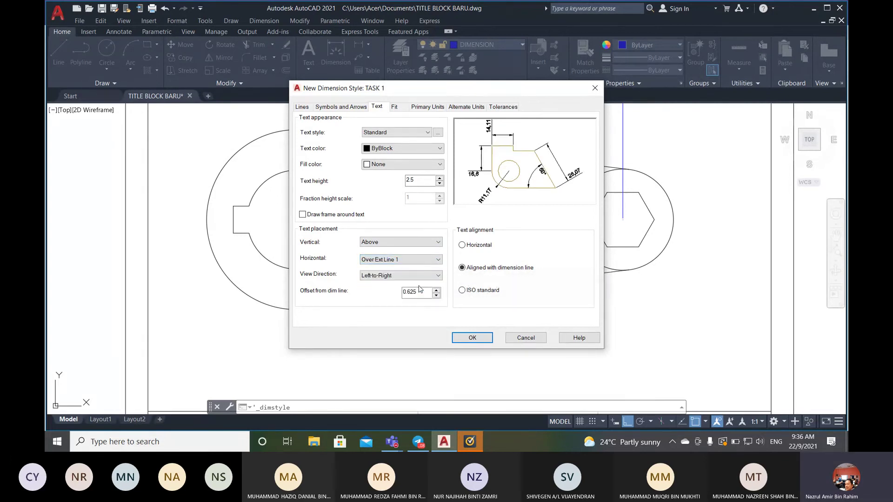
pyautogui.click(426, 260)
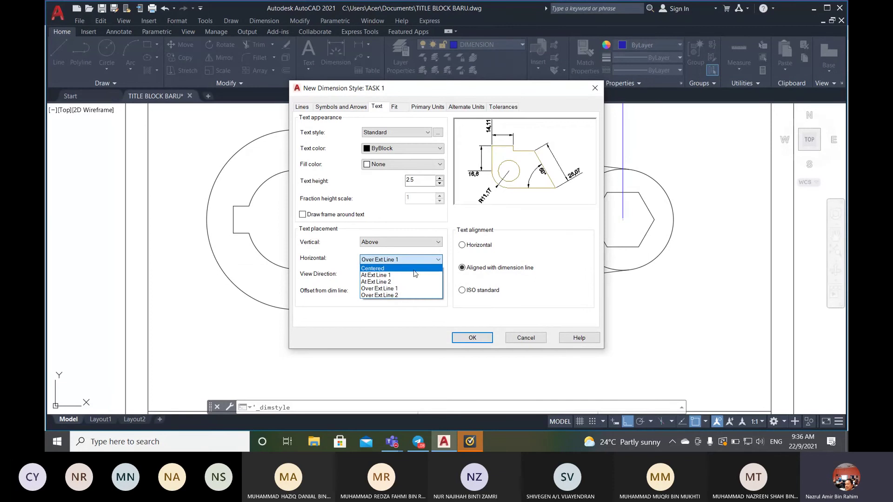
pyautogui.click(414, 269)
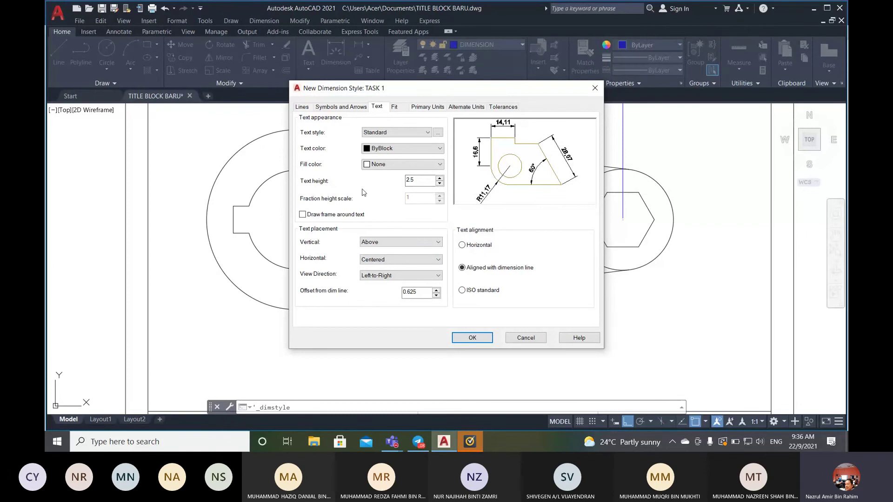
pyautogui.click(395, 107)
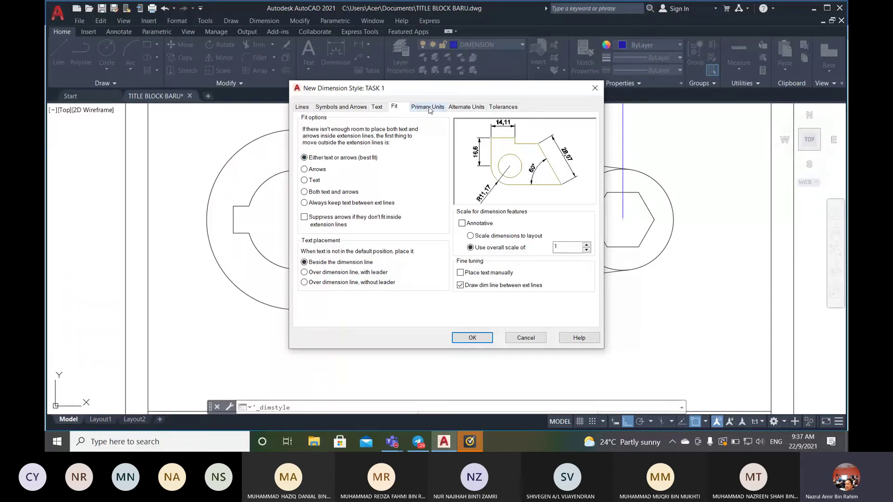
# - Show the TASK 1 style's Primary Units settings: decimal format with 0.00 precision
pyautogui.click(428, 108)
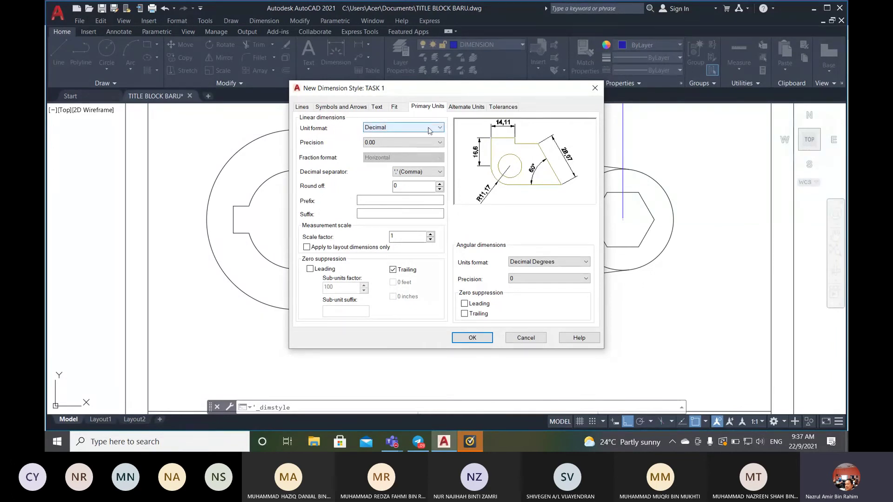
# - Keep Decimal unit format, set precision to 0, and accept the TASK 1 style
pyautogui.click(429, 130)
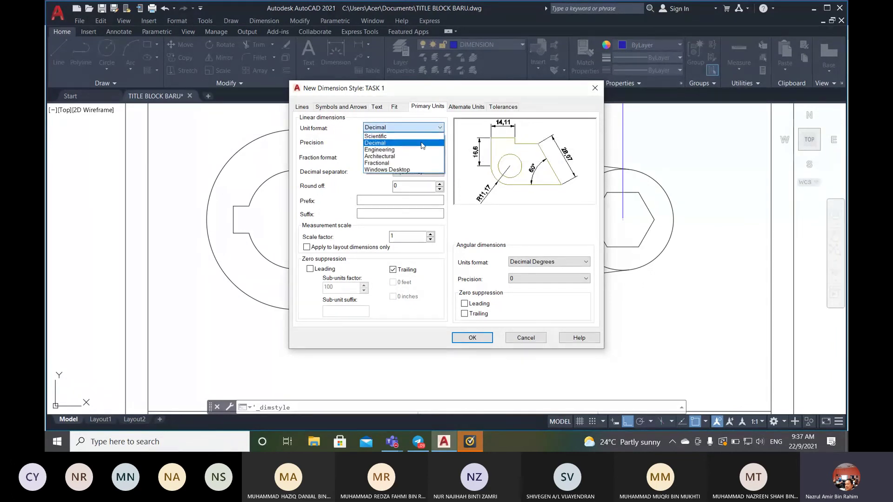
pyautogui.click(423, 145)
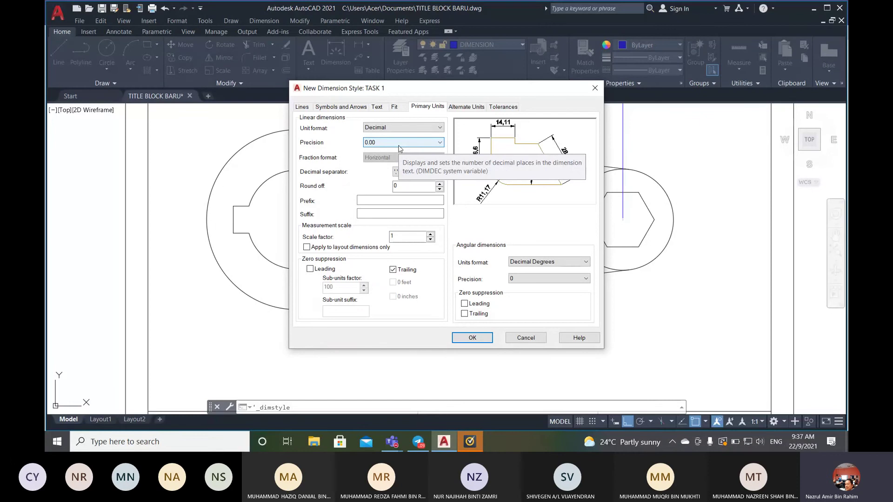
pyautogui.click(440, 147)
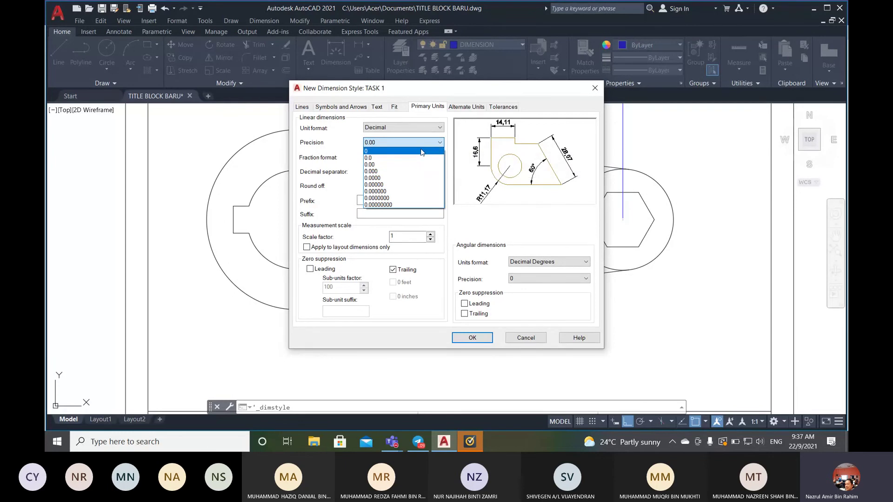
pyautogui.click(421, 151)
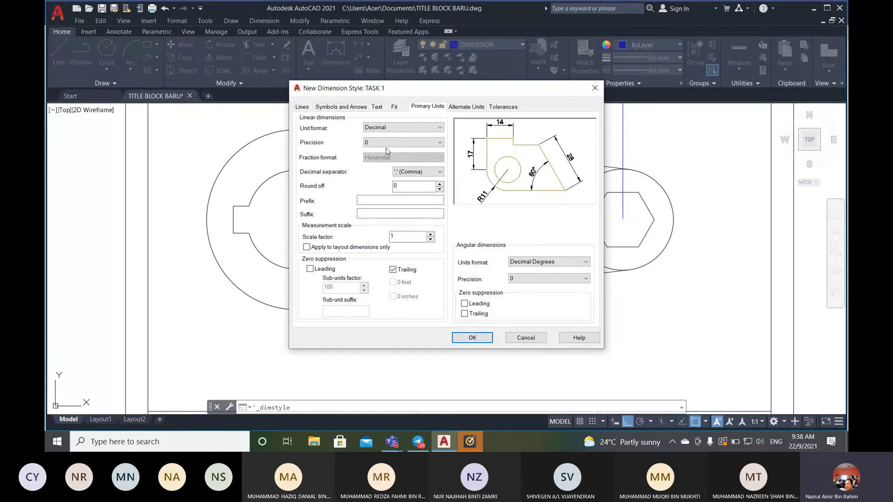
pyautogui.moveTo(463, 93); pyautogui.dragTo(444, 60)
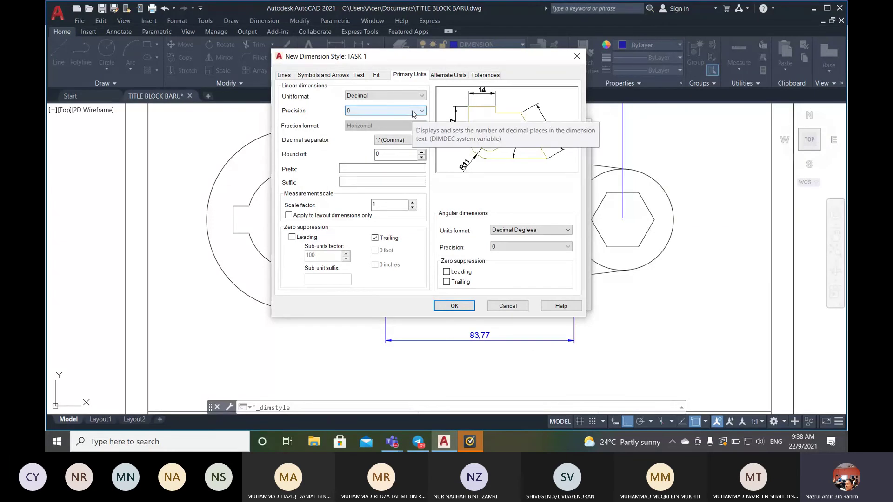
pyautogui.click(412, 112)
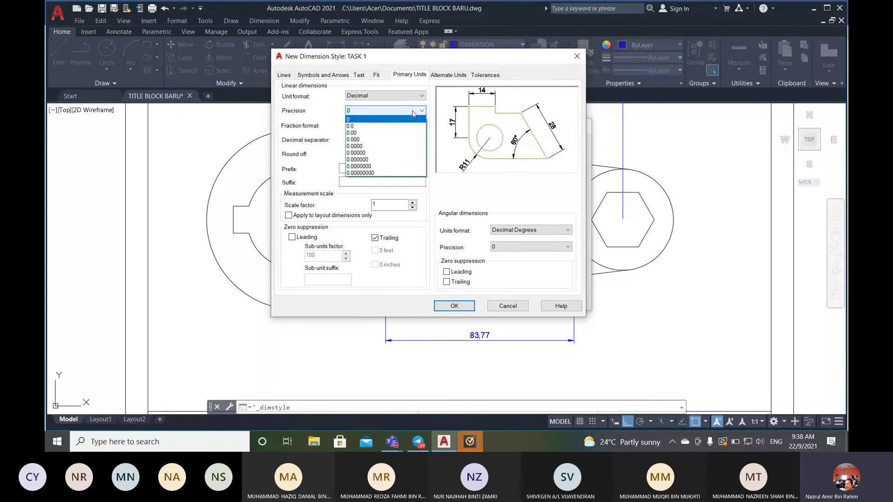
pyautogui.click(405, 119)
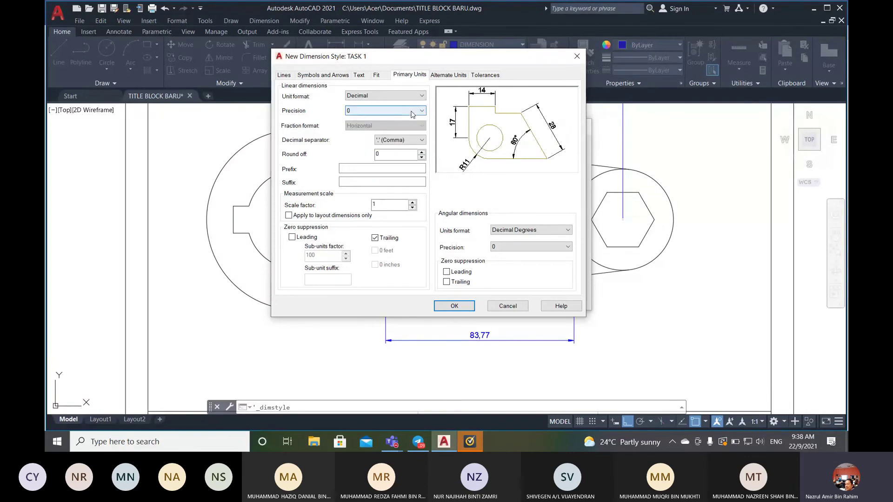
pyautogui.click(411, 111)
pyautogui.click(411, 120)
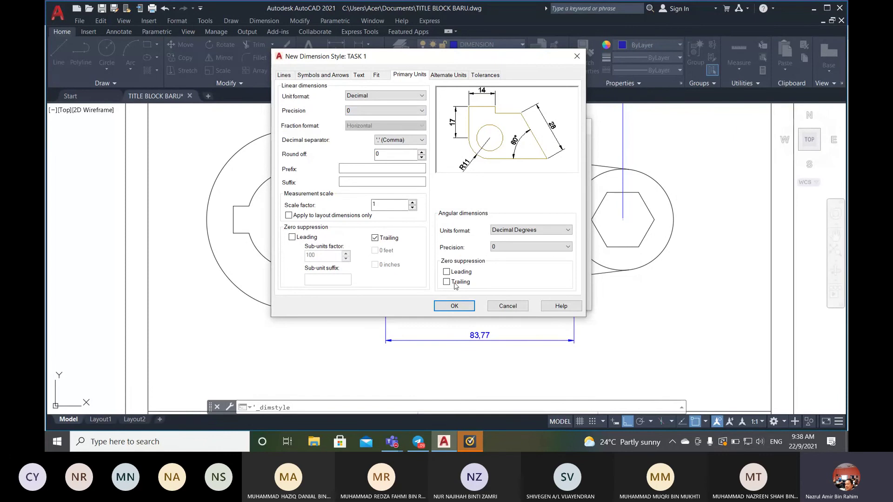
pyautogui.click(454, 306)
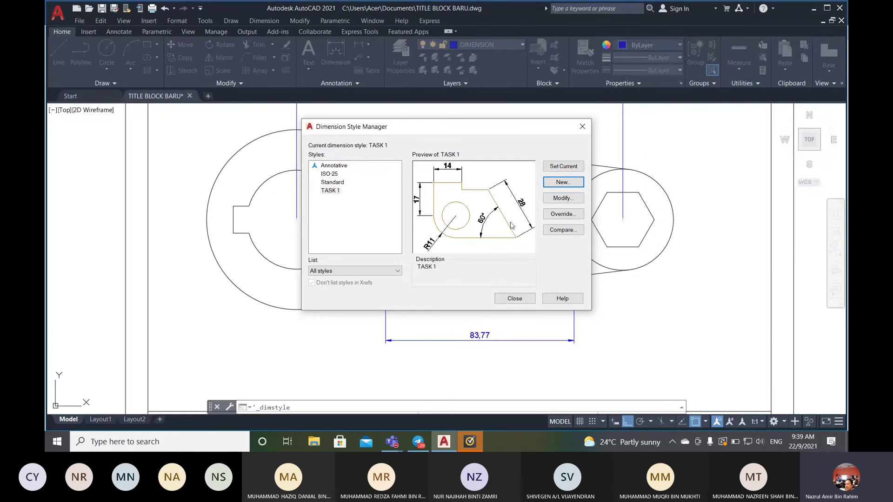
# - Close the Dimension Style Manager and erase the old 83,77 arm dimension
pyautogui.click(515, 298)
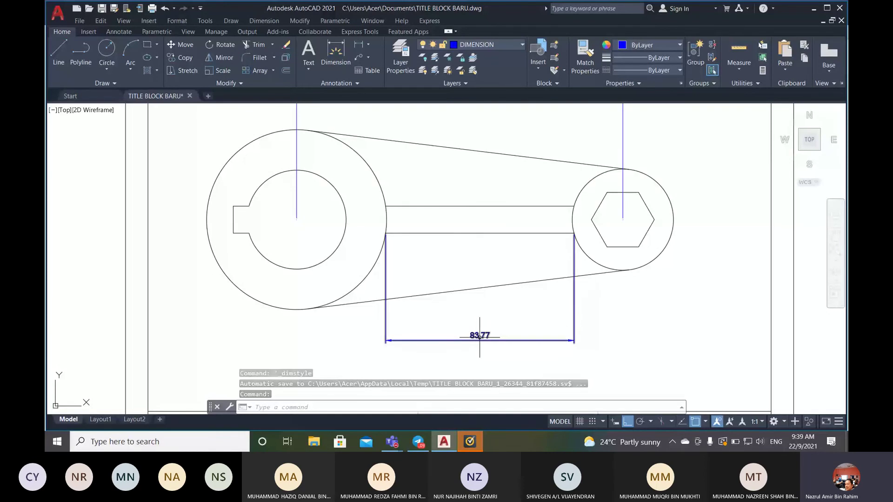
pyautogui.click(286, 45)
pyautogui.click(478, 337)
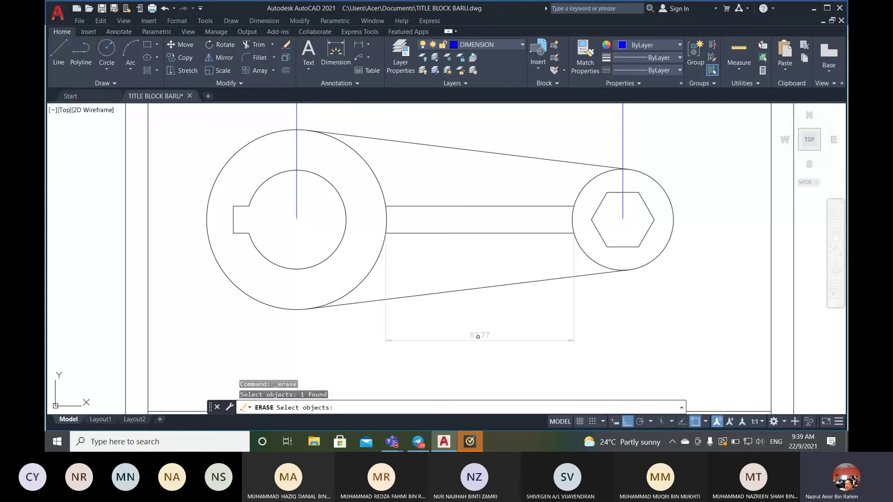
pyautogui.press('Return')
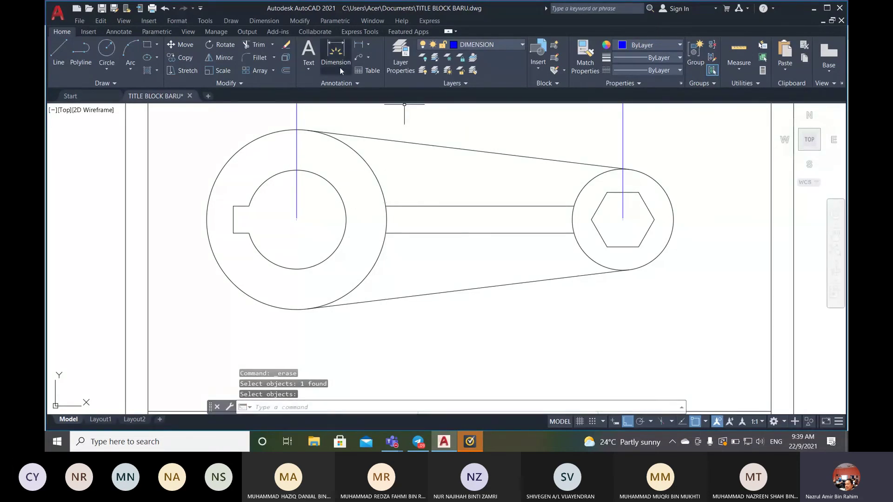
# - Dimension the arm end to end as a linear 84, placed below the wrench
pyautogui.click(359, 44)
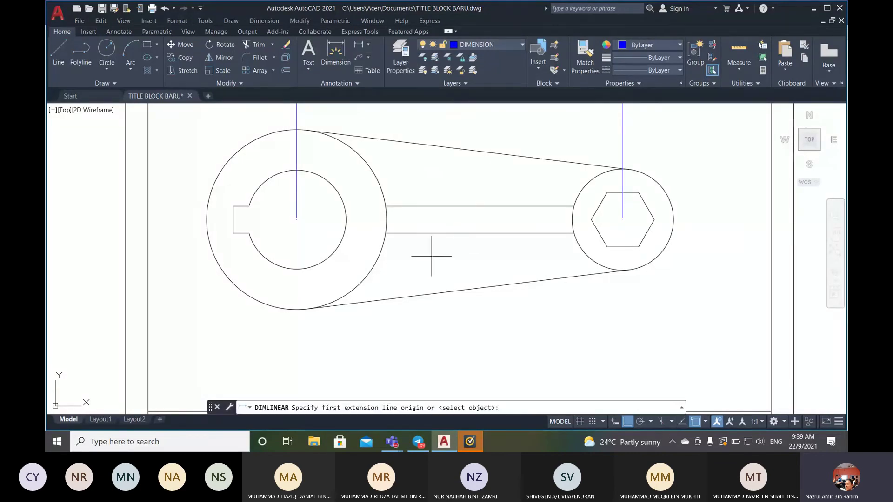
pyautogui.click(385, 233)
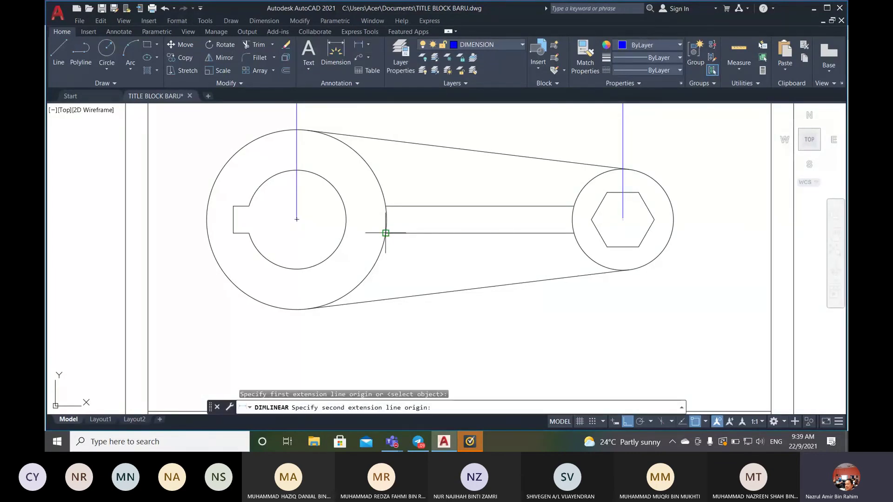
pyautogui.click(573, 233)
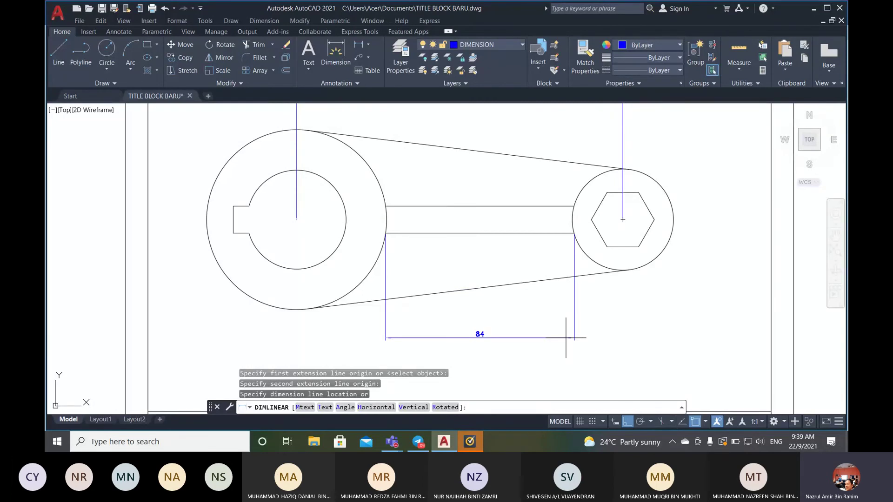
pyautogui.click(566, 337)
pyautogui.scroll(-2, 533, 316)
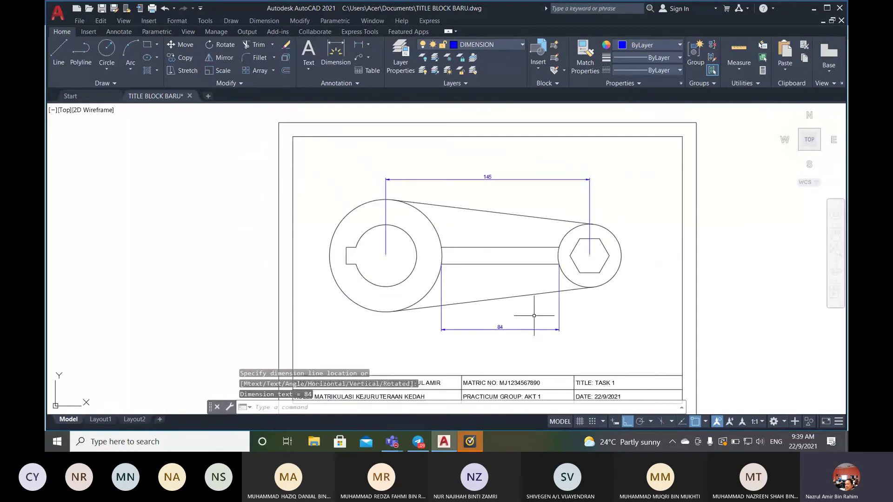
pyautogui.scroll(2, 534, 315)
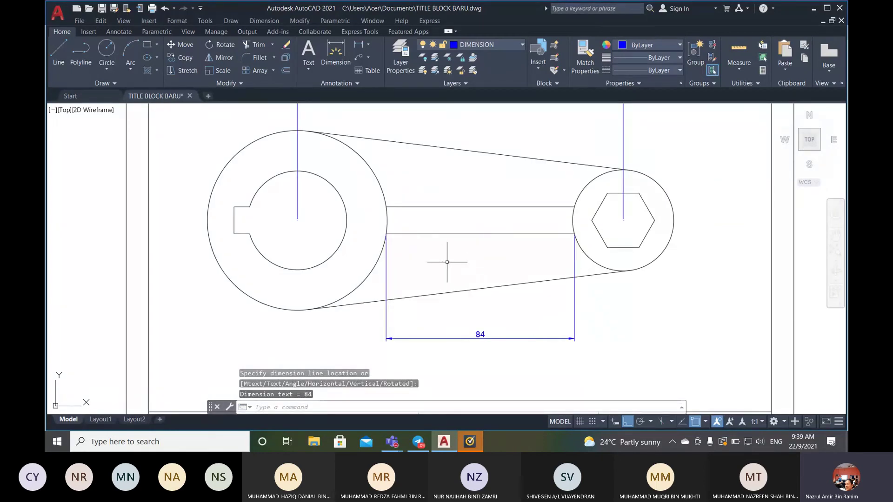
pyautogui.press('Return')
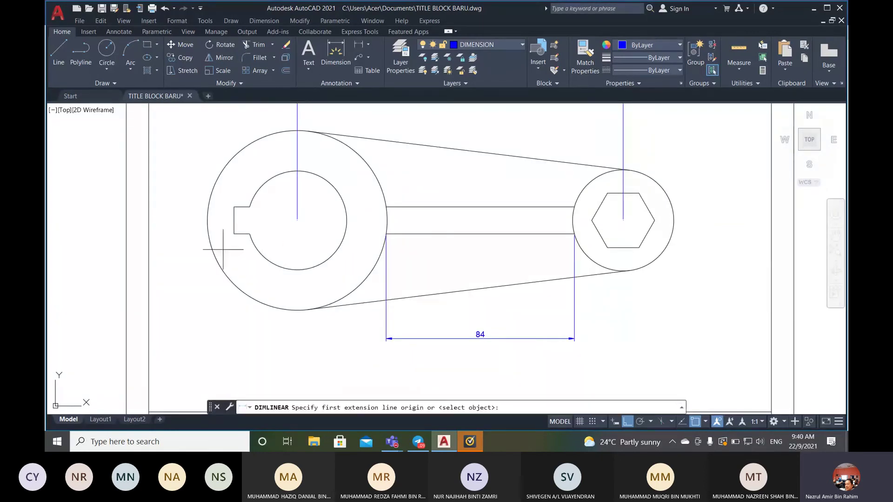
pyautogui.click(234, 234)
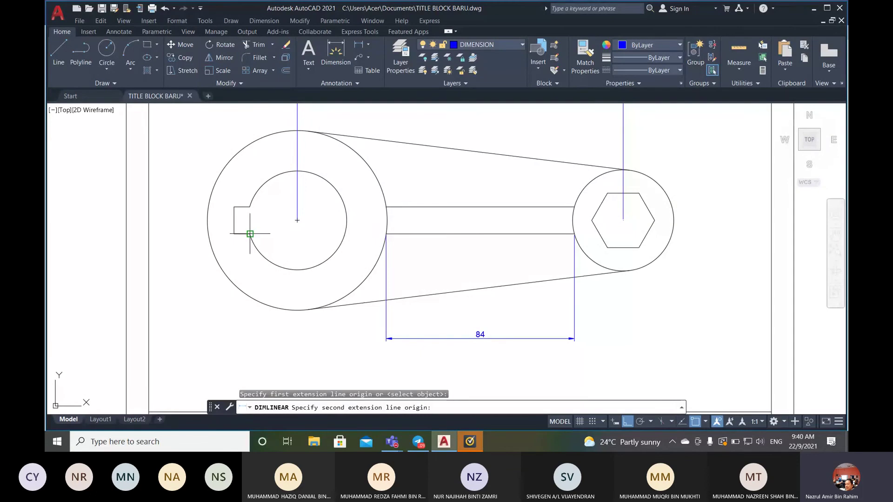
pyautogui.click(250, 234)
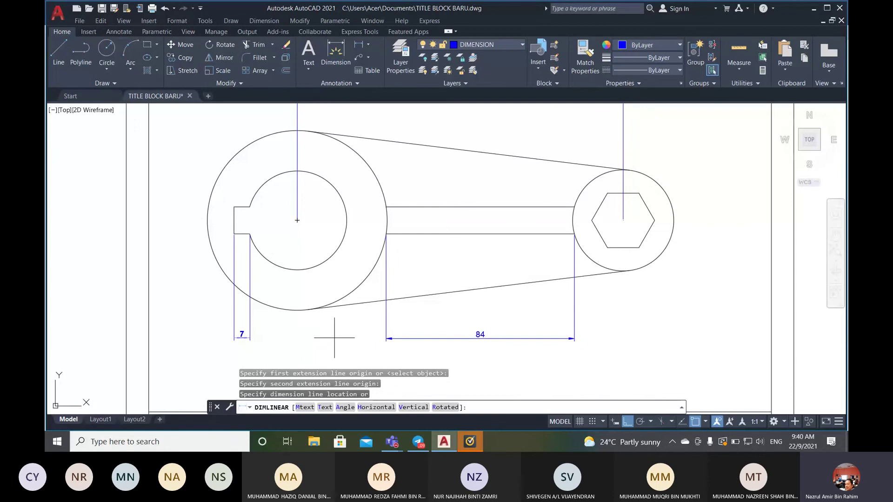
pyautogui.scroll(4, 367, 338)
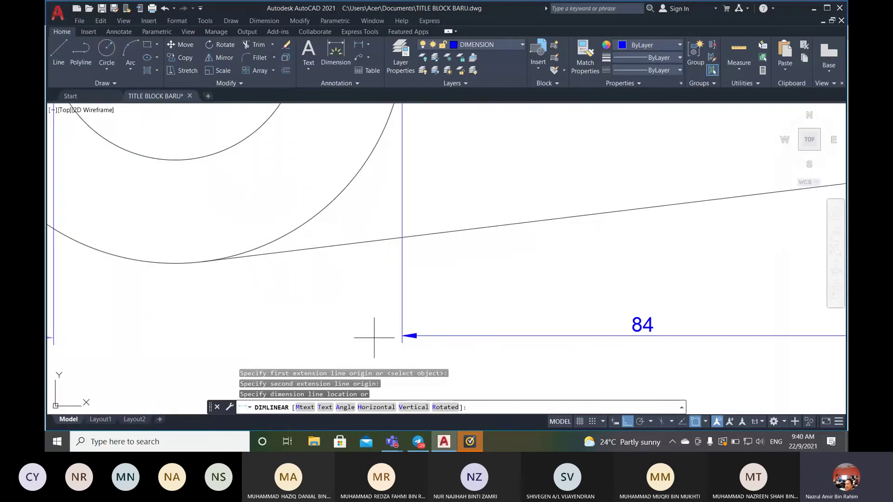
pyautogui.scroll(-2, 368, 336)
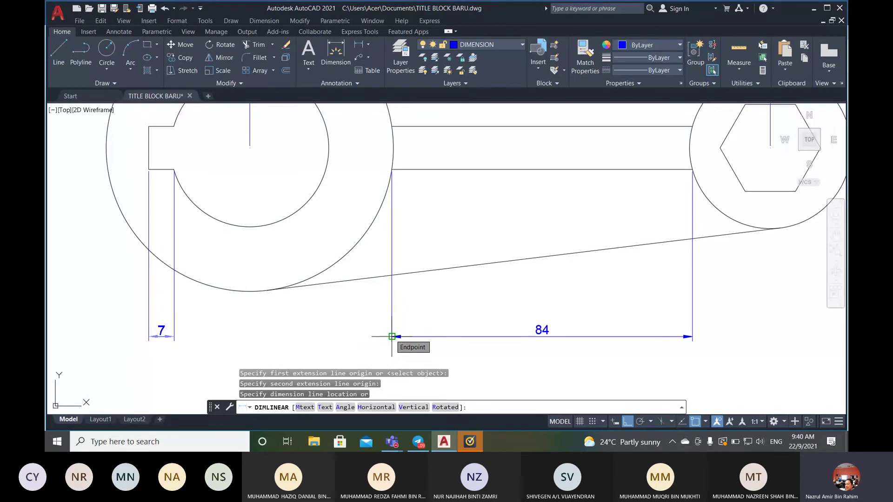
pyautogui.click(392, 336)
pyautogui.scroll(-2, 255, 324)
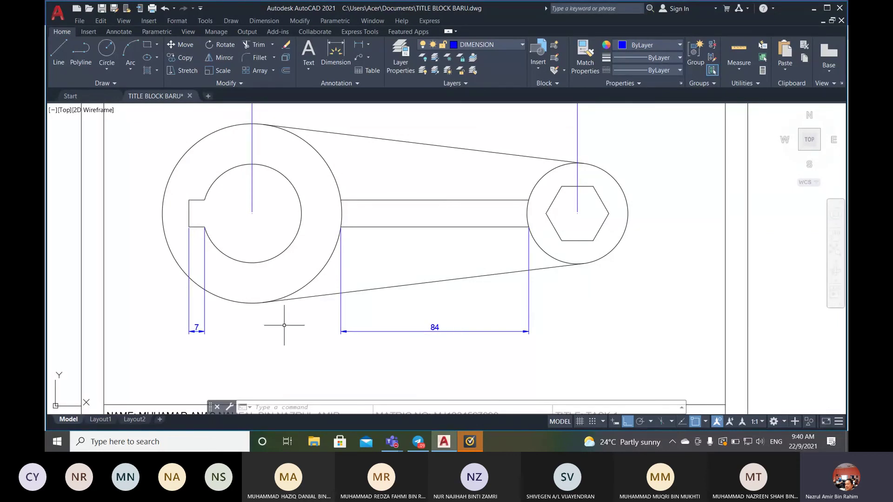
pyautogui.scroll(-2, 284, 325)
pyautogui.scroll(2, 206, 315)
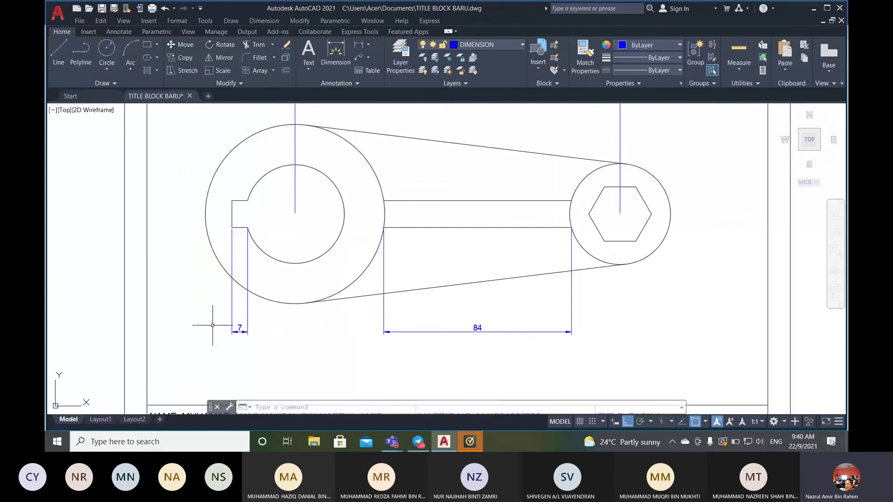
pyautogui.scroll(-2, 304, 323)
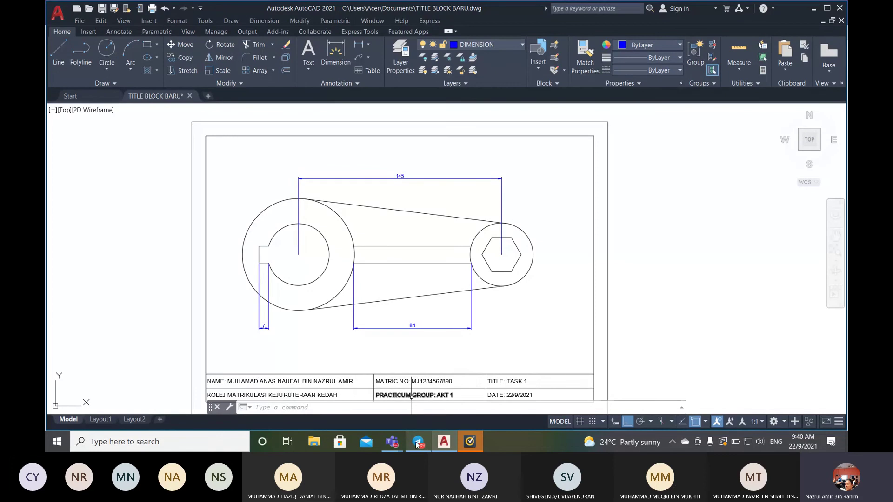
pyautogui.moveTo(417, 445)
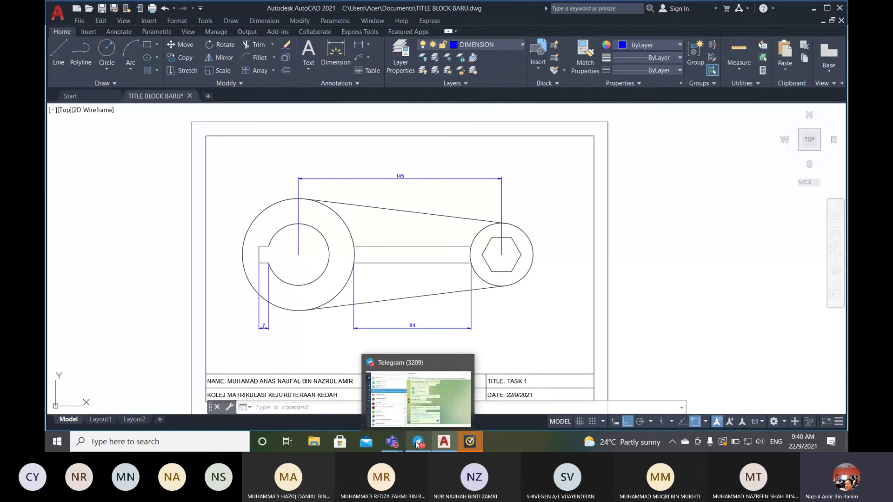
pyautogui.click(378, 384)
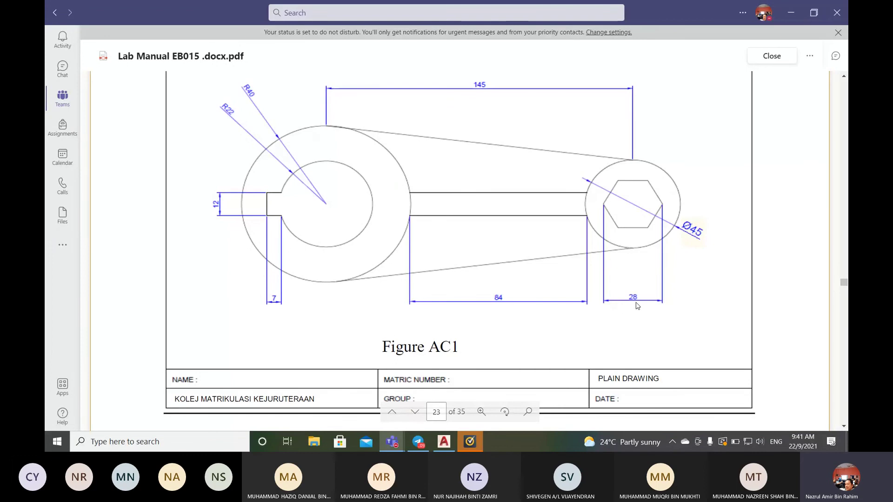
pyautogui.click(444, 441)
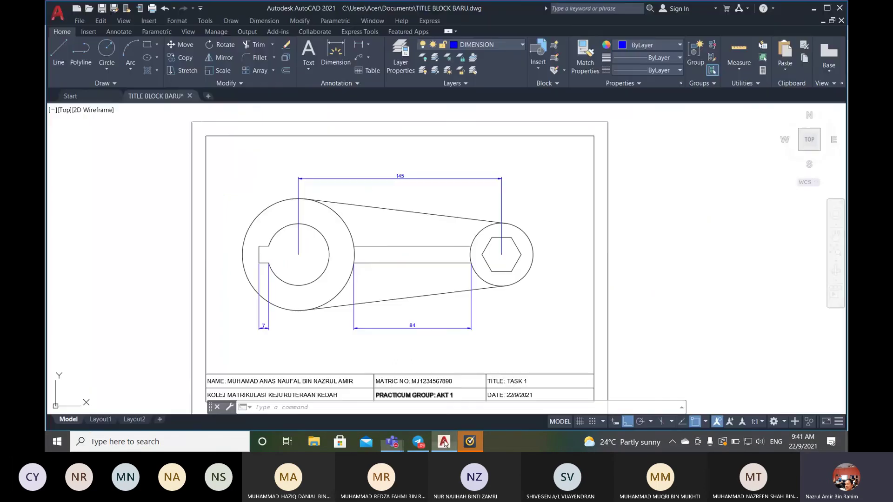
# - Dimension the hexagon's width as a linear 28, level with the 84 dimension
pyautogui.click(358, 45)
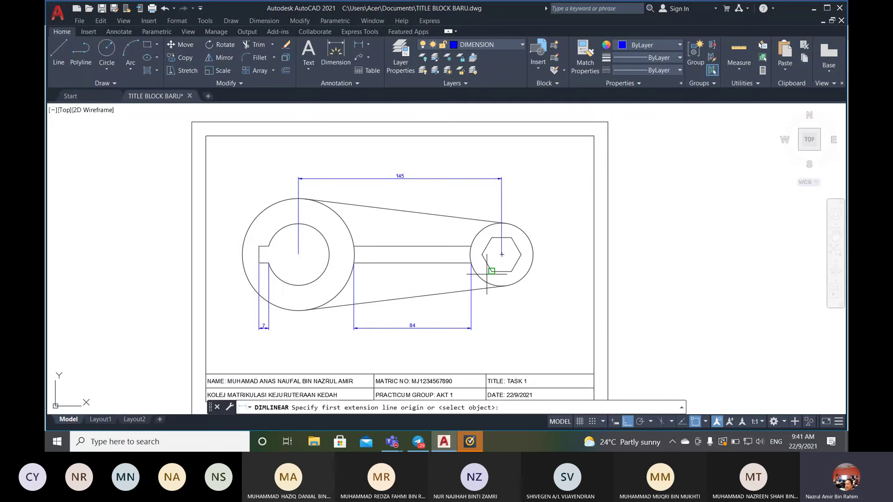
pyautogui.click(482, 255)
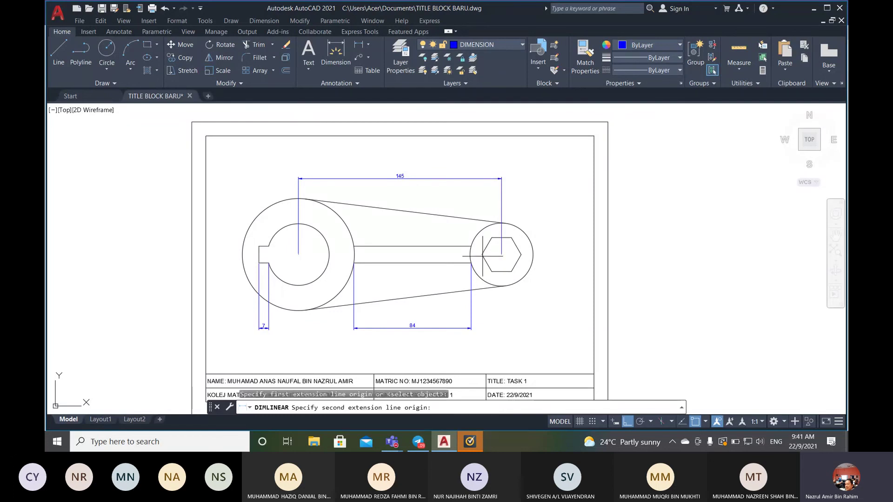
pyautogui.click(521, 255)
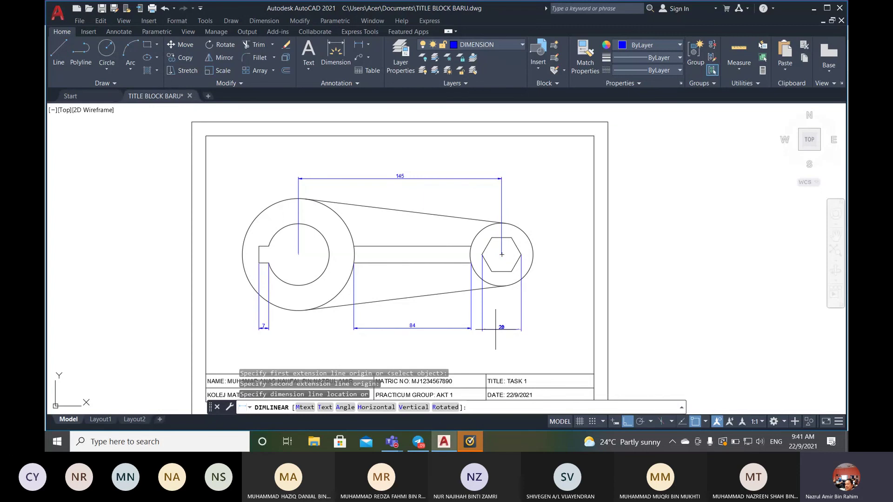
pyautogui.scroll(6, 470, 329)
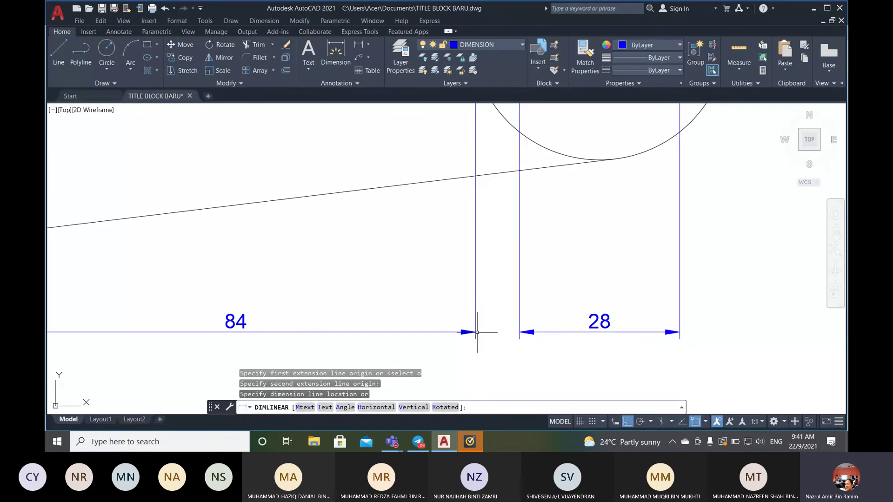
pyautogui.click(476, 331)
pyautogui.scroll(-4, 473, 293)
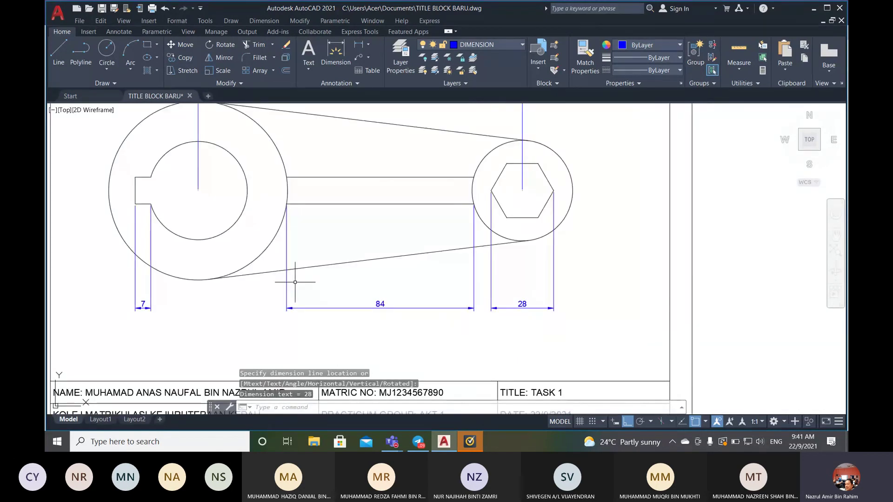
pyautogui.scroll(-2, 295, 282)
pyautogui.scroll(3, 281, 244)
pyautogui.scroll(-3, 285, 241)
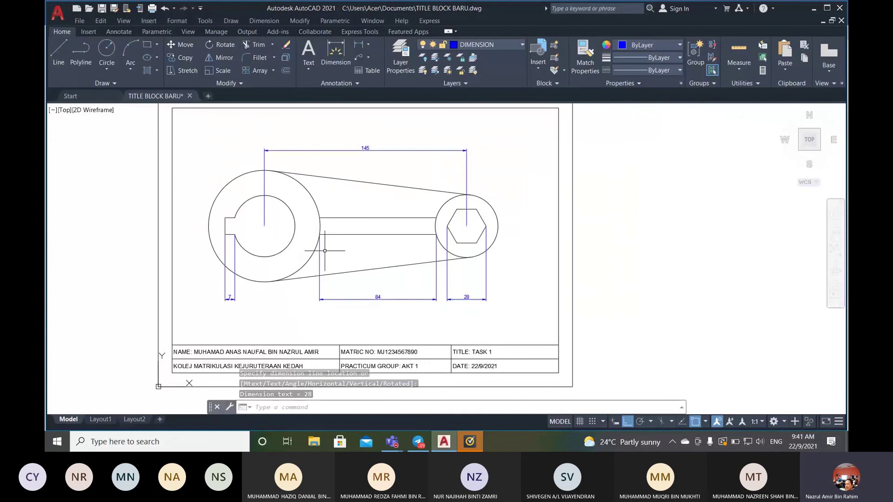
pyautogui.scroll(2, 326, 249)
pyautogui.moveTo(392, 441)
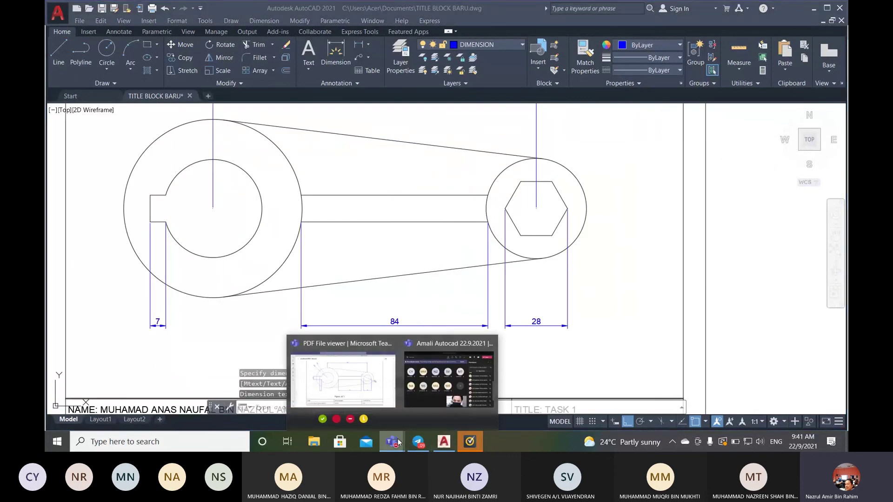
pyautogui.click(368, 381)
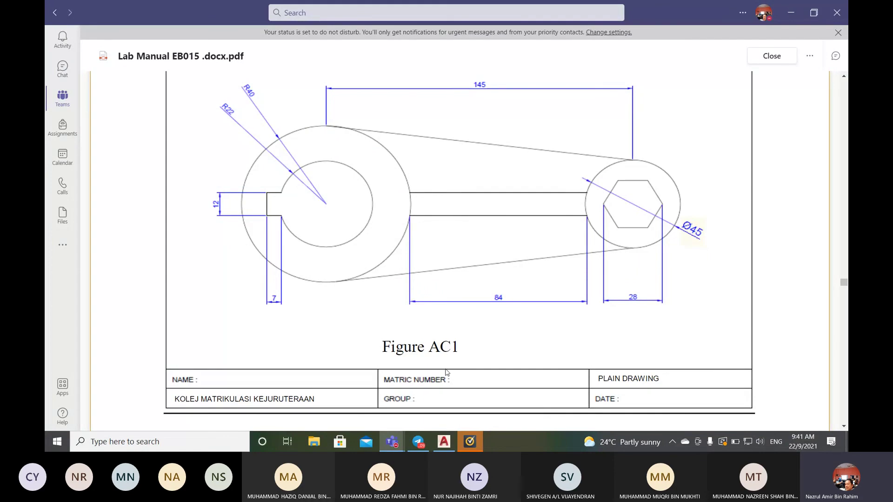
pyautogui.click(444, 442)
# - Add a vertical 12 dimension for the keyway's height, left of the large circle
pyautogui.click(335, 53)
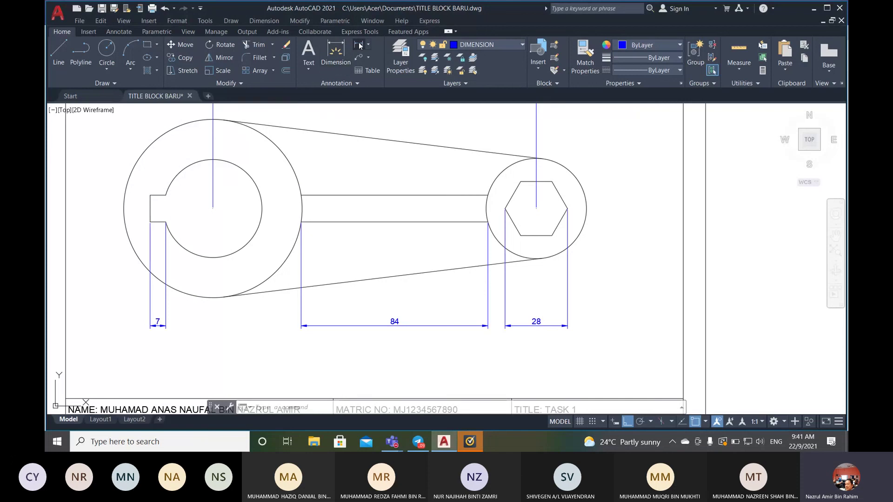
pyautogui.click(150, 195)
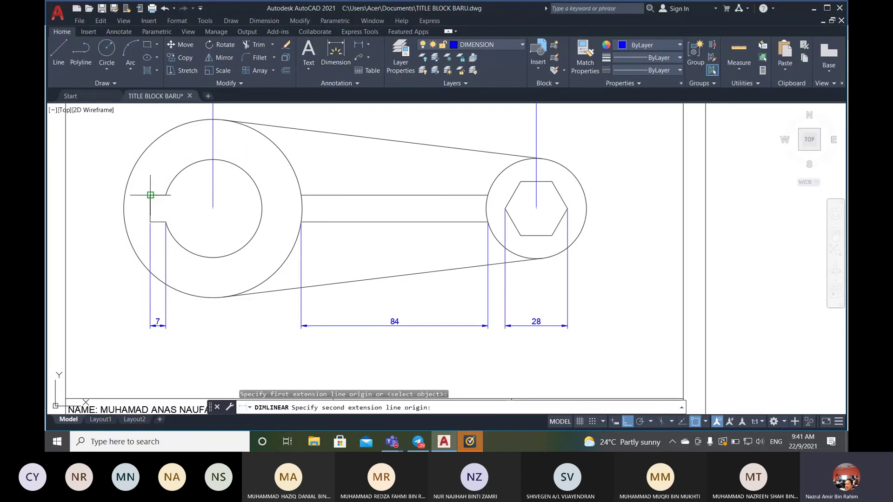
pyautogui.scroll(8, 142, 214)
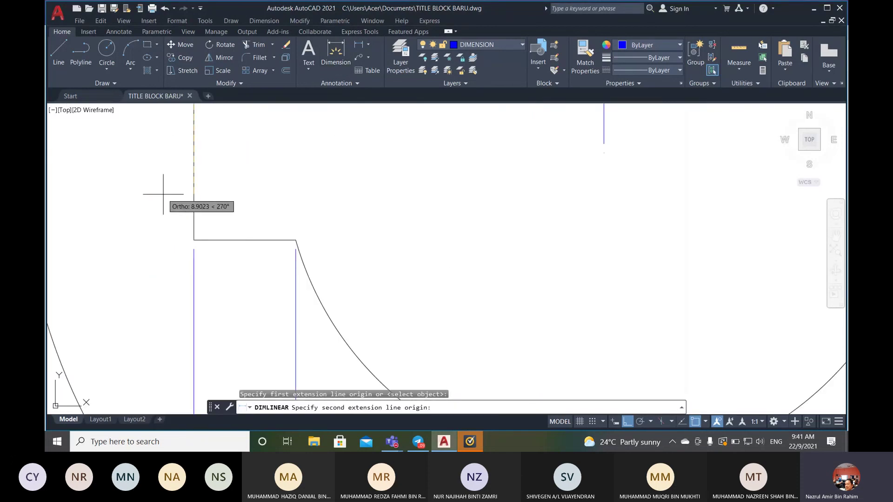
pyautogui.scroll(-4, 160, 193)
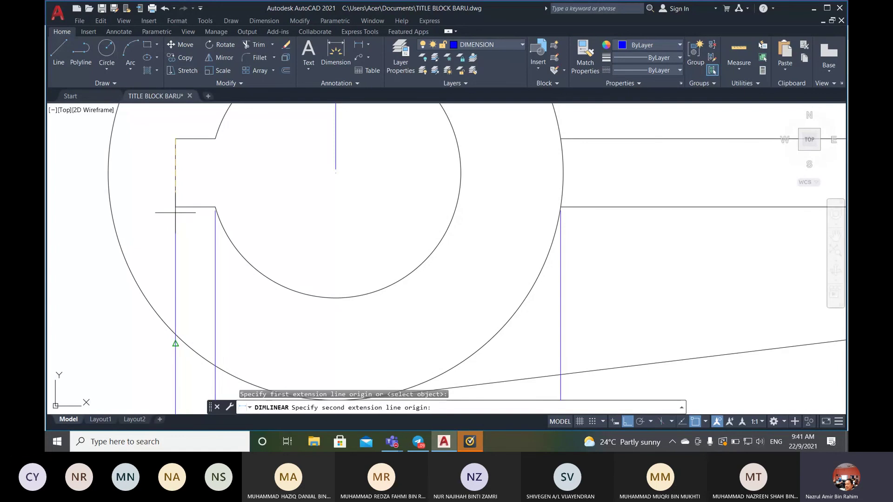
pyautogui.scroll(3, 175, 207)
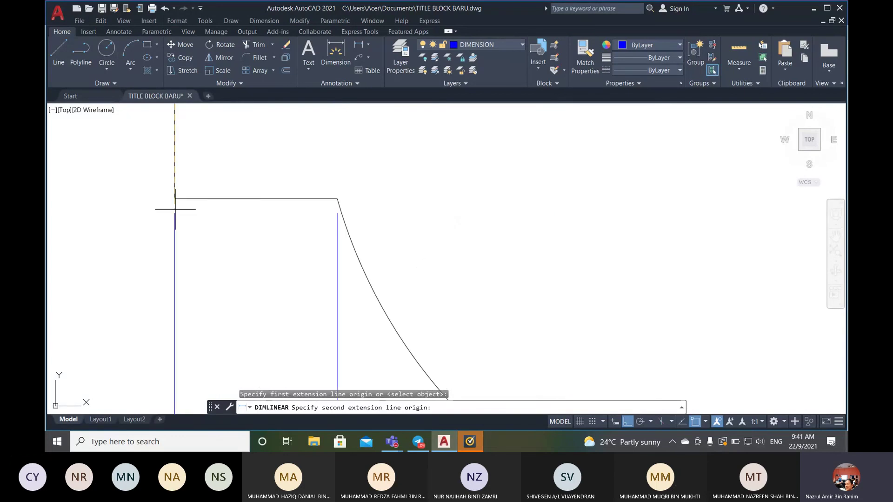
pyautogui.scroll(-2, 175, 207)
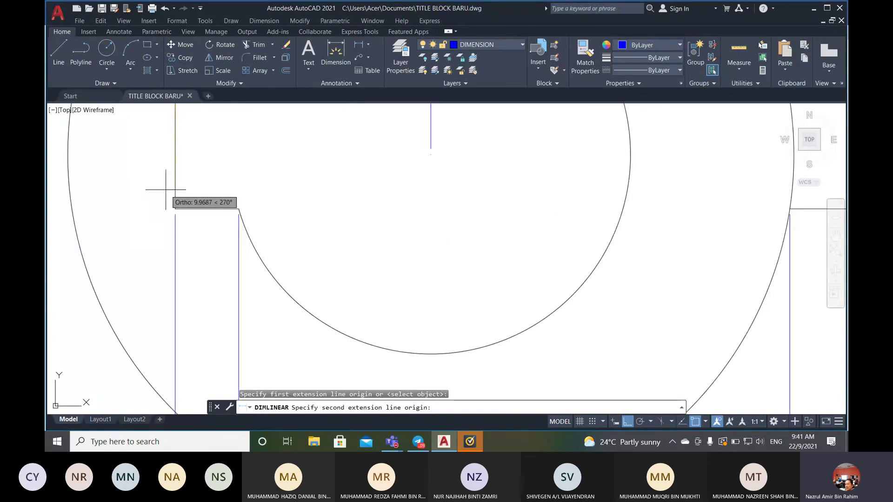
pyautogui.scroll(-1, 173, 191)
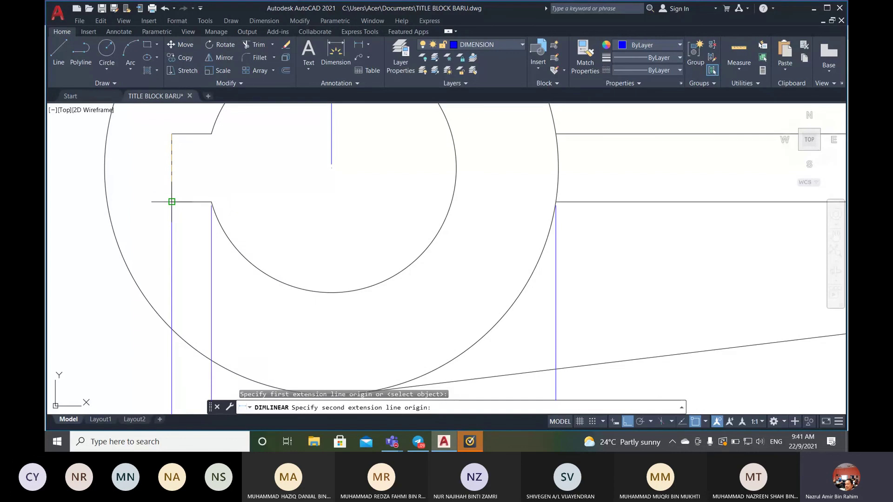
pyautogui.click(172, 202)
pyautogui.scroll(-2, 88, 209)
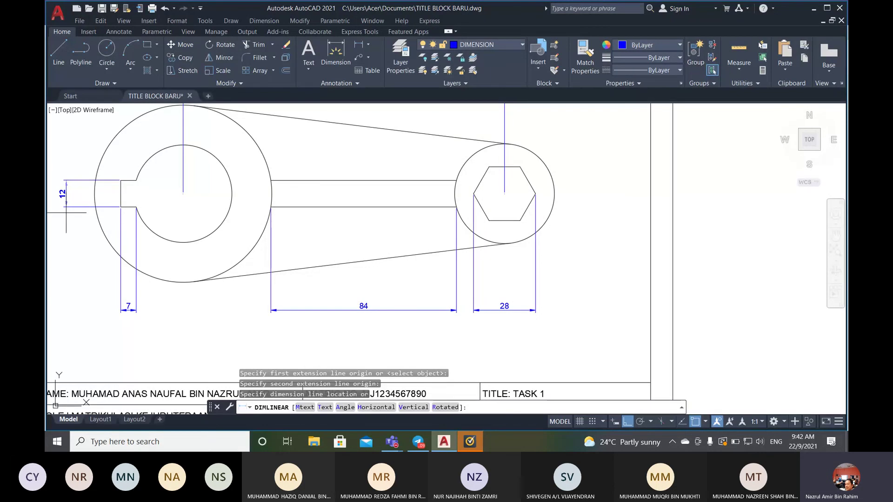
pyautogui.click(66, 213)
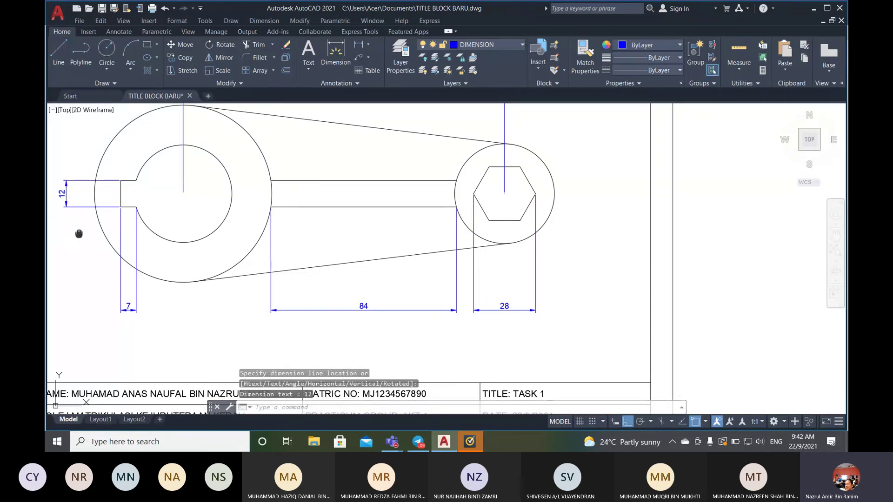
pyautogui.moveTo(79, 233); pyautogui.dragTo(213, 229, button='middle')
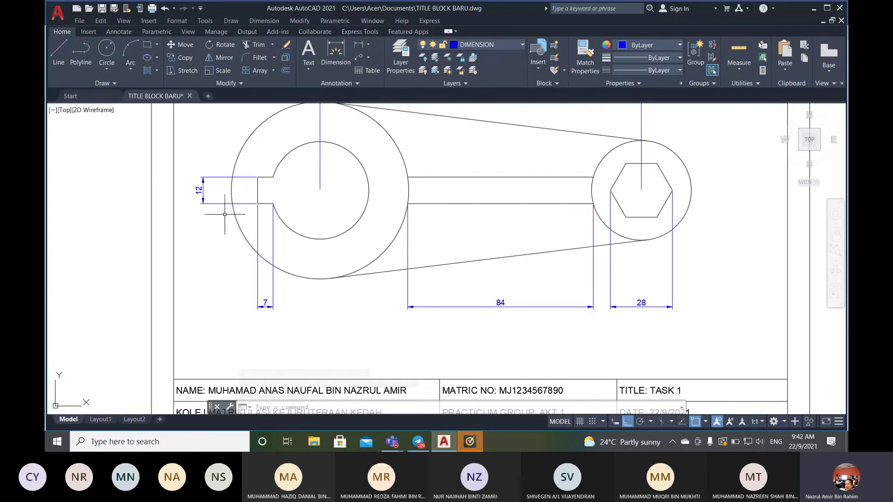
pyautogui.scroll(-2, 251, 234)
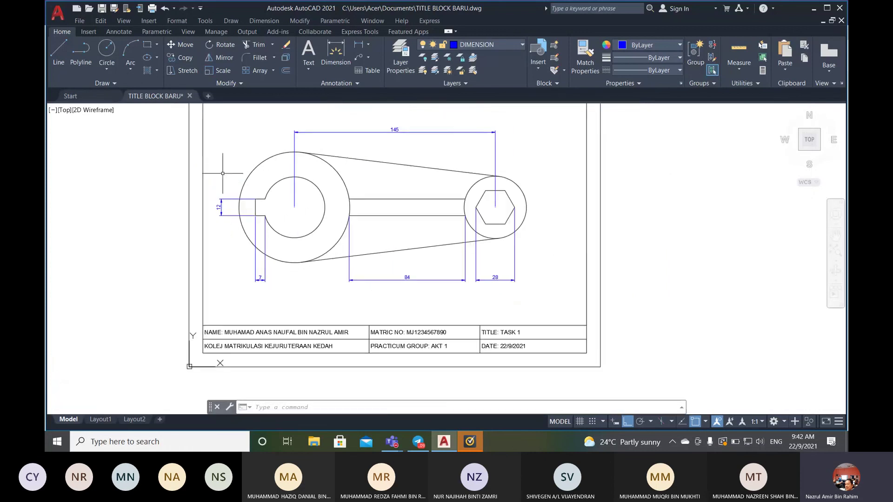
pyautogui.scroll(2, 245, 152)
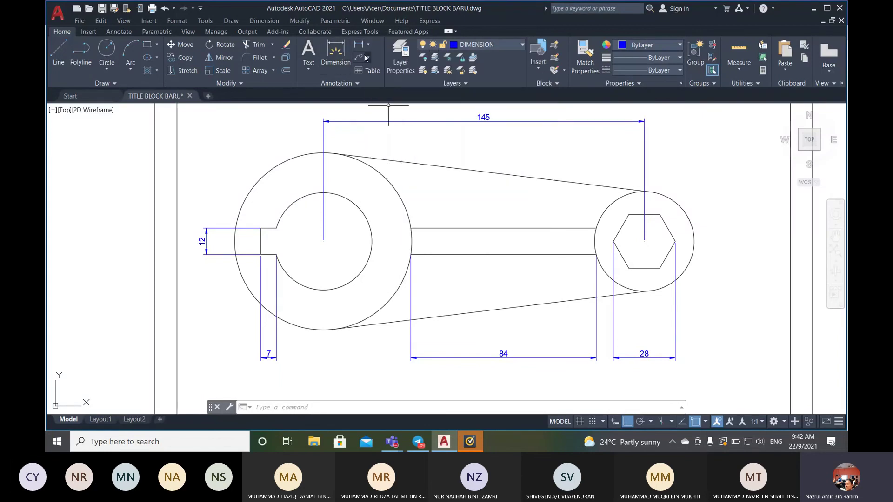
# - Add an R40 radius dimension to the large outer circle, placed above-left
pyautogui.click(271, 22)
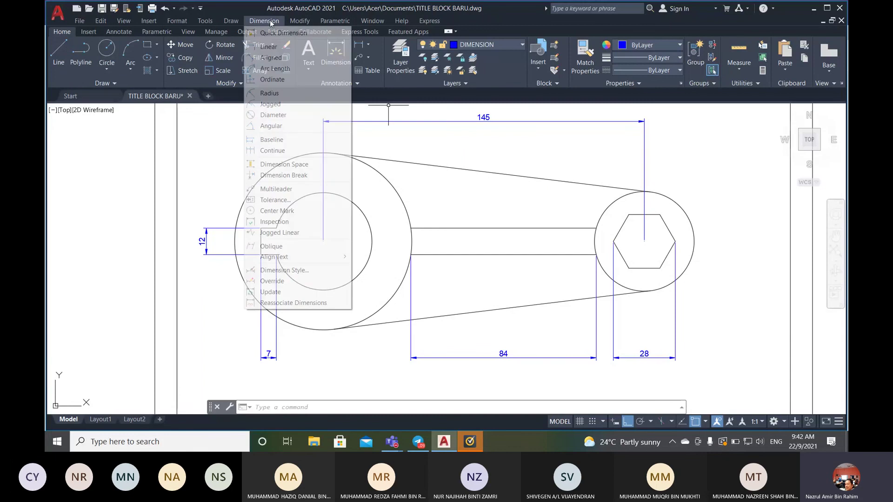
pyautogui.click(270, 94)
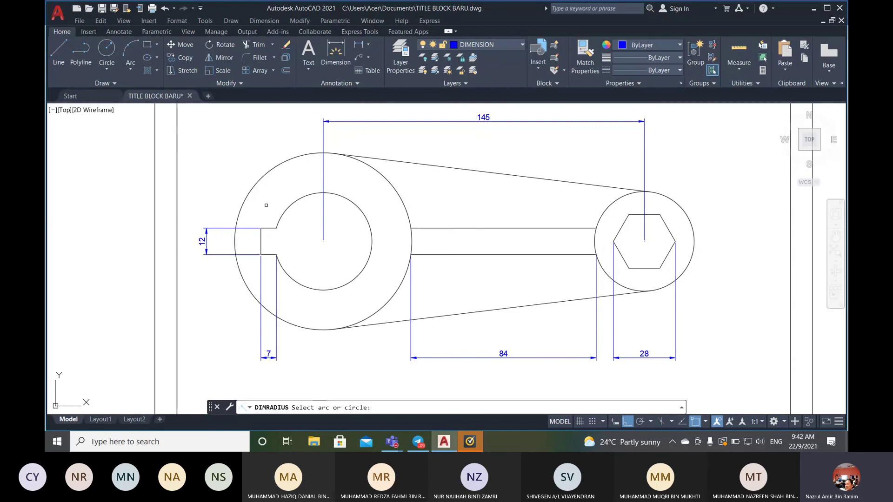
pyautogui.click(294, 158)
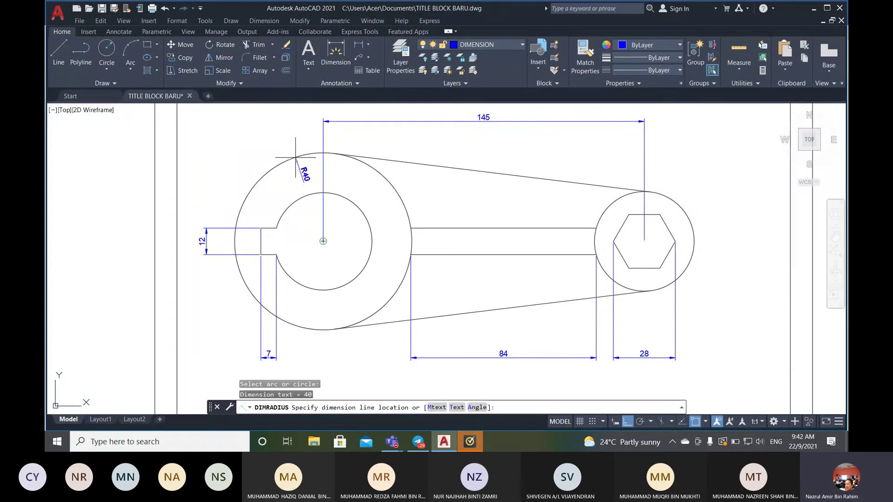
pyautogui.click(248, 117)
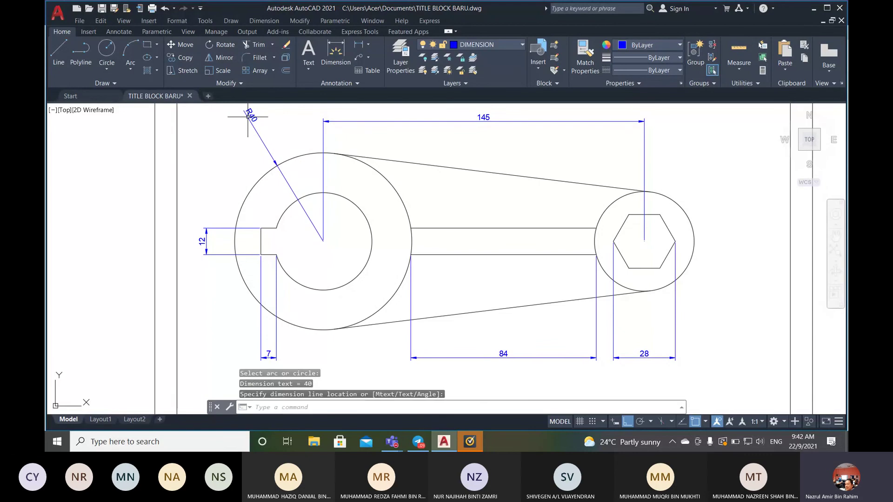
# - Add an R22 radius dimension to the inner circle
pyautogui.press('Return')
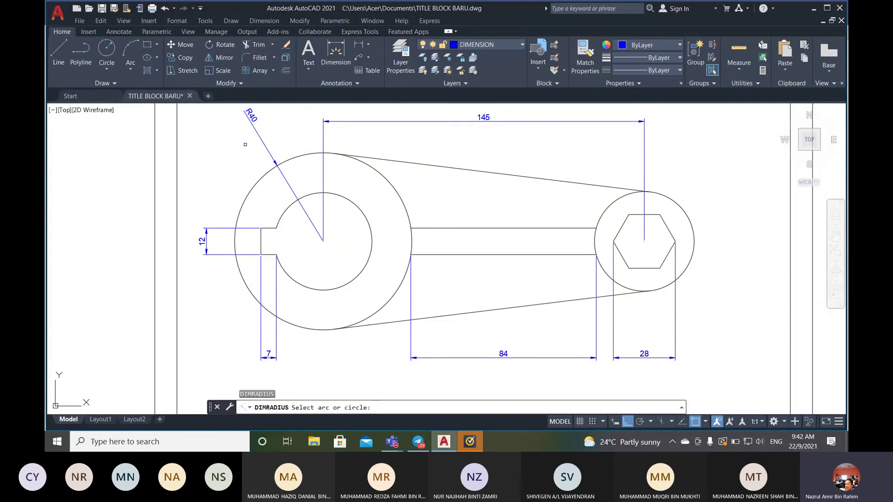
pyautogui.click(283, 211)
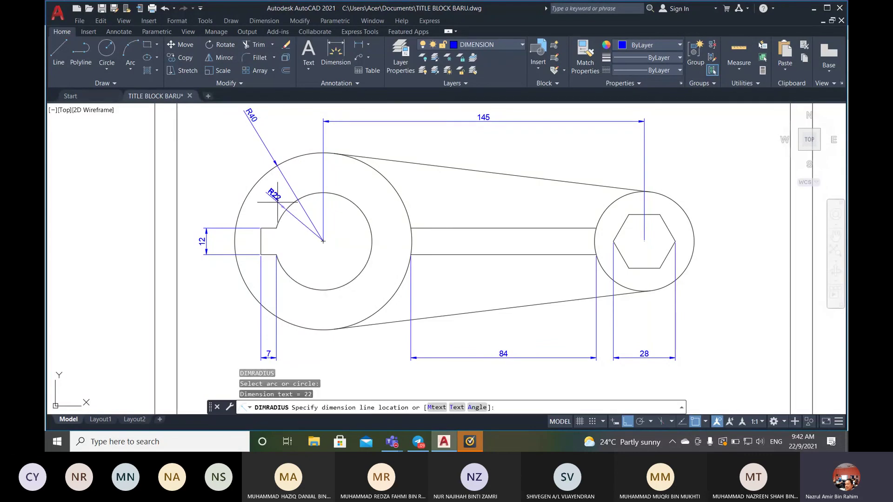
pyautogui.click(236, 151)
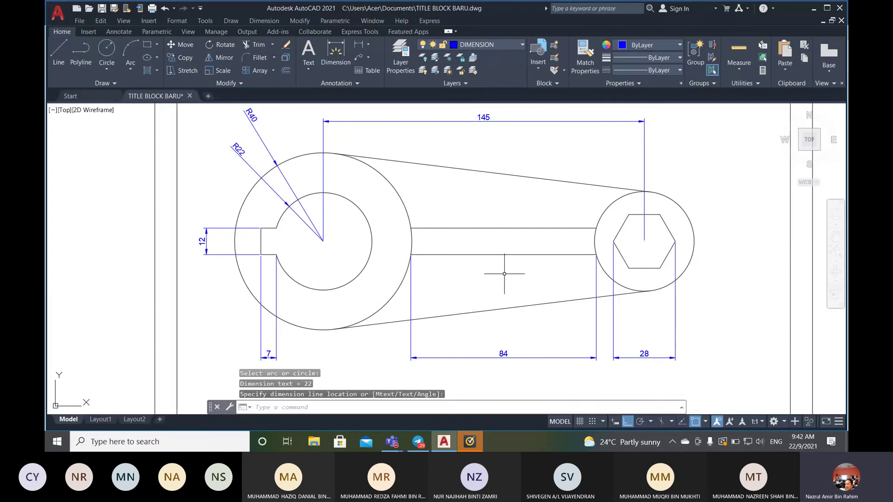
pyautogui.click(263, 20)
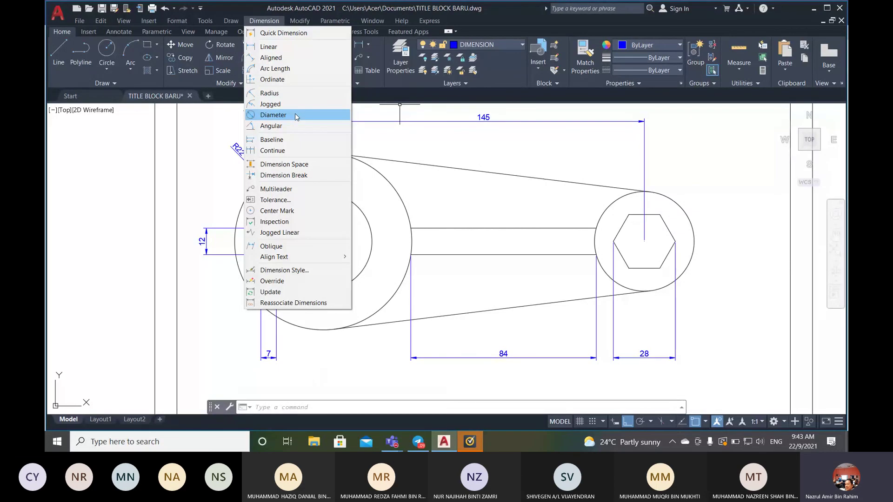
# - Start a diameter dimension on the right circle and bring up the lab manual PDF
pyautogui.click(296, 116)
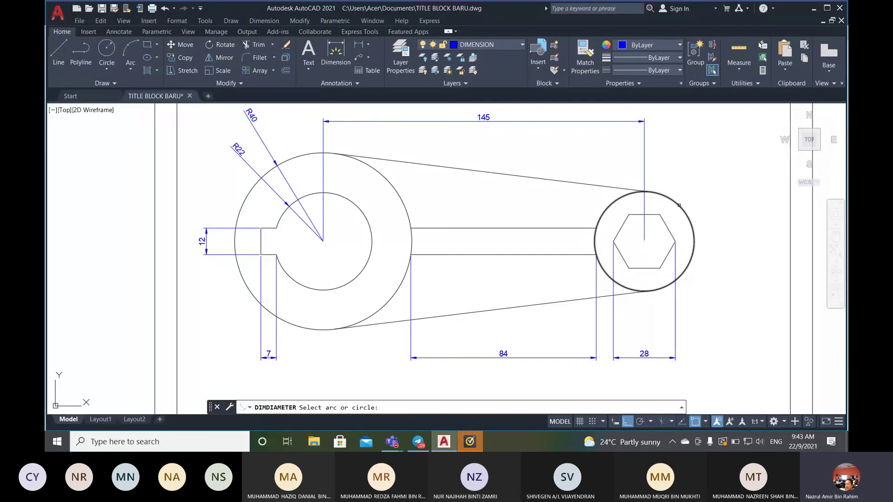
pyautogui.click(679, 204)
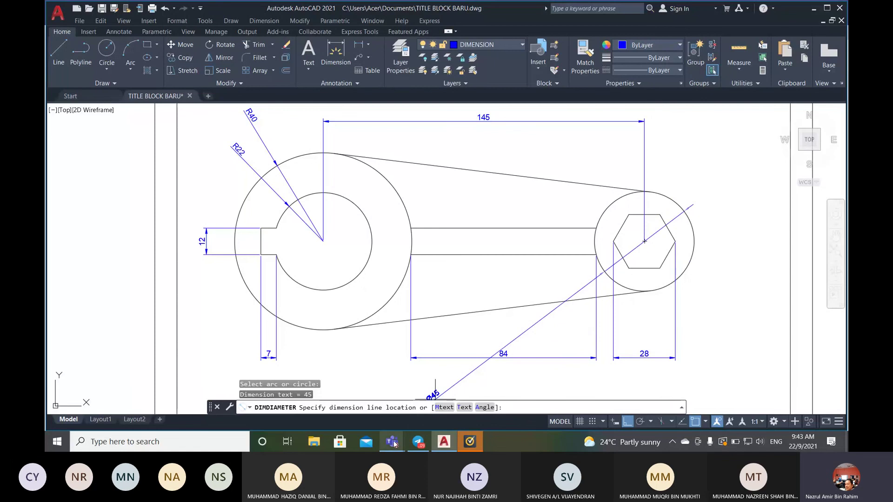
pyautogui.moveTo(394, 443)
pyautogui.click(343, 367)
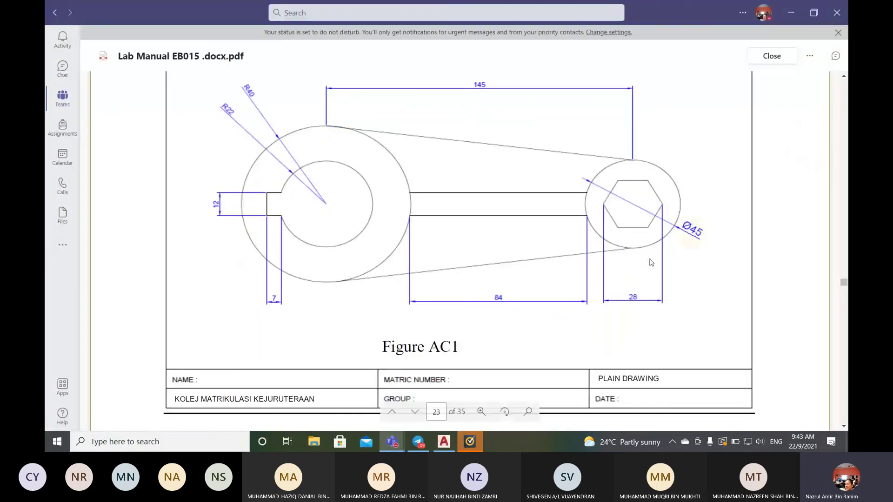
# - Check Figure AC1's Ø45 placement in the lab manual, then return to AutoCAD
pyautogui.moveTo(400, 445)
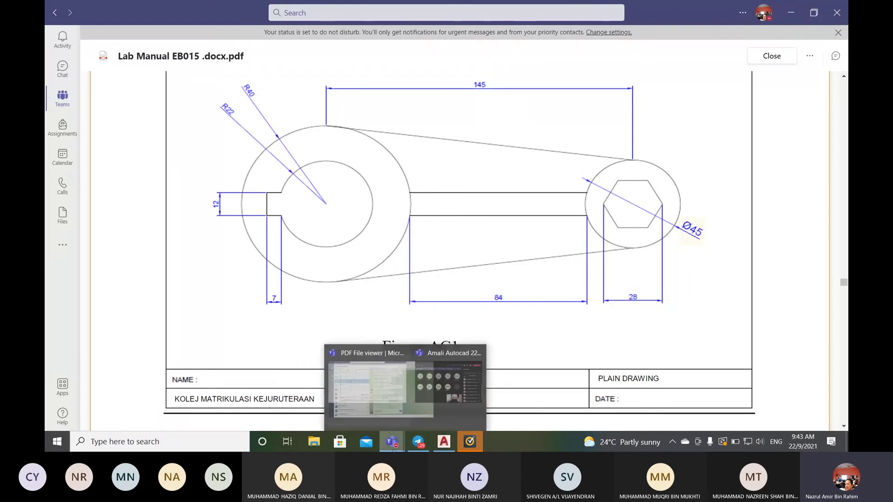
pyautogui.click(444, 442)
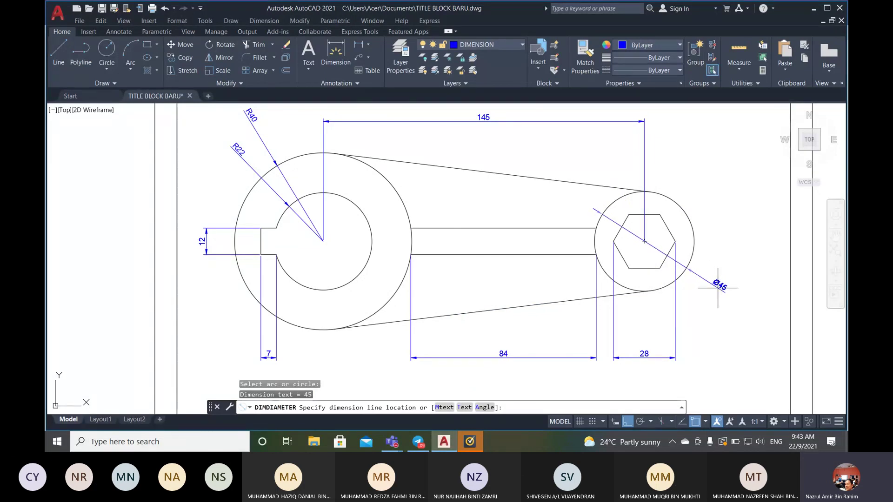
# - Place the Ø45 diameter dimension outside the right circle, extending down to the right
pyautogui.click(718, 287)
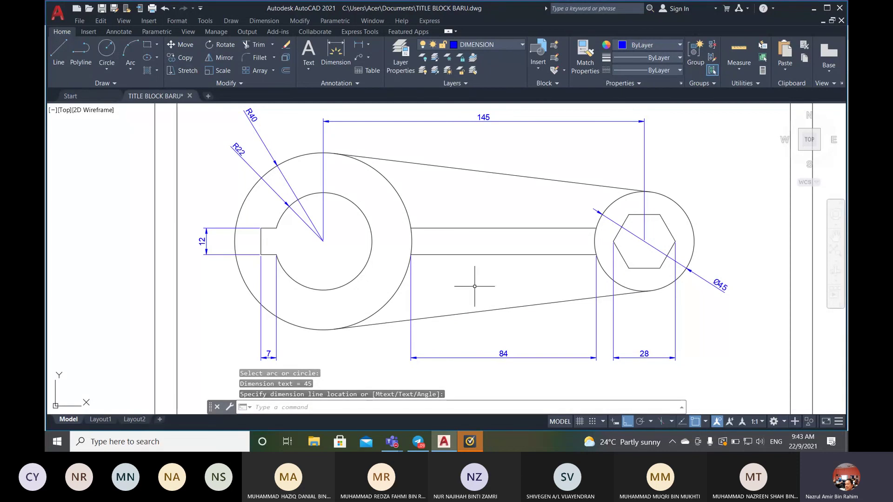
pyautogui.scroll(-2, 453, 285)
pyautogui.scroll(2, 379, 287)
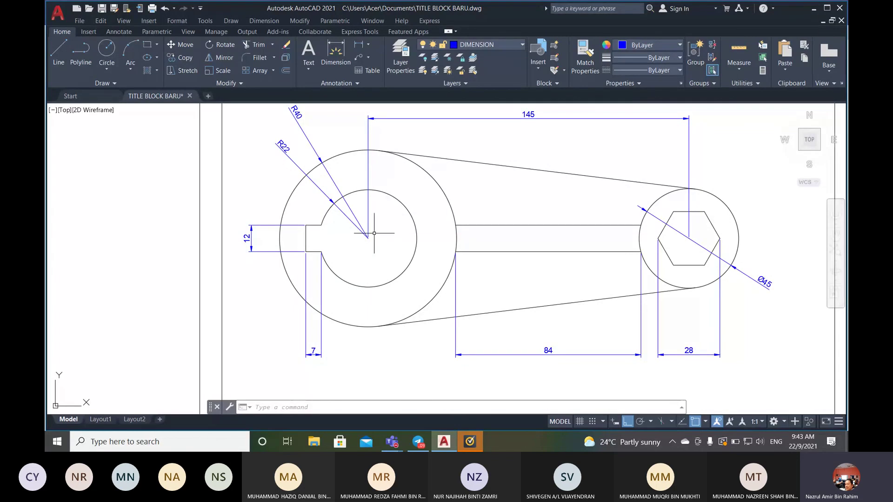
# - Place center marks on the inner circle and the right circle, then check the object snap modes
pyautogui.click(263, 20)
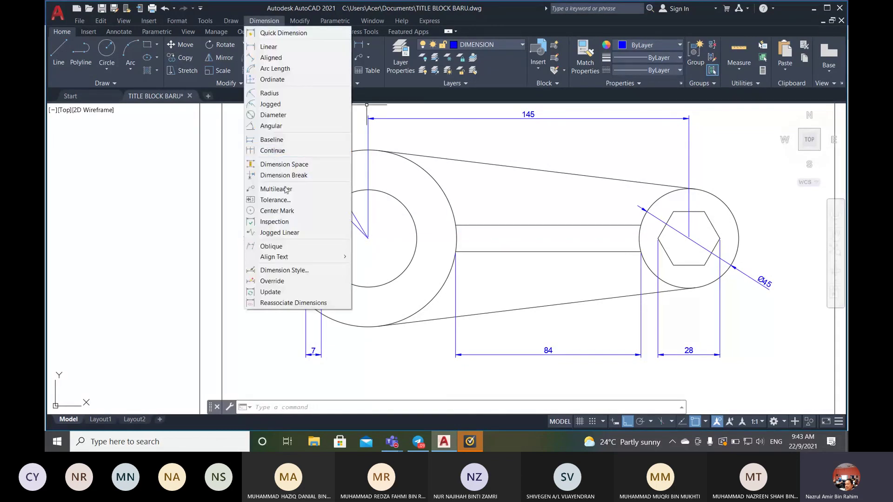
pyautogui.click(279, 210)
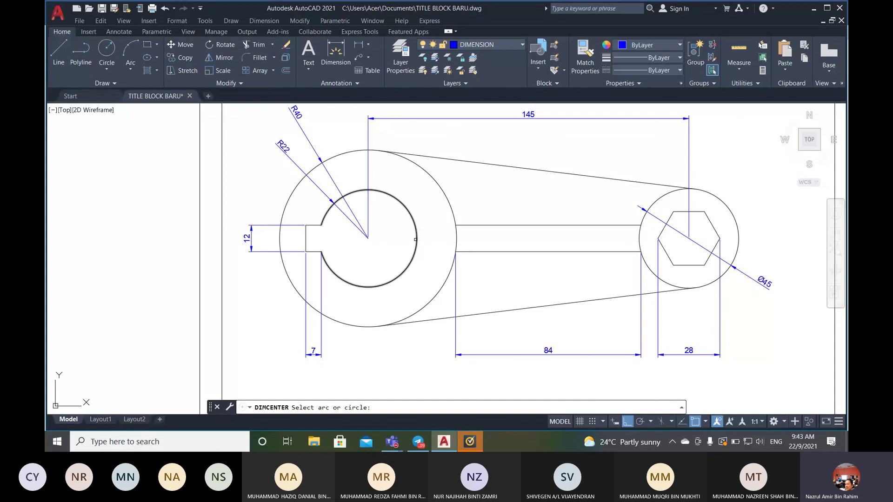
pyautogui.click(417, 240)
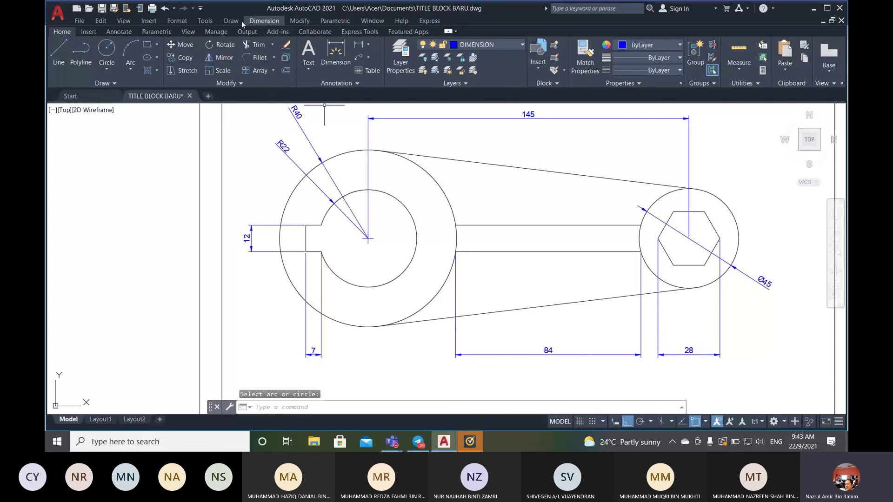
pyautogui.click(265, 21)
pyautogui.click(278, 211)
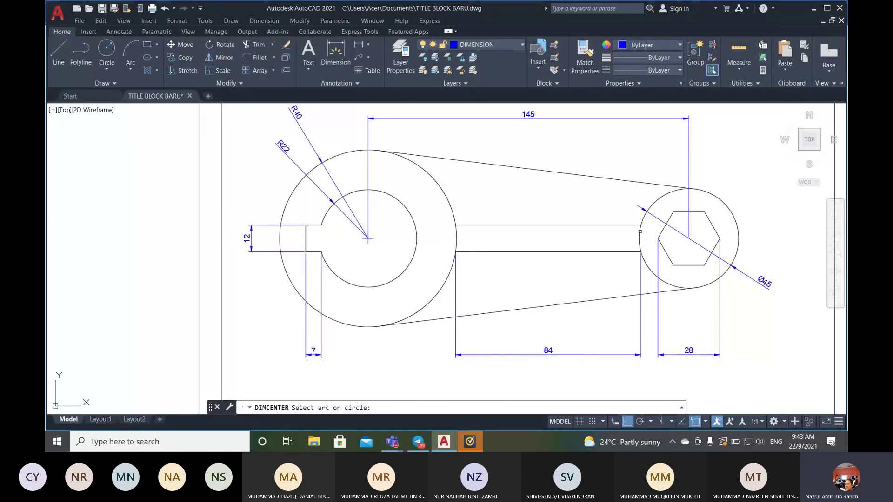
pyautogui.click(736, 221)
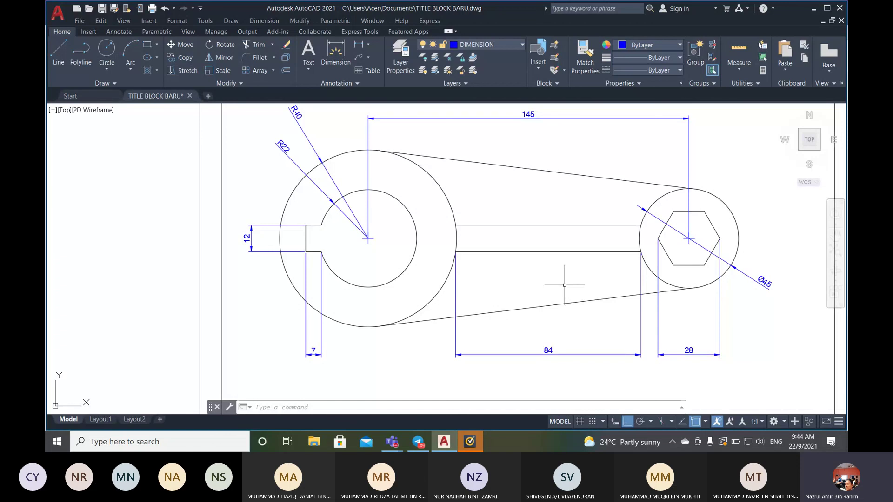
pyautogui.click(705, 422)
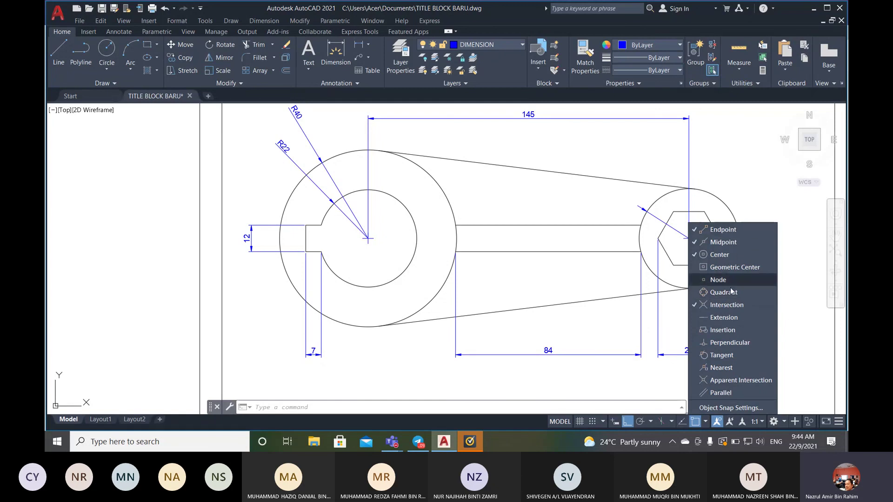
# - Zoom out until the full TASK 1 title block border around the dimensioned wrench is visible
pyautogui.click(795, 294)
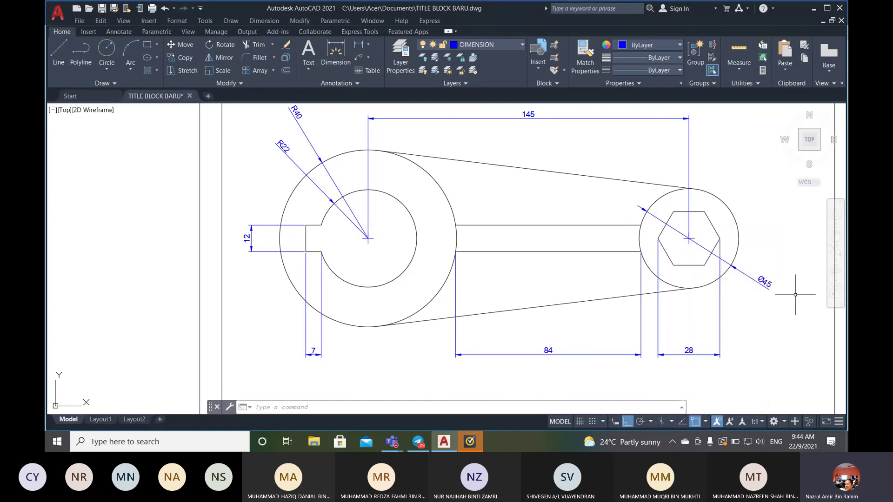
pyautogui.scroll(-2, 275, 260)
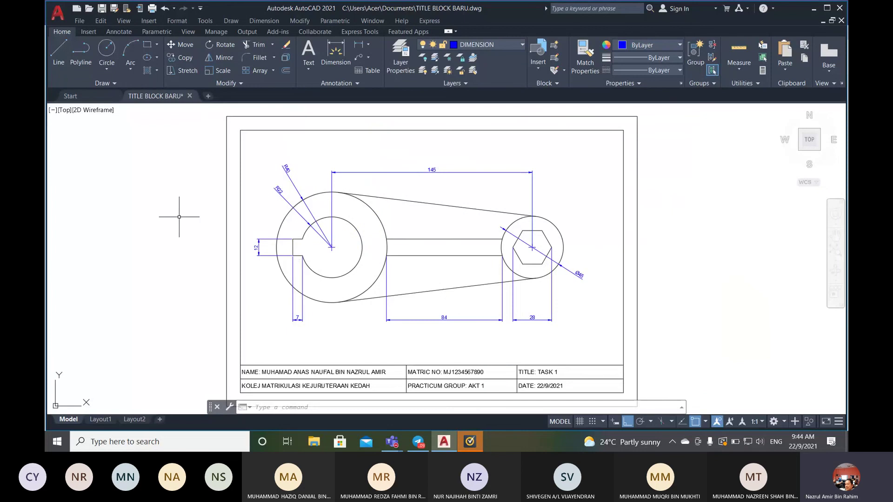
pyautogui.scroll(2, 179, 216)
pyautogui.scroll(-2, 179, 216)
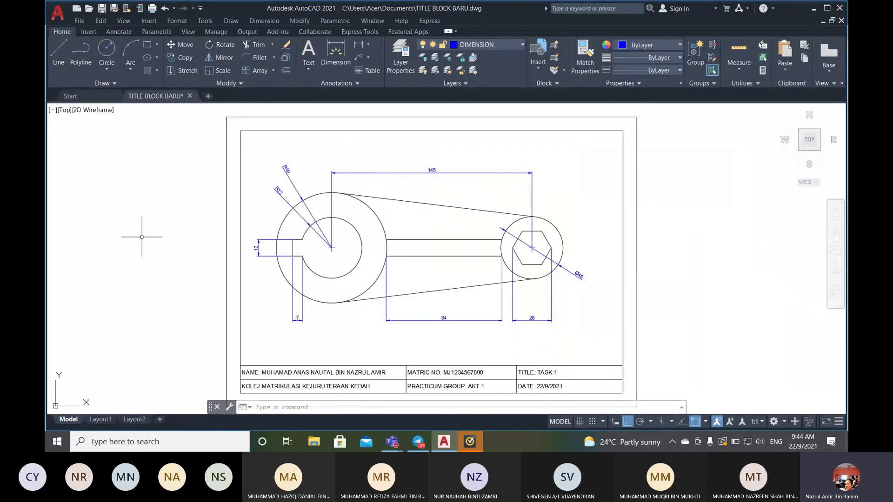
pyautogui.scroll(2, 142, 237)
pyautogui.scroll(-2, 344, 248)
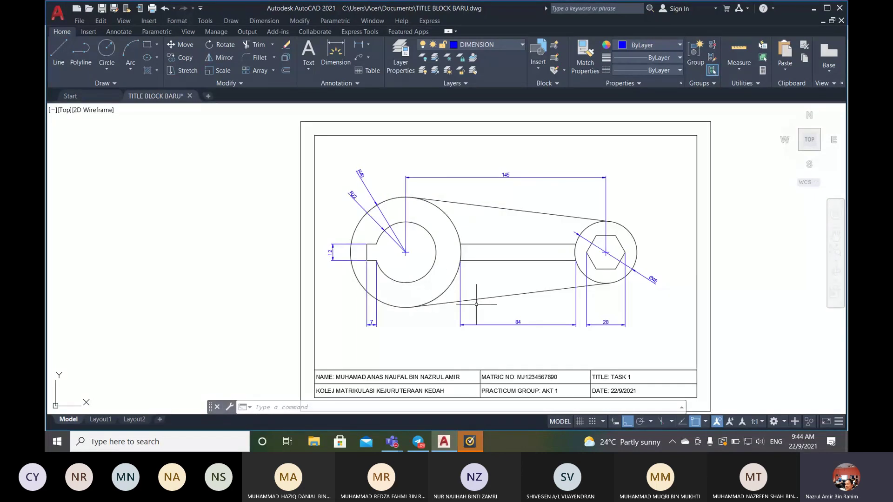
pyautogui.scroll(-2, 477, 304)
pyautogui.scroll(2, 477, 303)
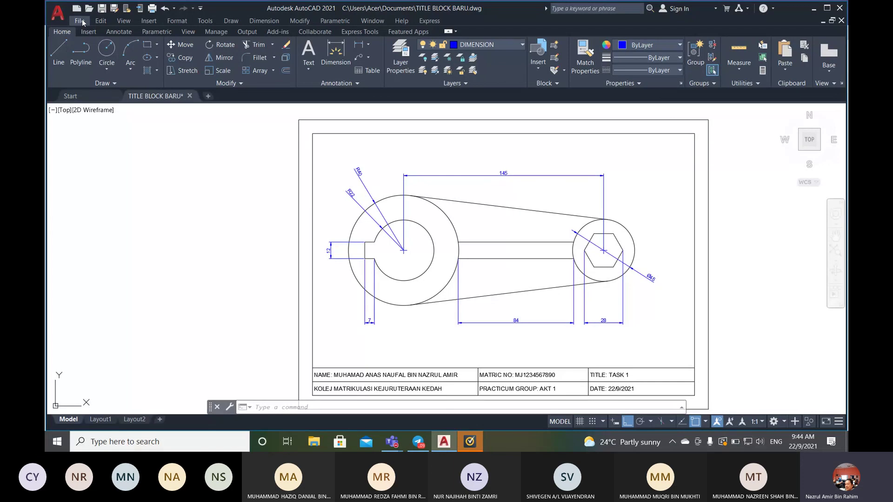
# - Save the dimensioned drawing under the new name TASK 1.dwg
pyautogui.click(79, 21)
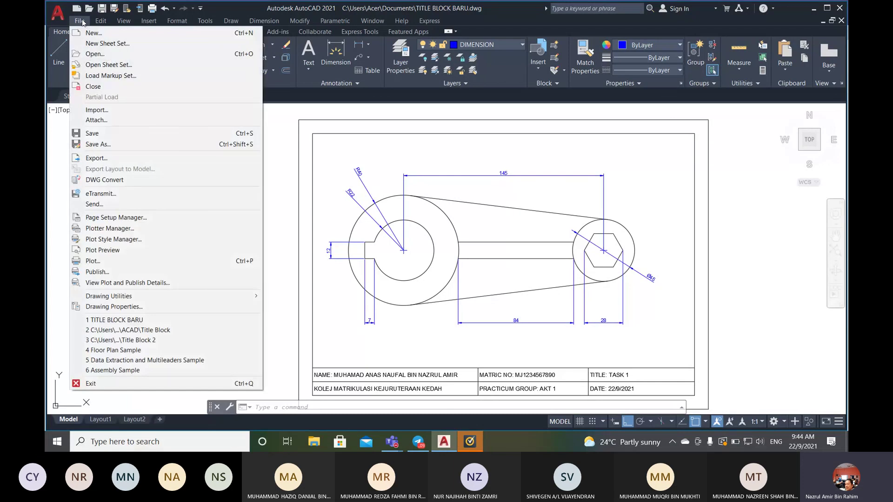
pyautogui.click(117, 145)
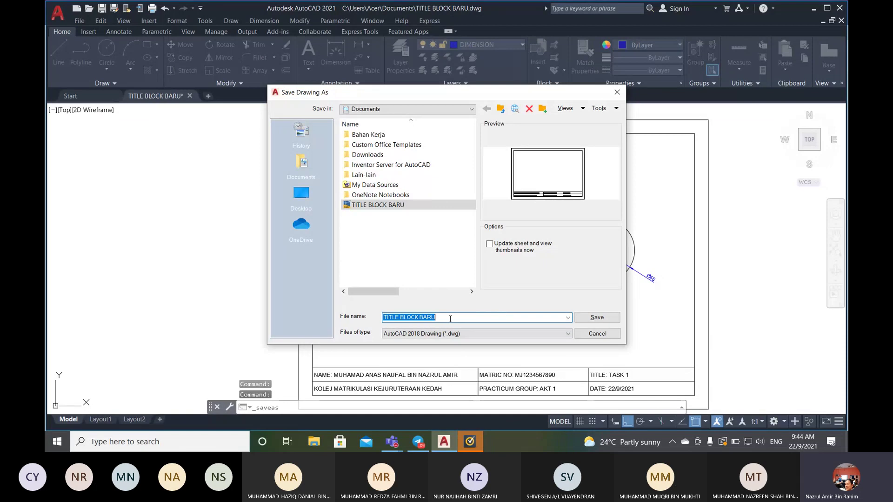
pyautogui.write('T')
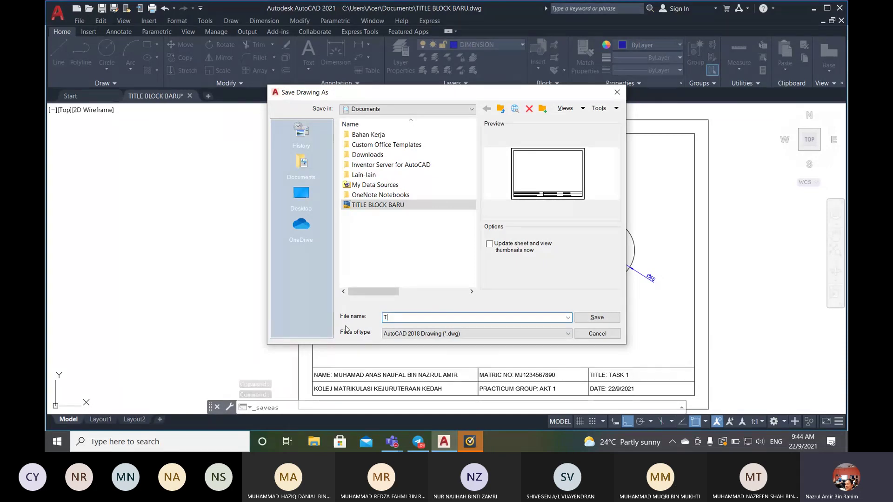
pyautogui.write('ASK 1')
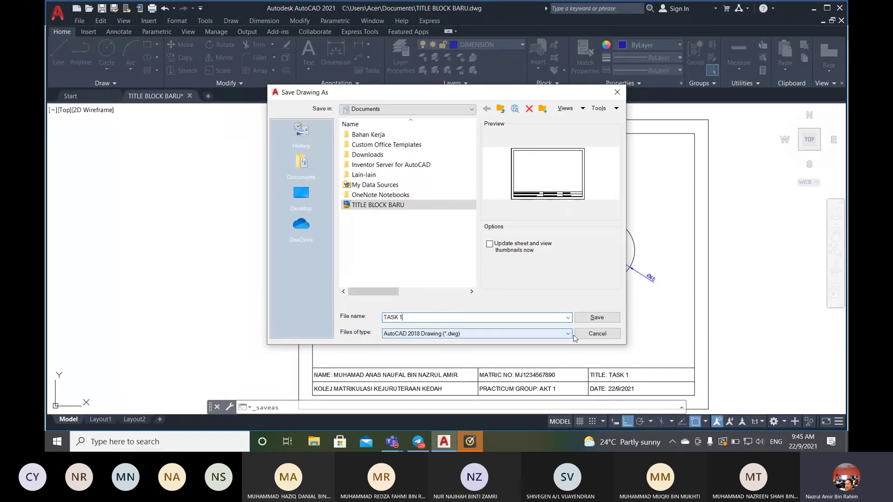
pyautogui.click(598, 319)
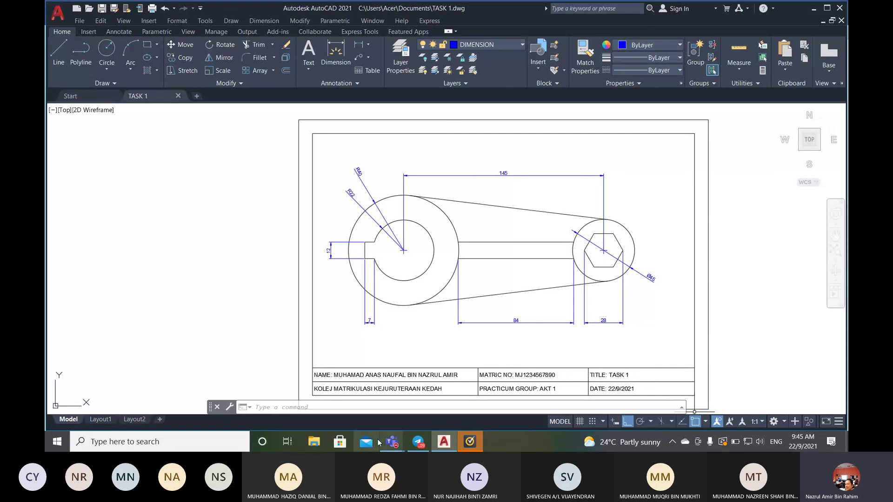
# - Bring the Amali Autocad 22.9.2021 Teams meeting forward and scroll its participants list
pyautogui.moveTo(390, 446)
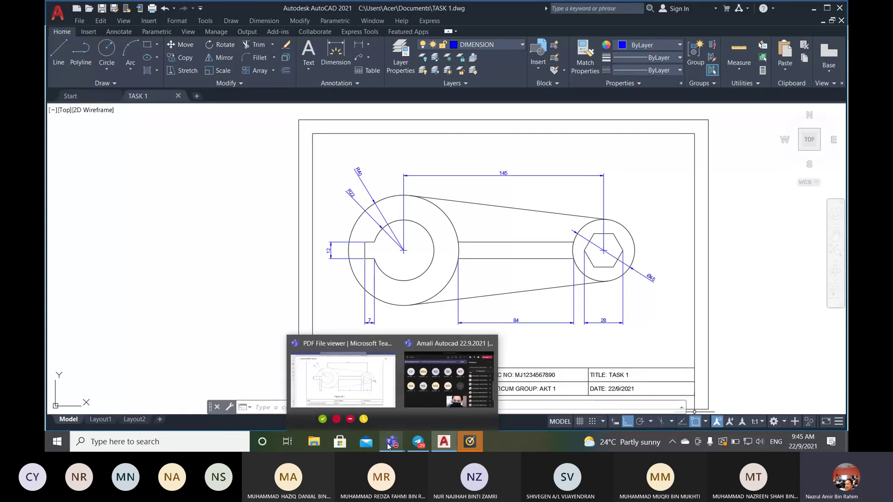
pyautogui.click(426, 397)
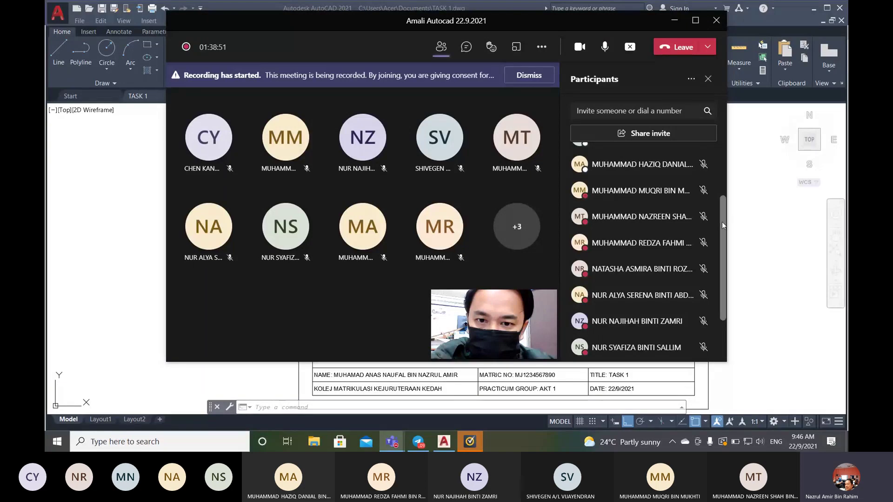
pyautogui.moveTo(721, 222); pyautogui.dragTo(715, 166)
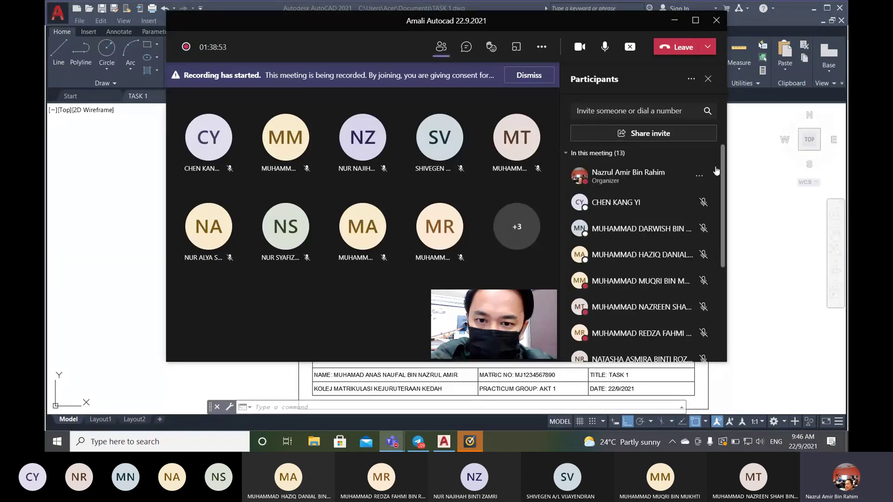
pyautogui.moveTo(724, 182); pyautogui.dragTo(722, 161)
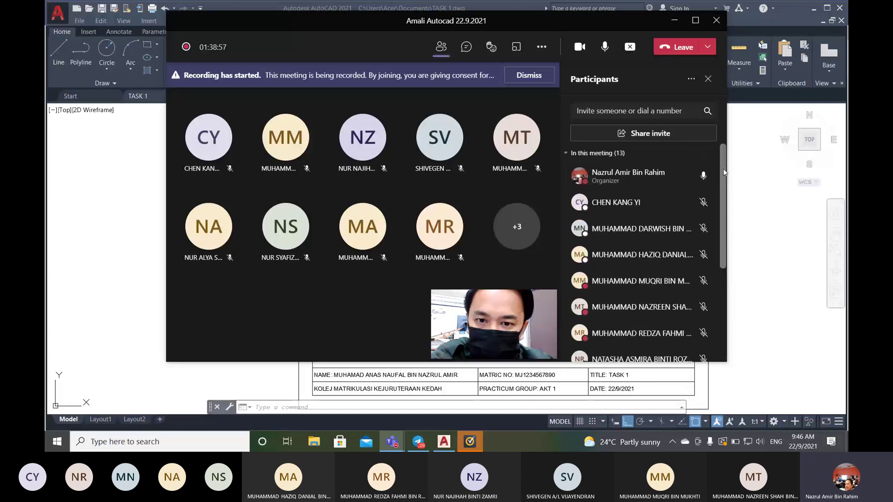